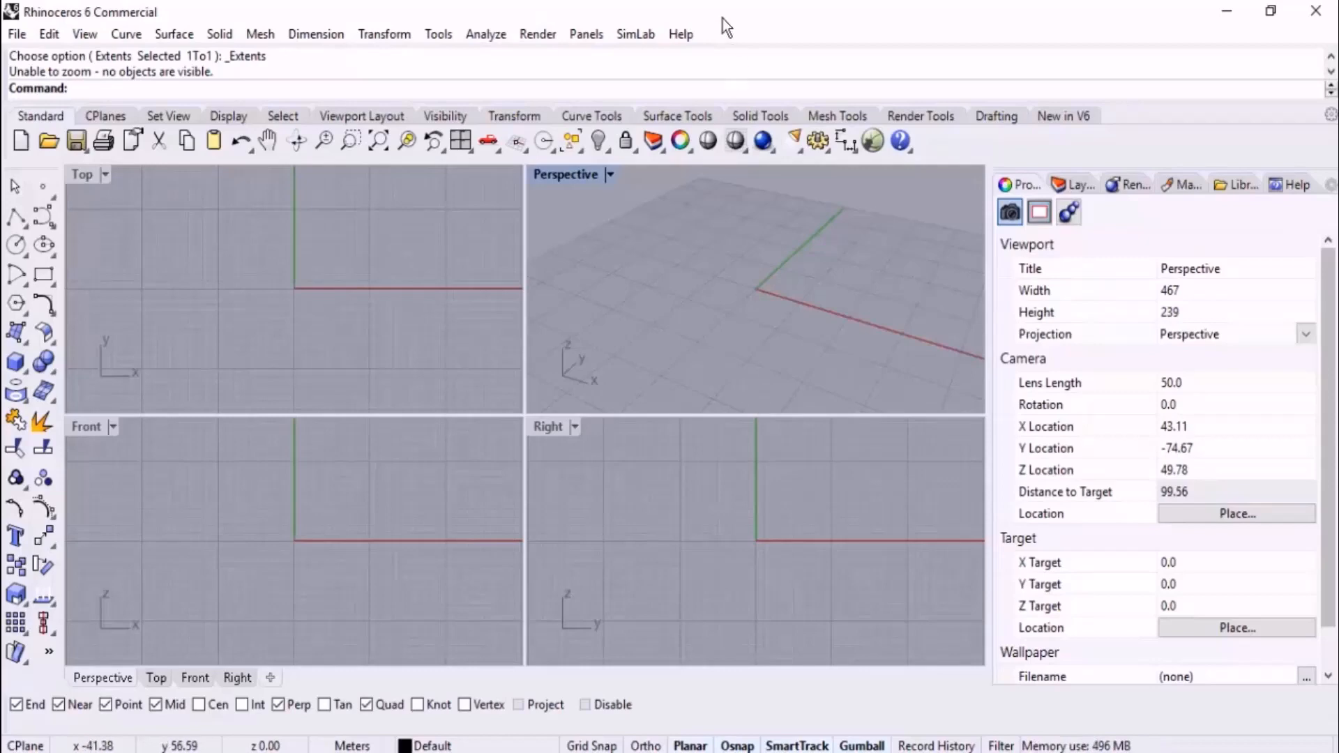
# Show the About Rhinoceros information with its version details and close it
pyautogui.click(691, 35)
pyautogui.click(739, 415)
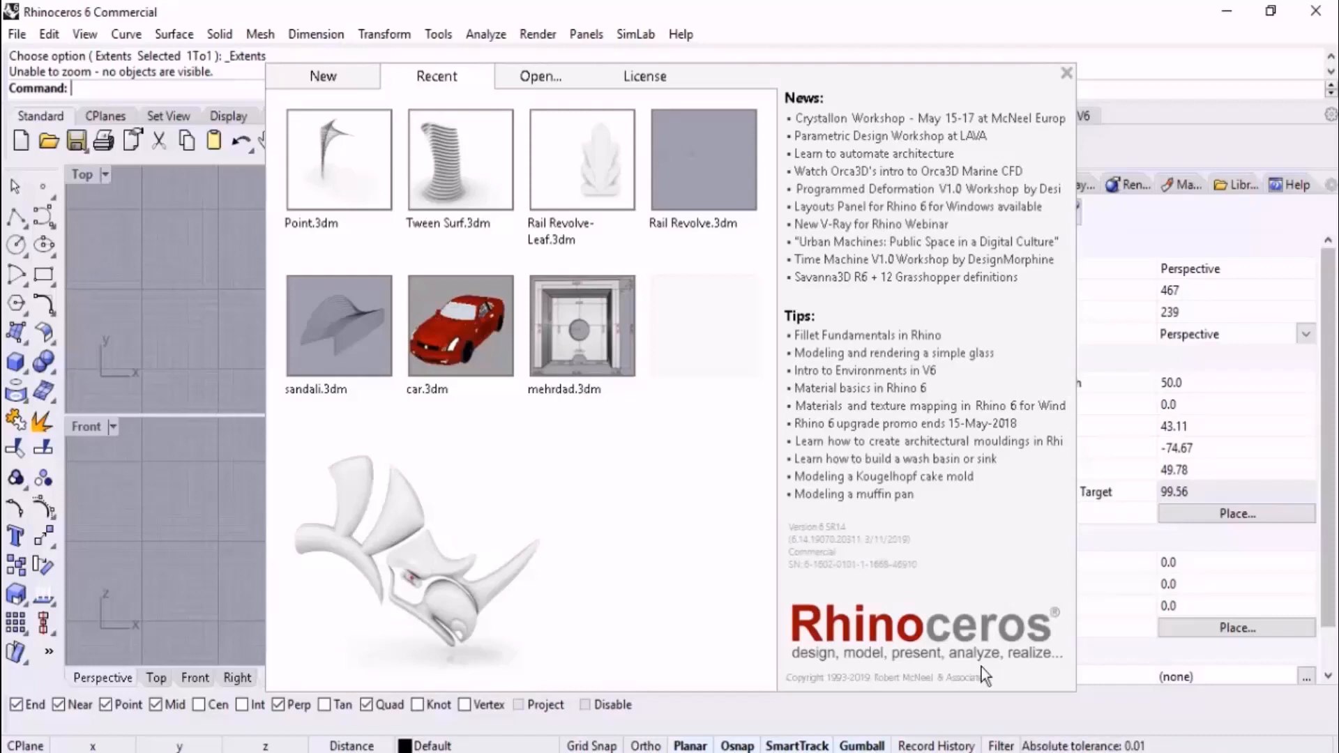
pyautogui.click(1066, 72)
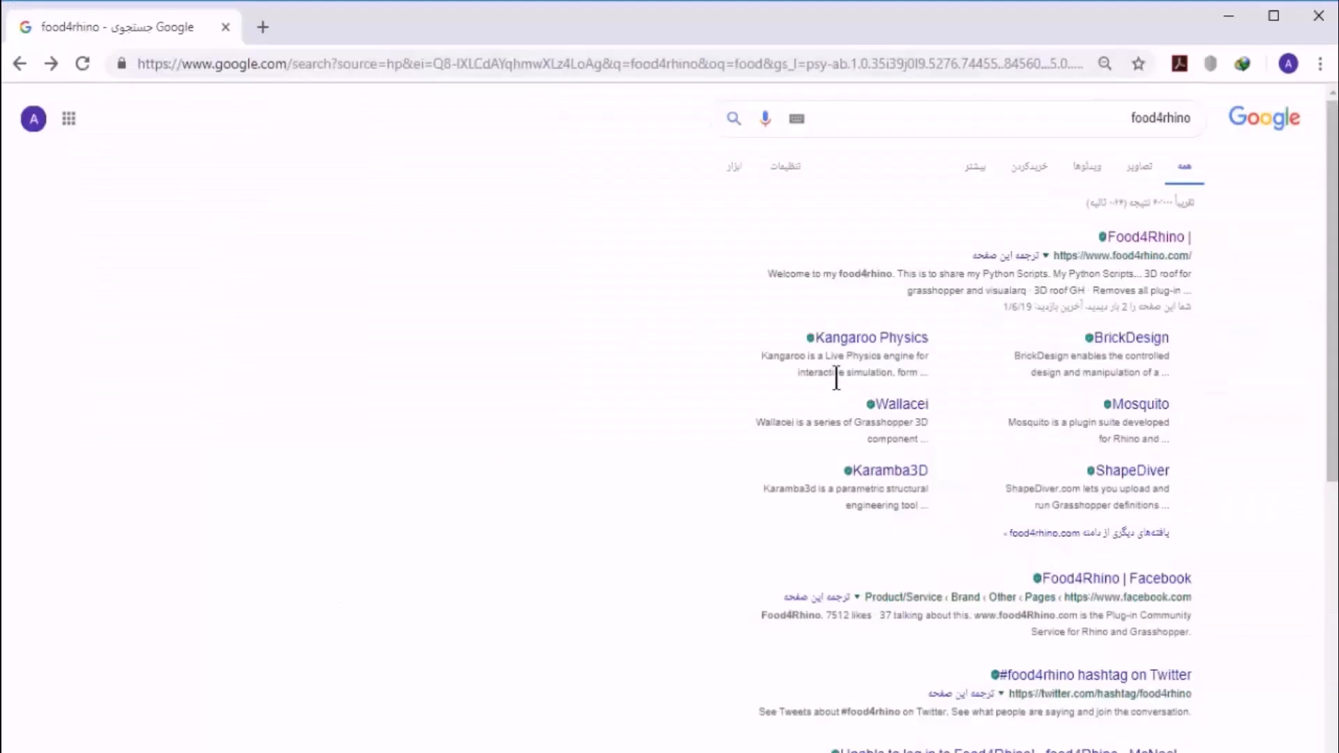
# Switch to the browser, open the Food4Rhino site from the search results and look through its Rhino and Grasshopper app listings
pyautogui.click(1156, 237)
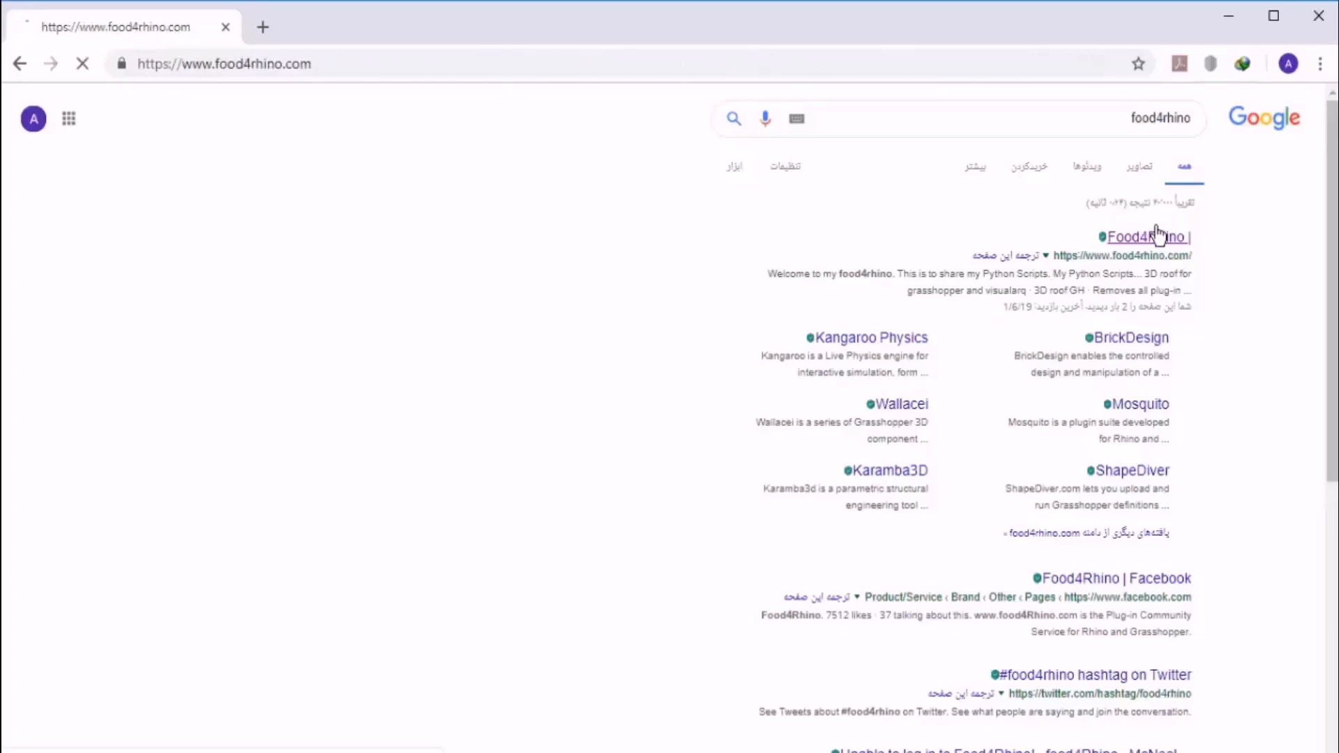
pyautogui.scroll(-6, 681, 403)
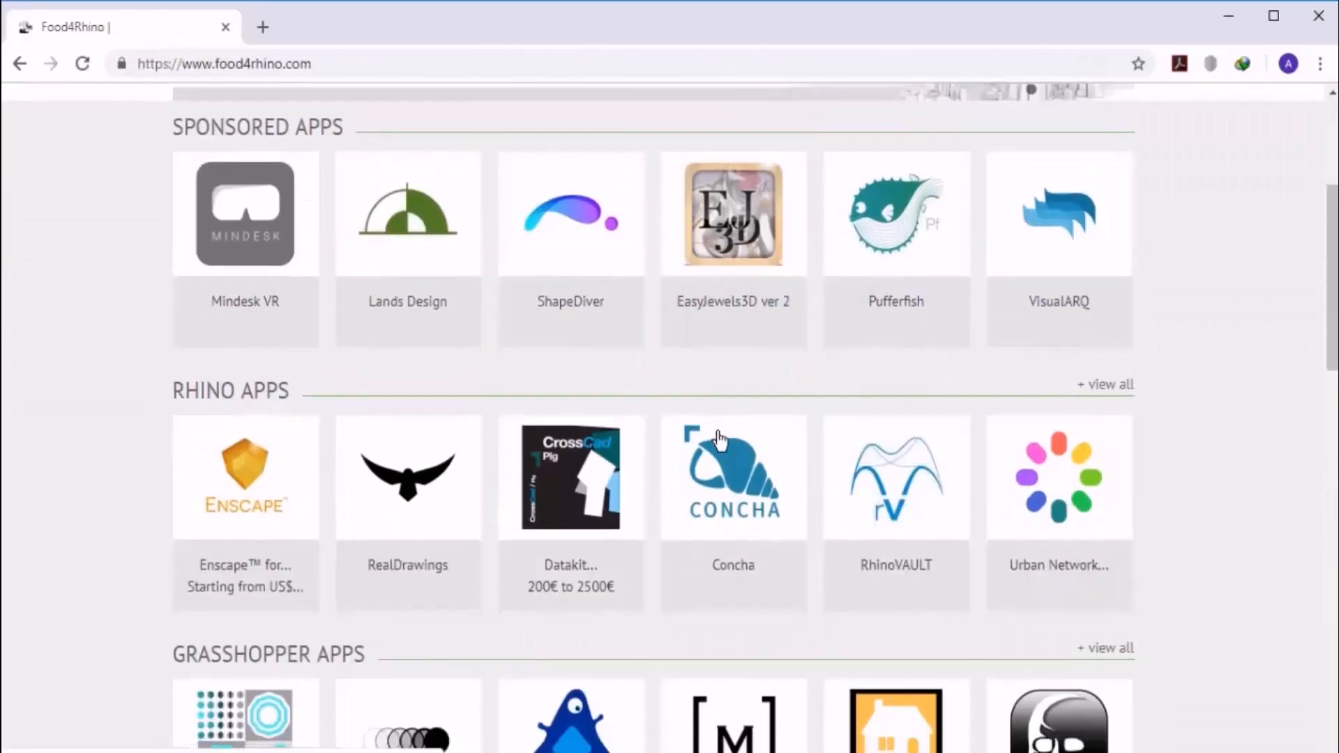
pyautogui.scroll(5, 748, 524)
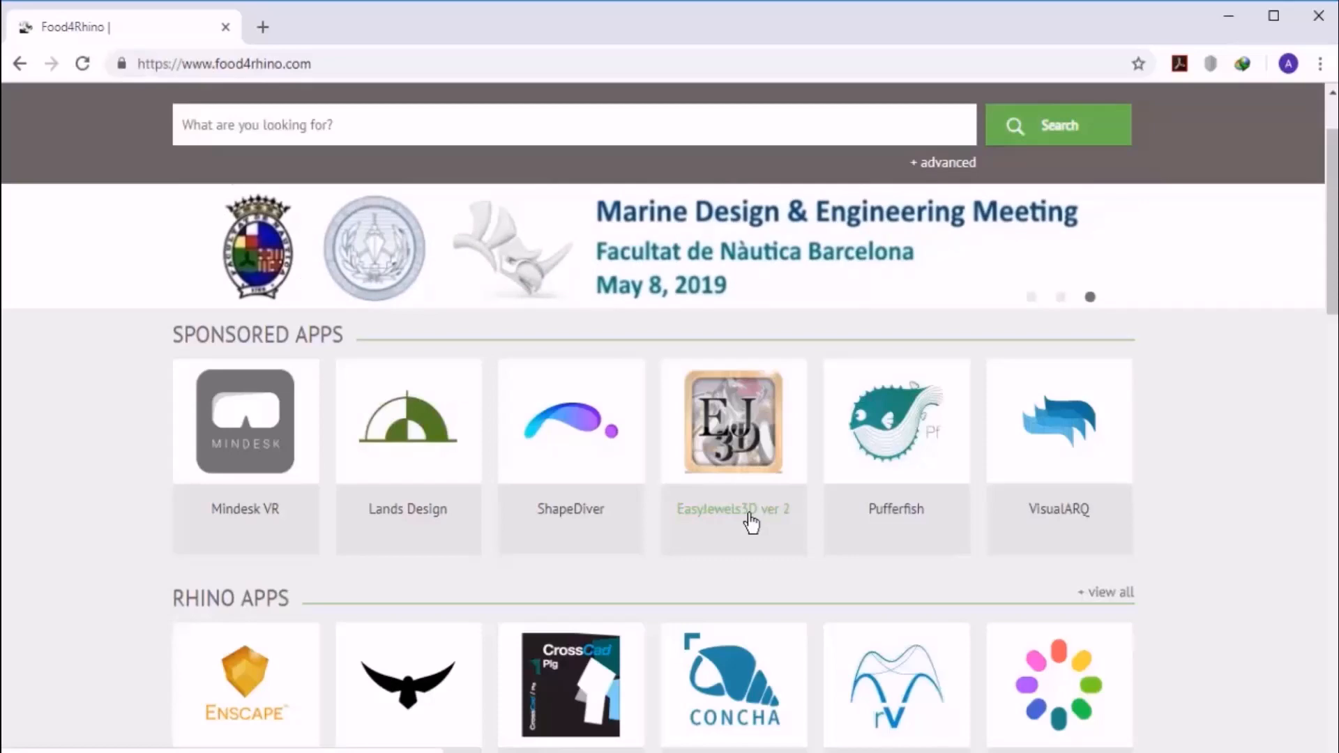
pyautogui.scroll(-3, 867, 394)
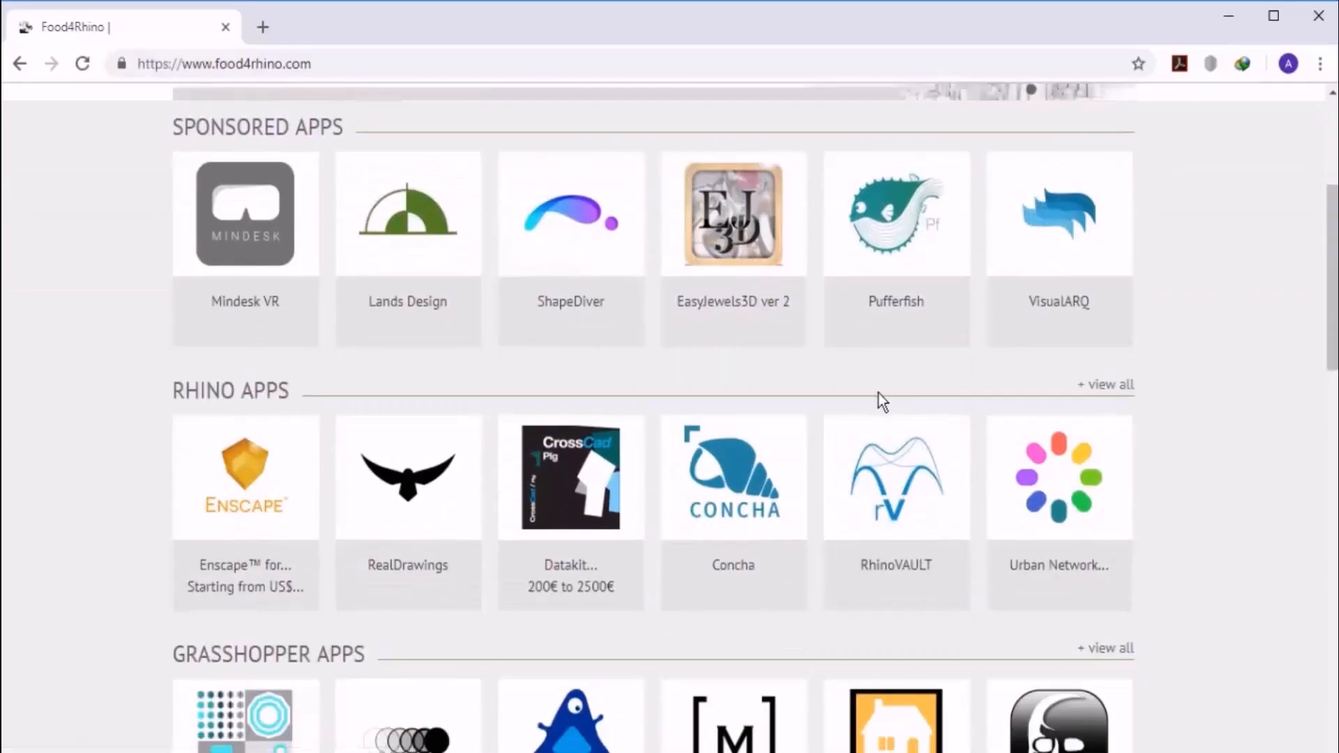
pyautogui.scroll(-4, 877, 395)
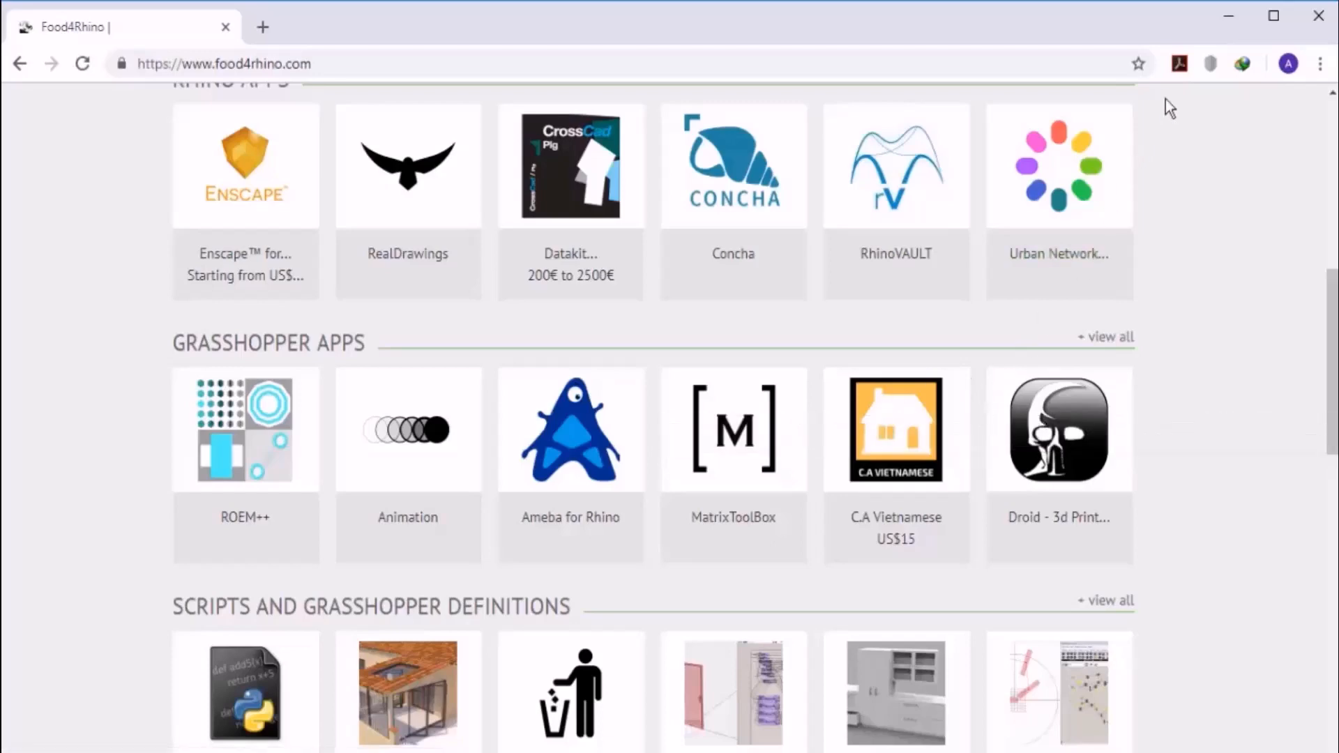
pyautogui.click(1228, 18)
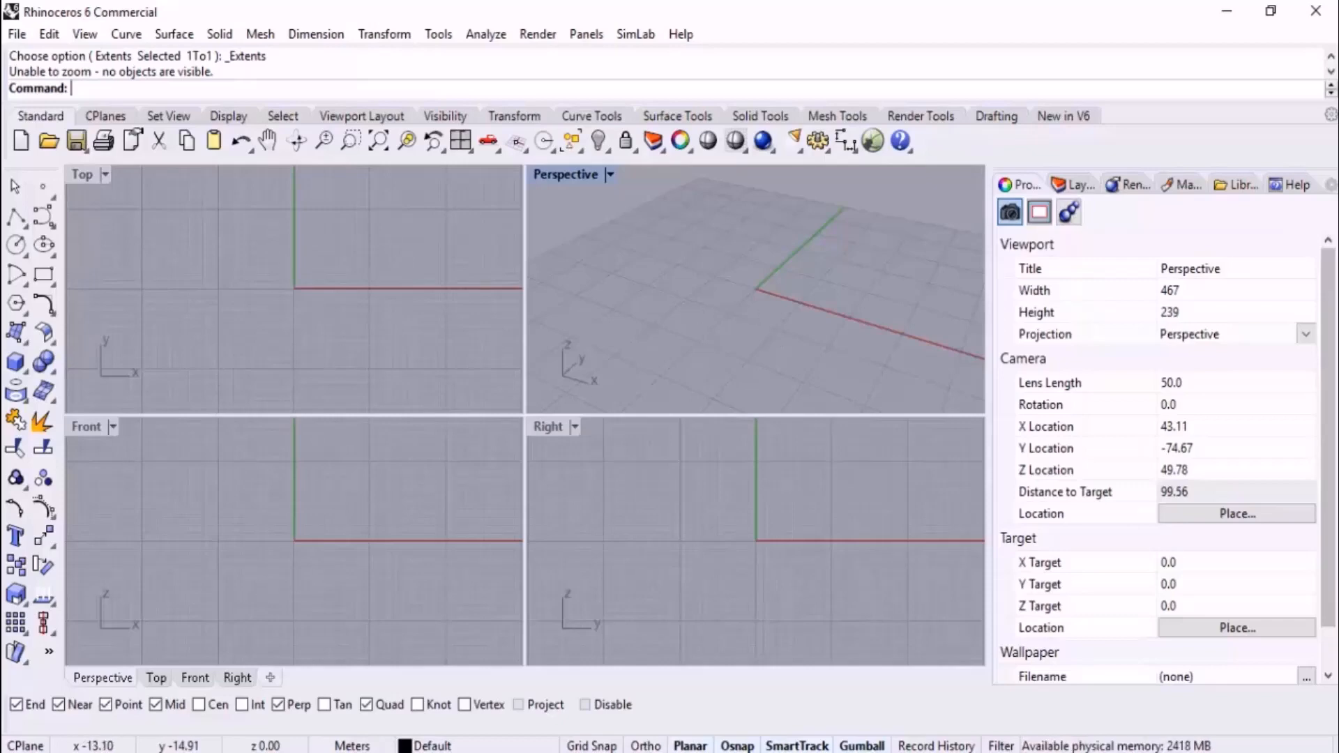
# Switch to the Class folder and view the images nurbs.png and mesh.png, closing each one after viewing
pyautogui.hotkey('alt', 'Tab')
pyautogui.doubleClick(523, 466)
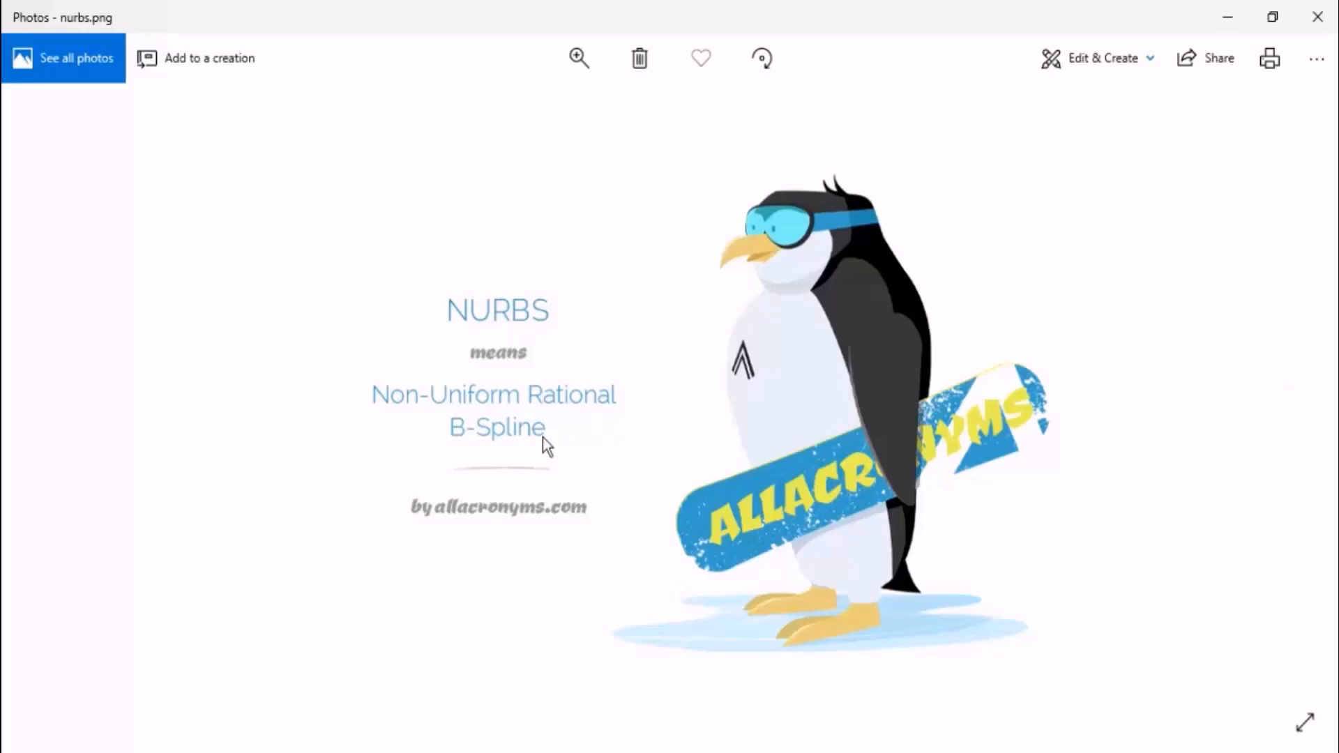
pyautogui.click(1320, 16)
pyautogui.doubleClick(410, 453)
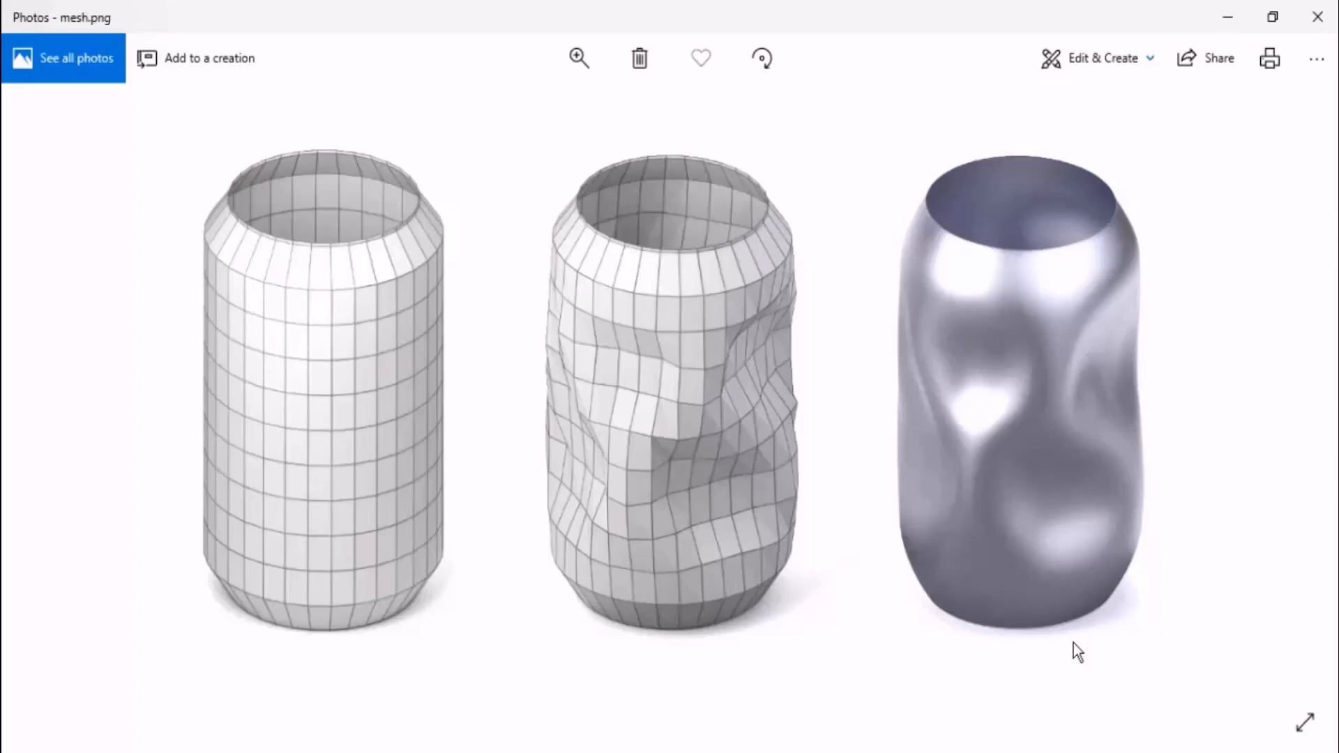
pyautogui.click(1317, 17)
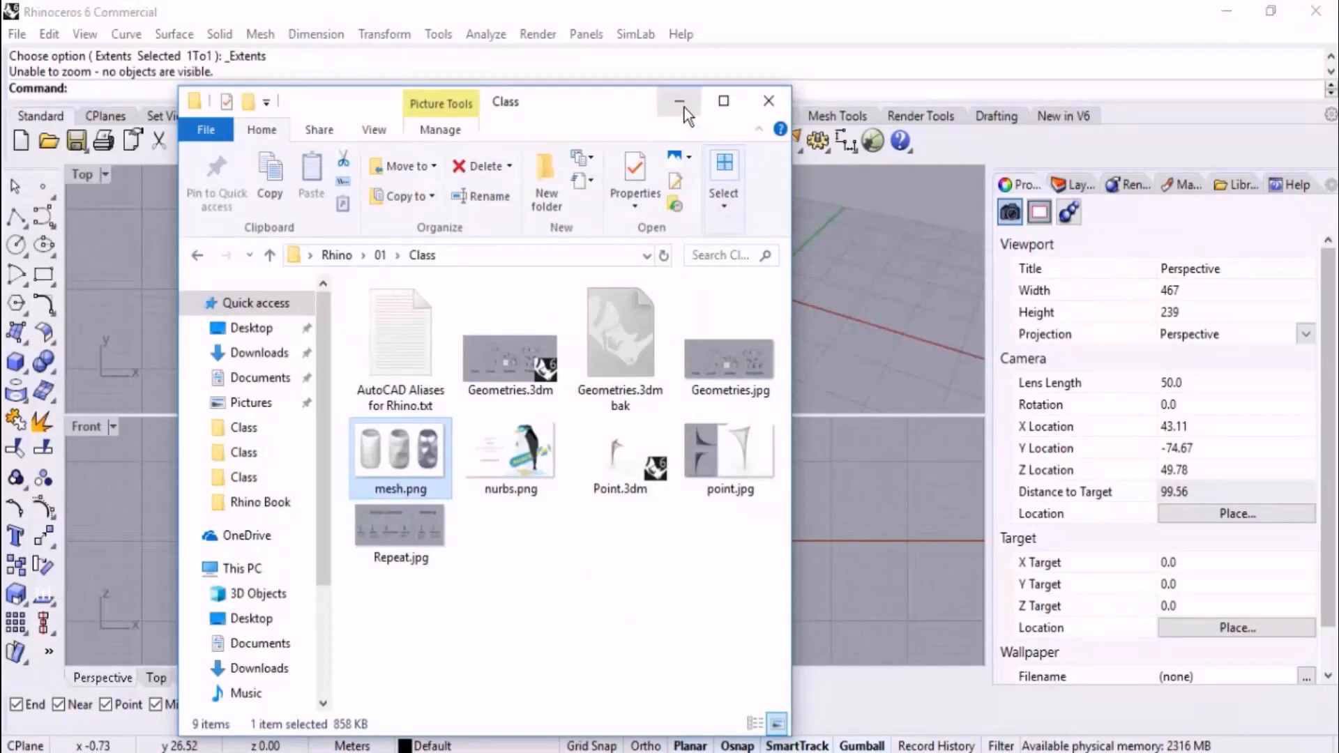
pyautogui.click(680, 104)
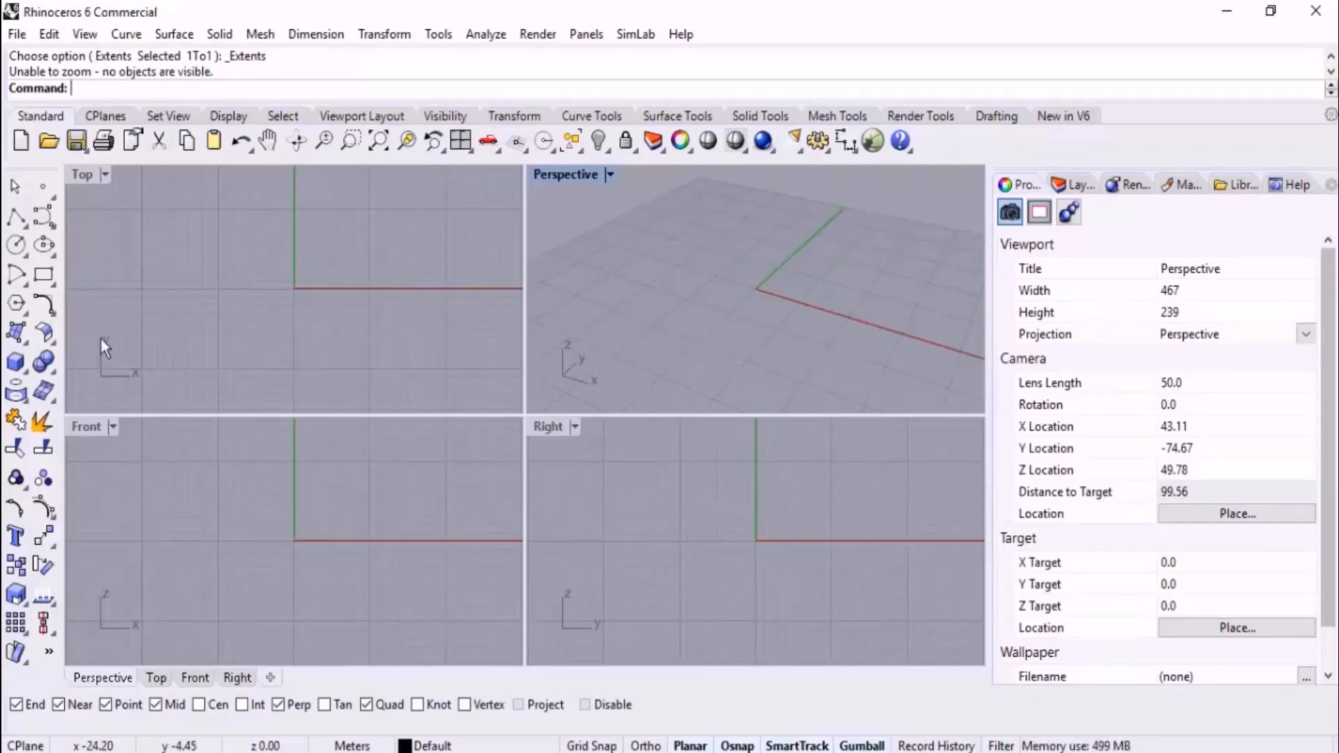
# Display the Mesh Tools toolbar to look over its commands, close it and make the Top viewport active
pyautogui.click(44, 391)
pyautogui.moveTo(126, 377); pyautogui.dragTo(155, 327)
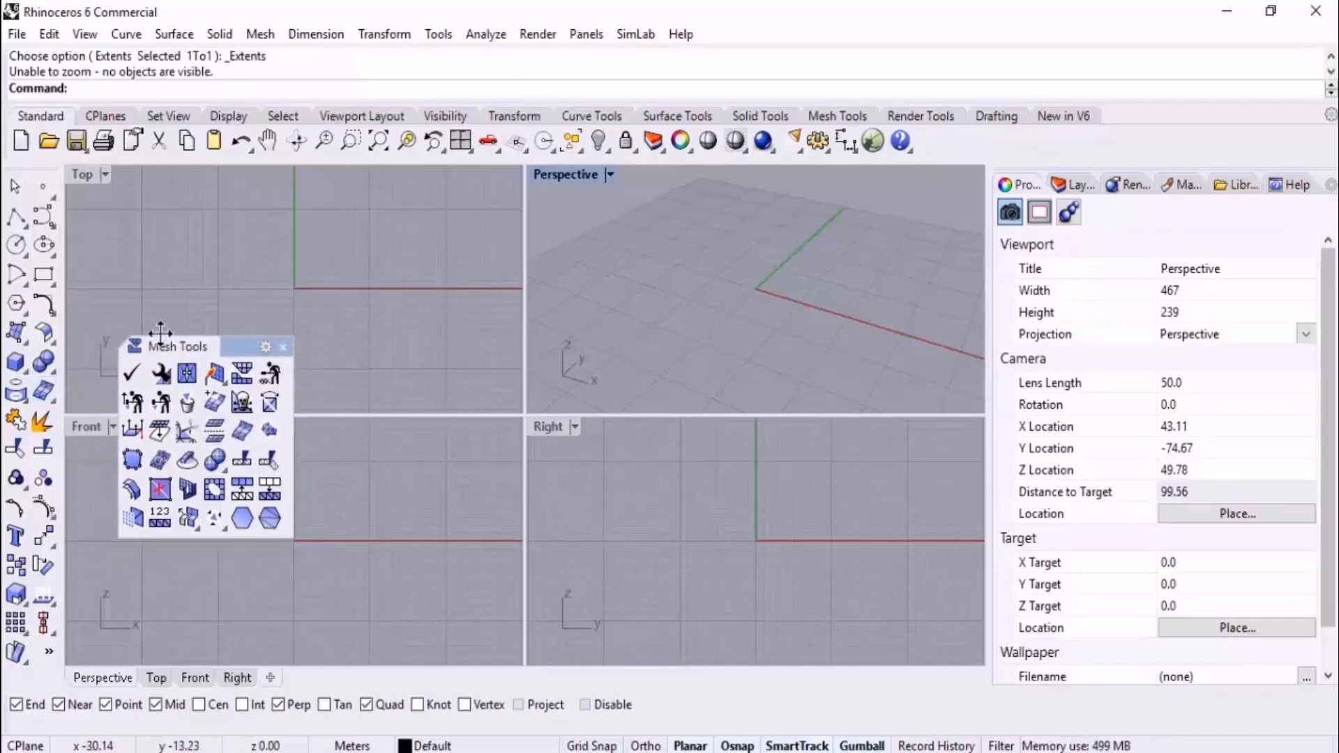
pyautogui.click(285, 346)
pyautogui.click(401, 299)
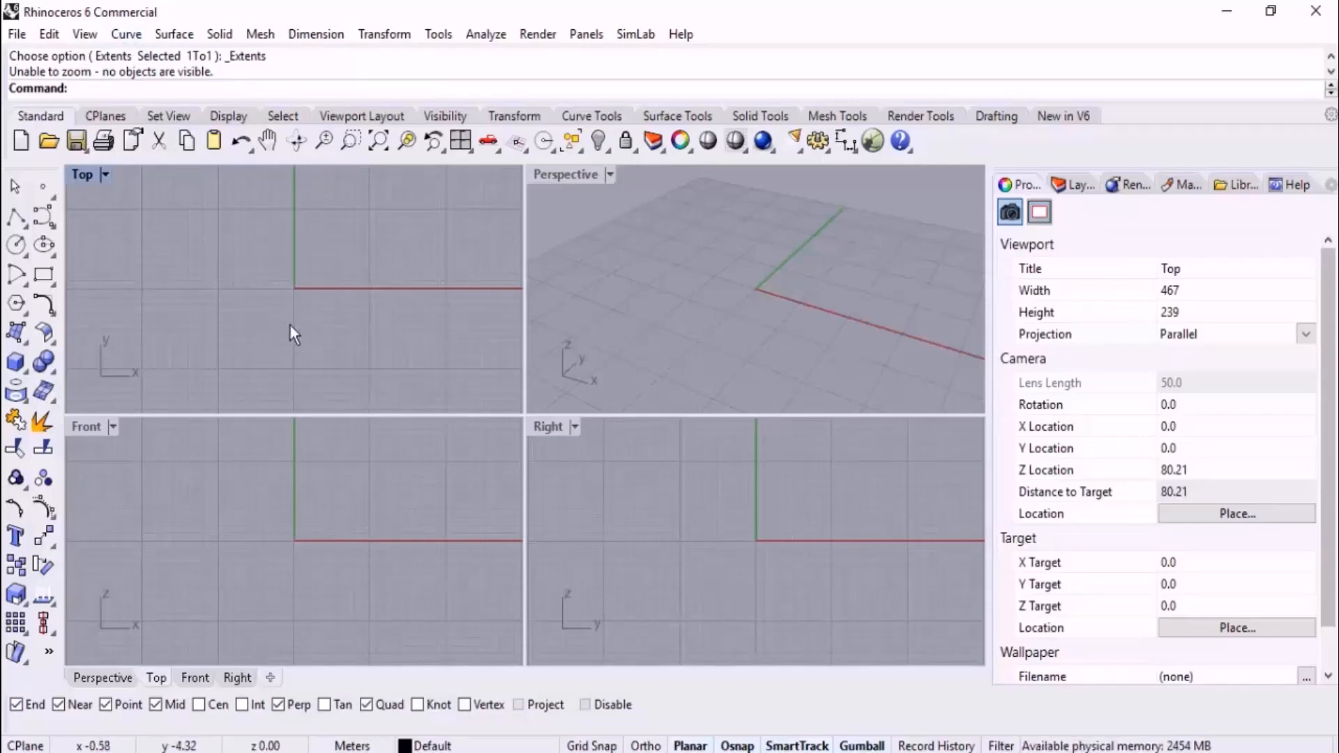
# Save the model to the Desktop as a Rhino 6 3D model named test
pyautogui.hotkey('ctrl', 's')
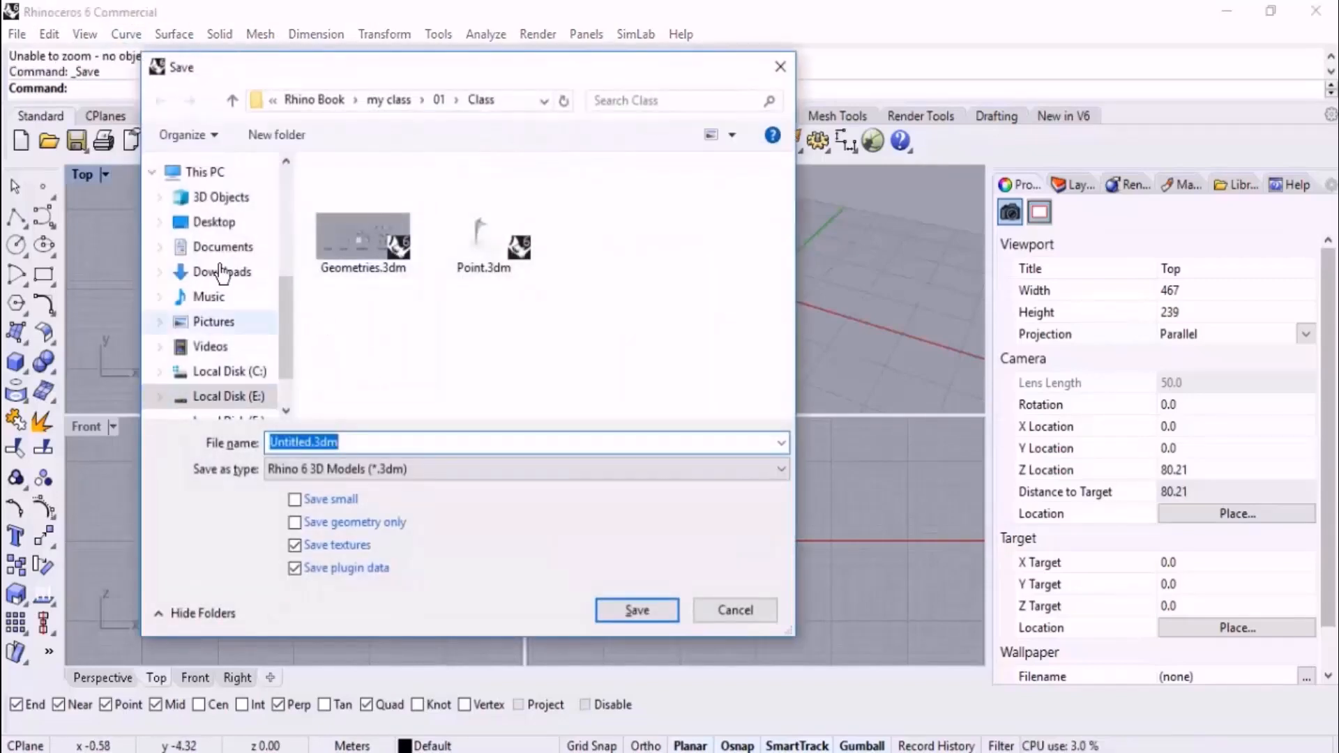
pyautogui.click(224, 231)
pyautogui.click(404, 441)
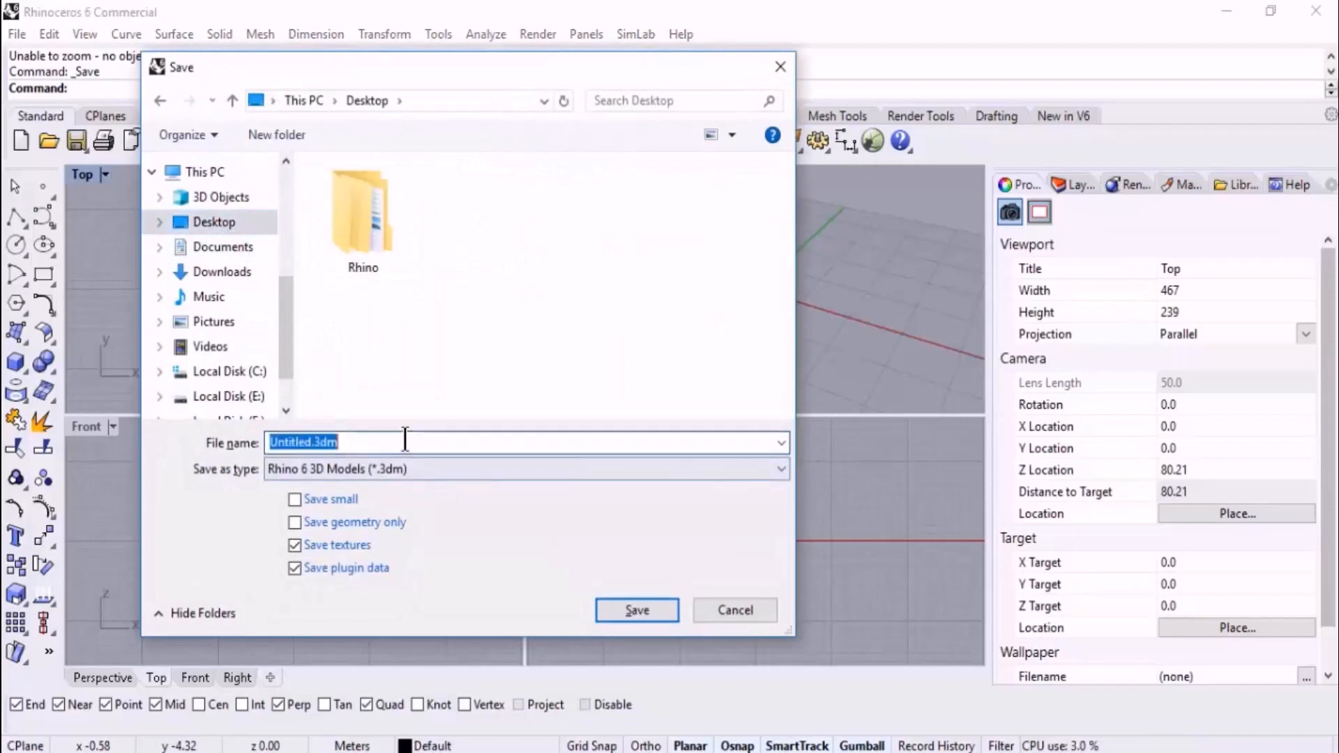
pyautogui.write('test')
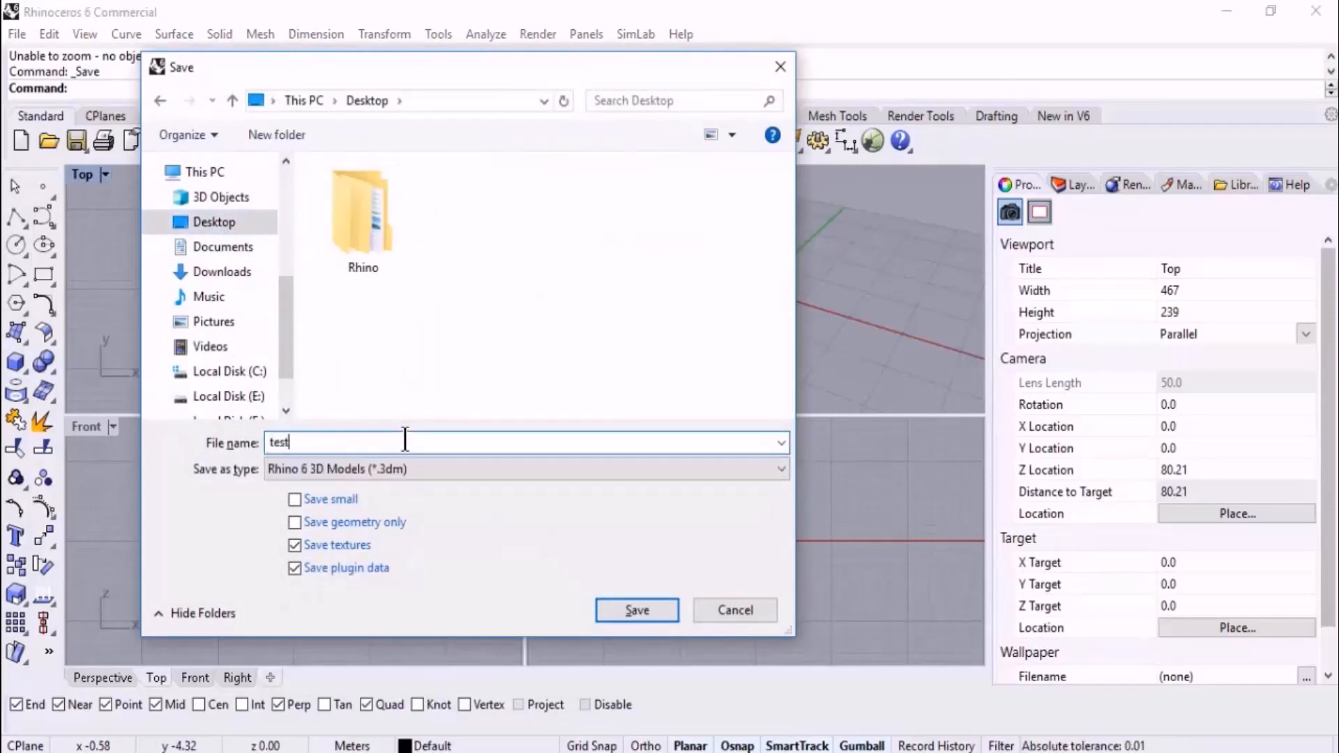
pyautogui.press('Return')
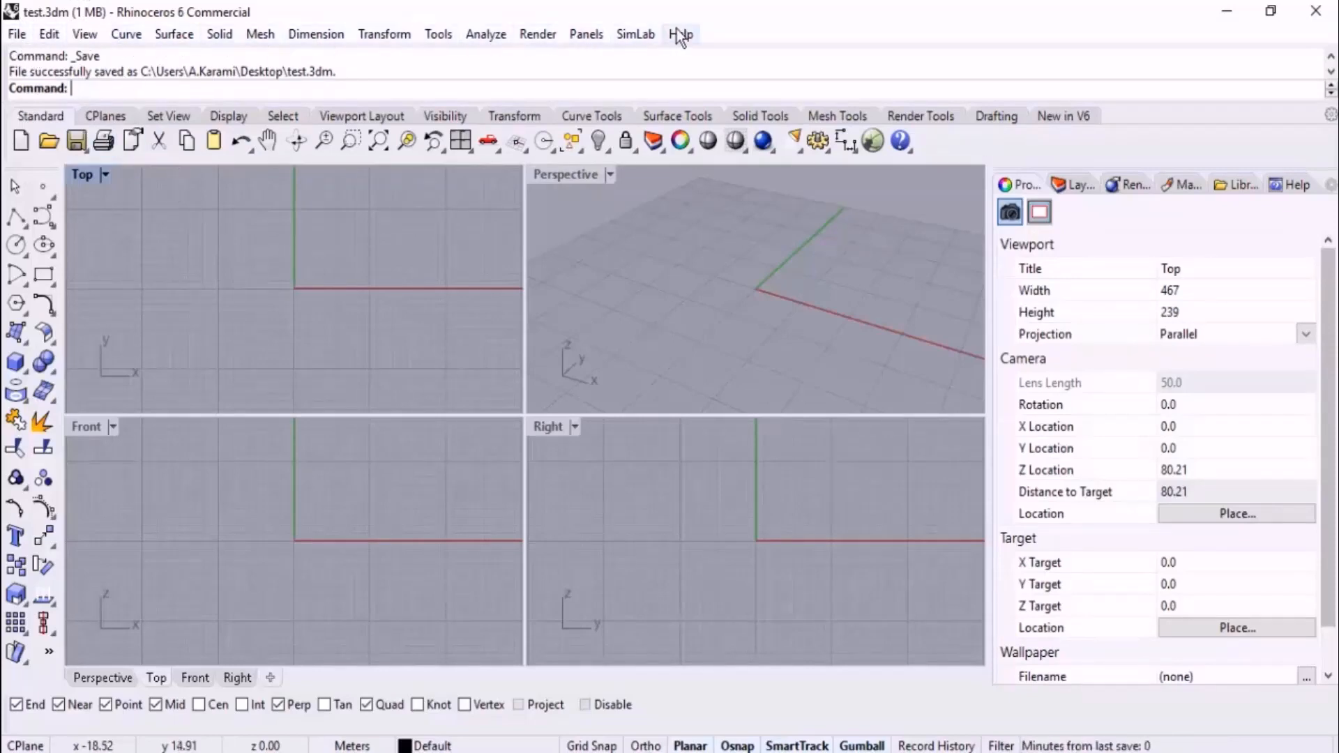
pyautogui.click(21, 34)
pyautogui.moveTo(77, 32)
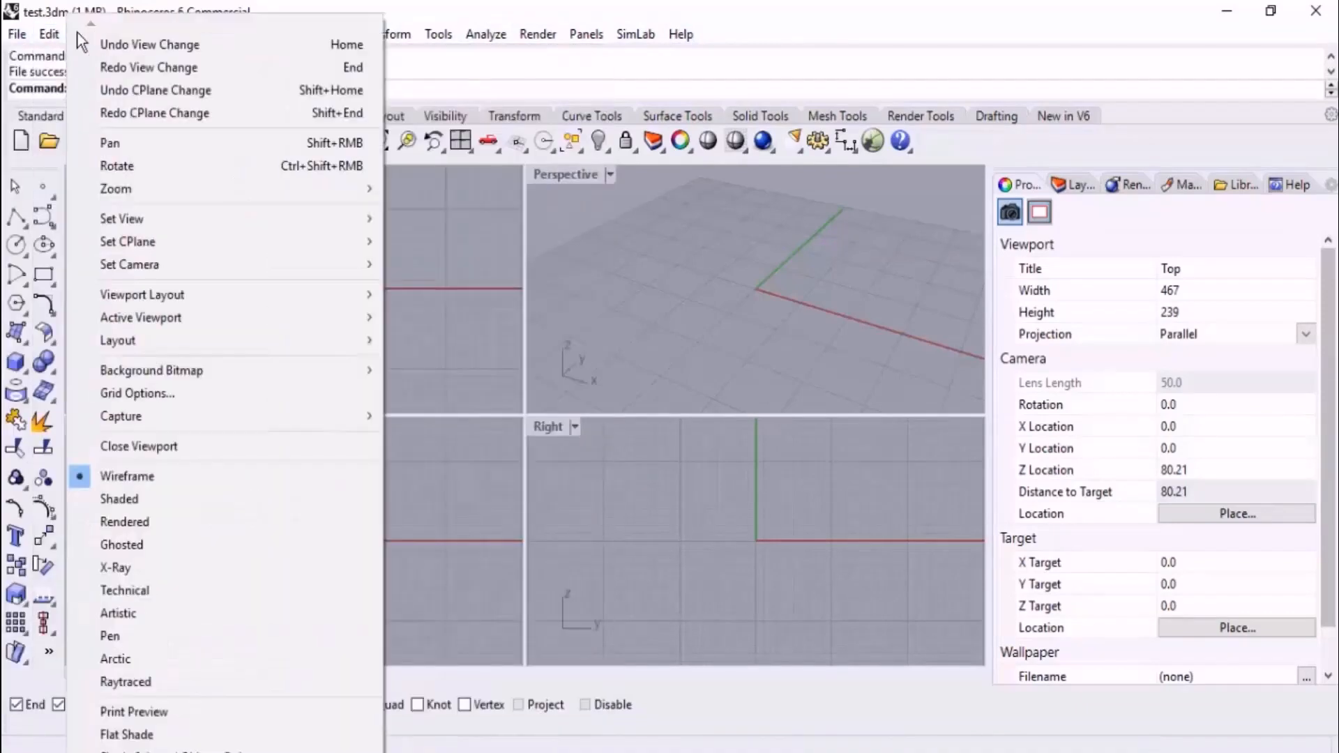
pyautogui.moveTo(682, 34)
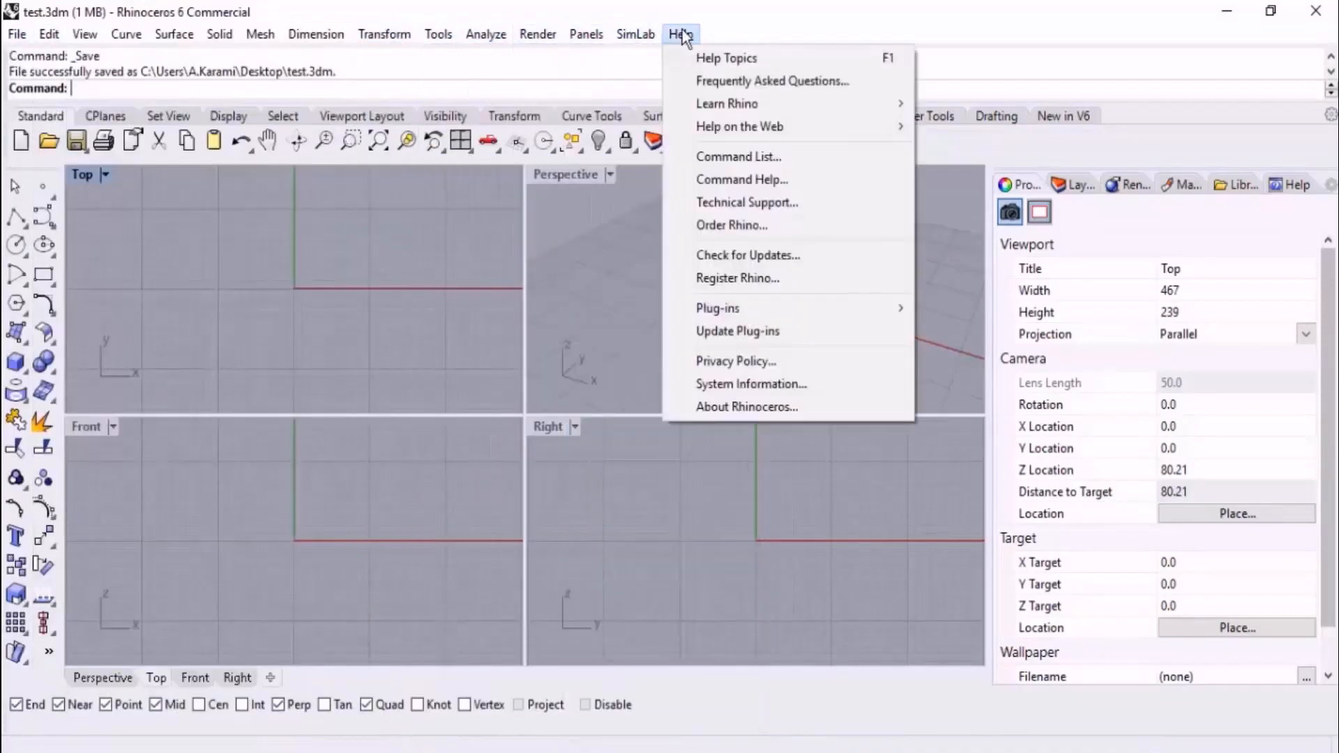
pyautogui.click(283, 281)
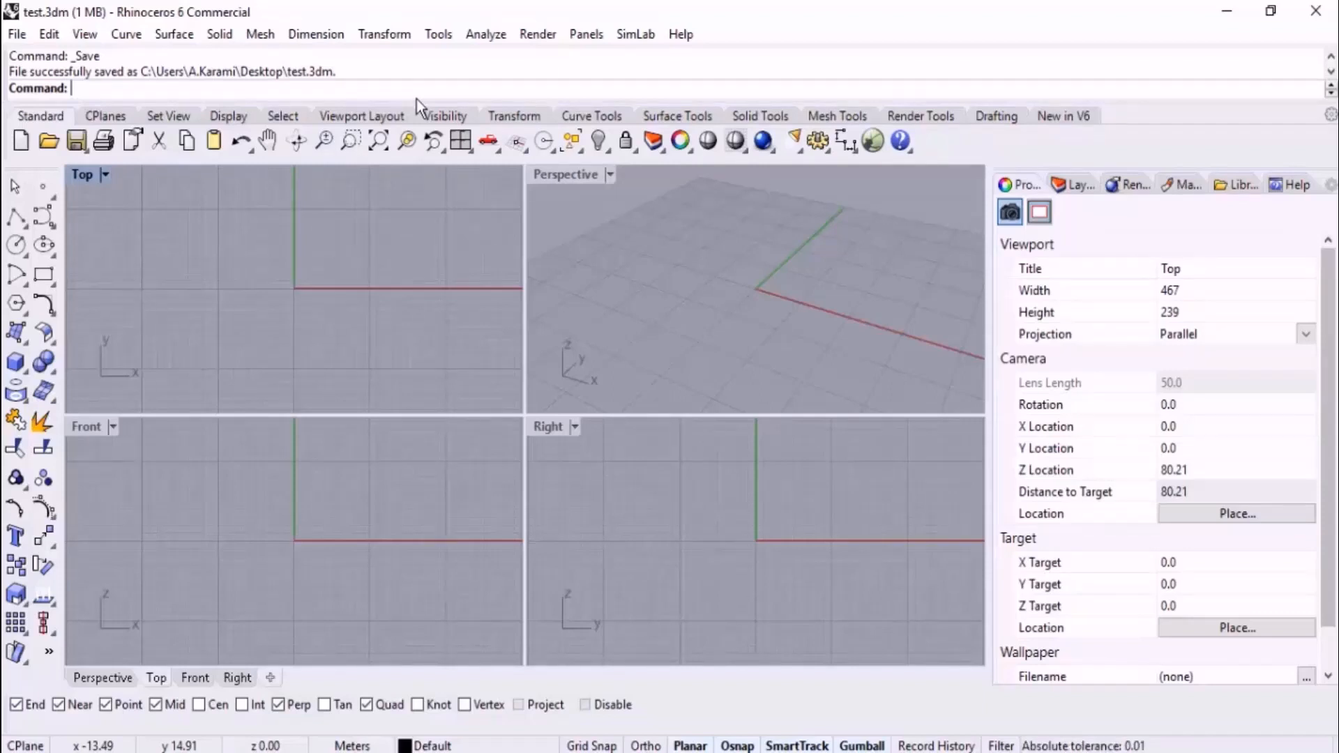
# Draw a freehand diagonal line past the origin in the Top viewport, sloping from the upper-left to the lower-right quadrant
pyautogui.write('Line')
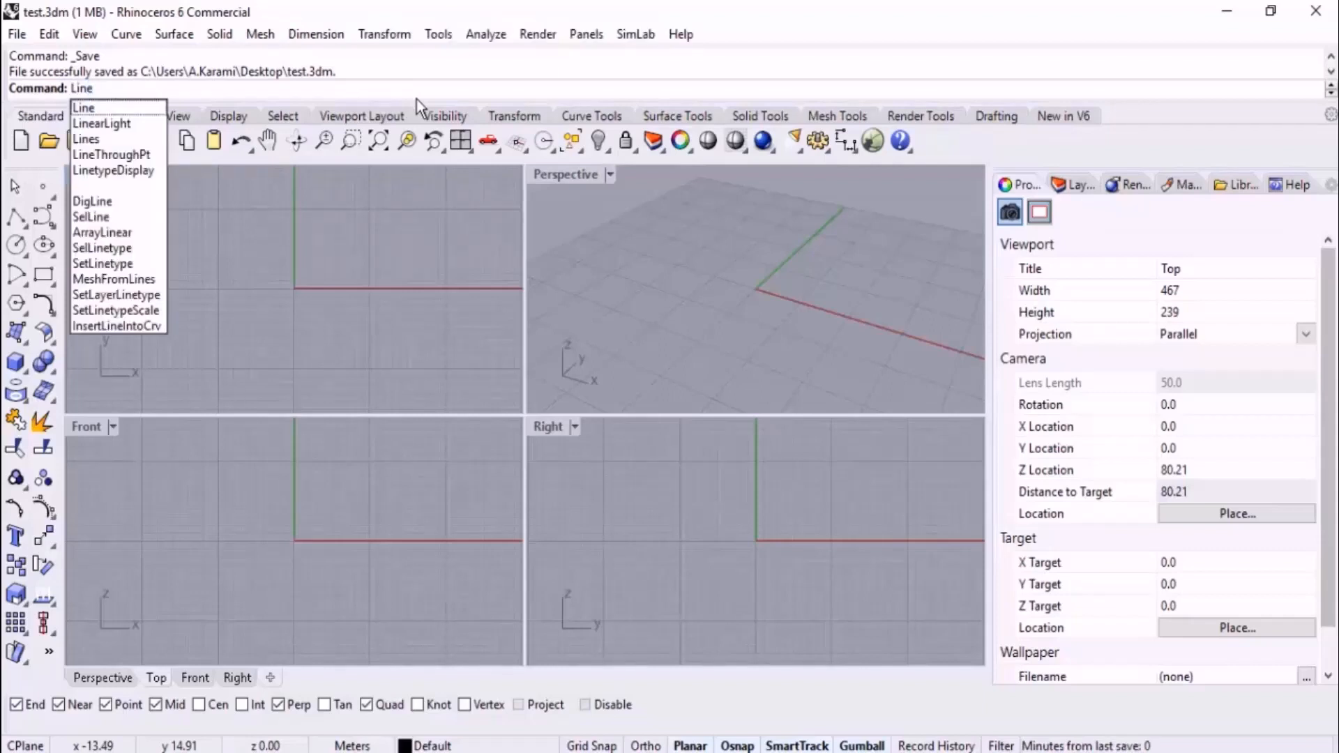
pyautogui.press('Return')
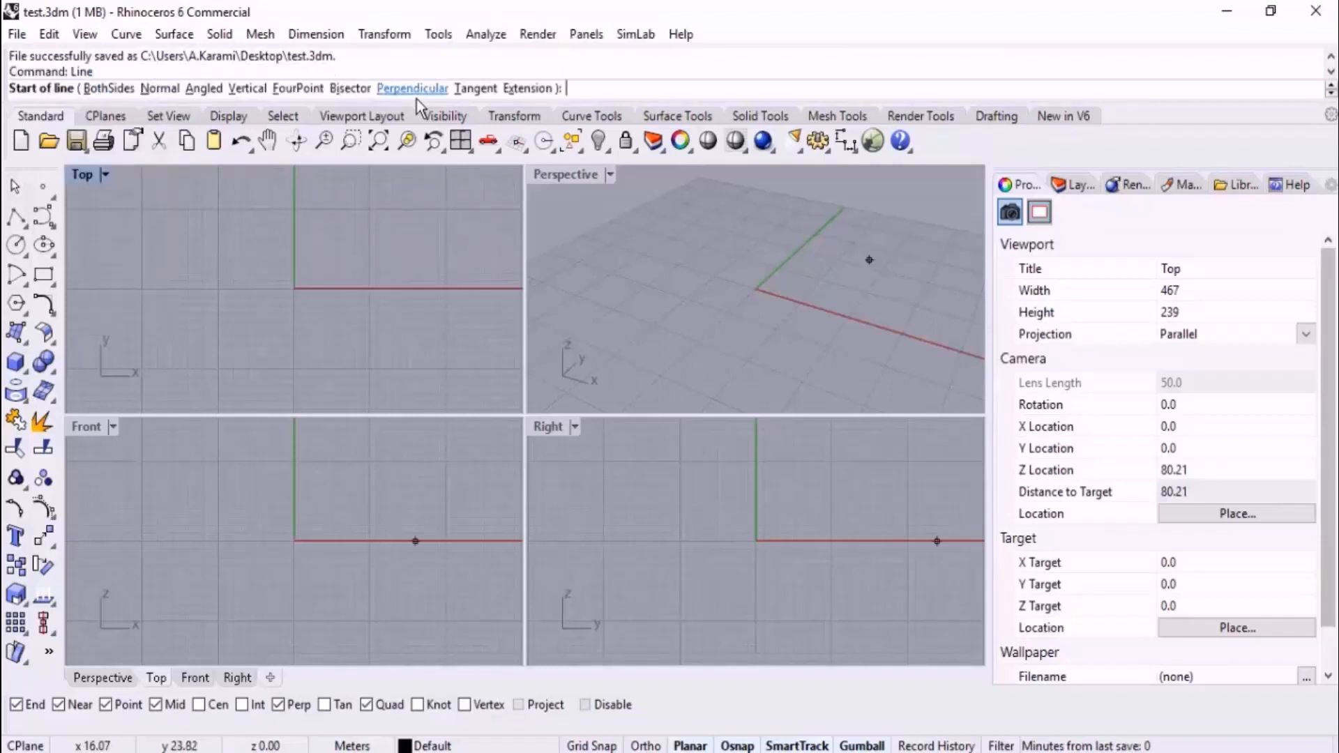
pyautogui.click(238, 237)
pyautogui.click(350, 327)
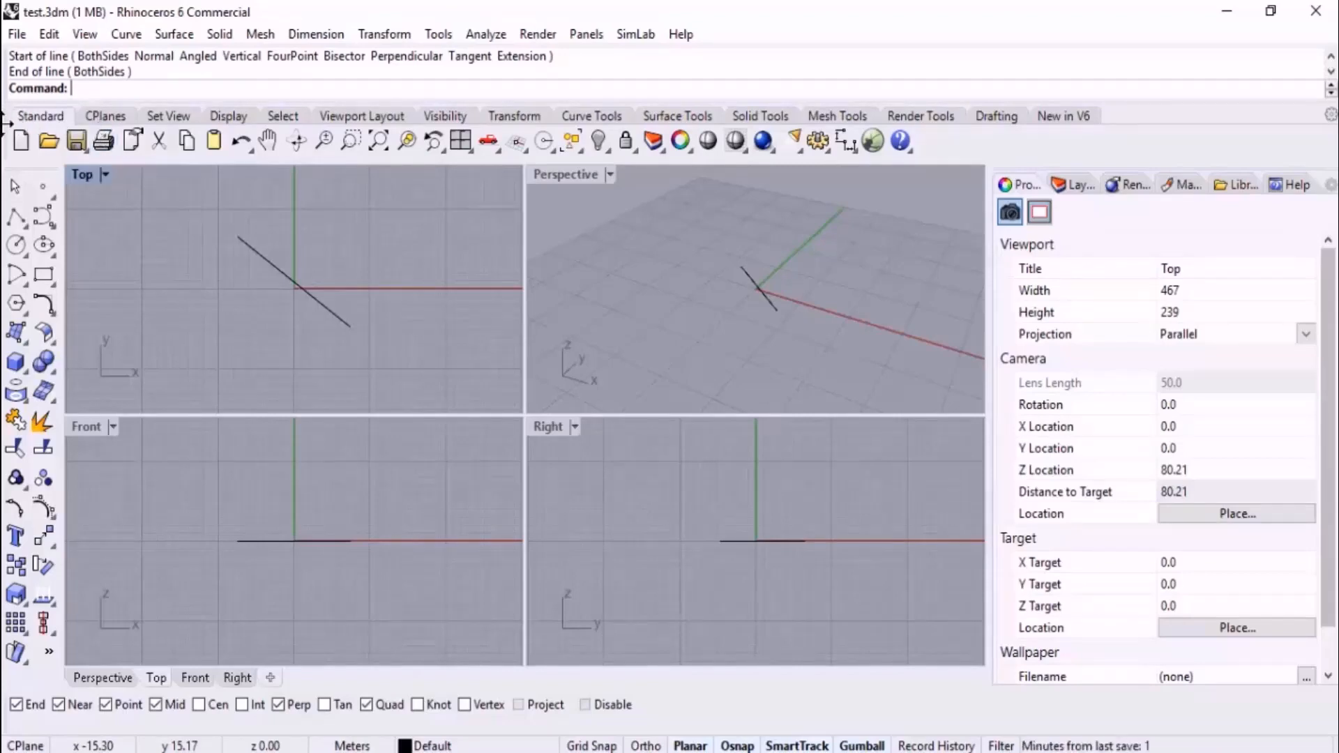
# Undock the Standard toolbar group, widen it while floating and dock it back above the viewports
pyautogui.moveTo(6, 119); pyautogui.dragTo(242, 173)
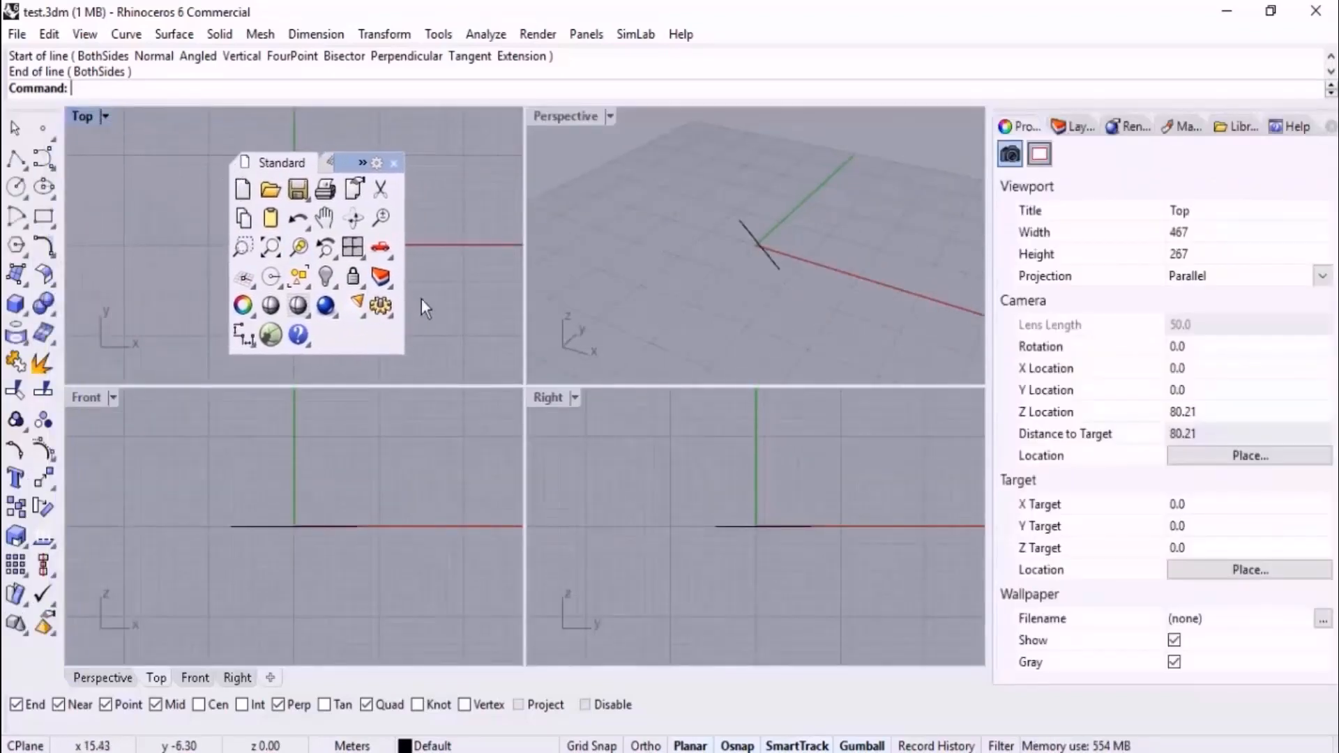
pyautogui.moveTo(404, 280); pyautogui.dragTo(942, 258)
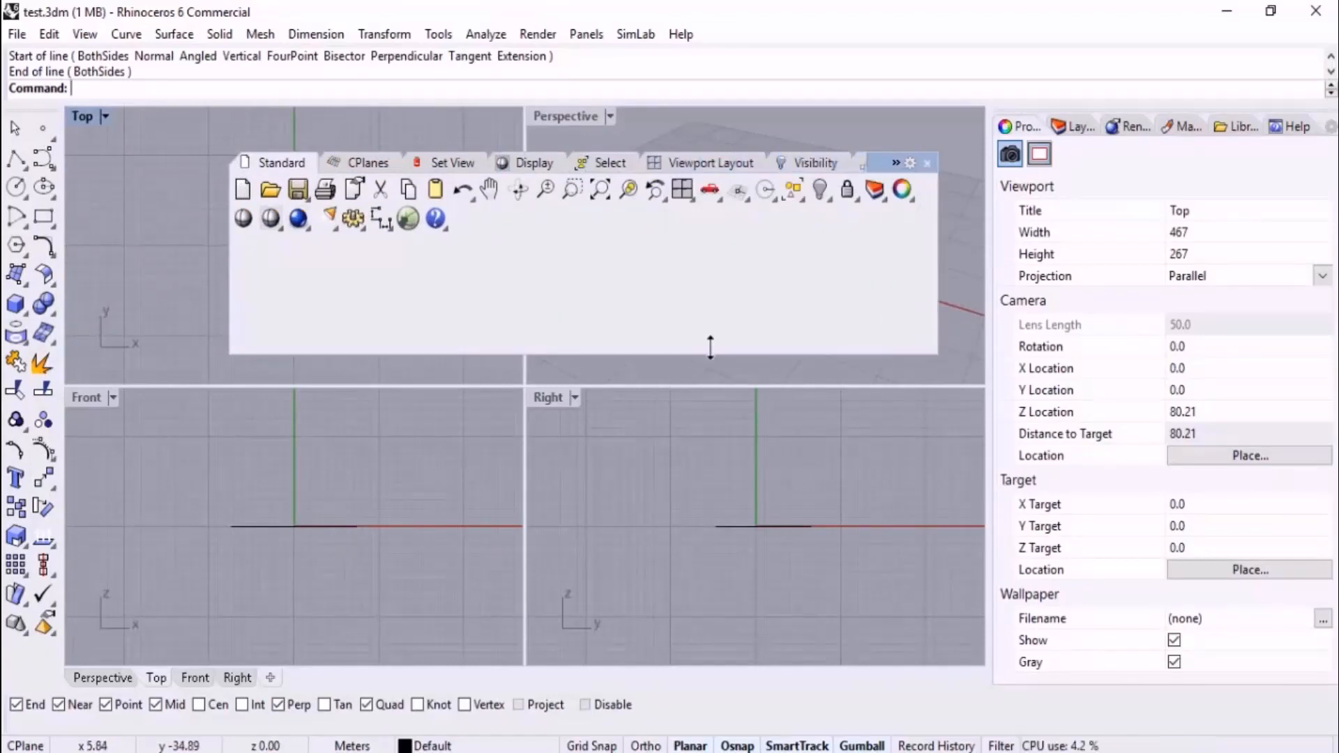
pyautogui.moveTo(877, 157); pyautogui.dragTo(848, 102)
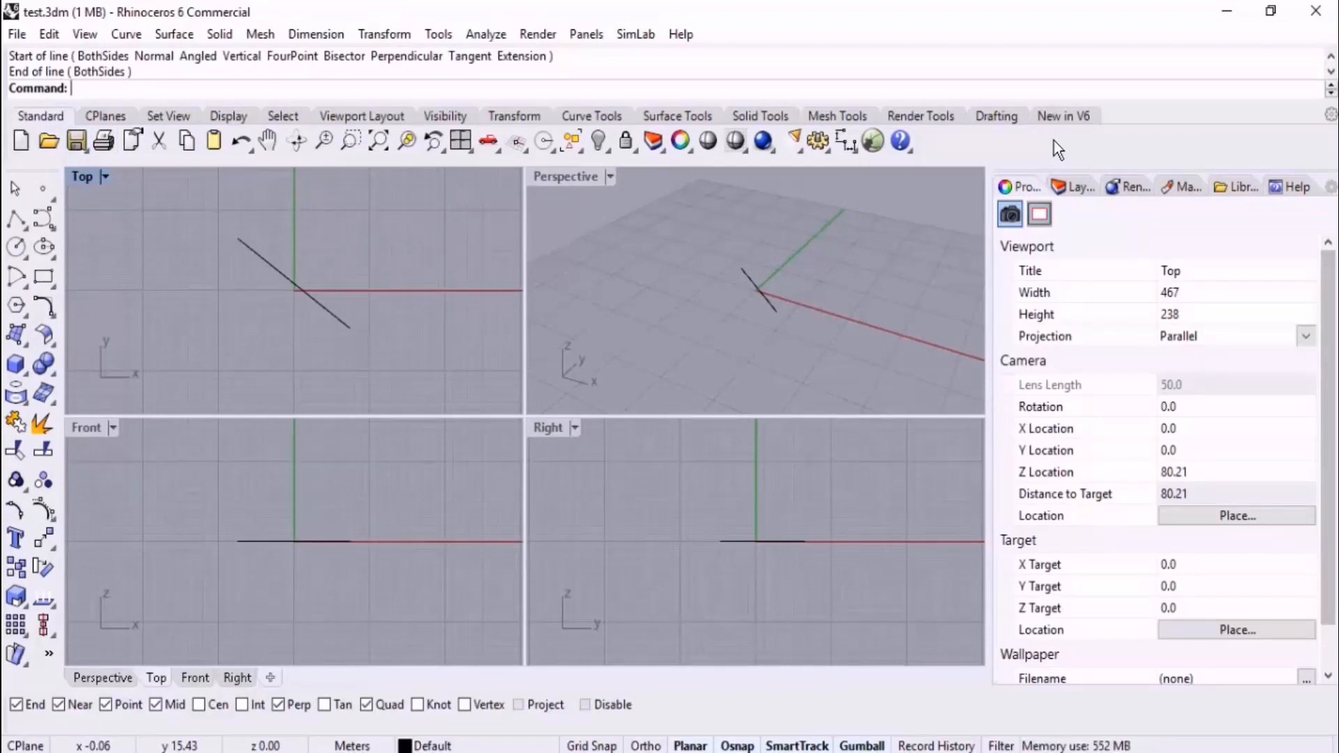
# Look through the CPlanes, Set View, Display, Select and Viewport Layout toolsets and return to the Standard set
pyautogui.click(101, 116)
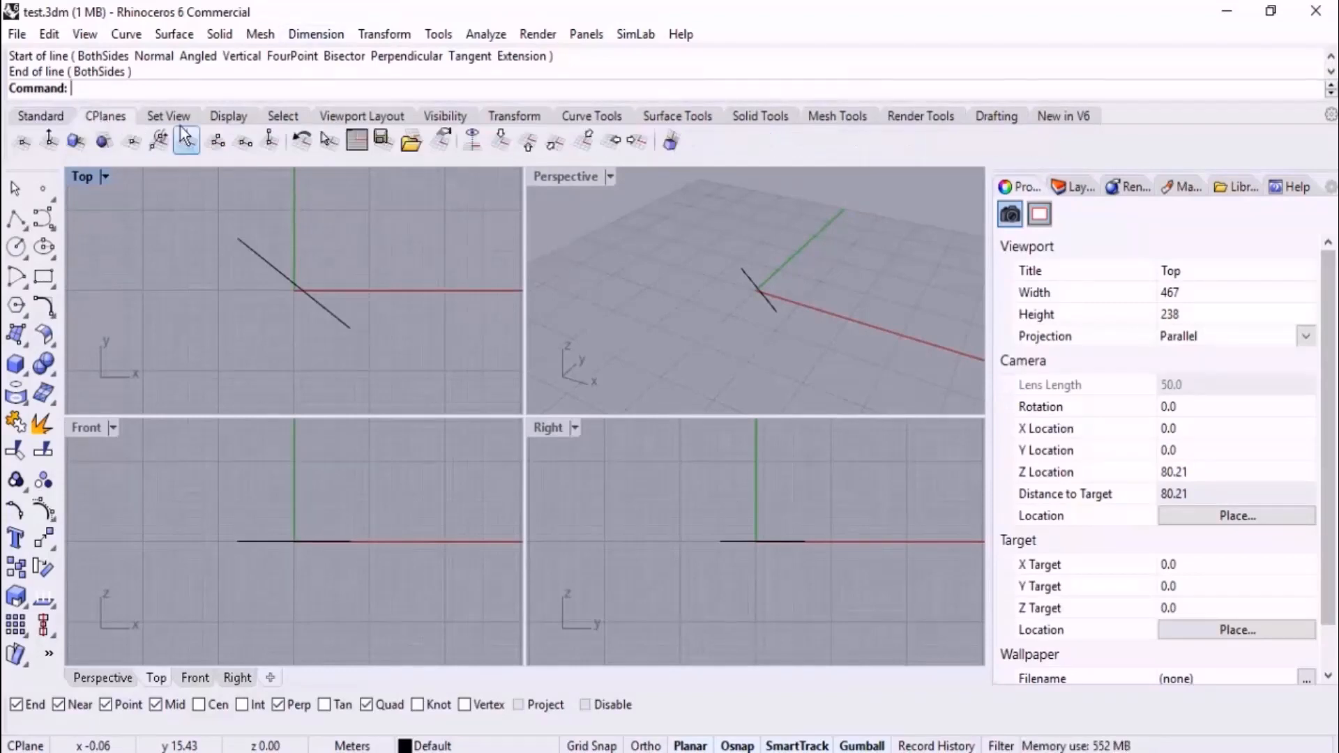
pyautogui.click(168, 116)
pyautogui.click(228, 116)
pyautogui.click(276, 116)
pyautogui.click(363, 118)
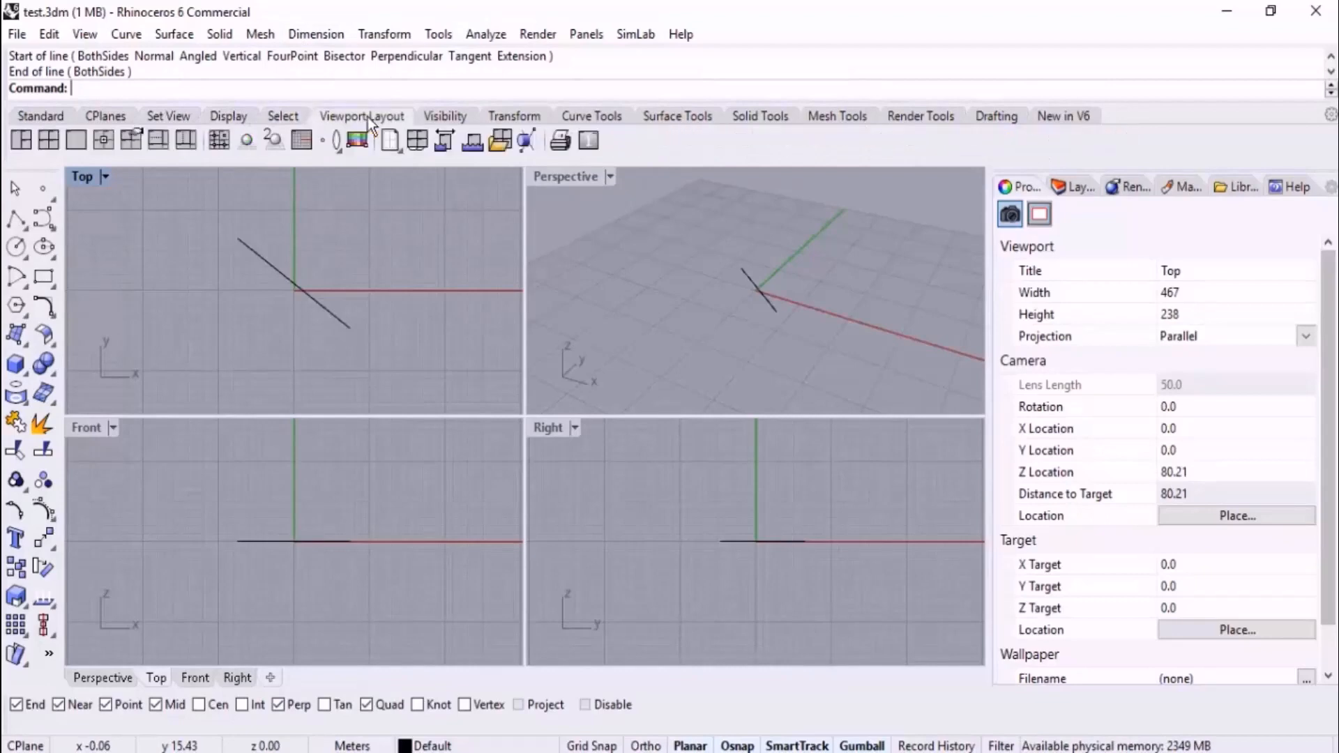
pyautogui.click(32, 119)
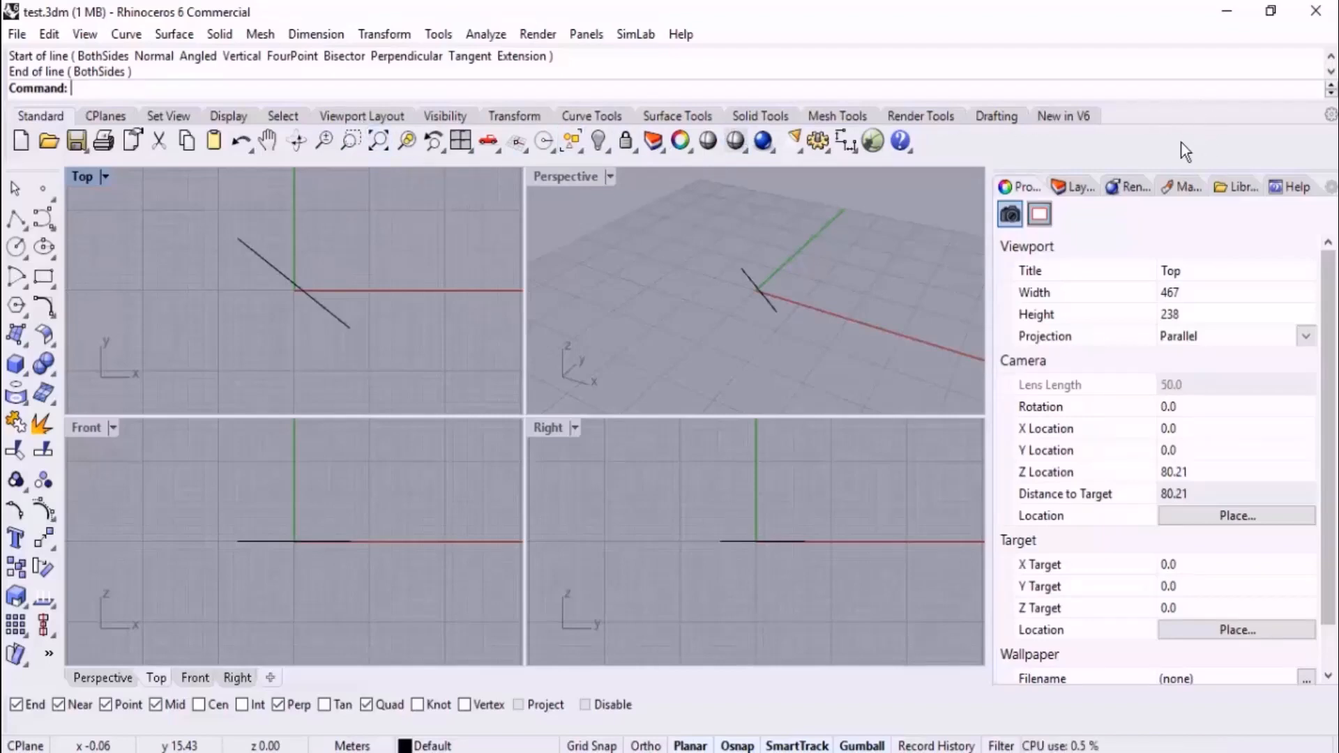
# Review the list of Rhino toolbars that can be shown or hidden as tabs and close it without choosing any
pyautogui.rightClick(1157, 113)
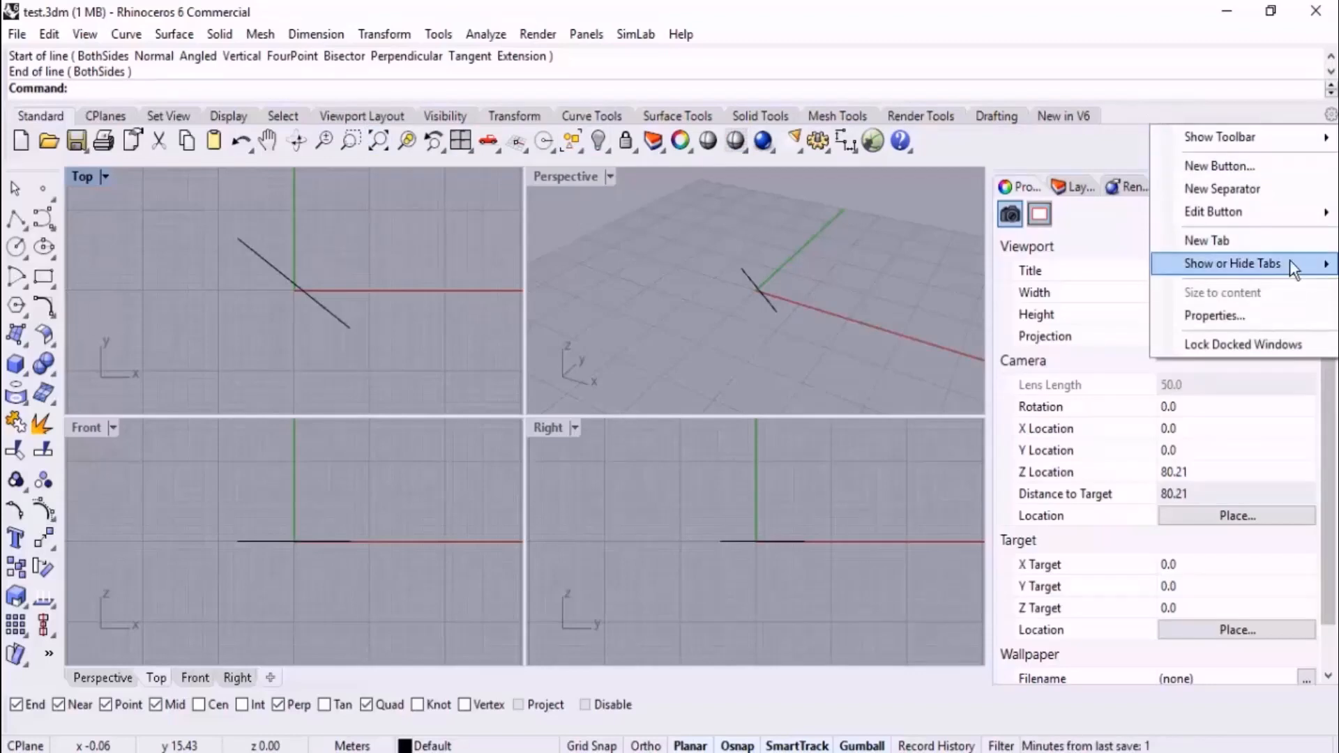
pyautogui.moveTo(1304, 276)
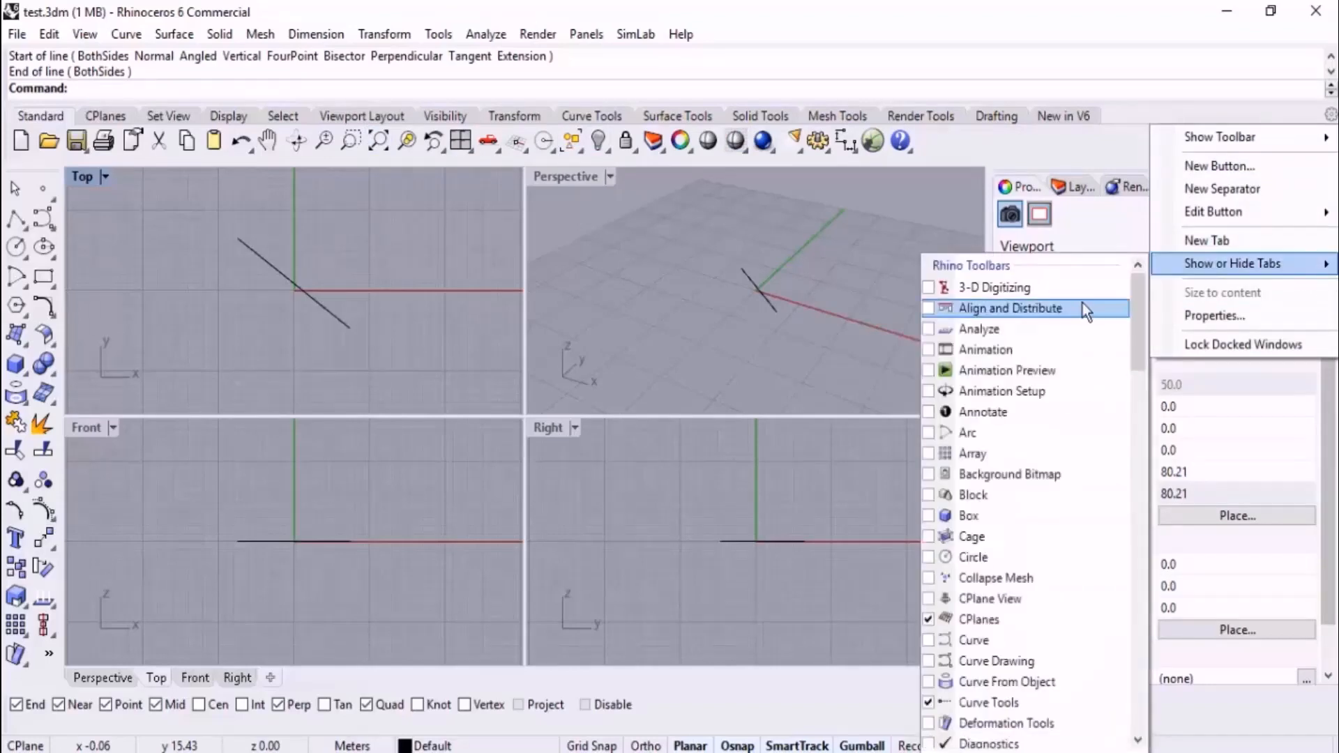
pyautogui.moveTo(1137, 353); pyautogui.dragTo(1139, 297)
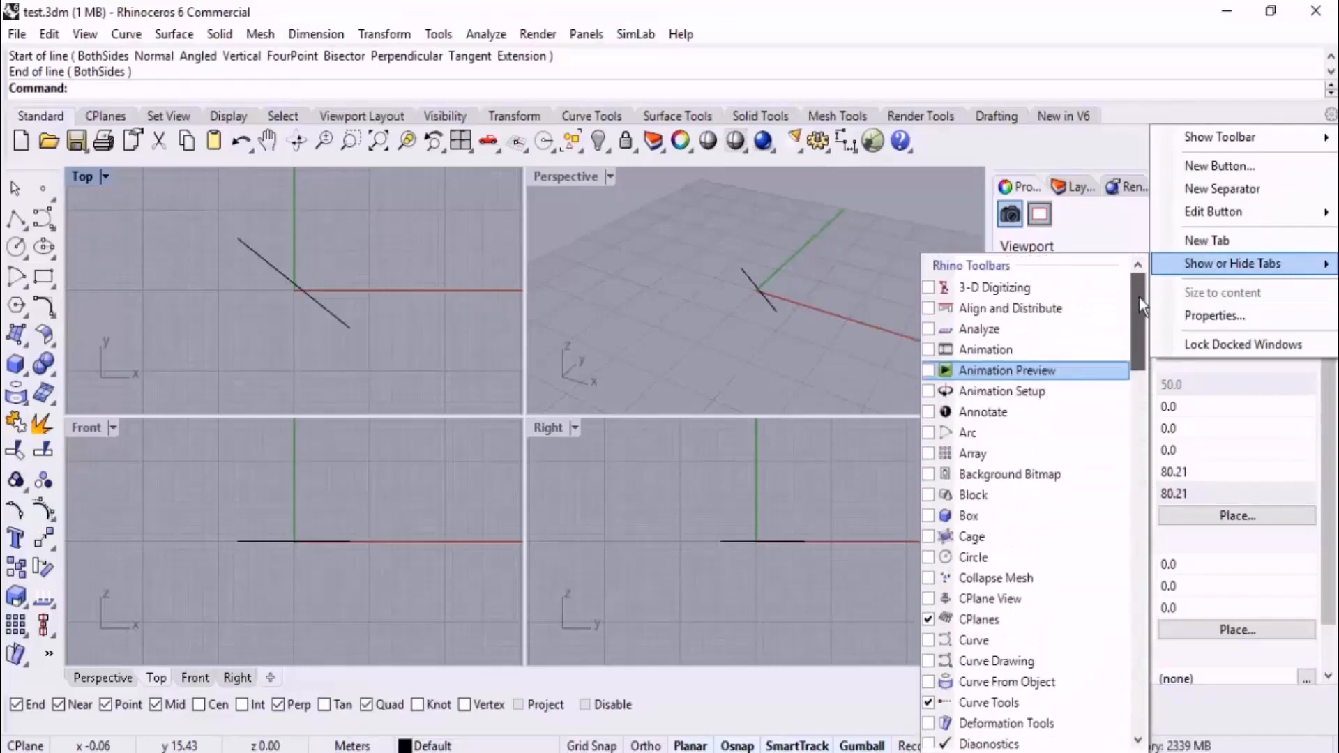
pyautogui.click(658, 285)
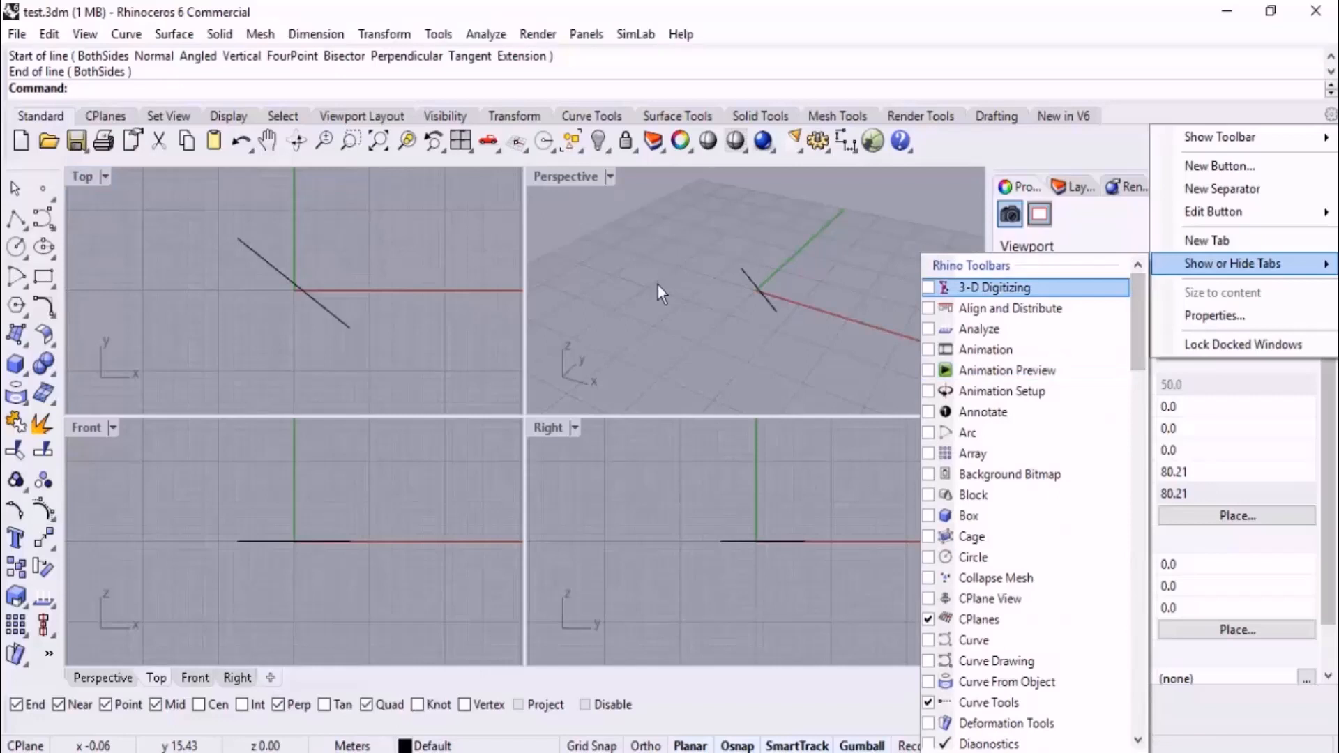
pyautogui.click(350, 220)
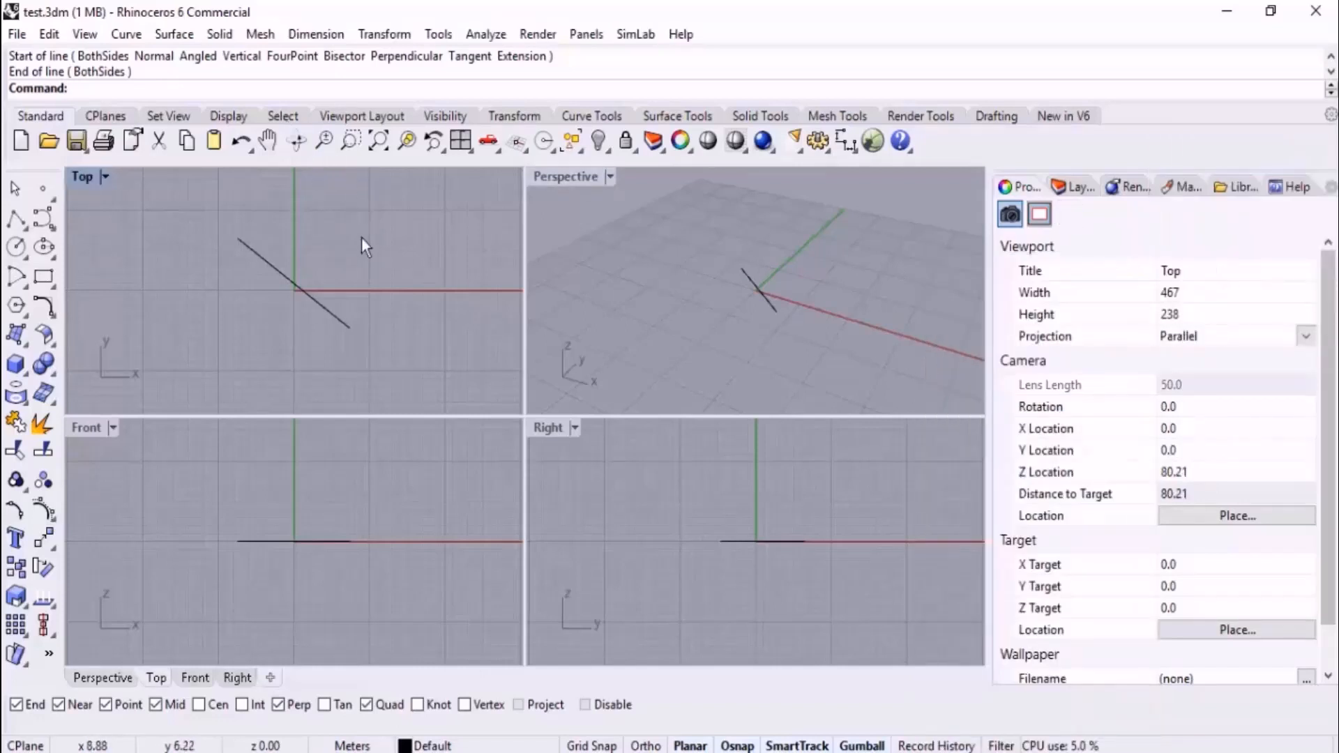
# Pull the Select toolset out of the toolbar group as a floating window and close it
pyautogui.click(286, 117)
pyautogui.moveTo(296, 143); pyautogui.dragTo(265, 335)
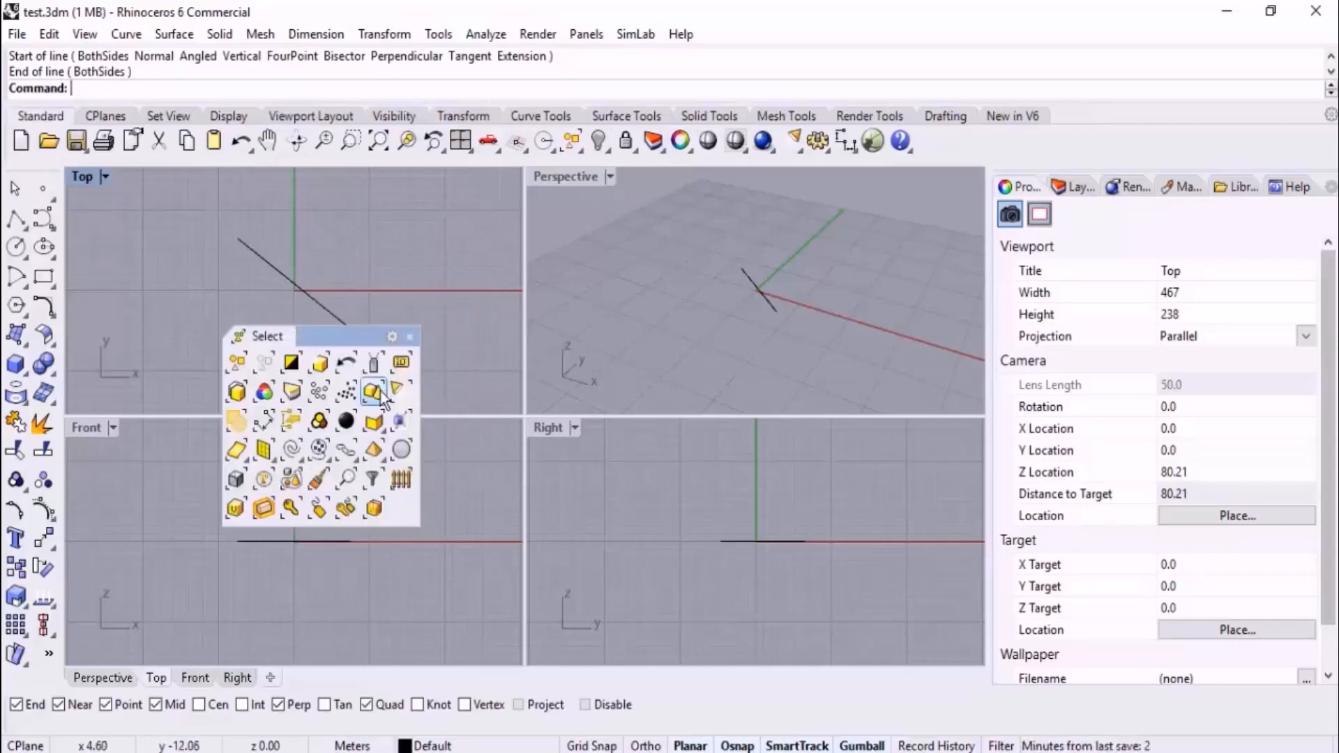
pyautogui.click(408, 338)
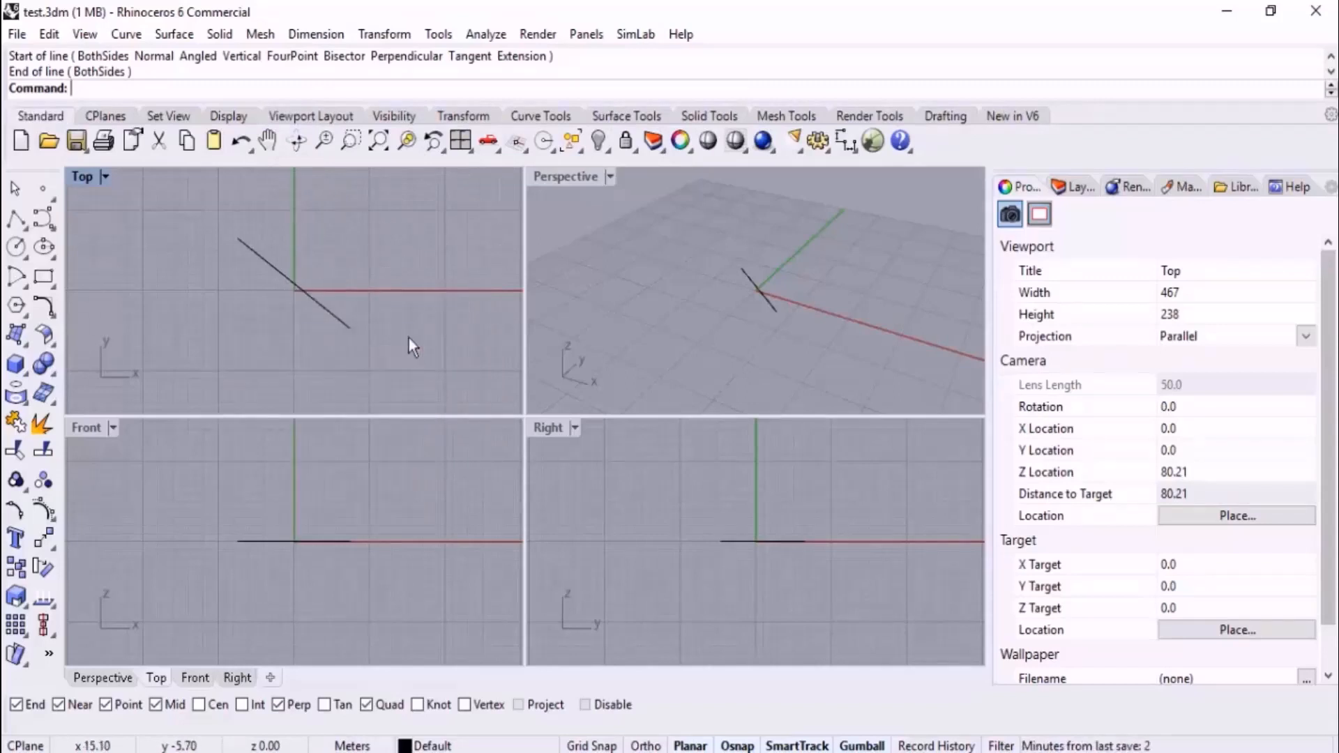
# Restore the Select toolset to the toolbar group and place it between Set View and Display
pyautogui.rightClick(1105, 123)
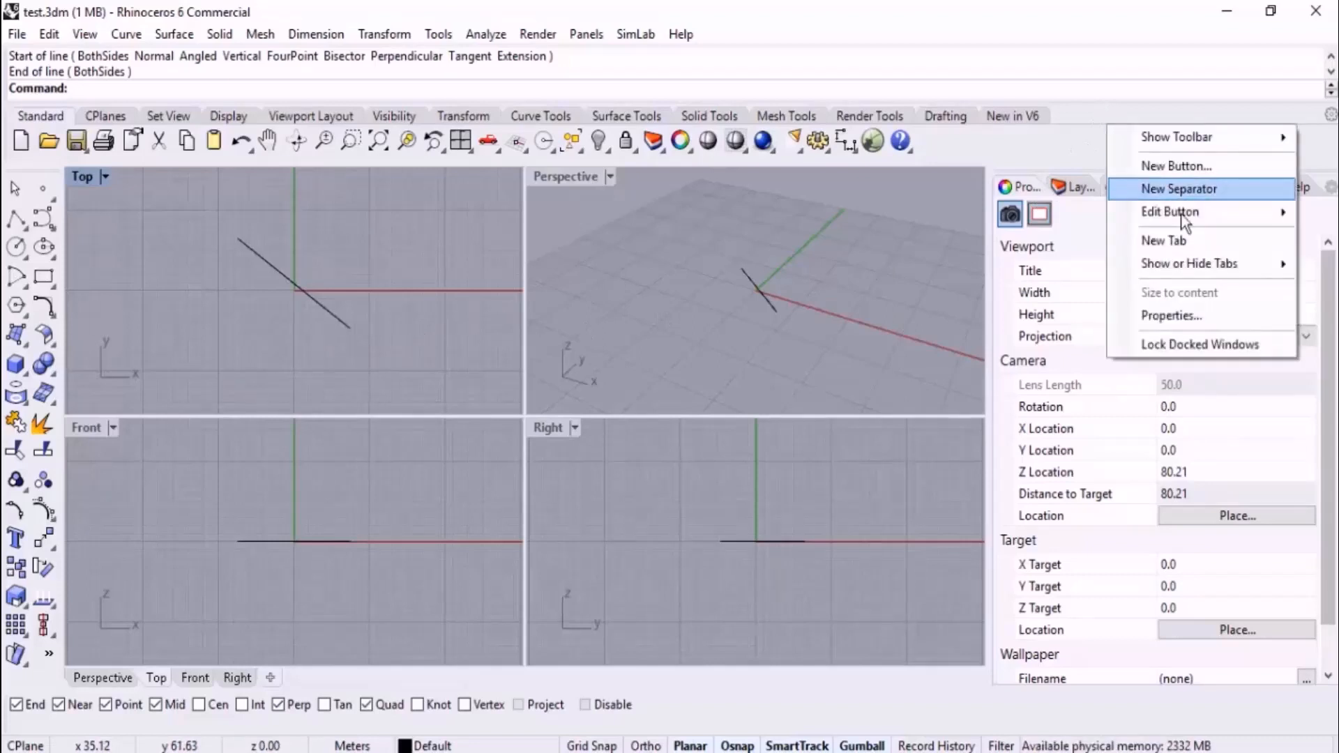
pyautogui.moveTo(1263, 269)
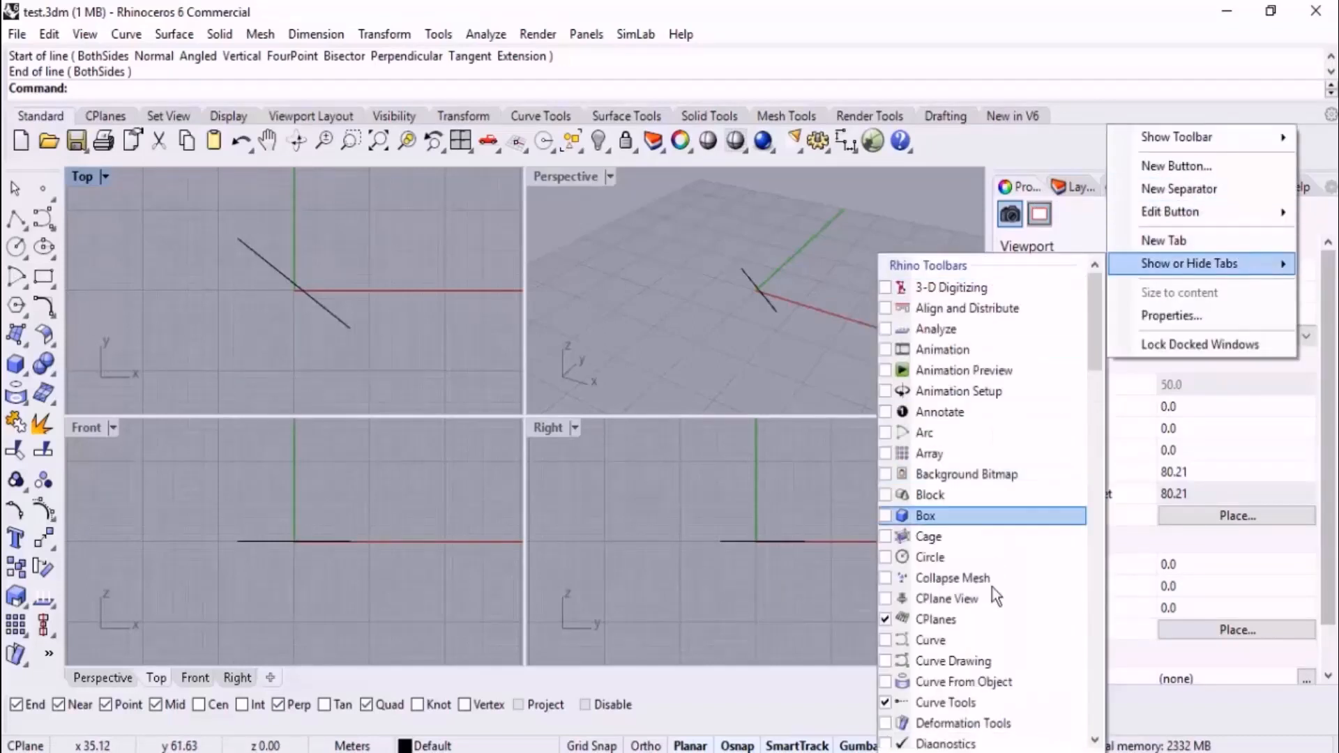
pyautogui.moveTo(1094, 326); pyautogui.dragTo(1114, 580)
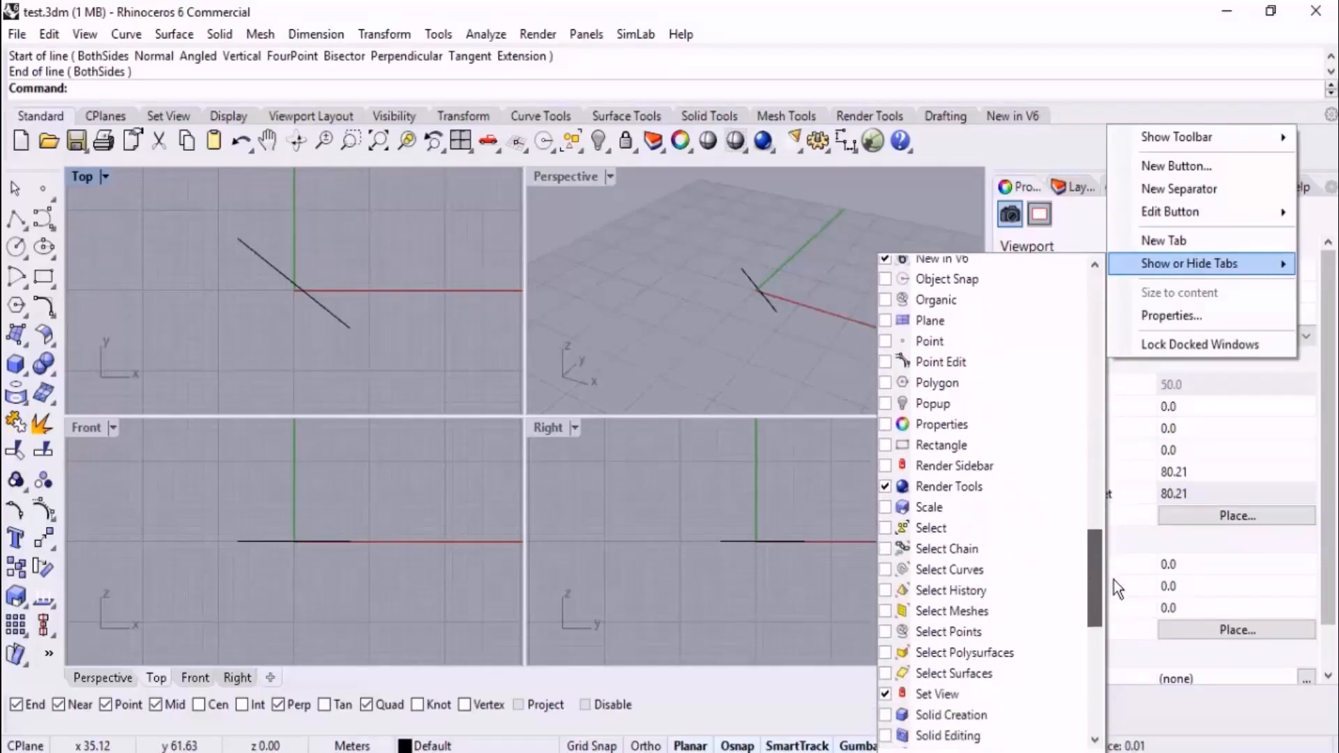
pyautogui.click(884, 528)
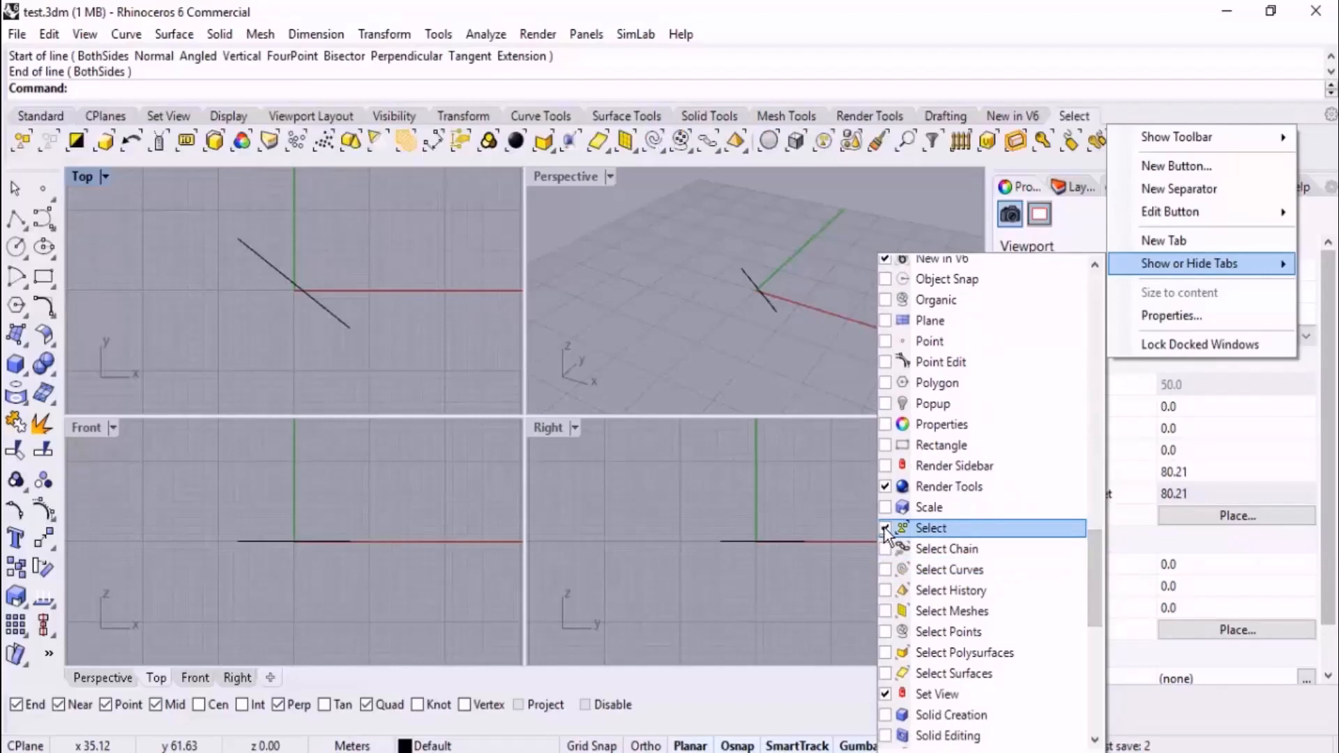
pyautogui.click(713, 308)
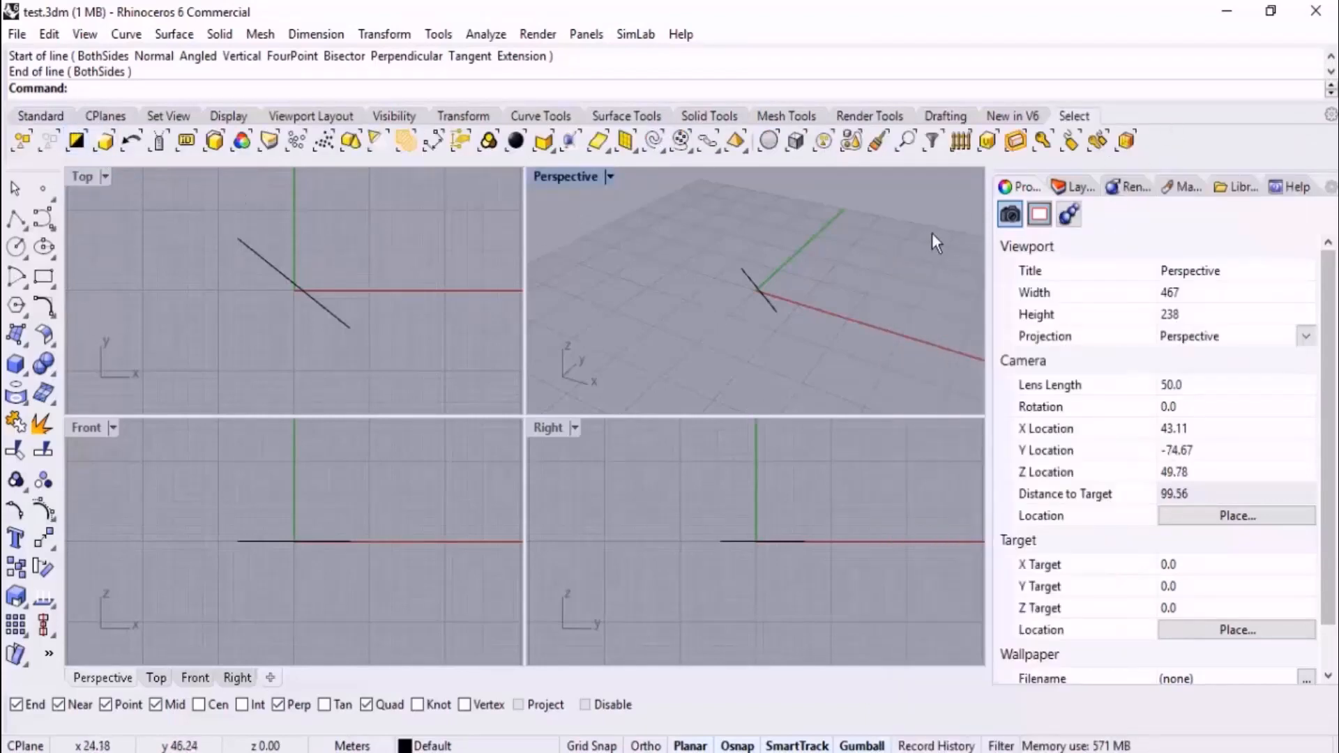
pyautogui.moveTo(1074, 118); pyautogui.dragTo(224, 137)
pyautogui.click(415, 279)
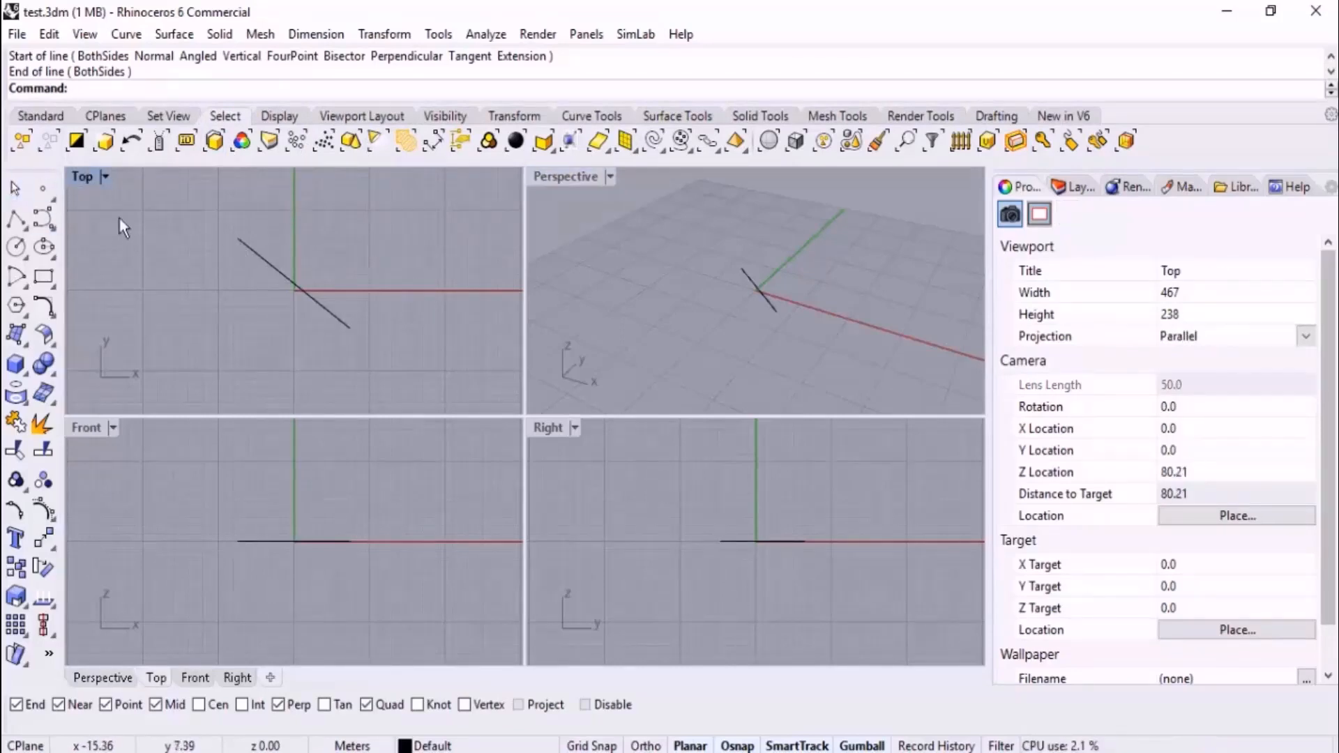
# Undock the Main sidebar, dock it back beside the viewports and return to the Standard toolset
pyautogui.moveTo(29, 171); pyautogui.dragTo(179, 235)
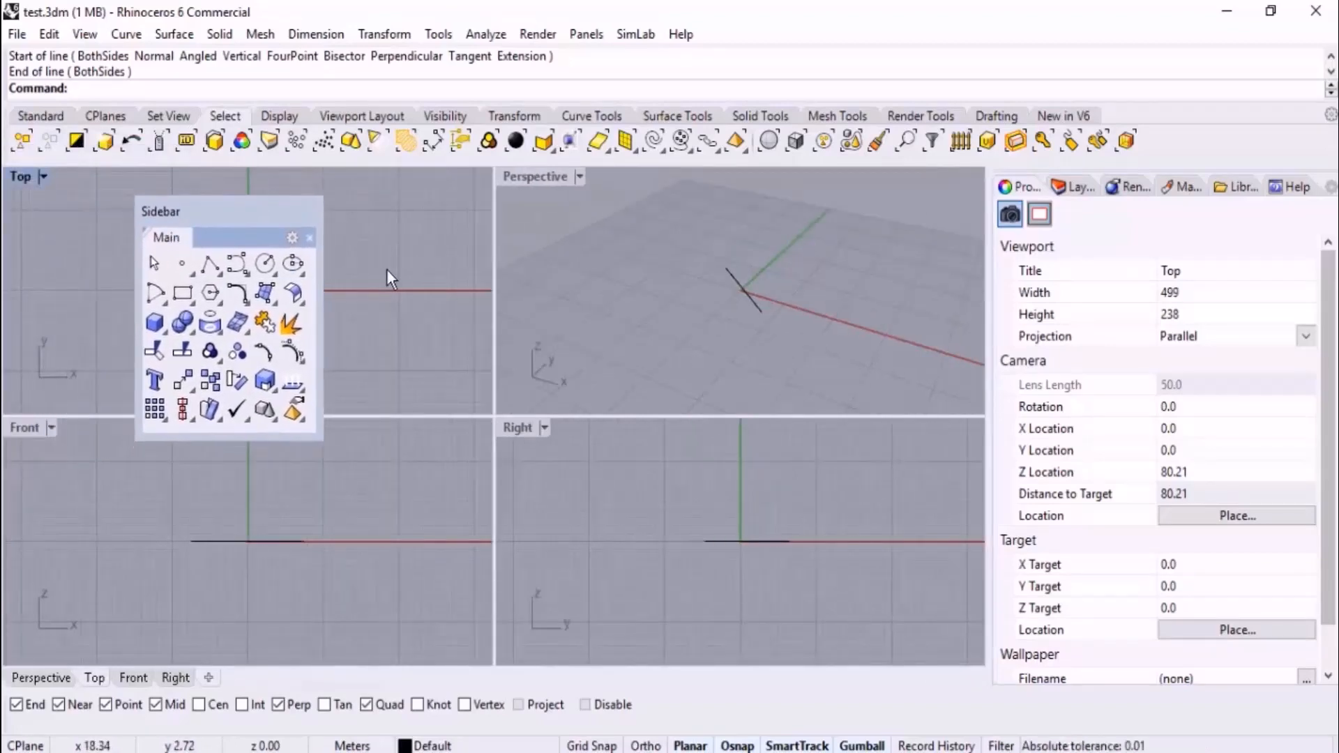
pyautogui.moveTo(251, 212); pyautogui.dragTo(7, 248)
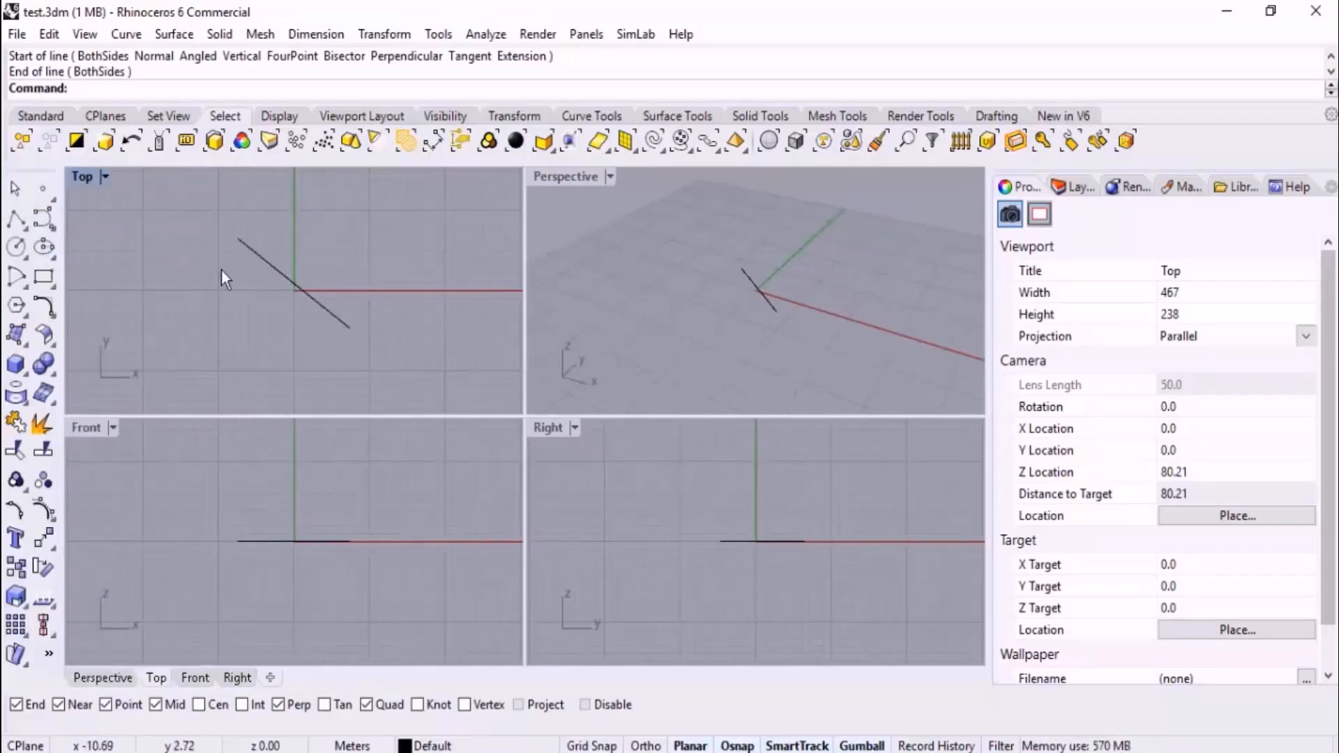
pyautogui.click(37, 116)
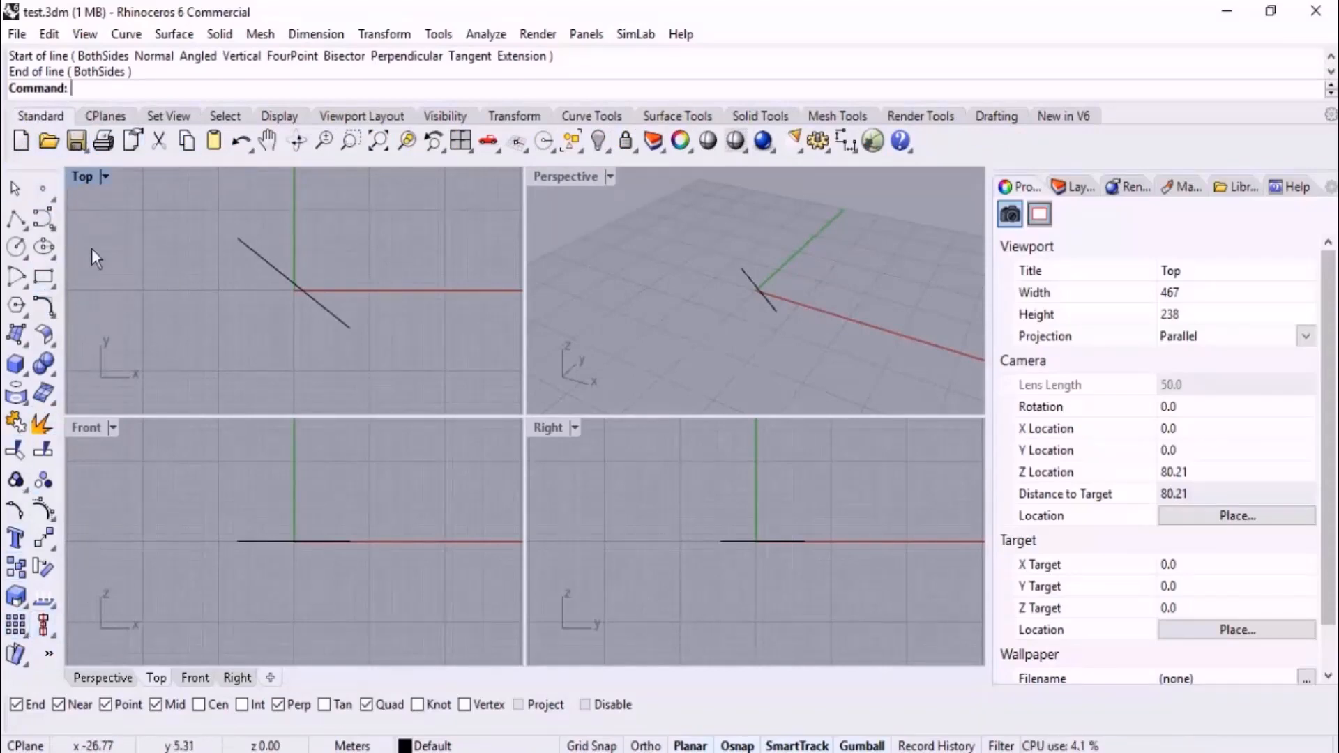
# Look through the Curve Tools, Solid Tools and Surface Tools toolsets and their matching sidebars
pyautogui.click(600, 115)
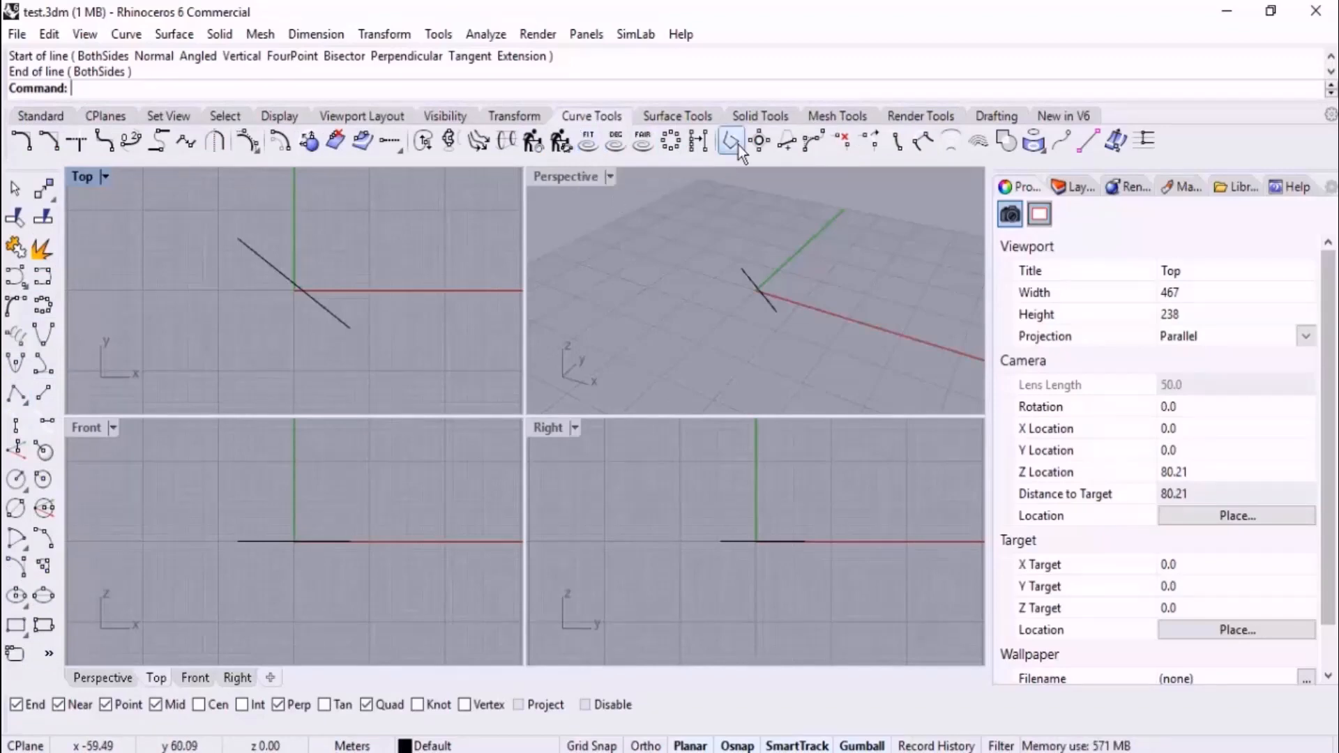
pyautogui.click(760, 116)
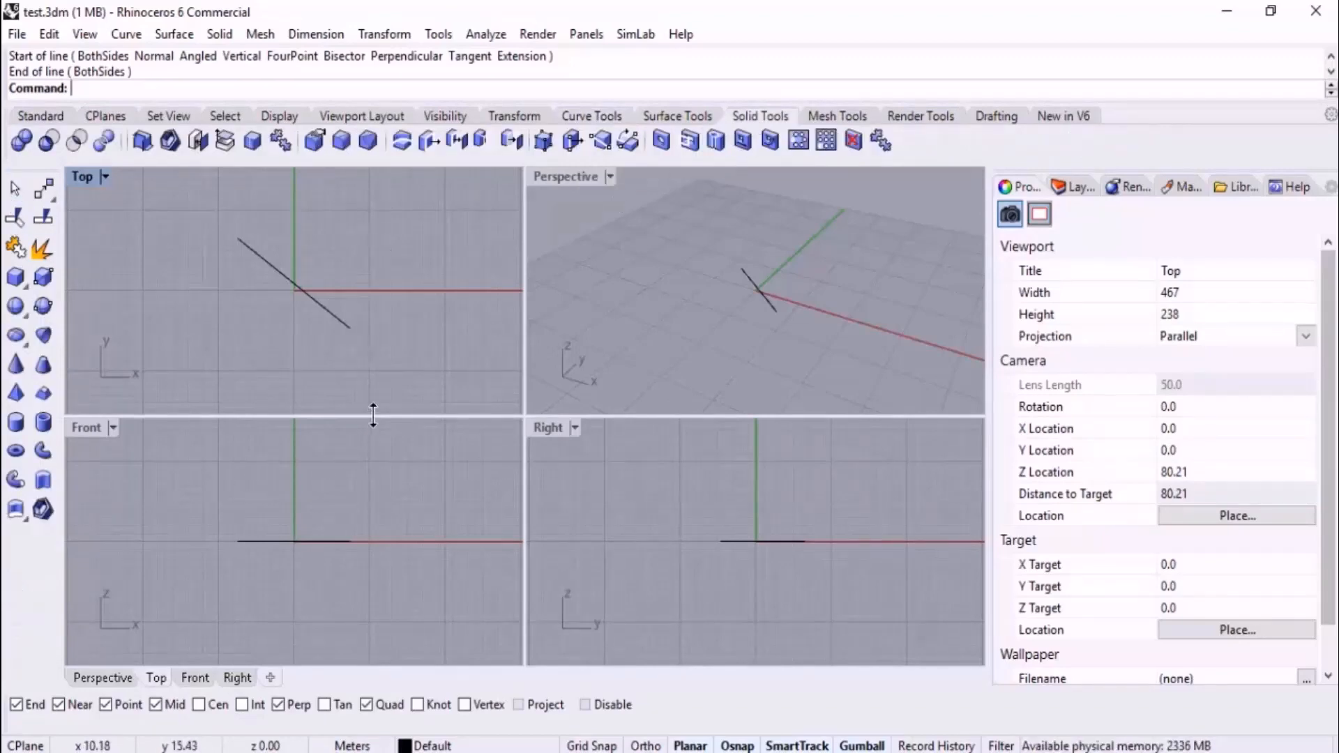
pyautogui.click(678, 117)
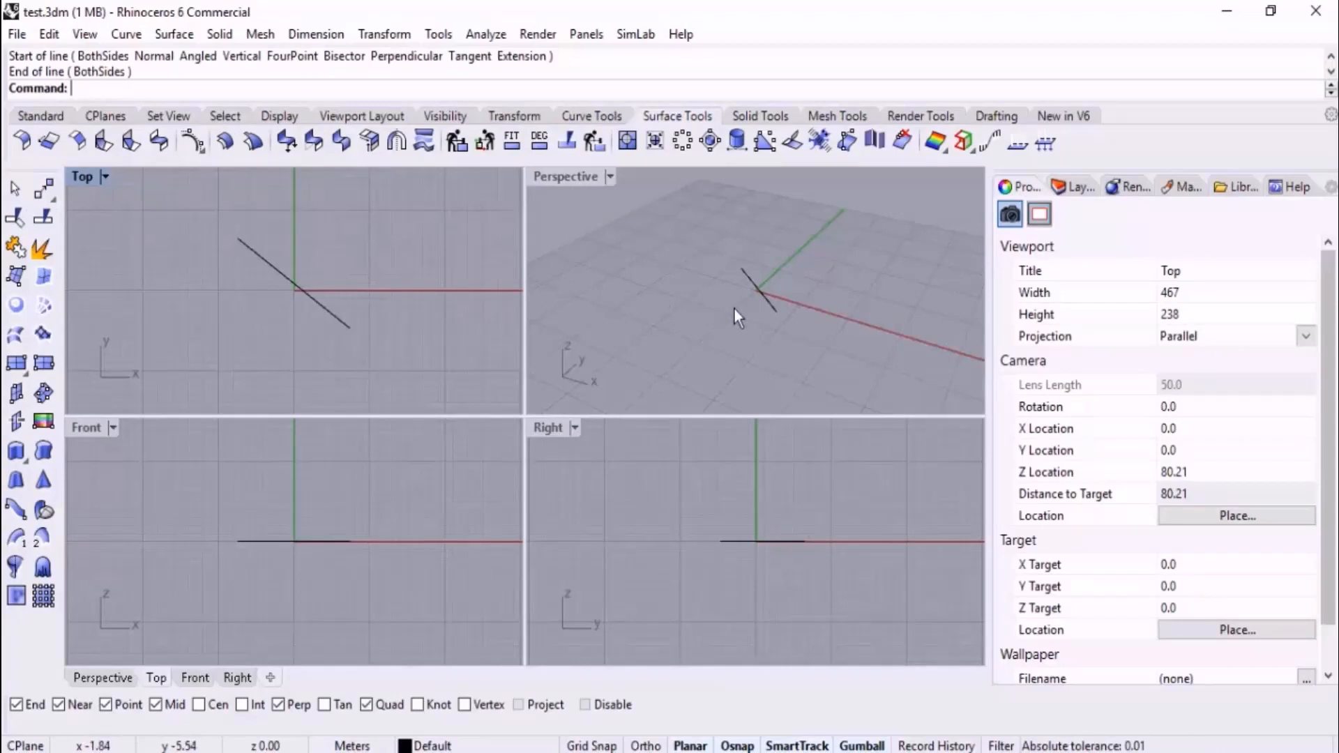
# Activate the Perspective viewport, then float the Properties panel group, dock it back beside the viewports and widen it
pyautogui.click(892, 291)
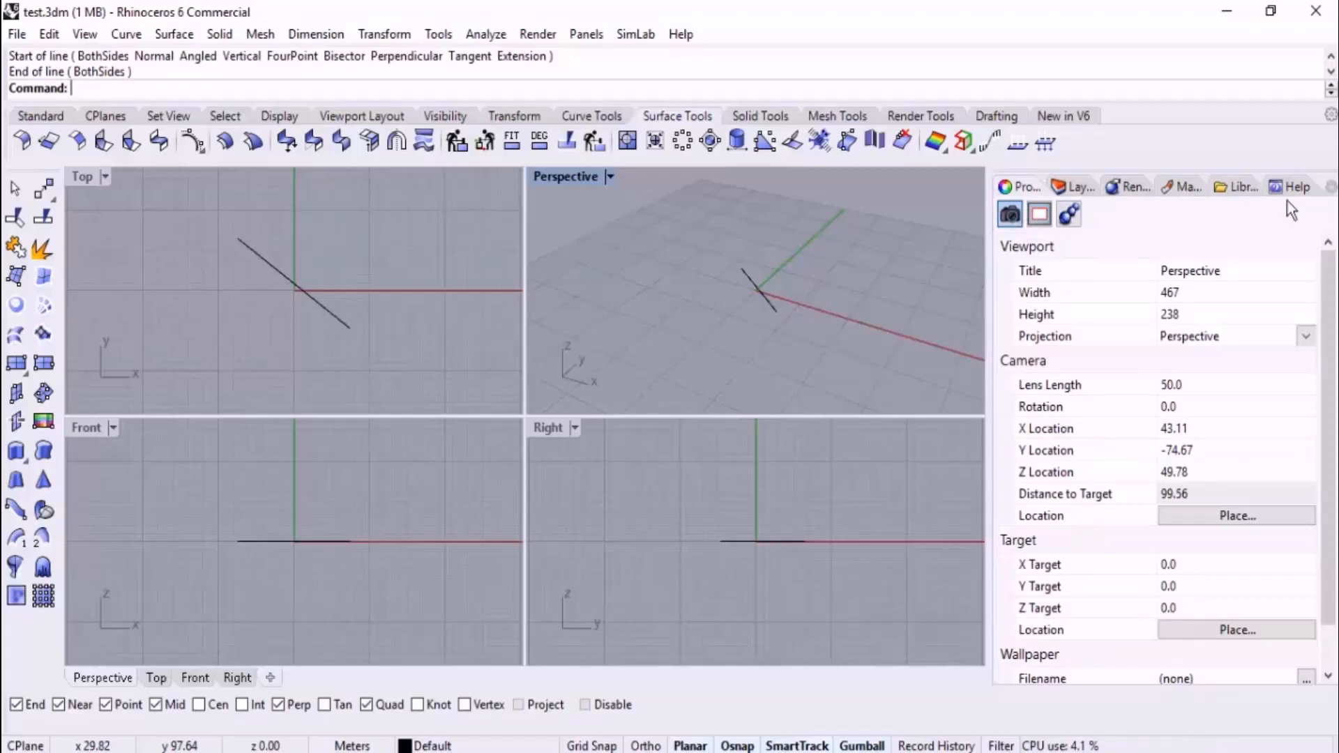
pyautogui.moveTo(1105, 169); pyautogui.dragTo(723, 254)
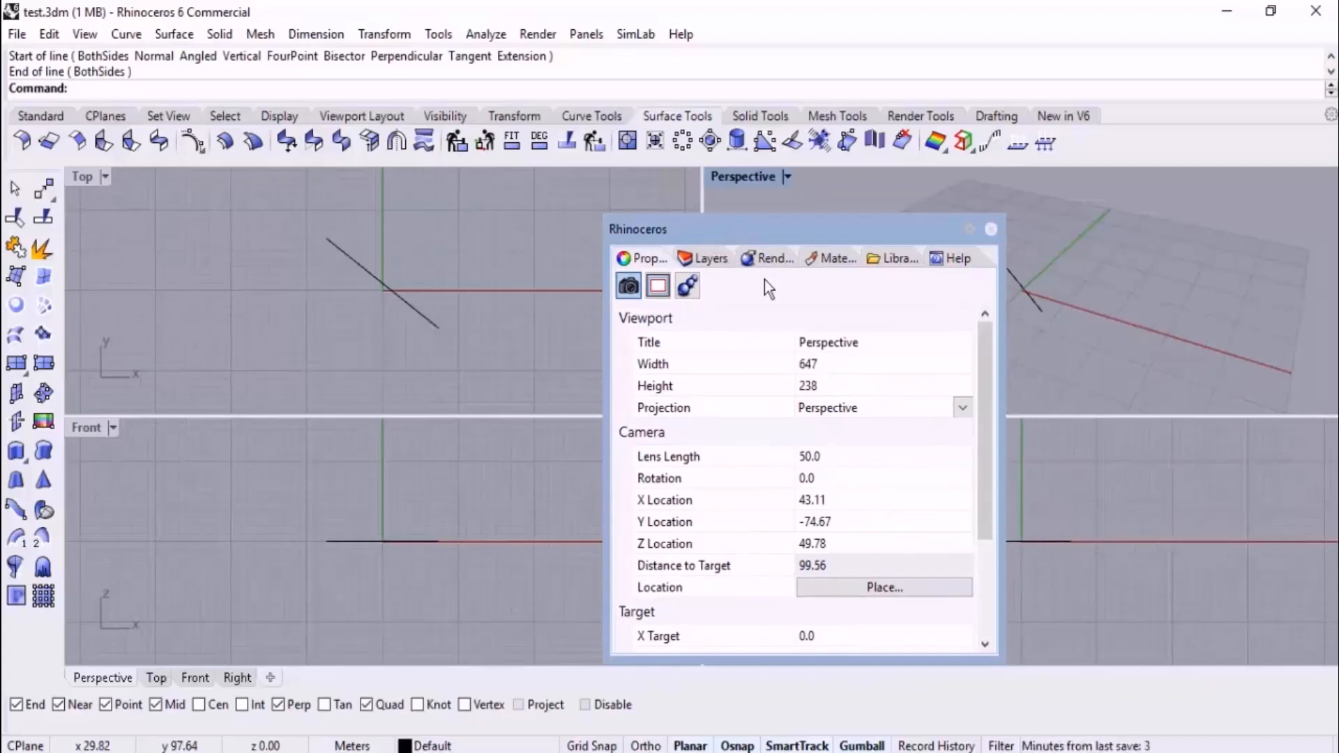
pyautogui.moveTo(806, 229); pyautogui.dragTo(1332, 251)
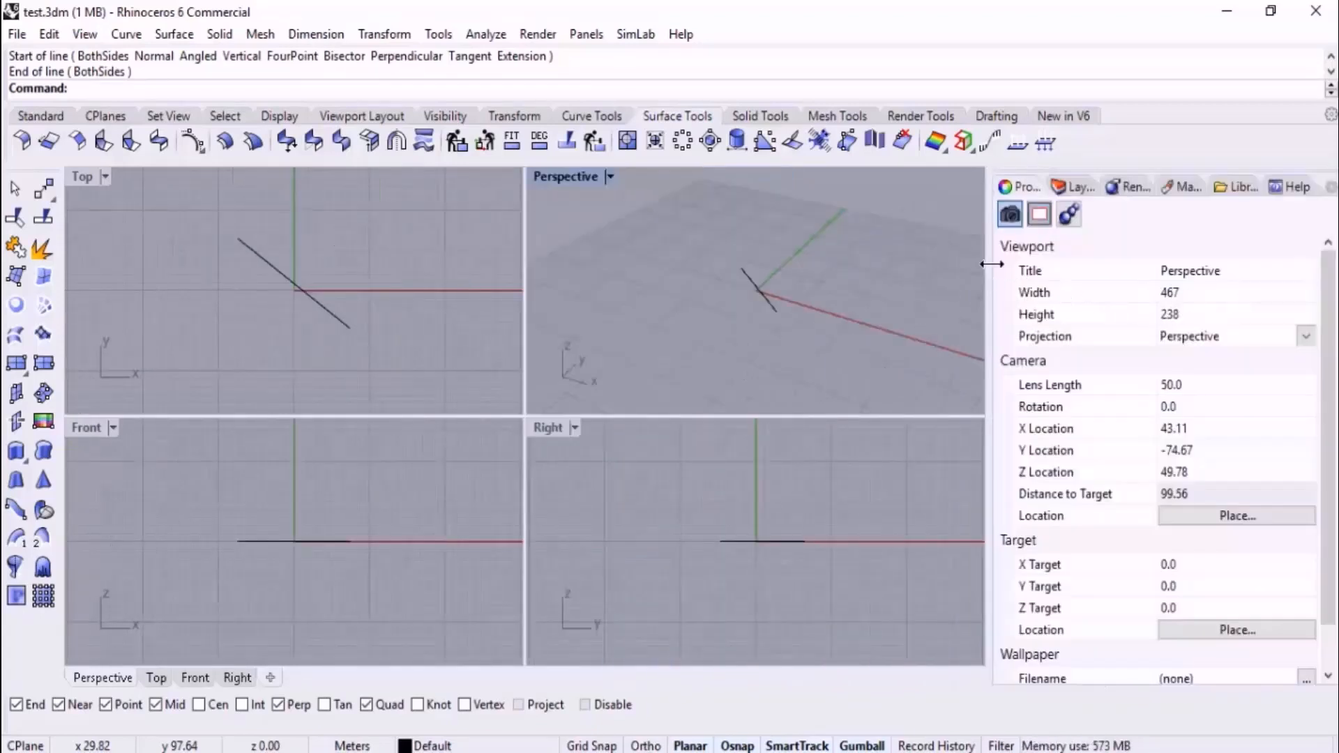
pyautogui.moveTo(985, 270); pyautogui.dragTo(830, 283)
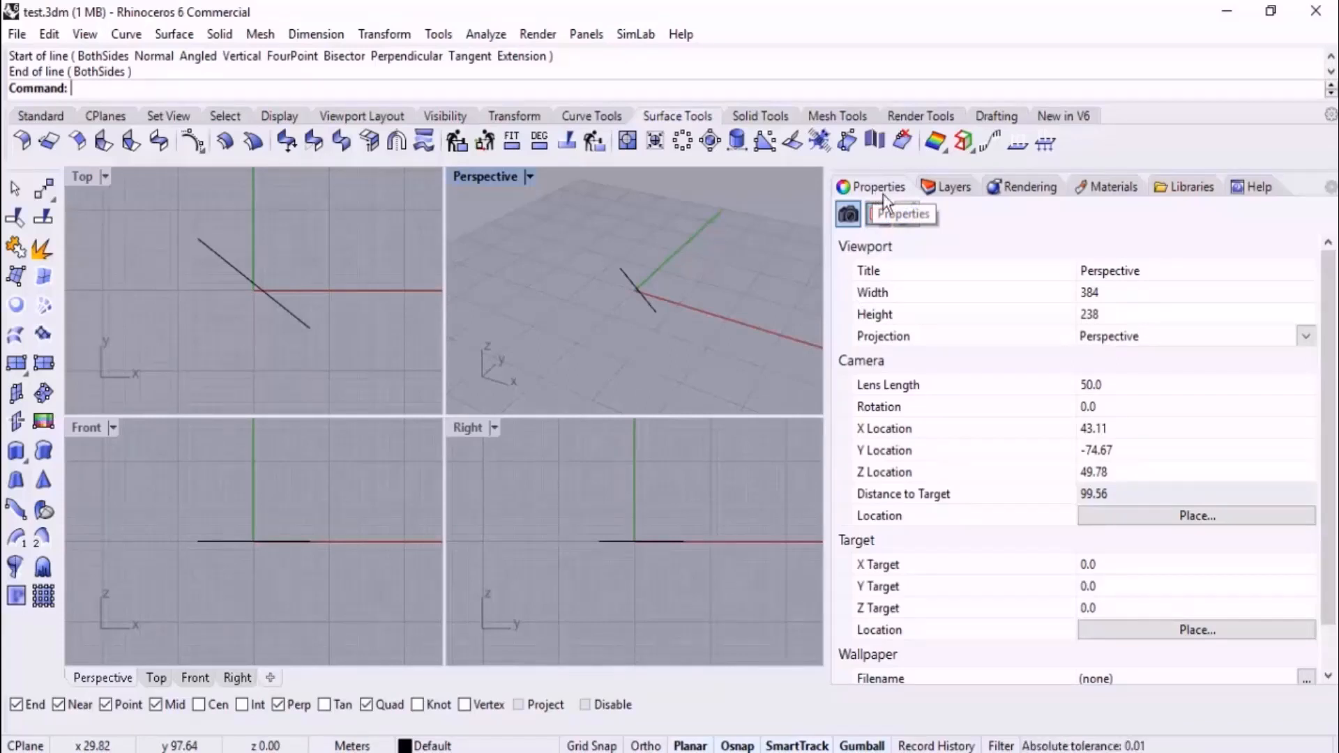
# View the Layers panel, then detach the Rendering and Libraries panels from the group and close them
pyautogui.click(951, 191)
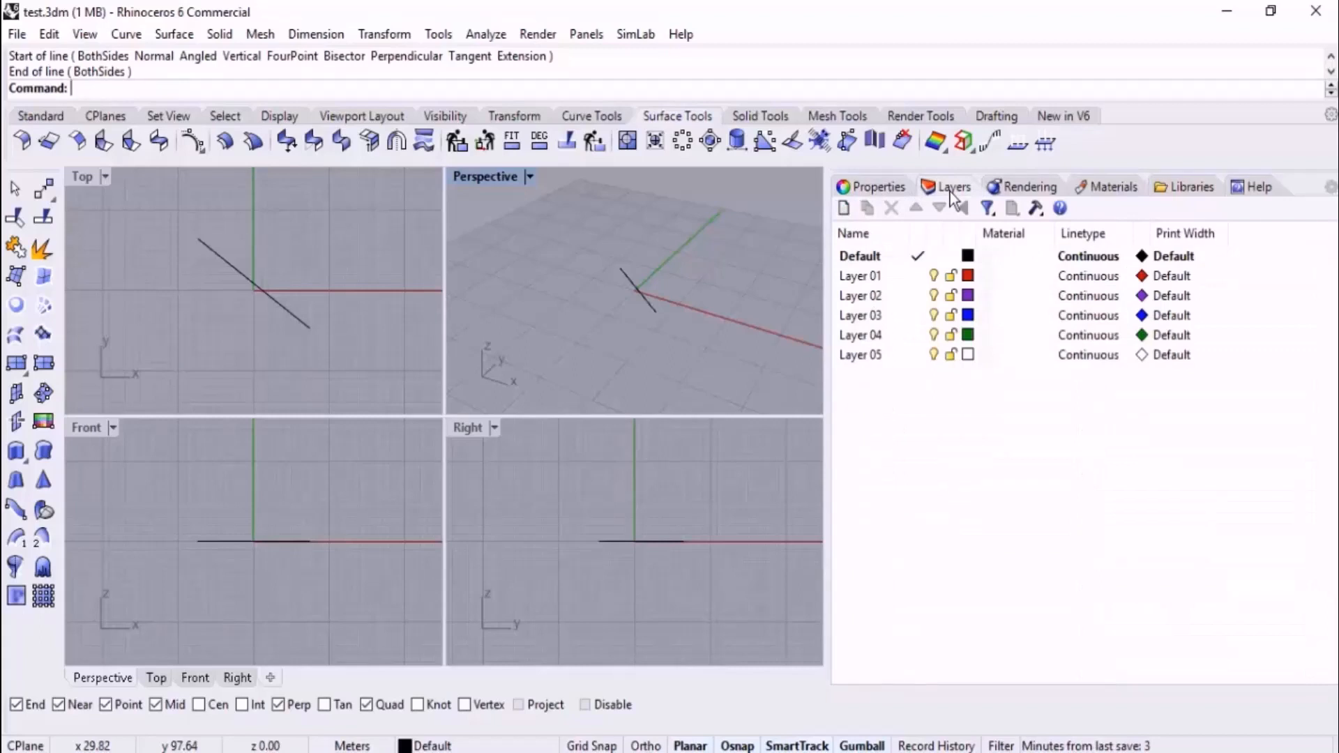
pyautogui.click(1034, 186)
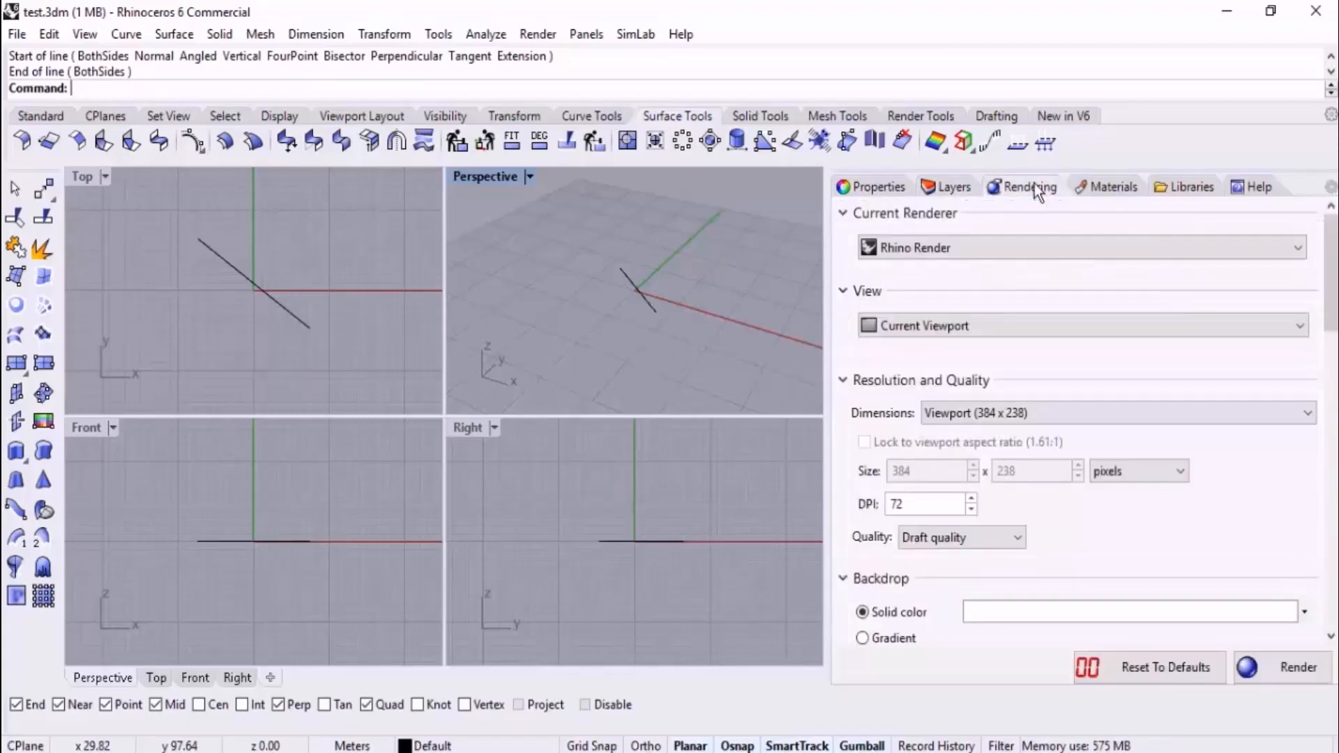
pyautogui.moveTo(1034, 190); pyautogui.dragTo(418, 319)
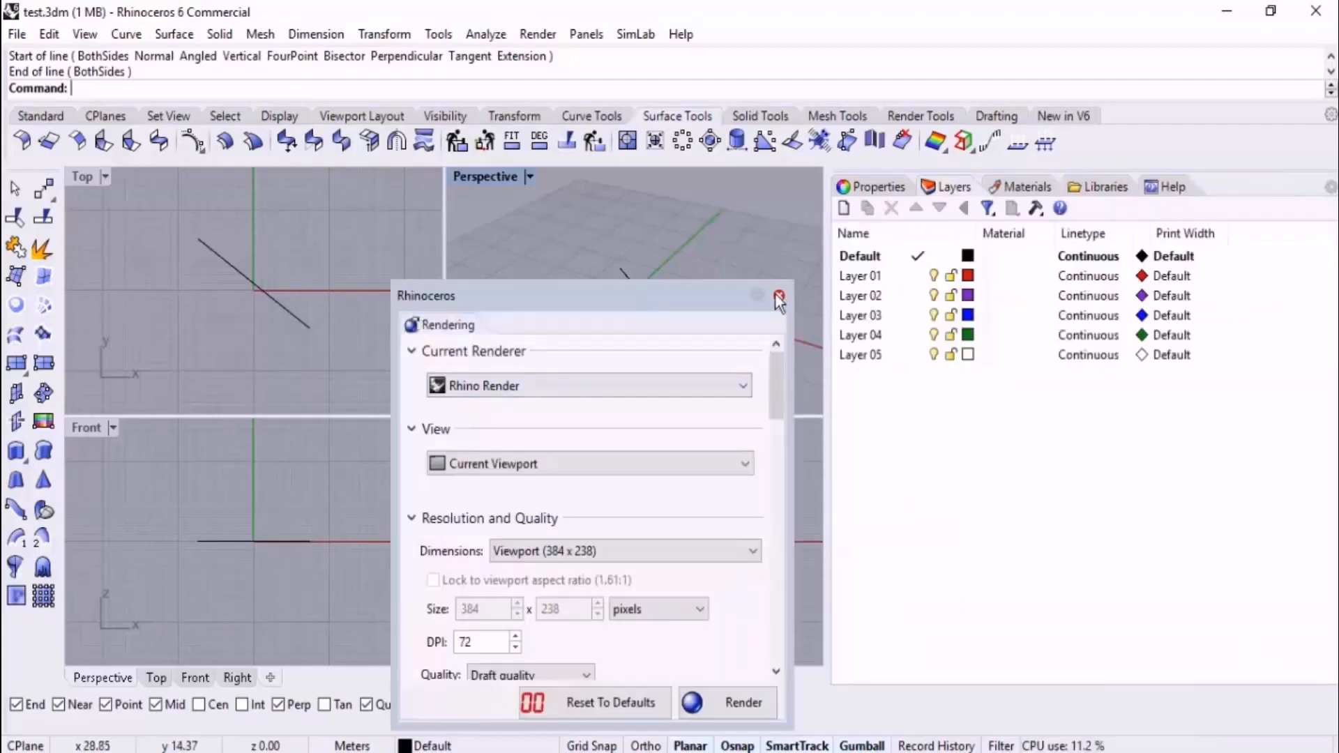
pyautogui.click(779, 295)
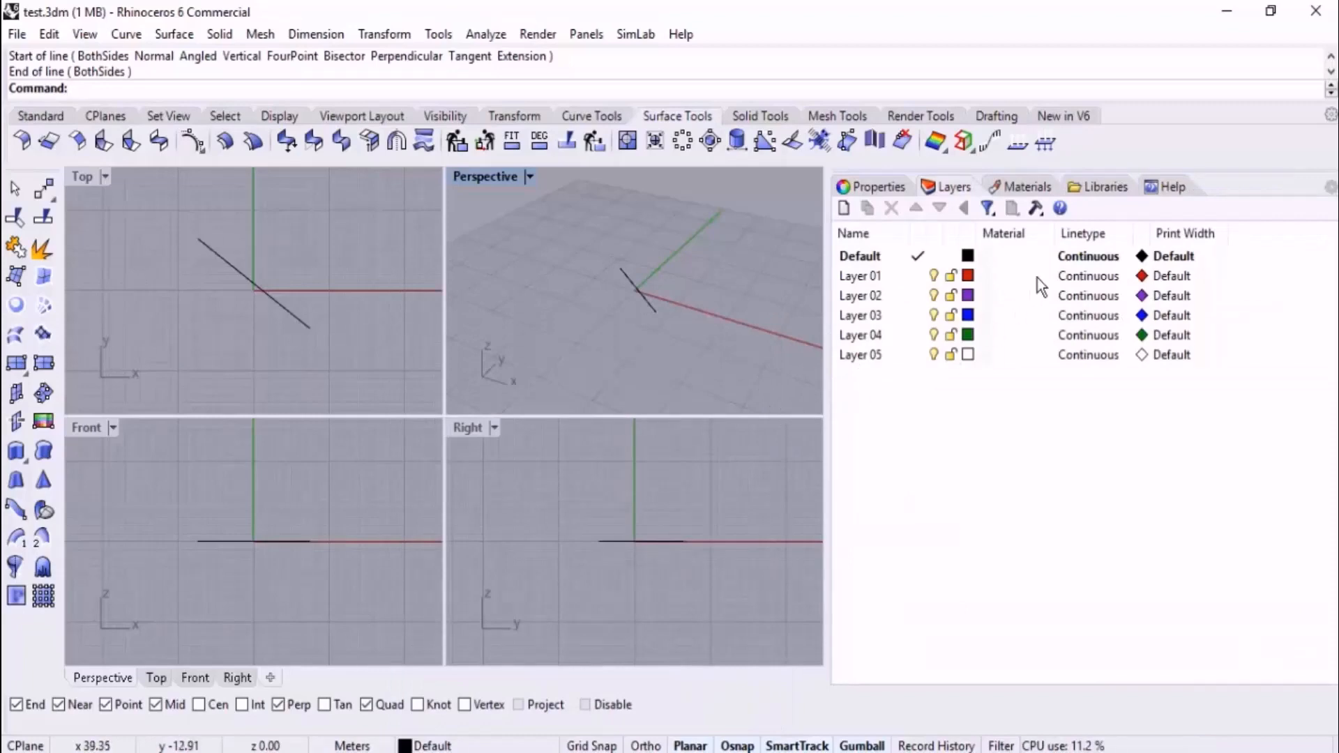
pyautogui.moveTo(1106, 190); pyautogui.dragTo(578, 349)
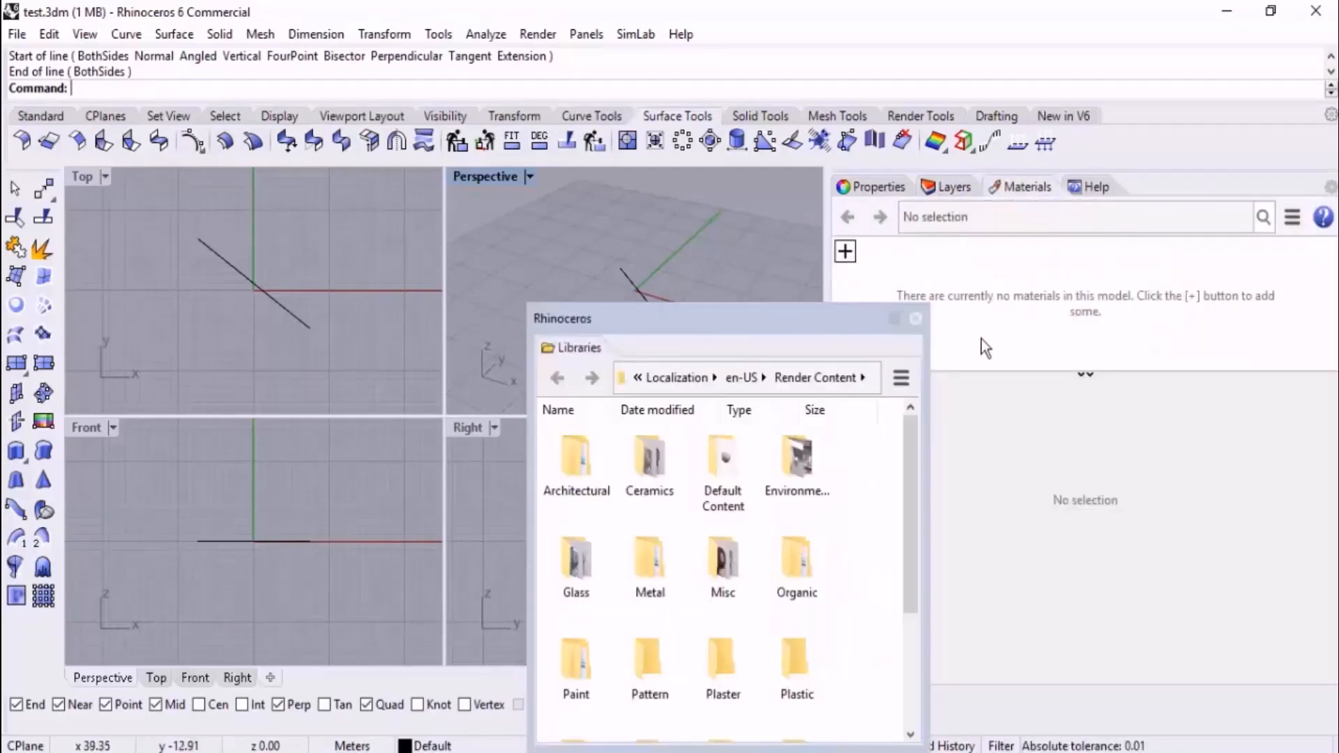
pyautogui.click(920, 322)
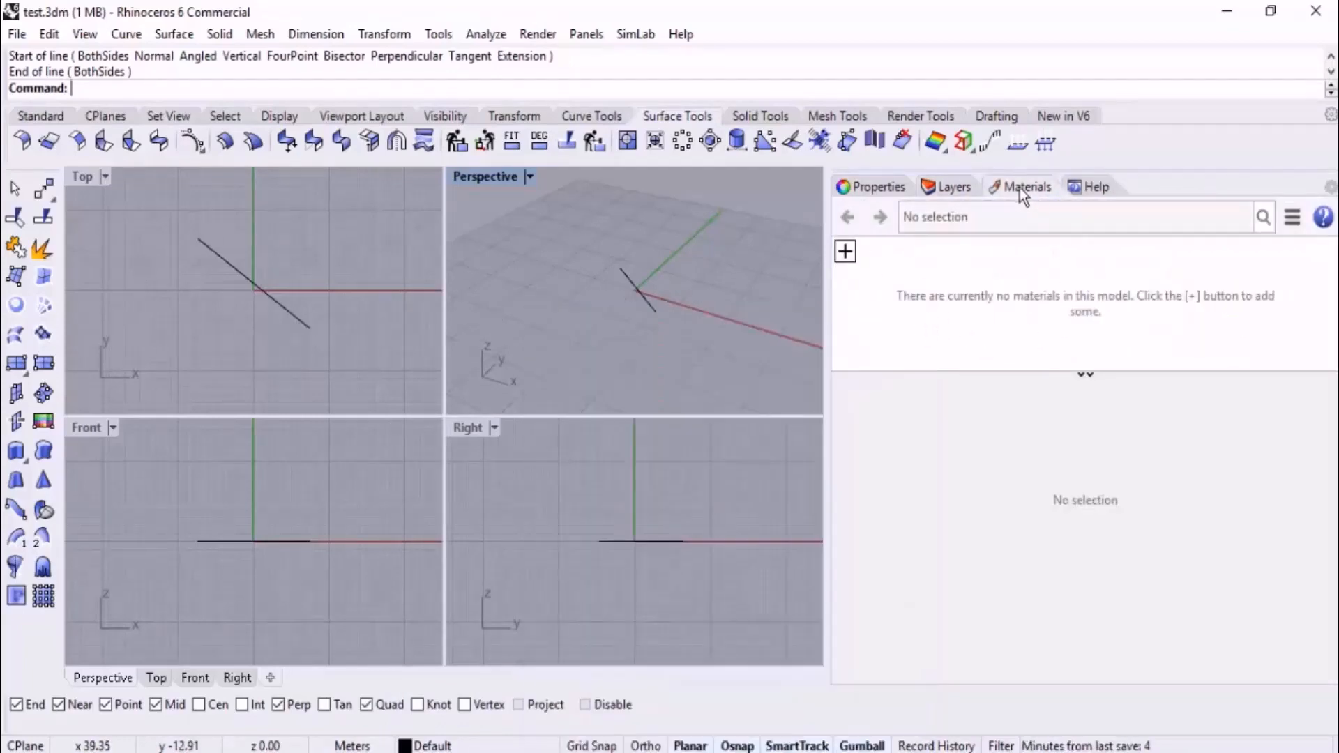
# Show the Help panel, start the Polyline command from the Standard set to read its help topic, and narrow the panel group
pyautogui.click(1091, 187)
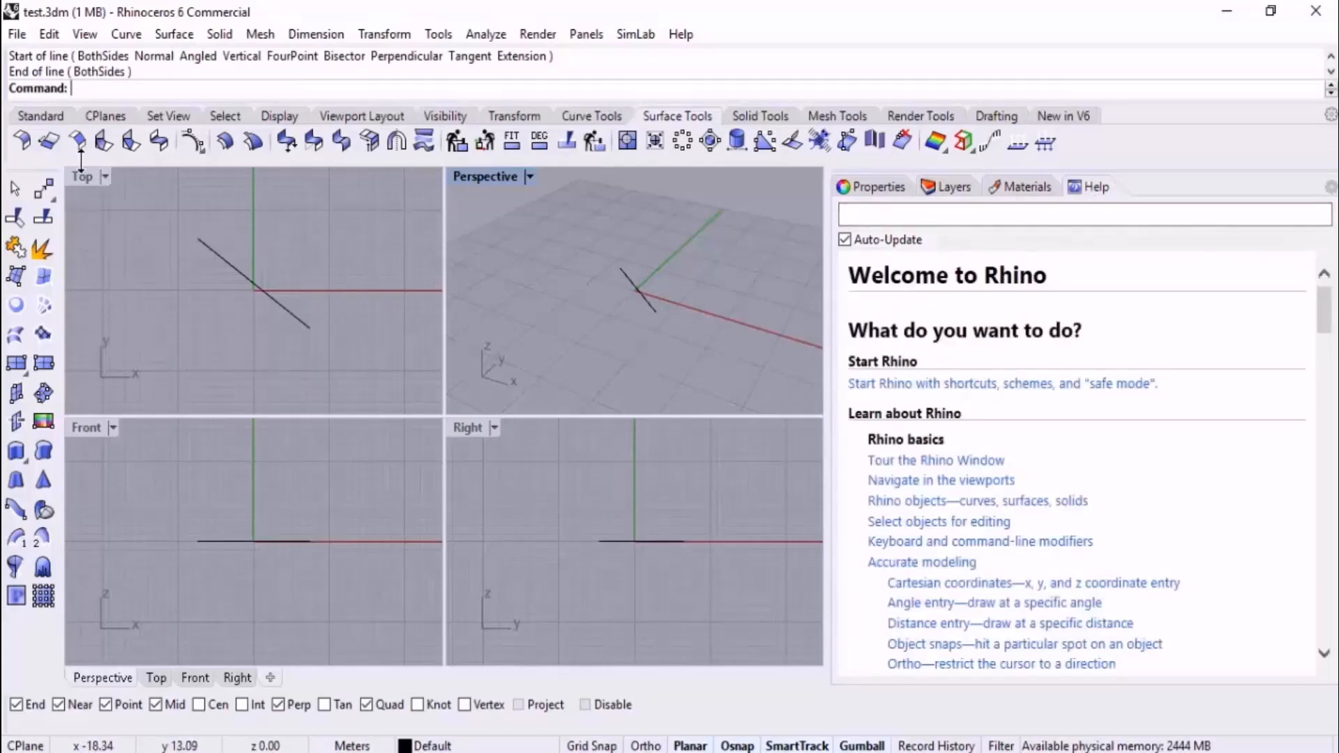
pyautogui.click(41, 116)
pyautogui.click(15, 218)
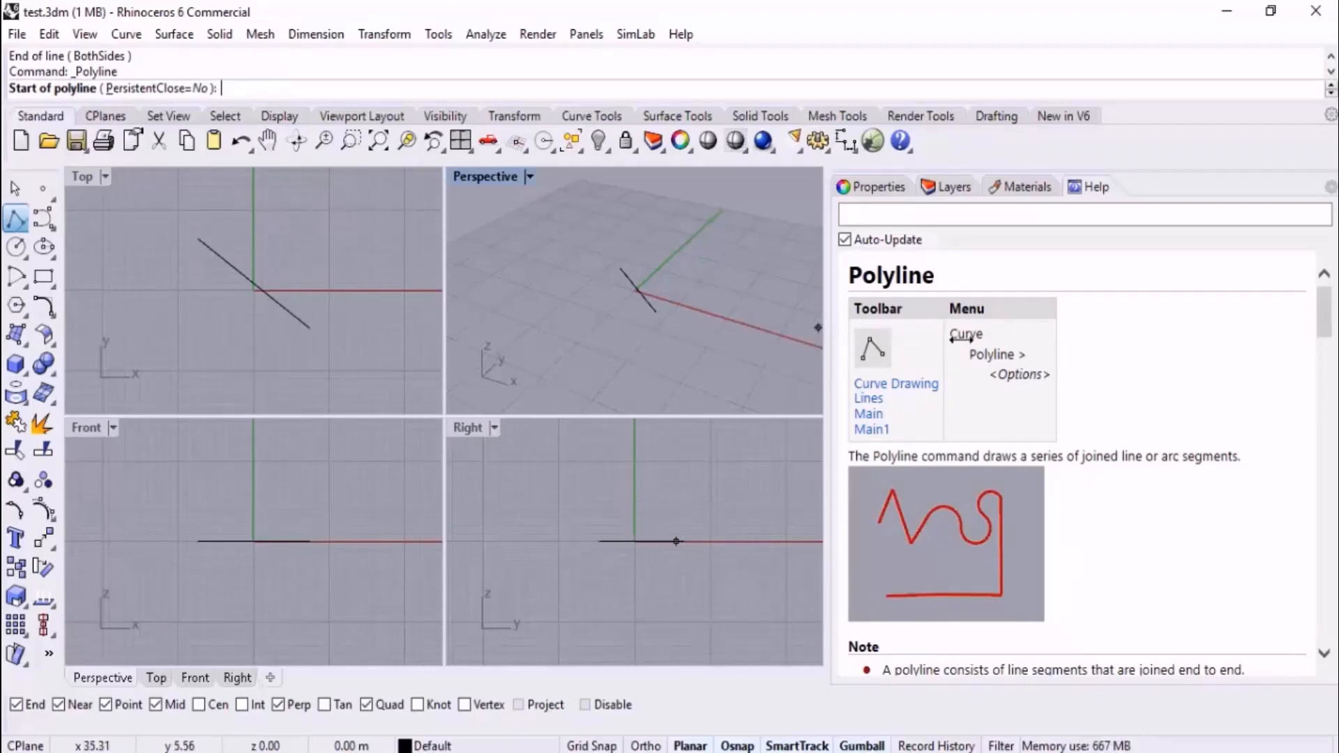
pyautogui.moveTo(962, 340); pyautogui.dragTo(1029, 304)
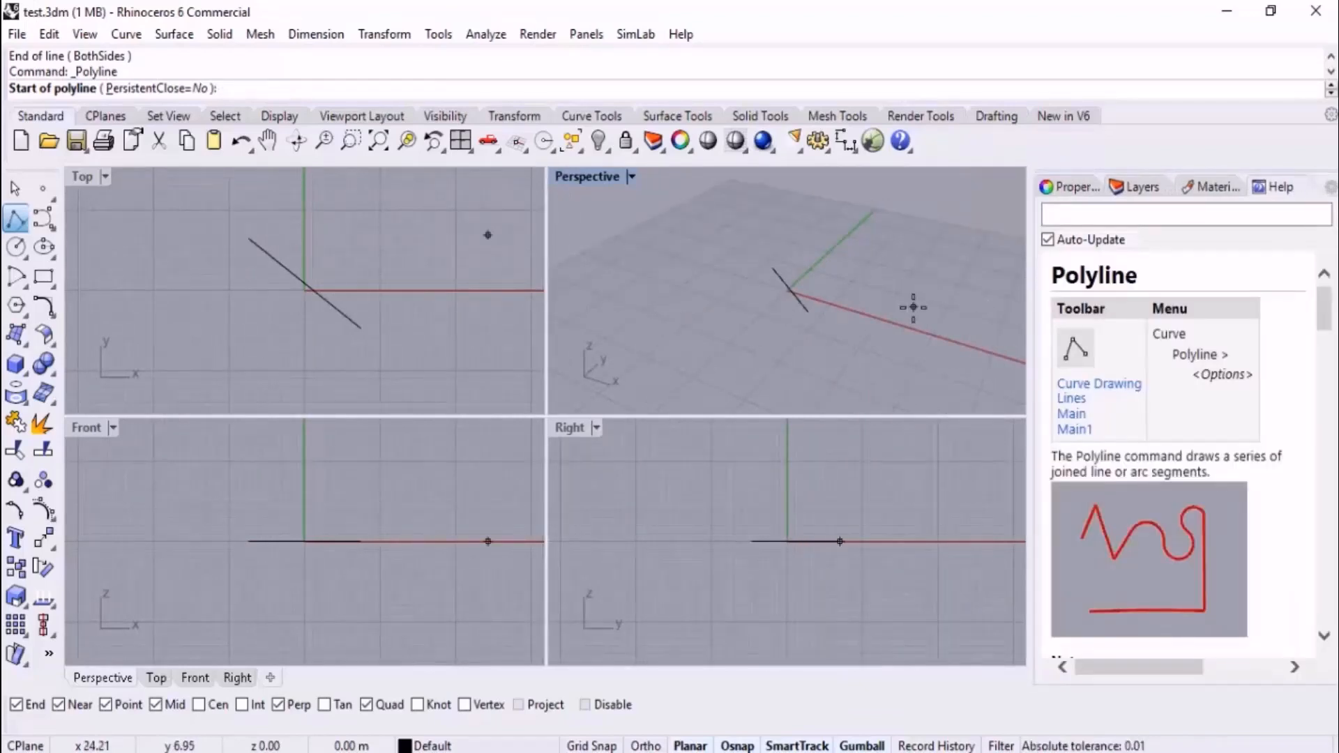
# Detach the Properties panel from the panel group and close its floating window
pyautogui.click(1075, 190)
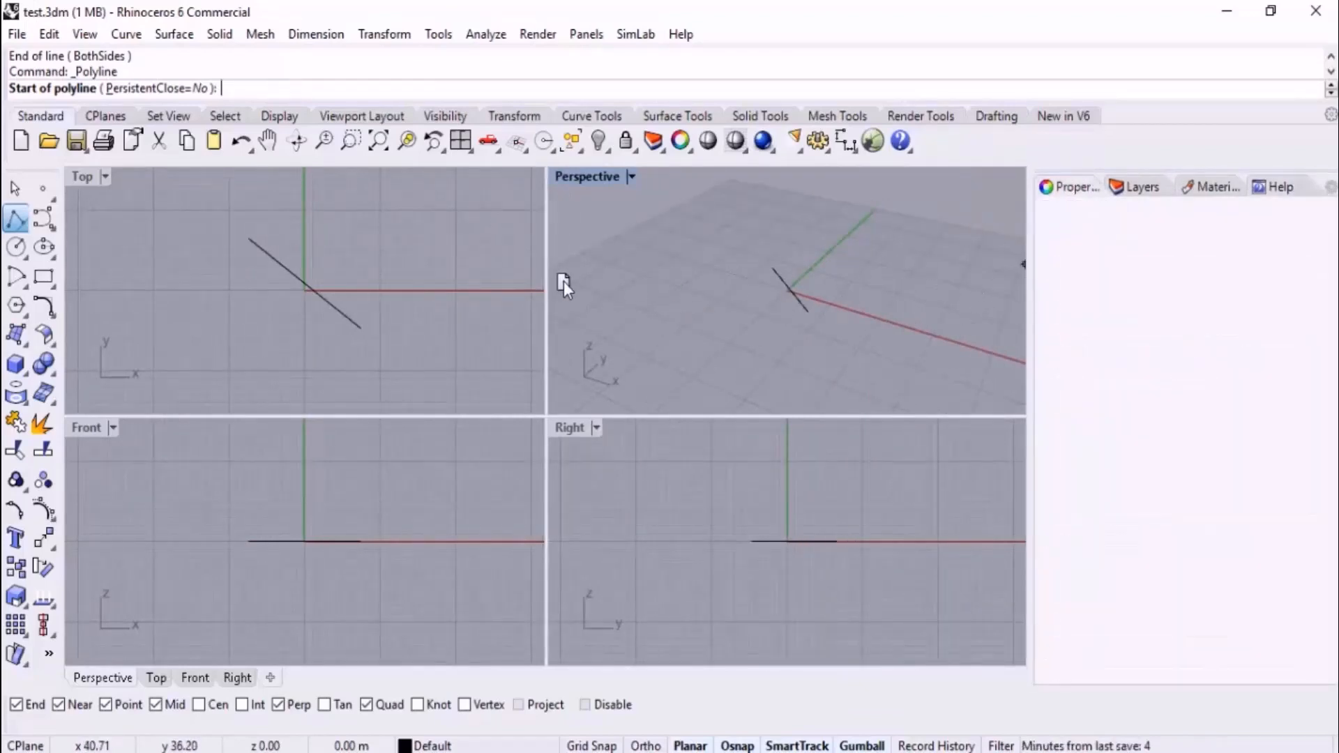
pyautogui.moveTo(563, 282); pyautogui.dragTo(565, 282)
pyautogui.click(930, 264)
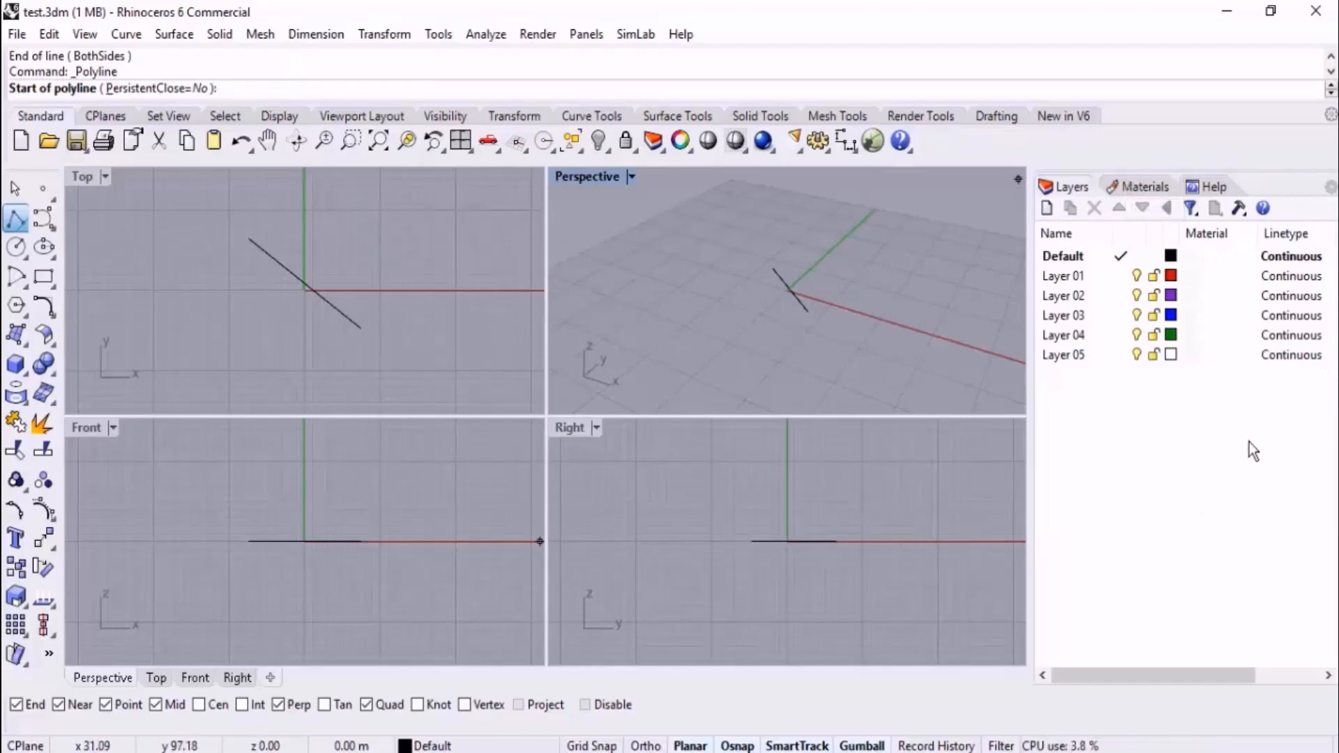
# Add the Properties panel back to the panel group and move it in front of Layers
pyautogui.click(1330, 188)
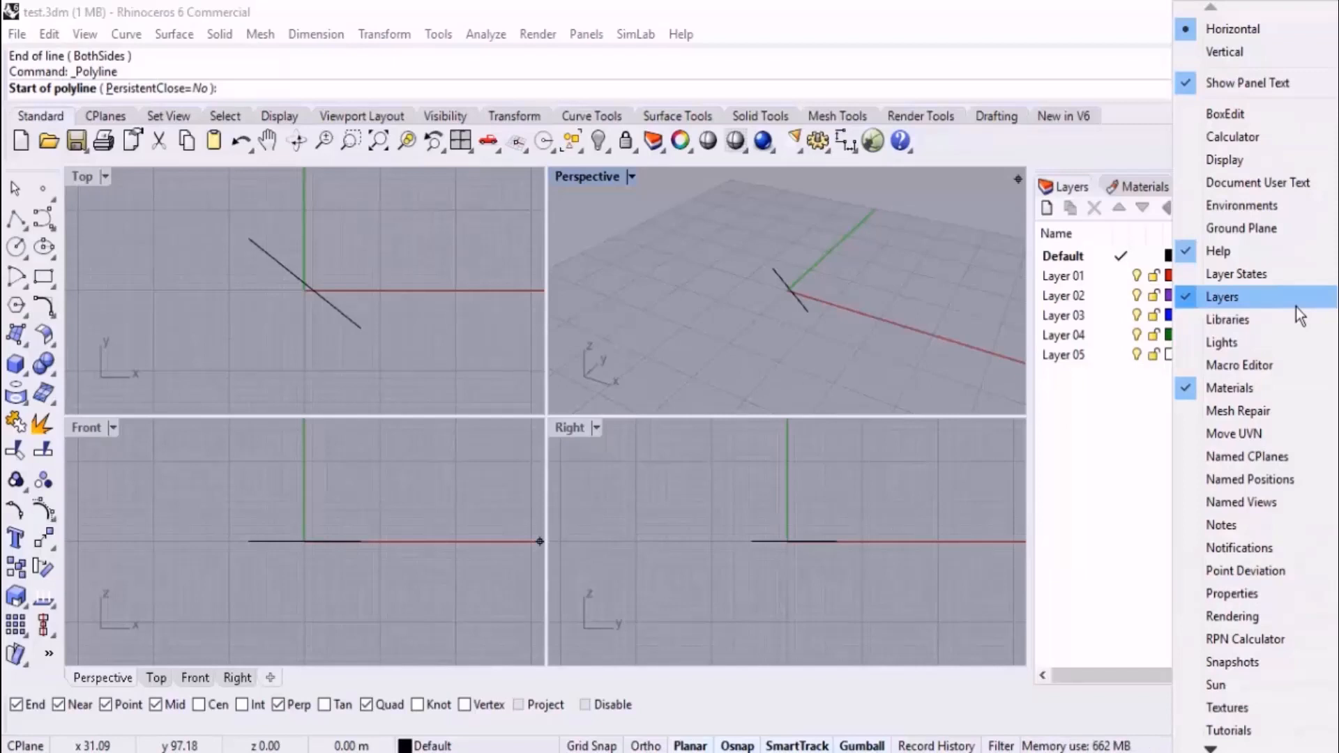
pyautogui.click(1250, 594)
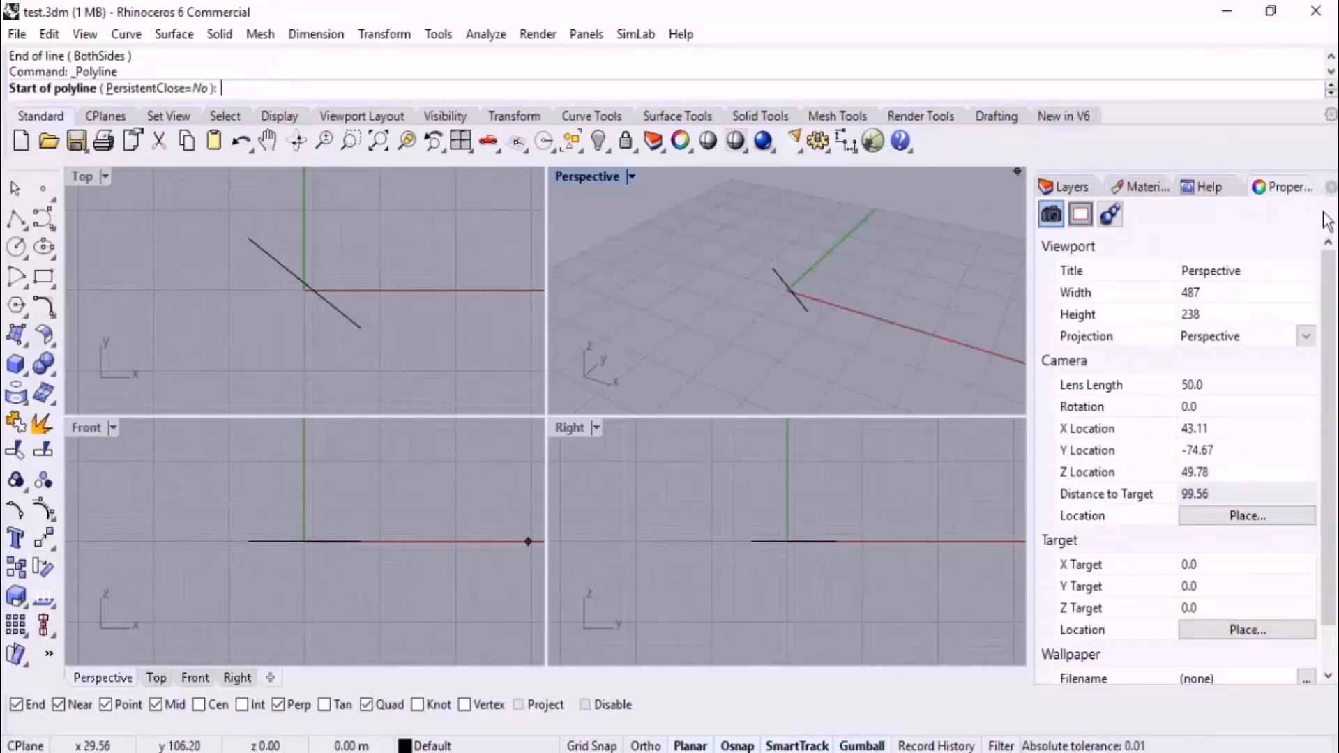
pyautogui.moveTo(1289, 195); pyautogui.dragTo(1093, 195)
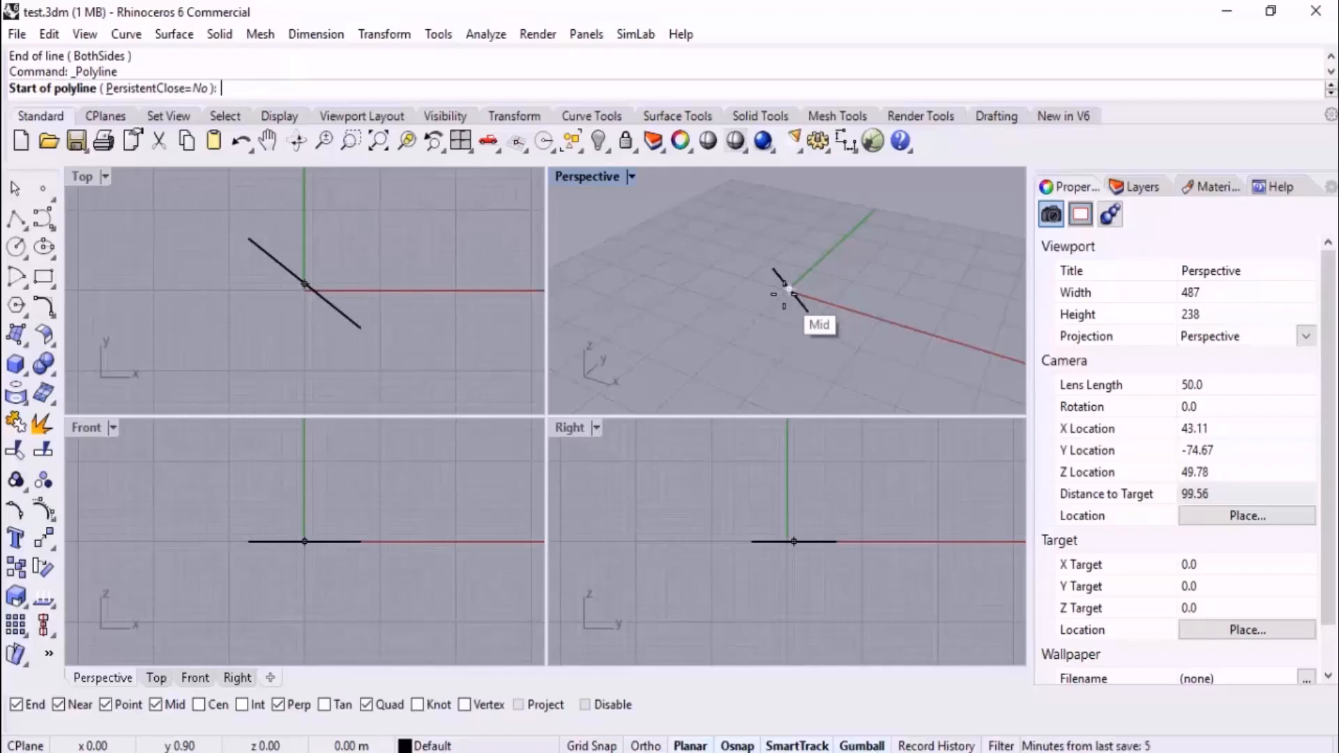
# Cancel the Polyline command and delete the diagonal line through the origin
pyautogui.press('Escape')
pyautogui.click(769, 318)
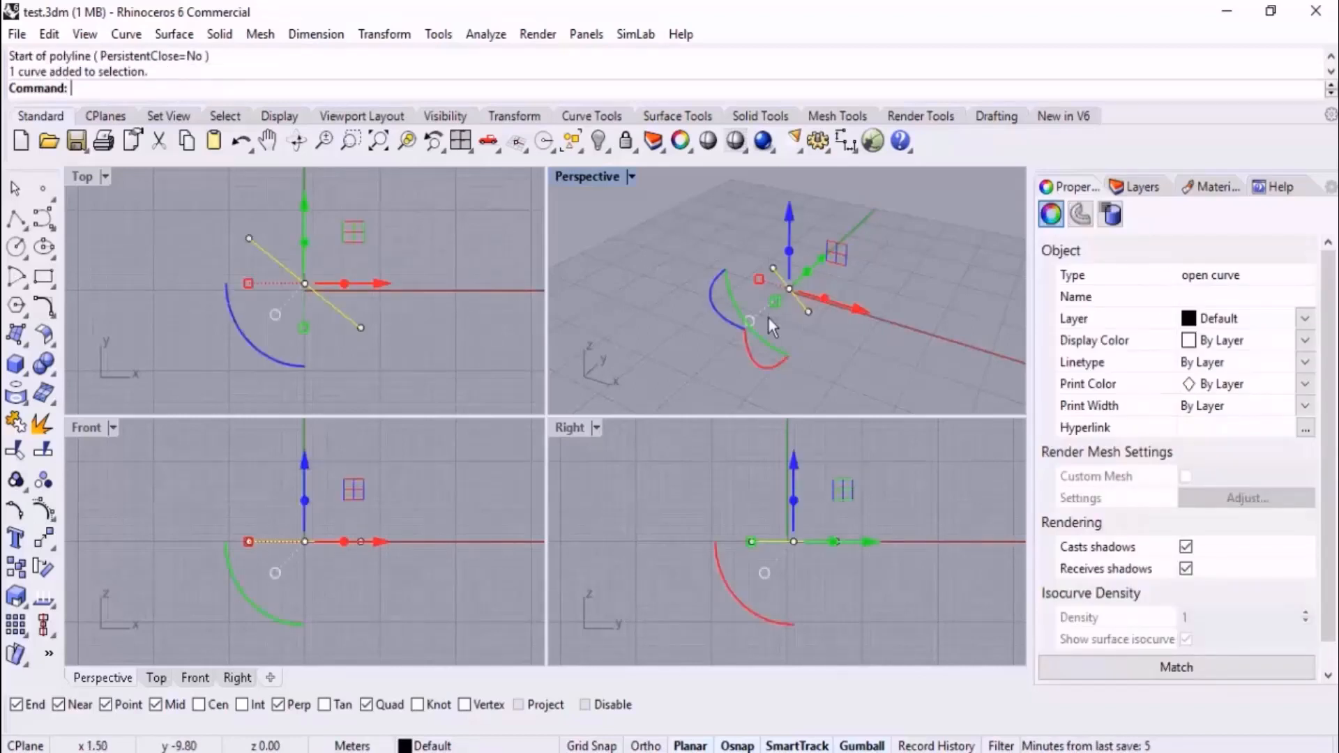
pyautogui.press('Delete')
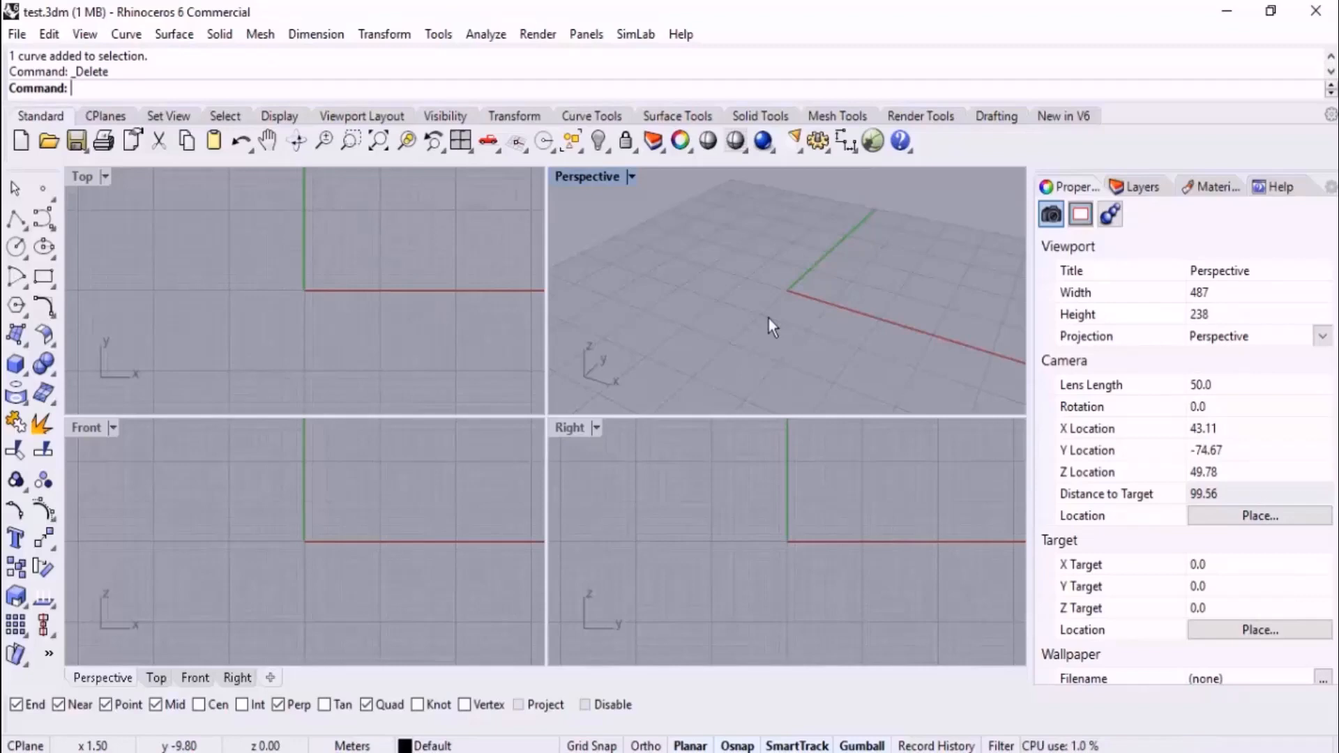
# Float and close the Standard toolbar group, the Main sidebar and the panel group so only the viewports remain
pyautogui.moveTo(6, 116); pyautogui.dragTo(354, 242)
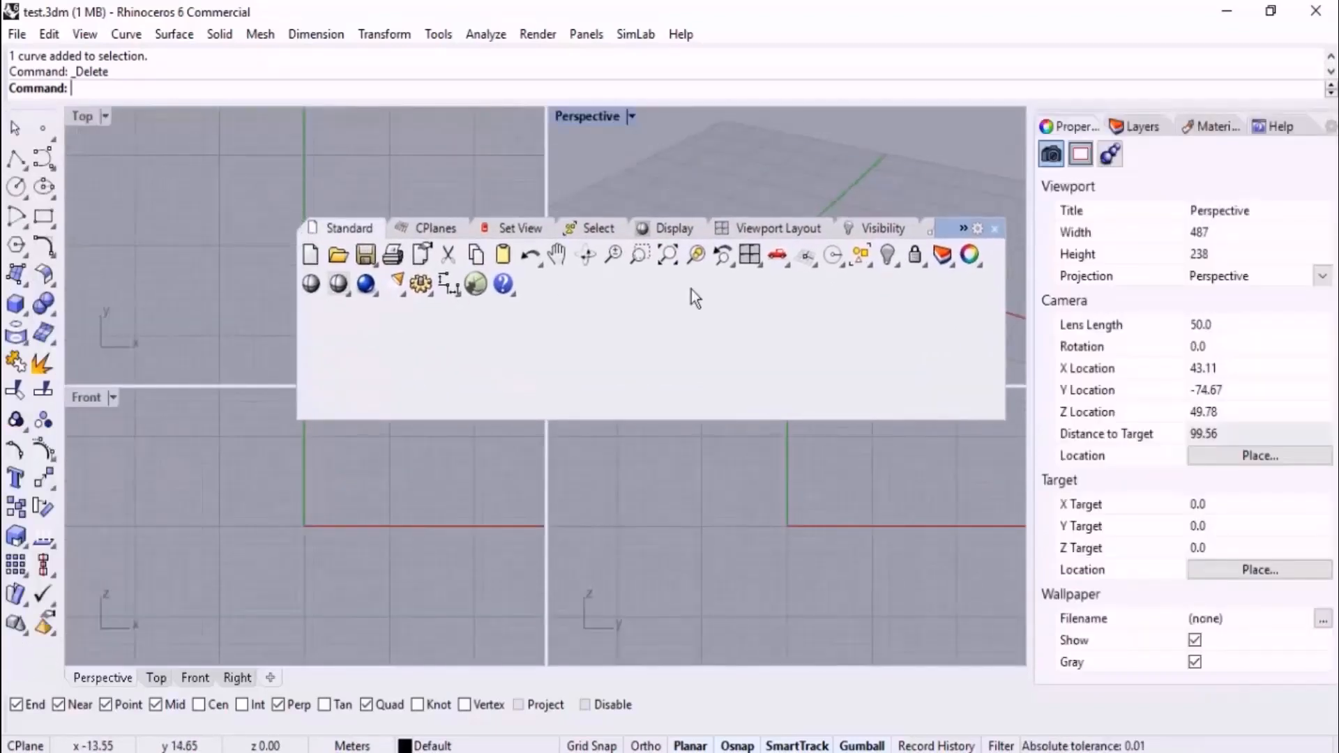
pyautogui.click(994, 228)
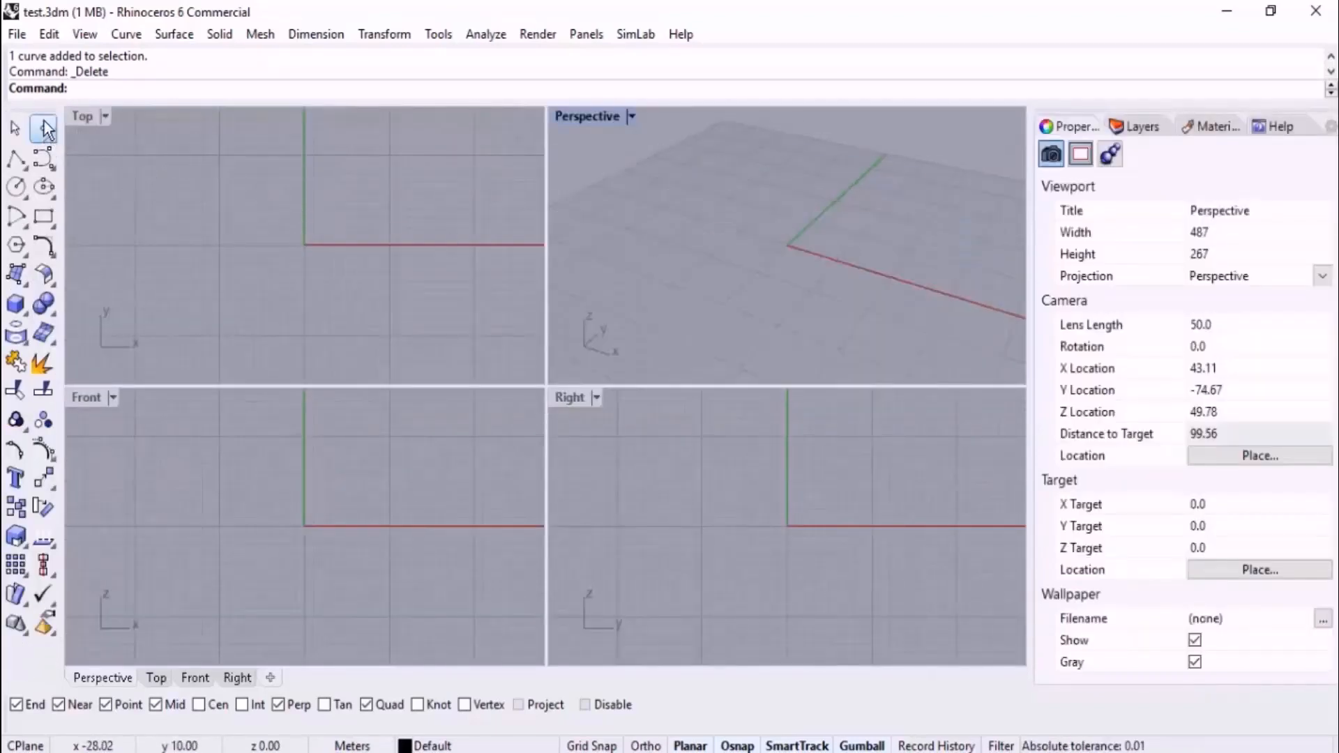
pyautogui.moveTo(42, 110); pyautogui.dragTo(254, 233)
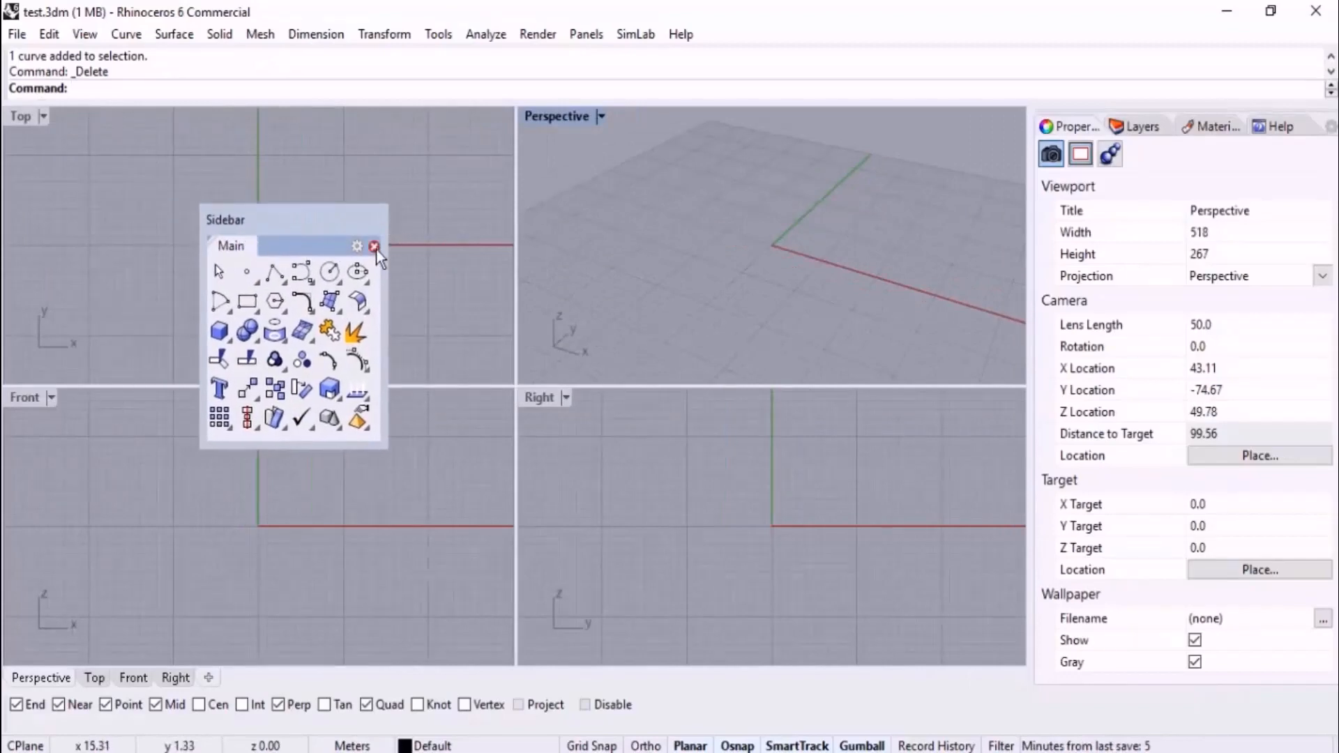
pyautogui.click(374, 248)
pyautogui.moveTo(1124, 109); pyautogui.dragTo(688, 239)
pyautogui.click(957, 203)
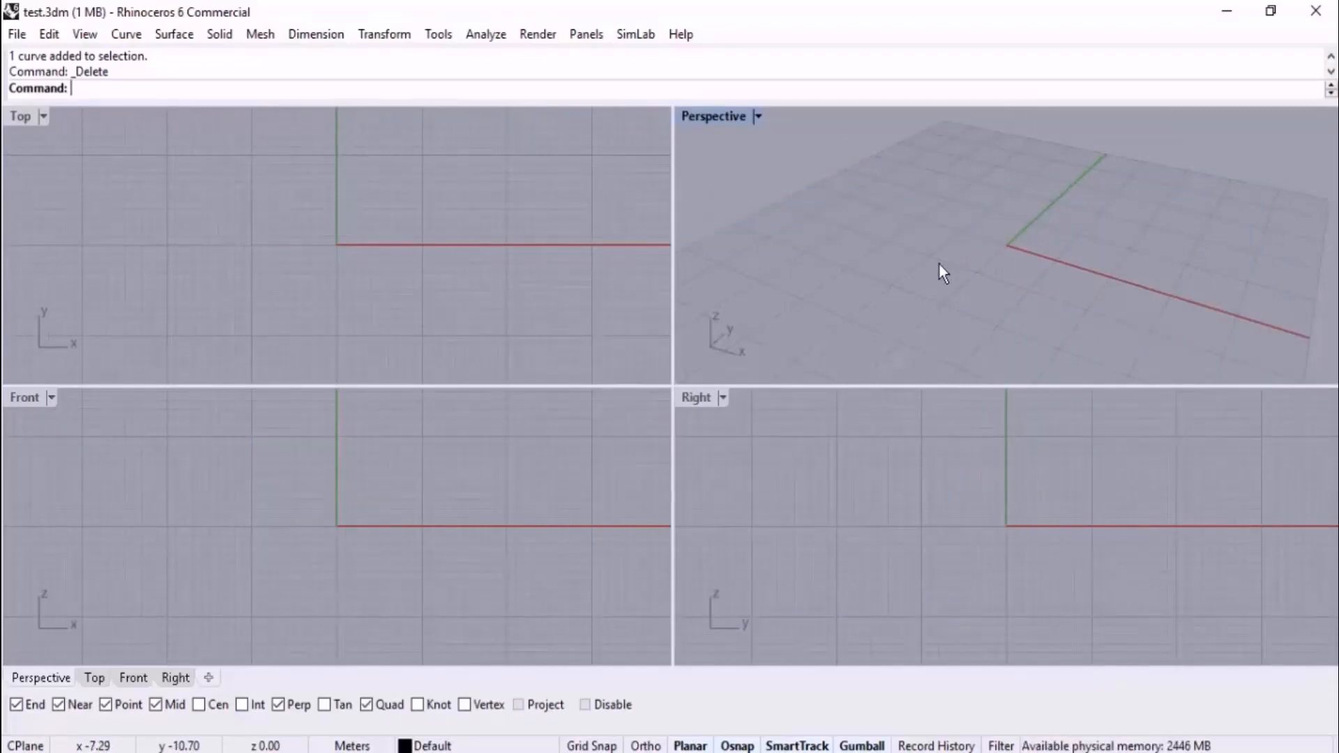
pyautogui.rightClick(815, 258)
pyautogui.rightClick(815, 258)
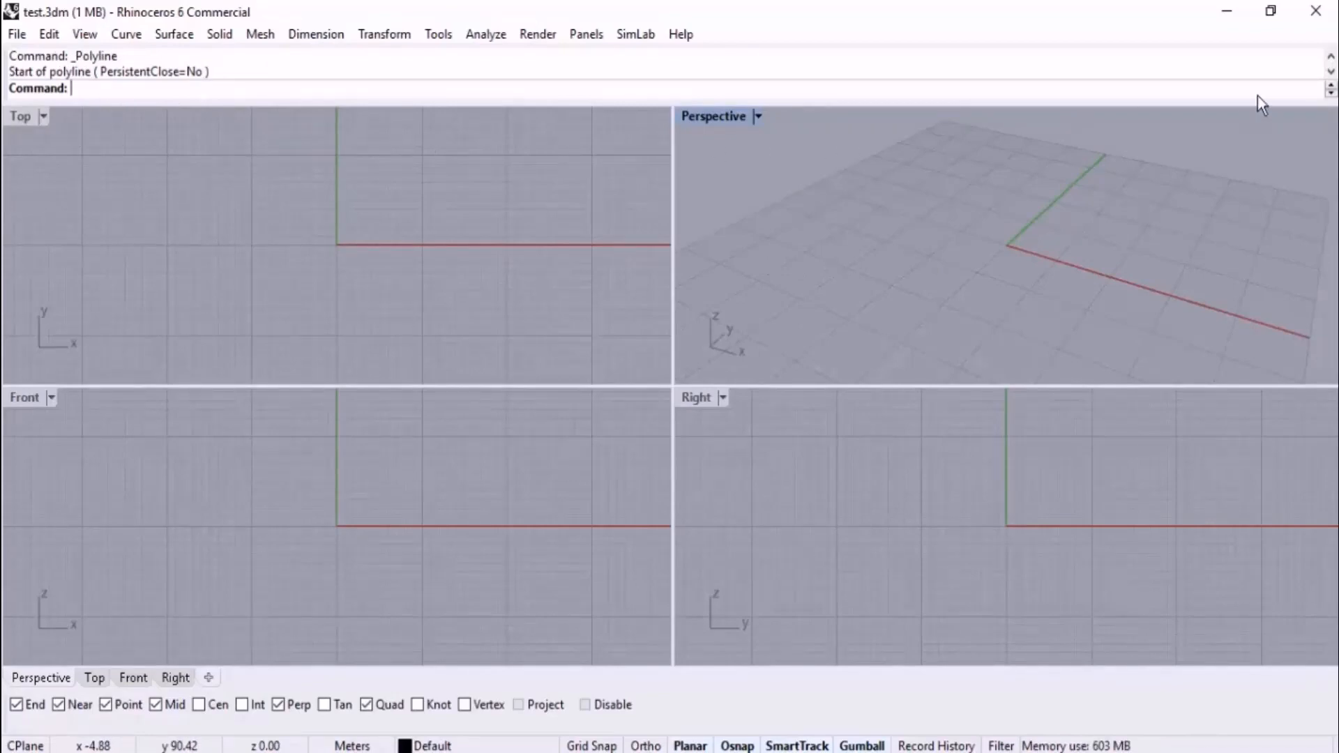
pyautogui.click(550, 182)
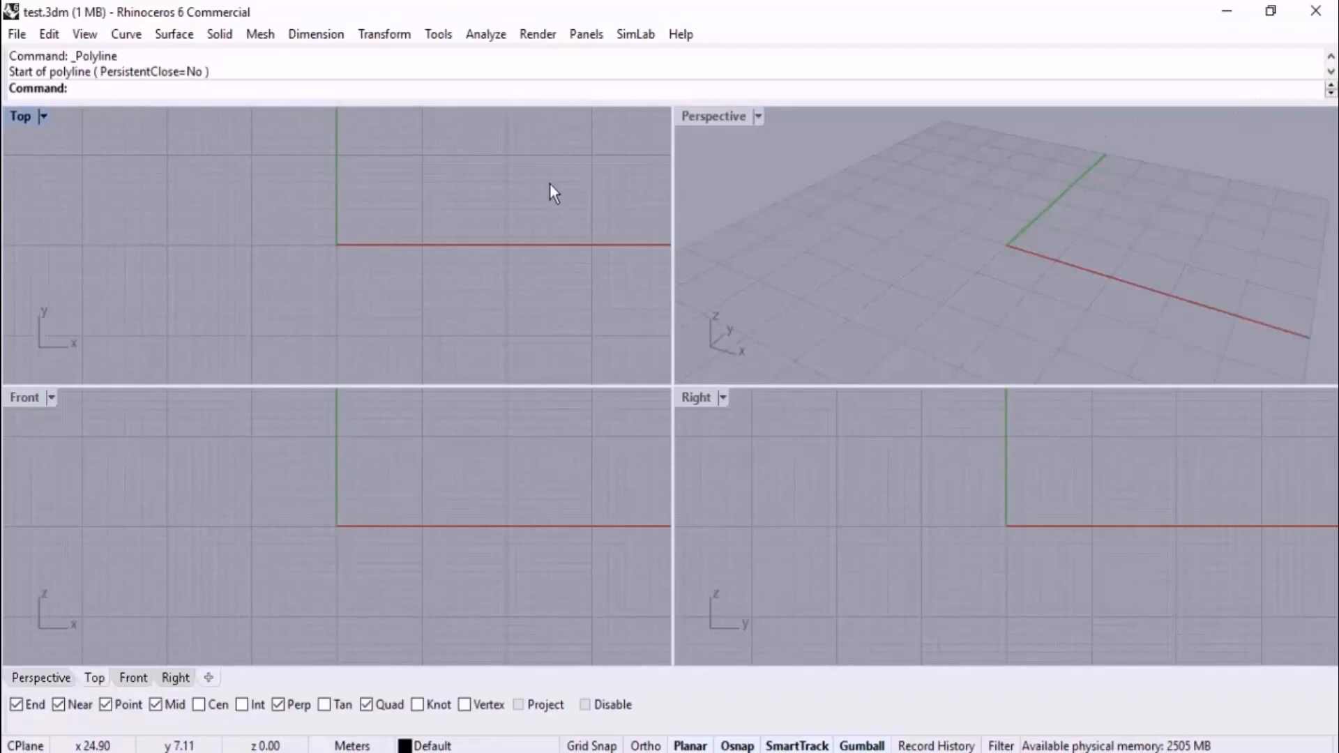
# Restore the Standard Toolbar Group (15 tabs) from the default toolbar file in the toolbar layout options
pyautogui.click(442, 36)
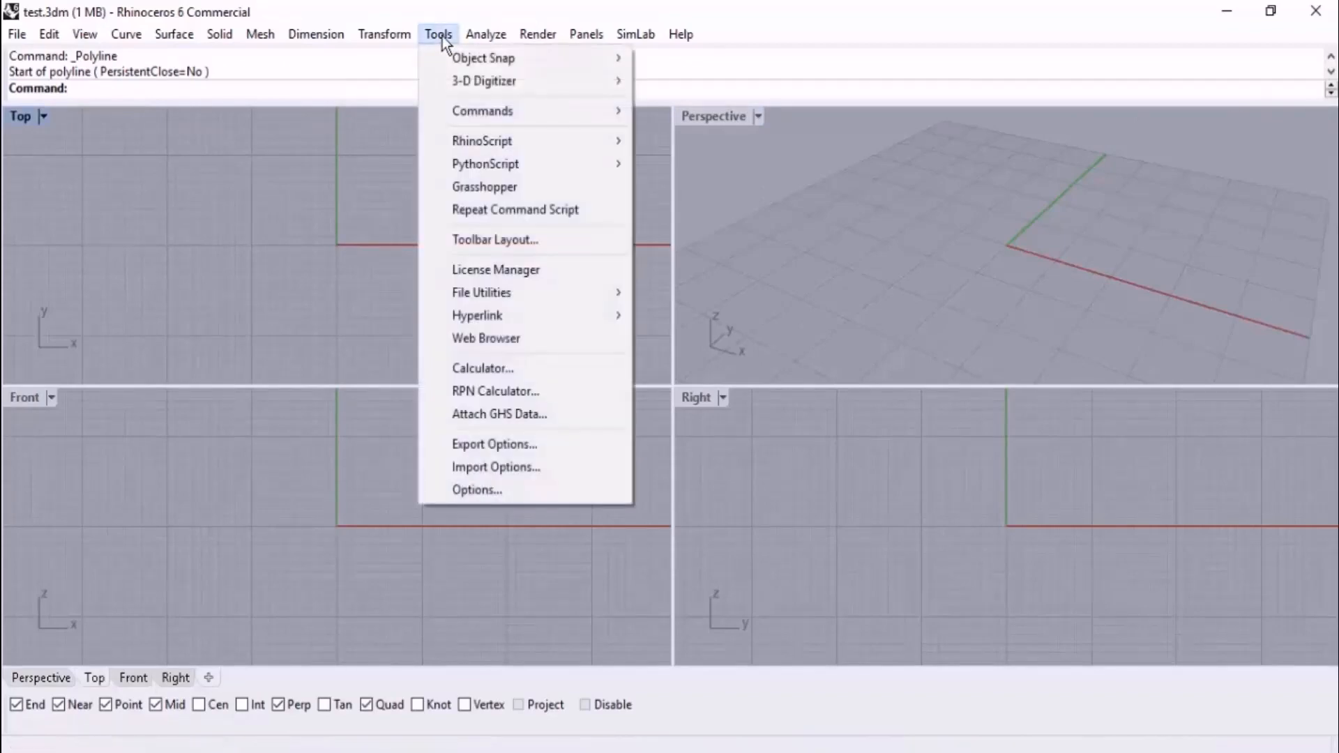
pyautogui.click(568, 243)
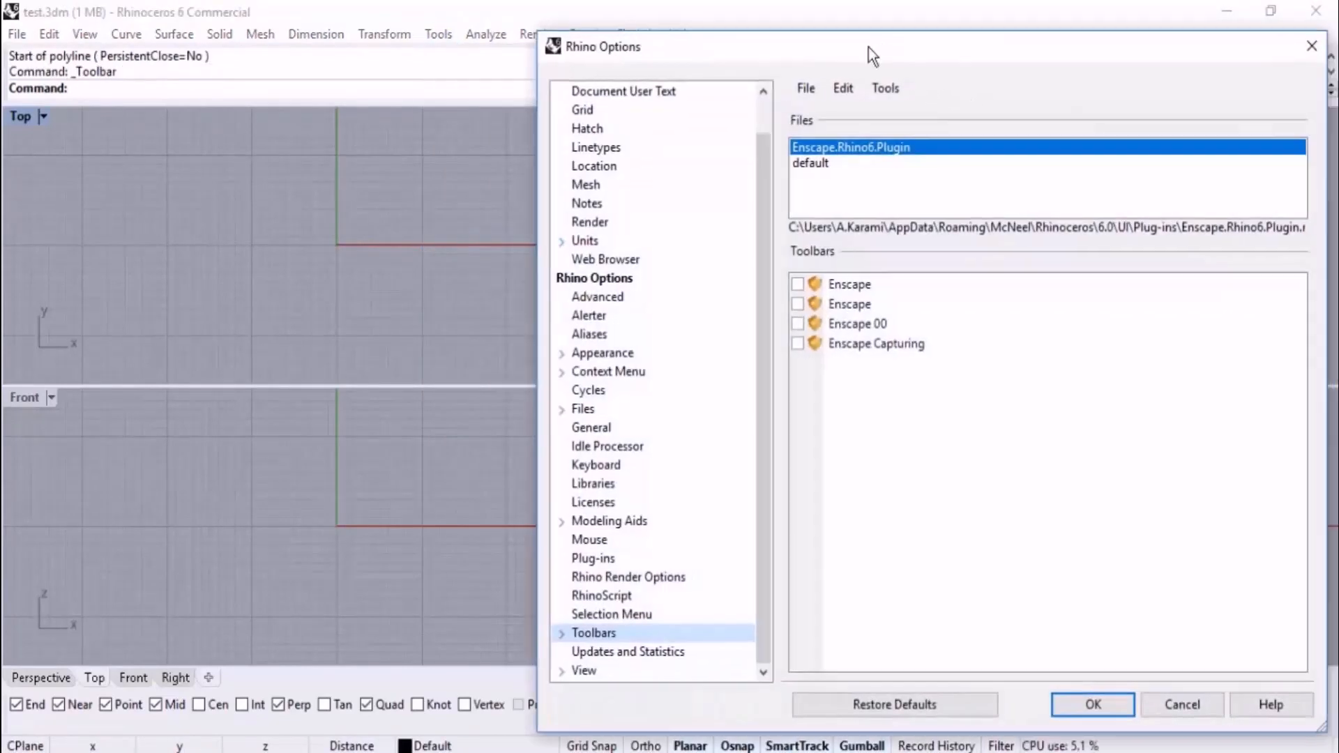
pyautogui.moveTo(868, 47); pyautogui.dragTo(763, 46)
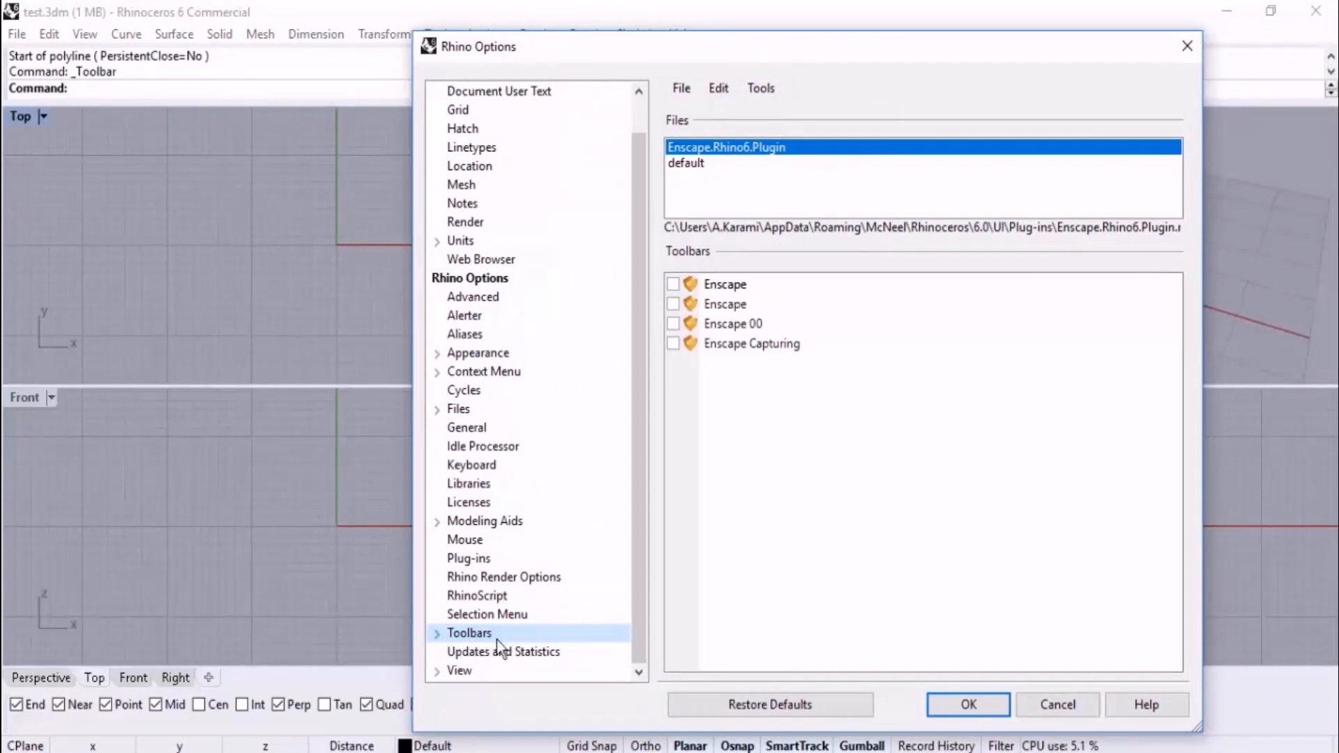
pyautogui.click(689, 163)
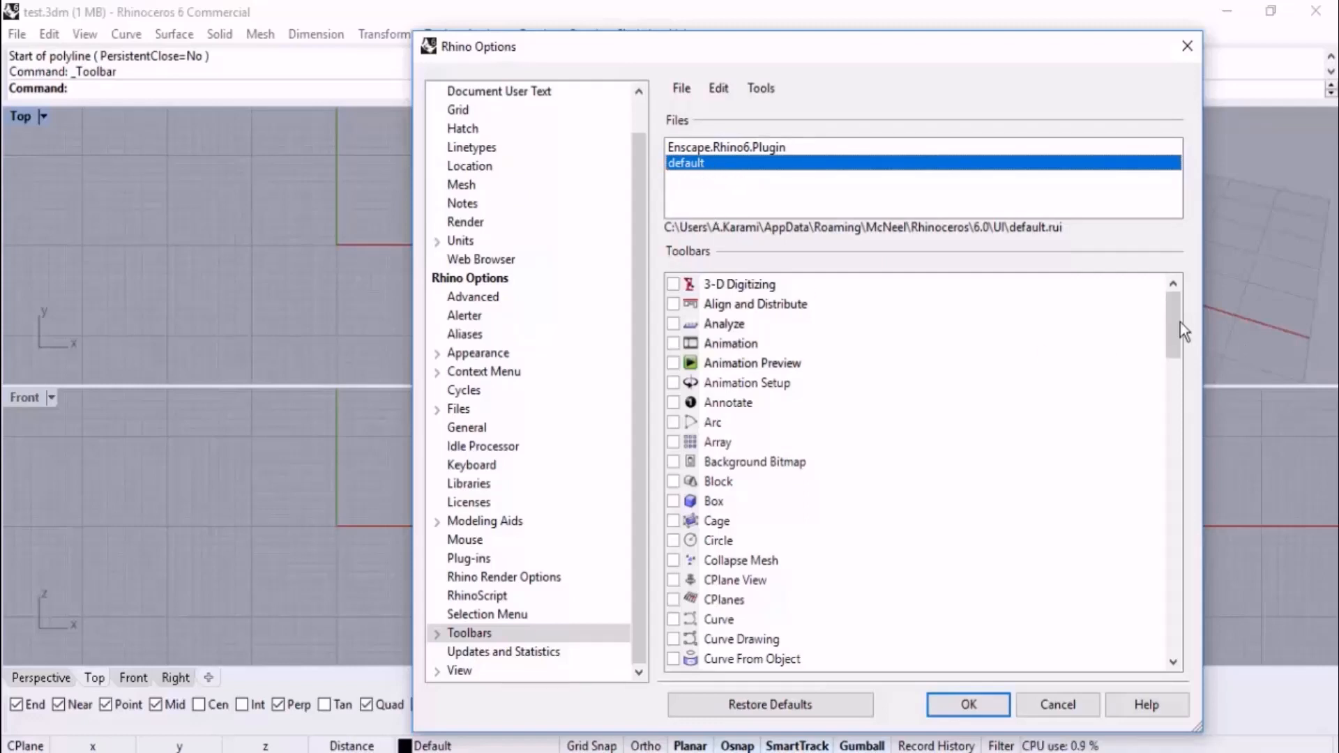
pyautogui.moveTo(1180, 320); pyautogui.dragTo(1203, 575)
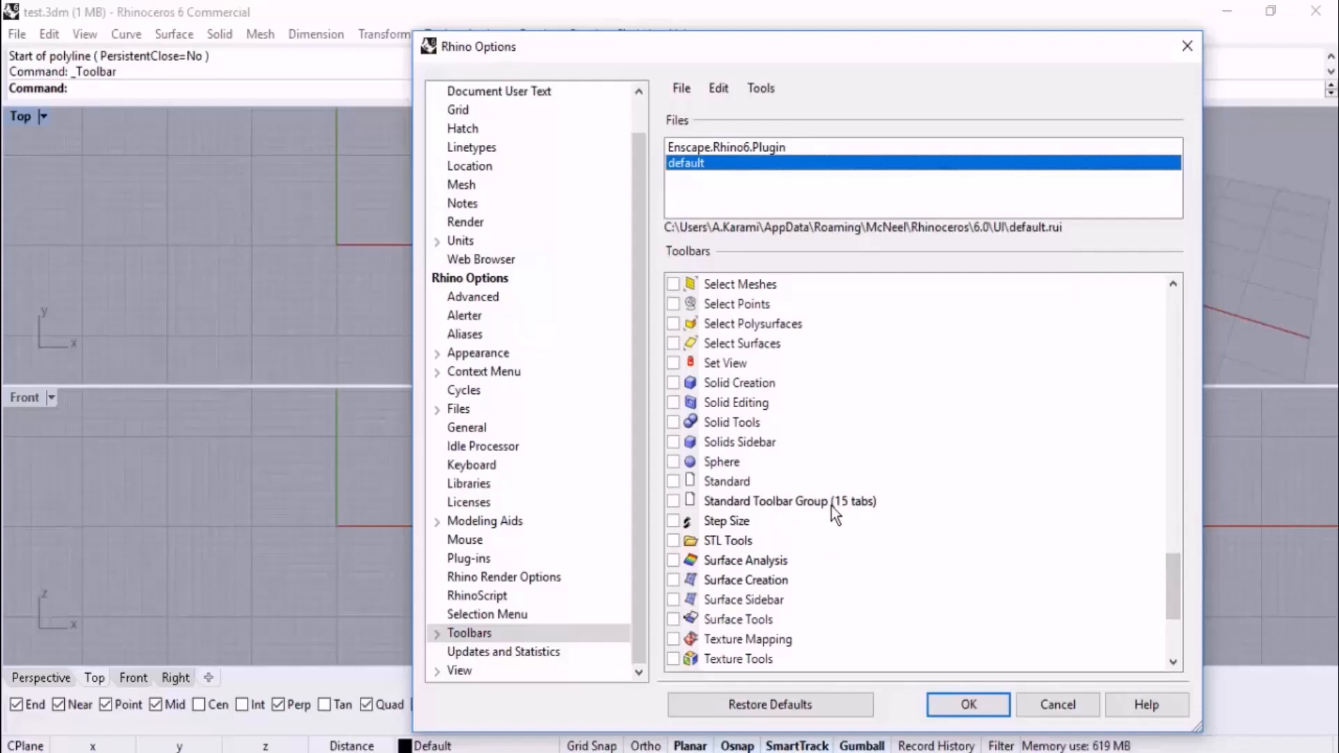
pyautogui.click(672, 501)
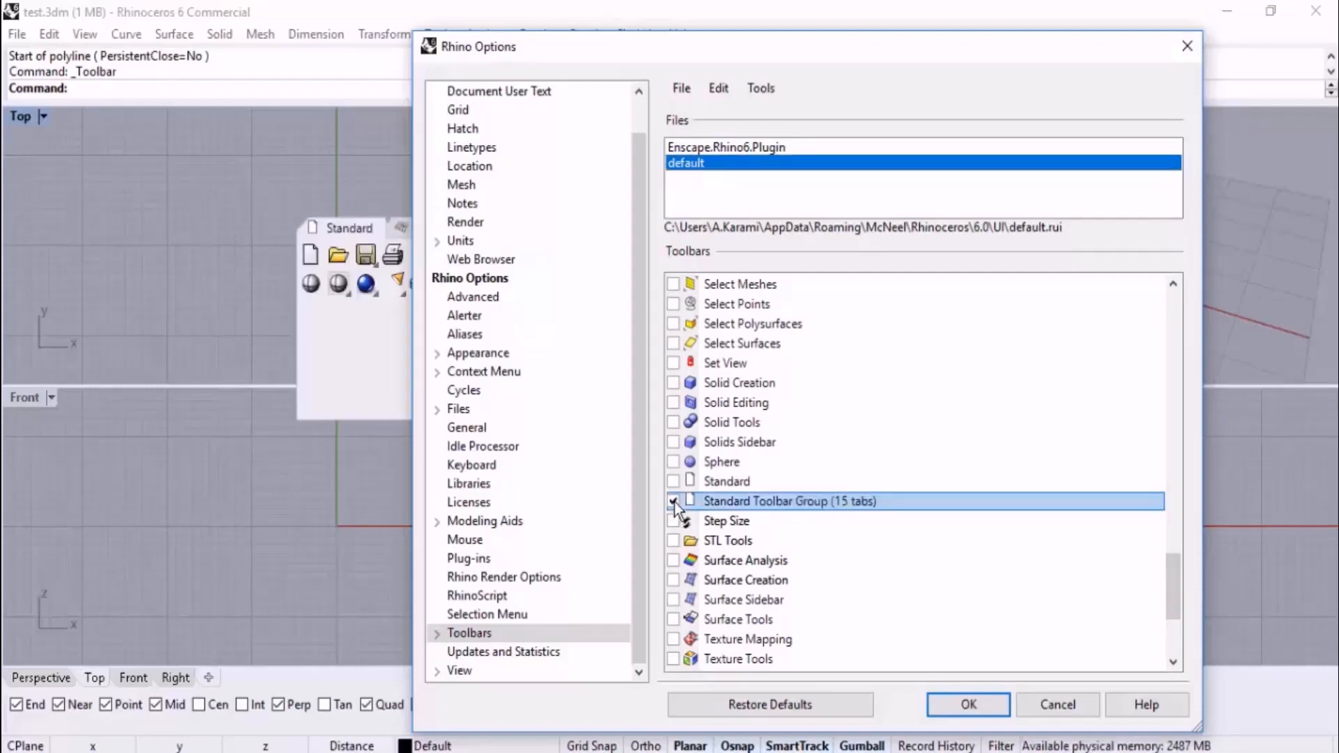
pyautogui.click(990, 702)
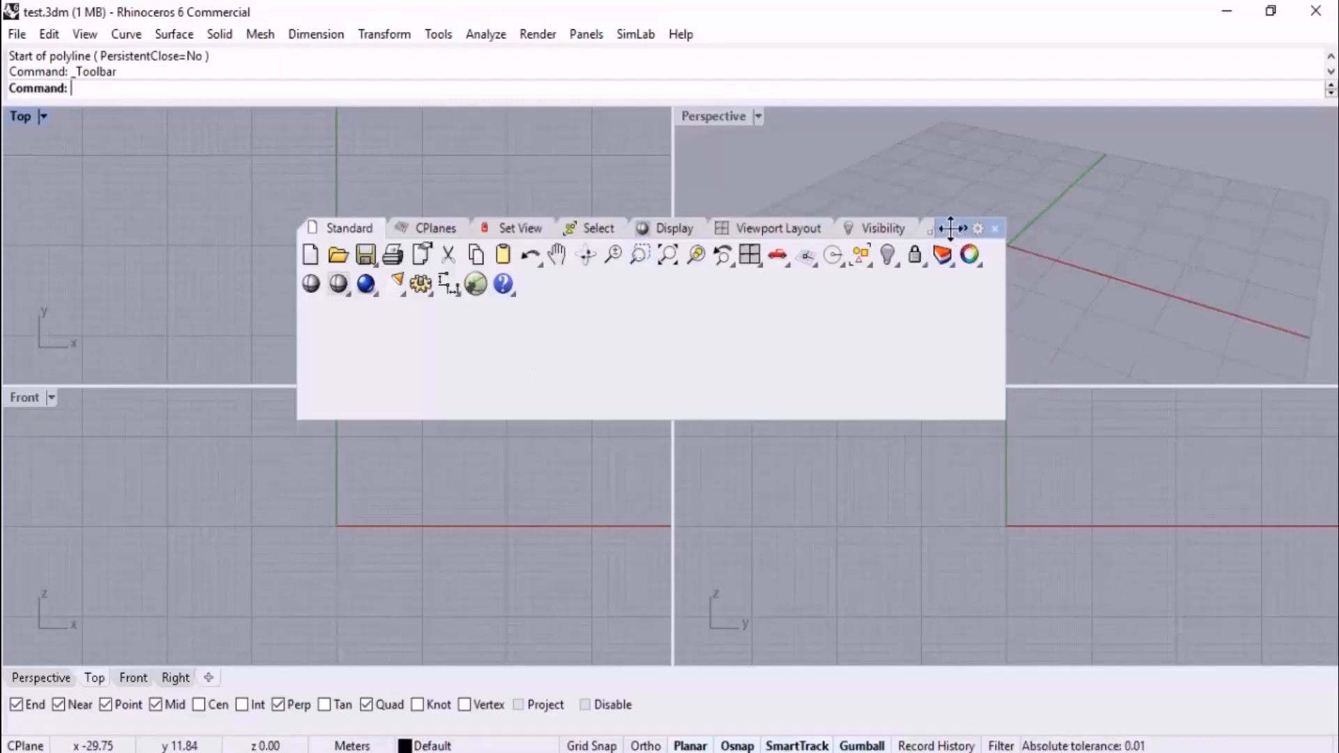
# Dock the Standard toolbar group below the viewports, and move it from there to a docked position above them
pyautogui.moveTo(950, 228); pyautogui.dragTo(1236, 635)
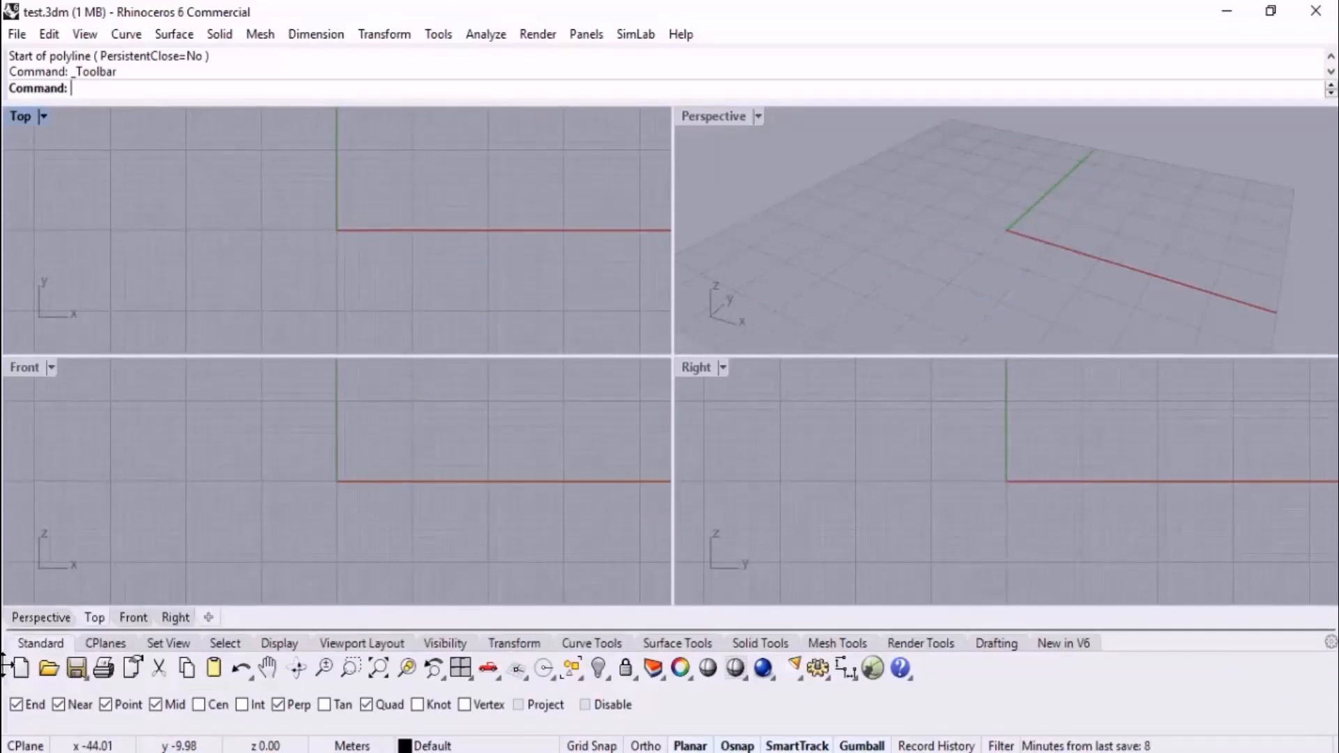
pyautogui.moveTo(3, 668); pyautogui.dragTo(306, 319)
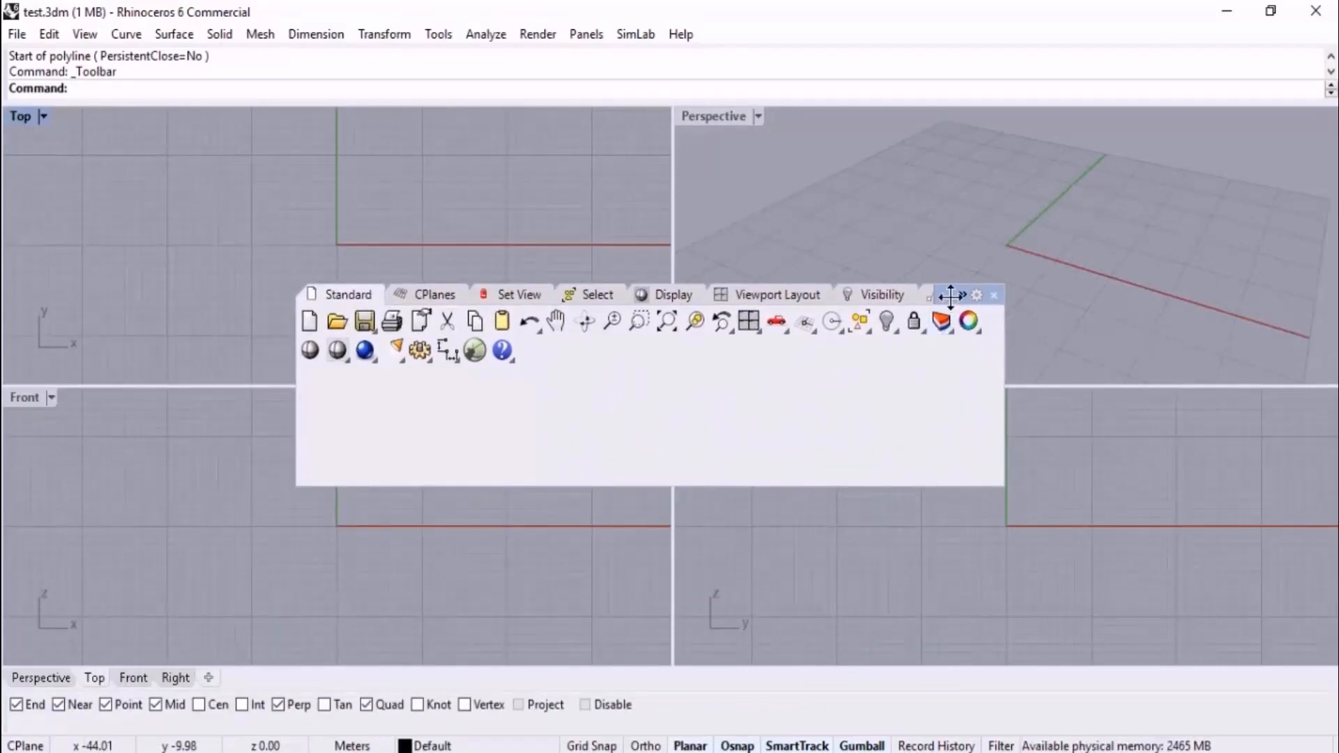
pyautogui.moveTo(950, 296); pyautogui.dragTo(912, 112)
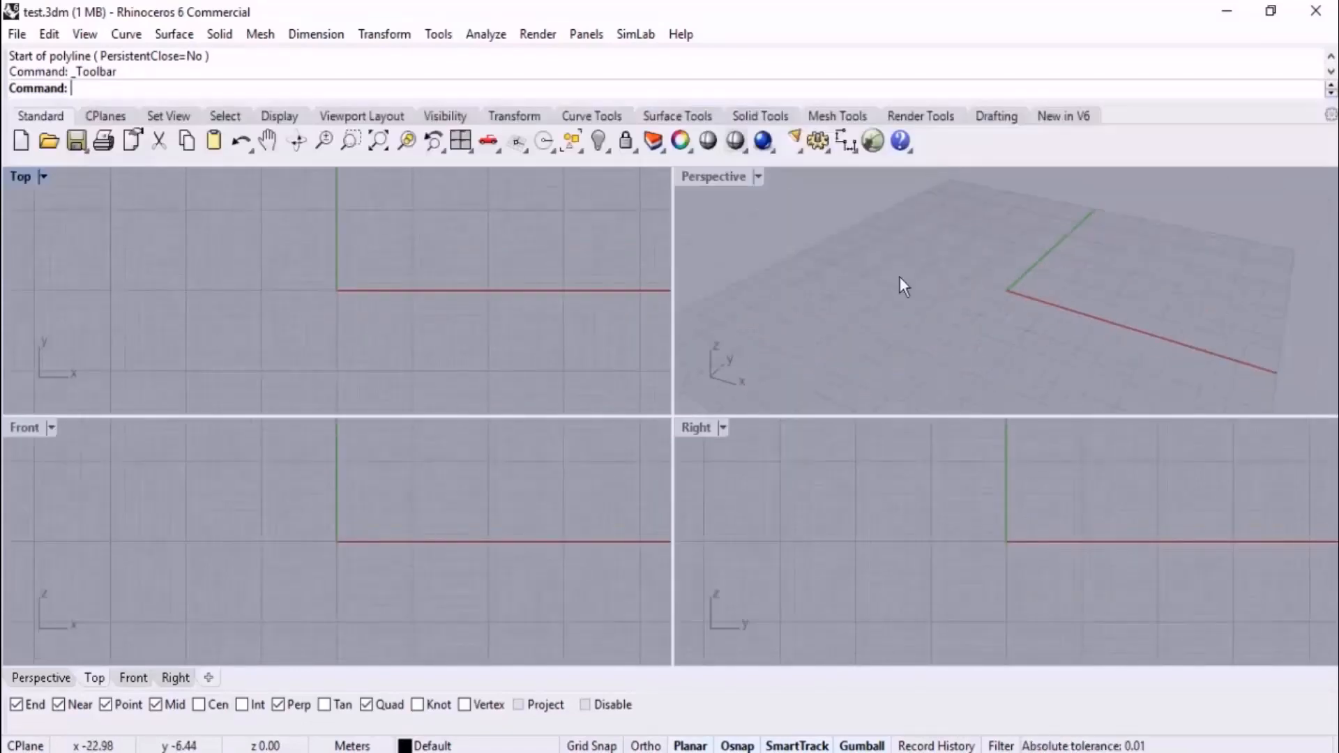
# Float and widen the Standard toolbar group, and detach its Display tab as a separate floating toolbar
pyautogui.moveTo(9, 137); pyautogui.dragTo(182, 218)
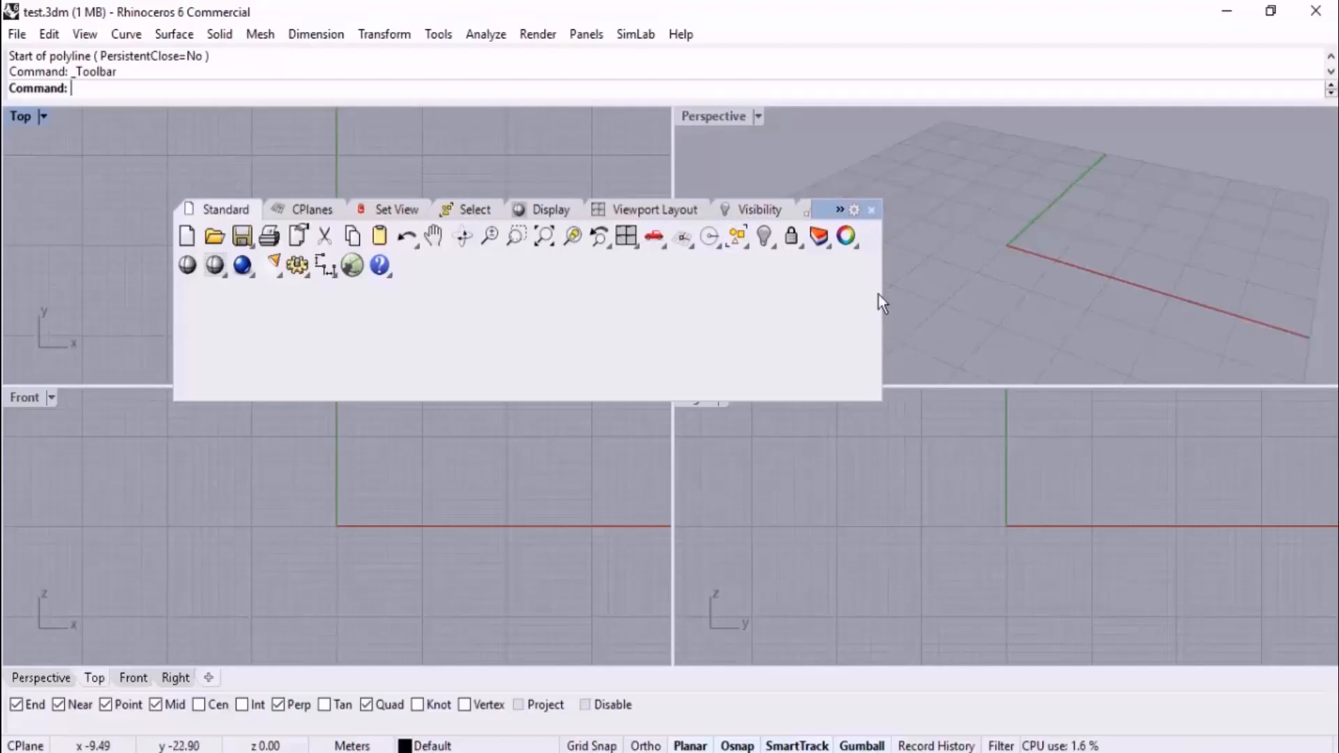
pyautogui.moveTo(877, 295); pyautogui.dragTo(1111, 304)
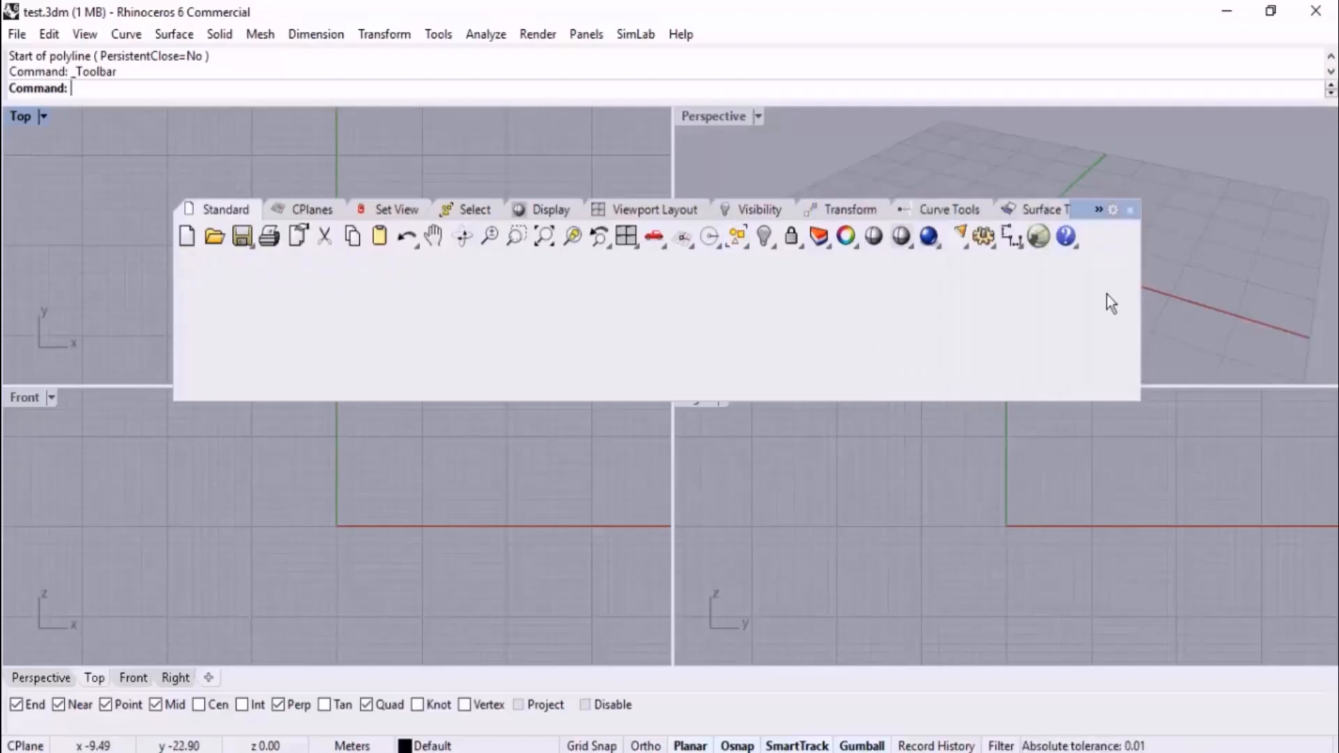
pyautogui.click(550, 211)
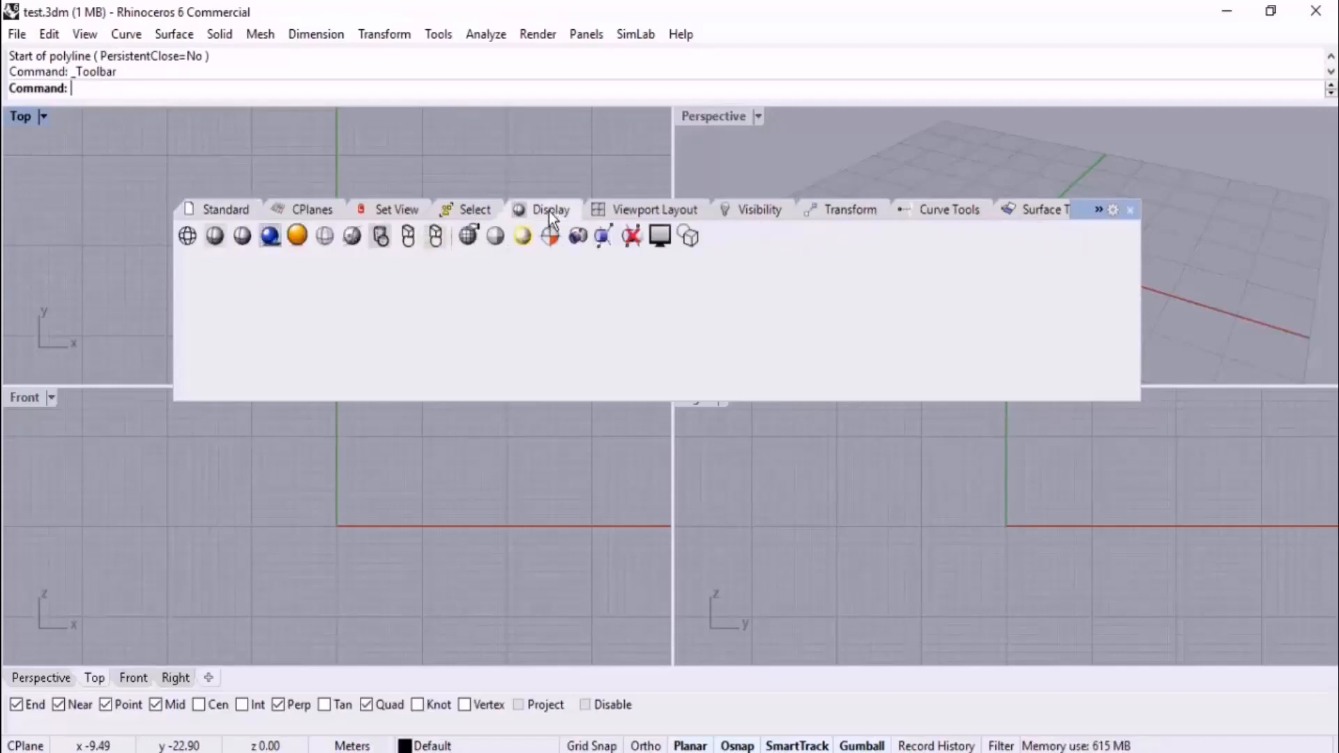
pyautogui.moveTo(549, 211); pyautogui.dragTo(443, 448)
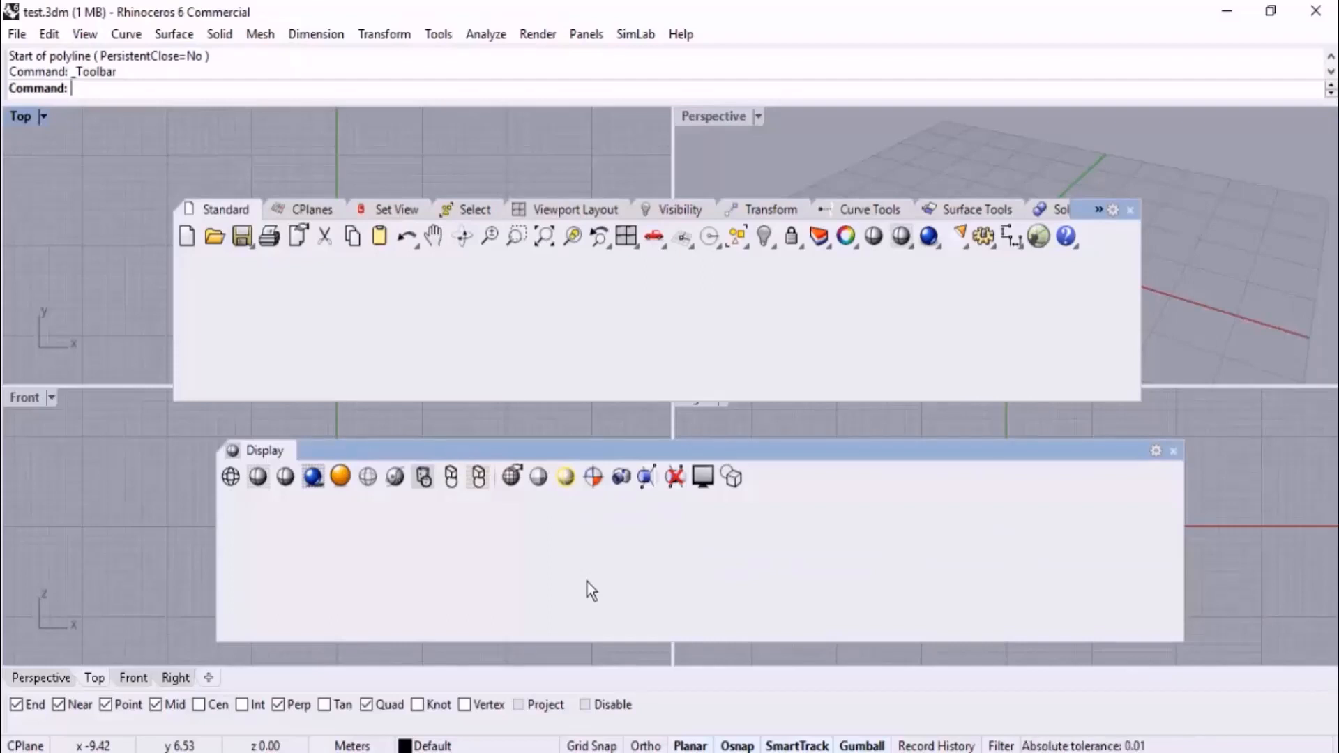
# Dock the Display toolbar to the left of the viewports, and merge it back into the Standard group between CPlanes and Set View
pyautogui.moveTo(294, 449); pyautogui.dragTo(3, 477)
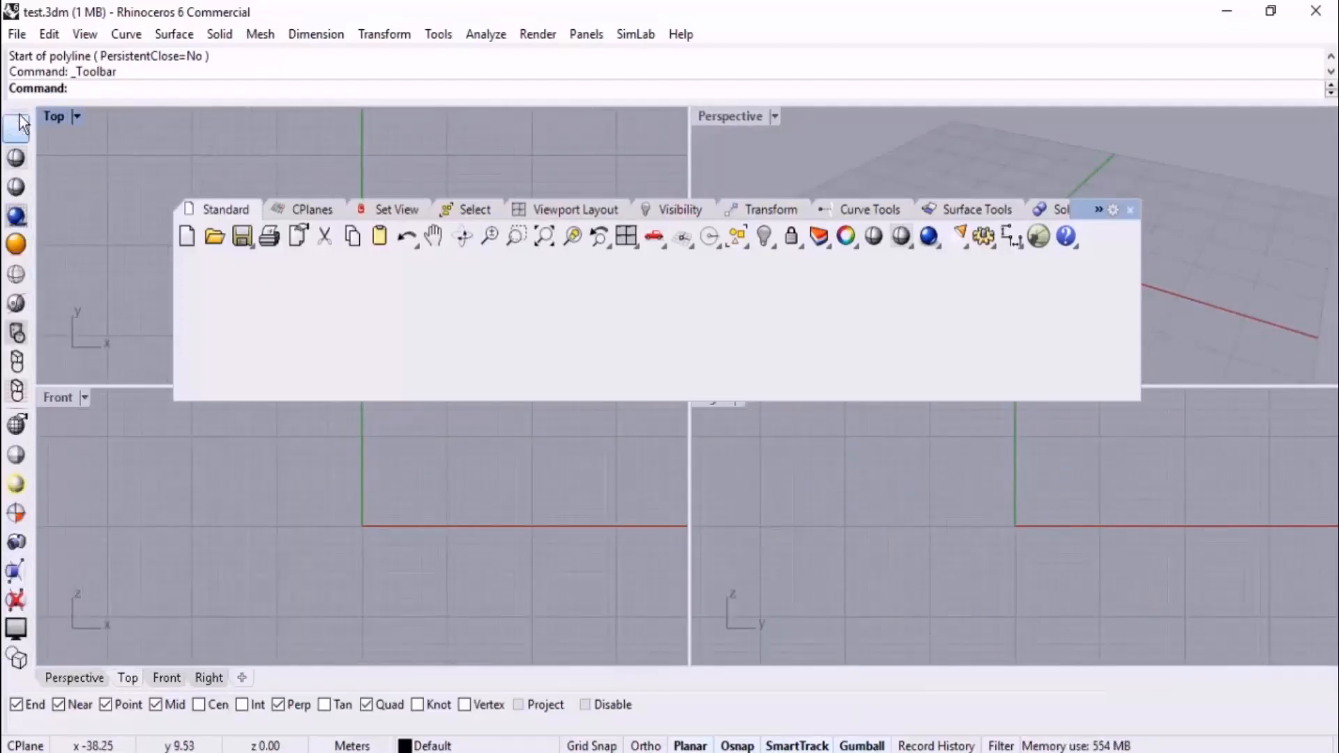
pyautogui.moveTo(15, 112); pyautogui.dragTo(404, 450)
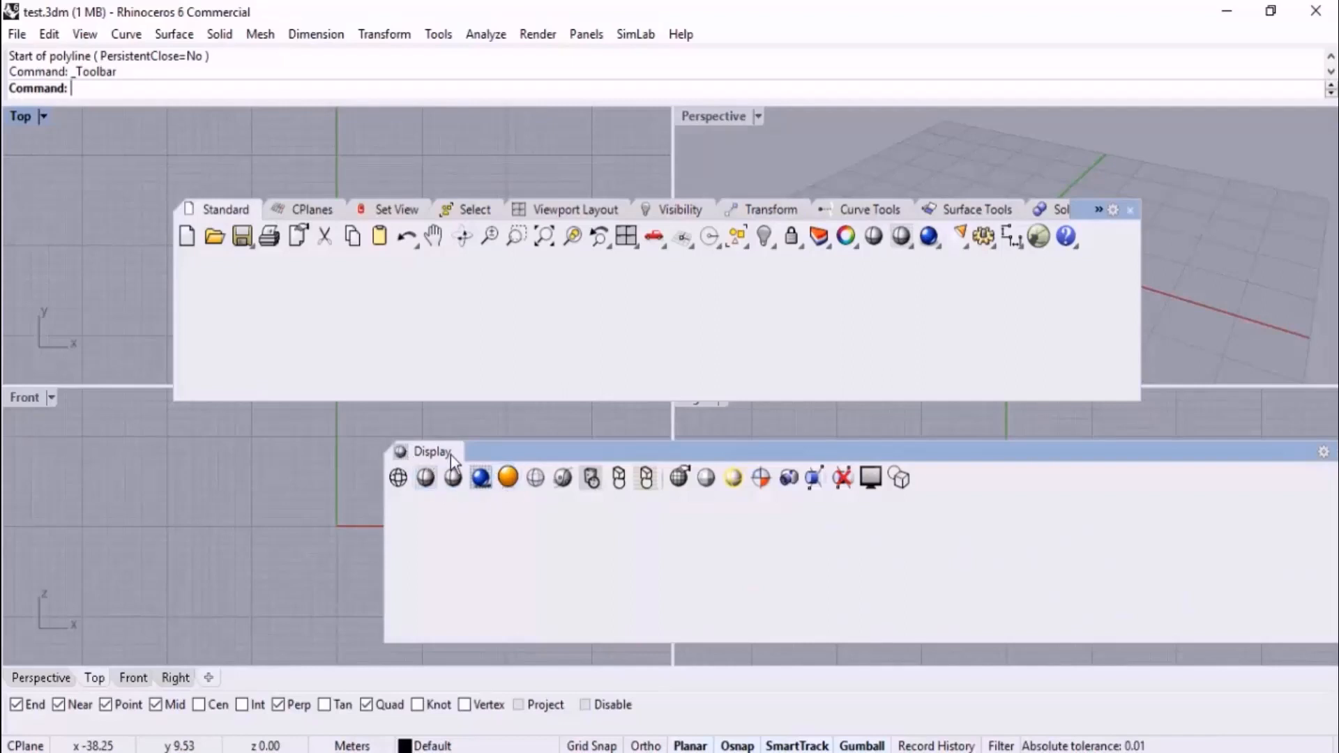
pyautogui.moveTo(438, 459); pyautogui.dragTo(435, 284)
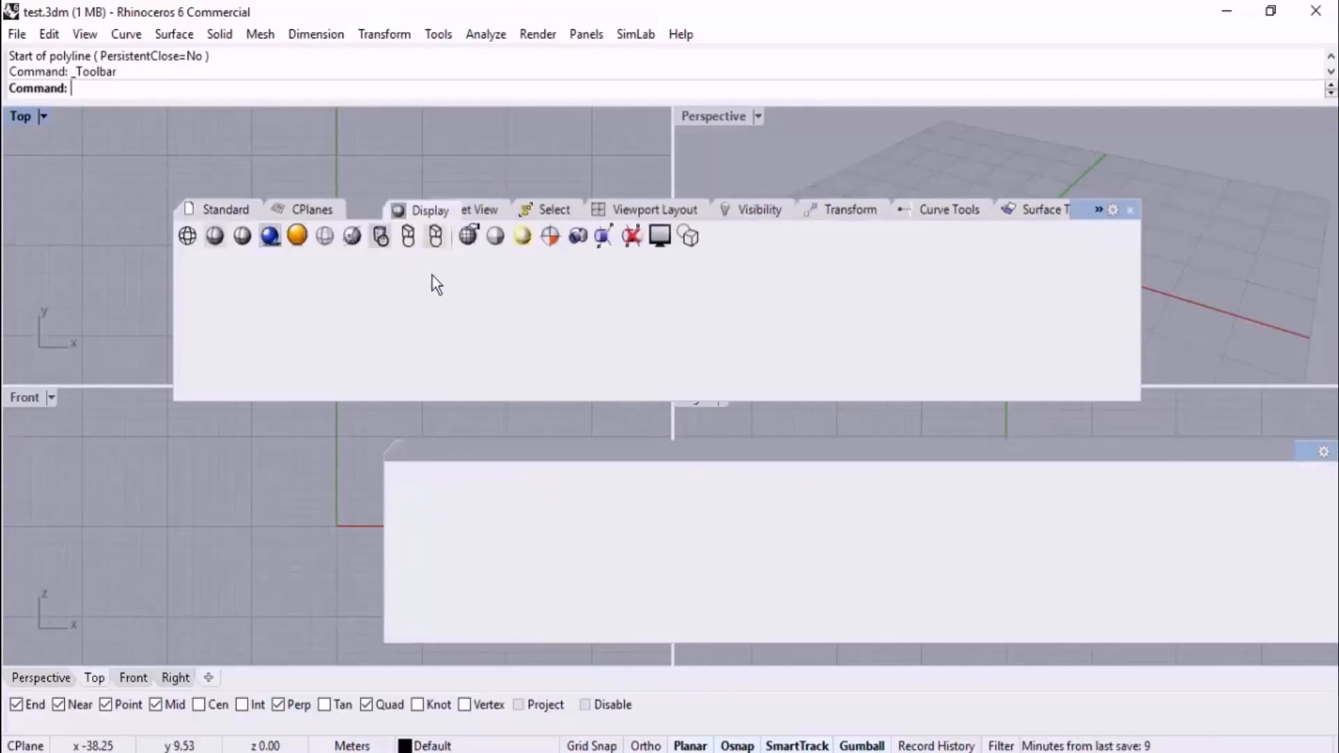
pyautogui.moveTo(399, 217); pyautogui.dragTo(385, 221)
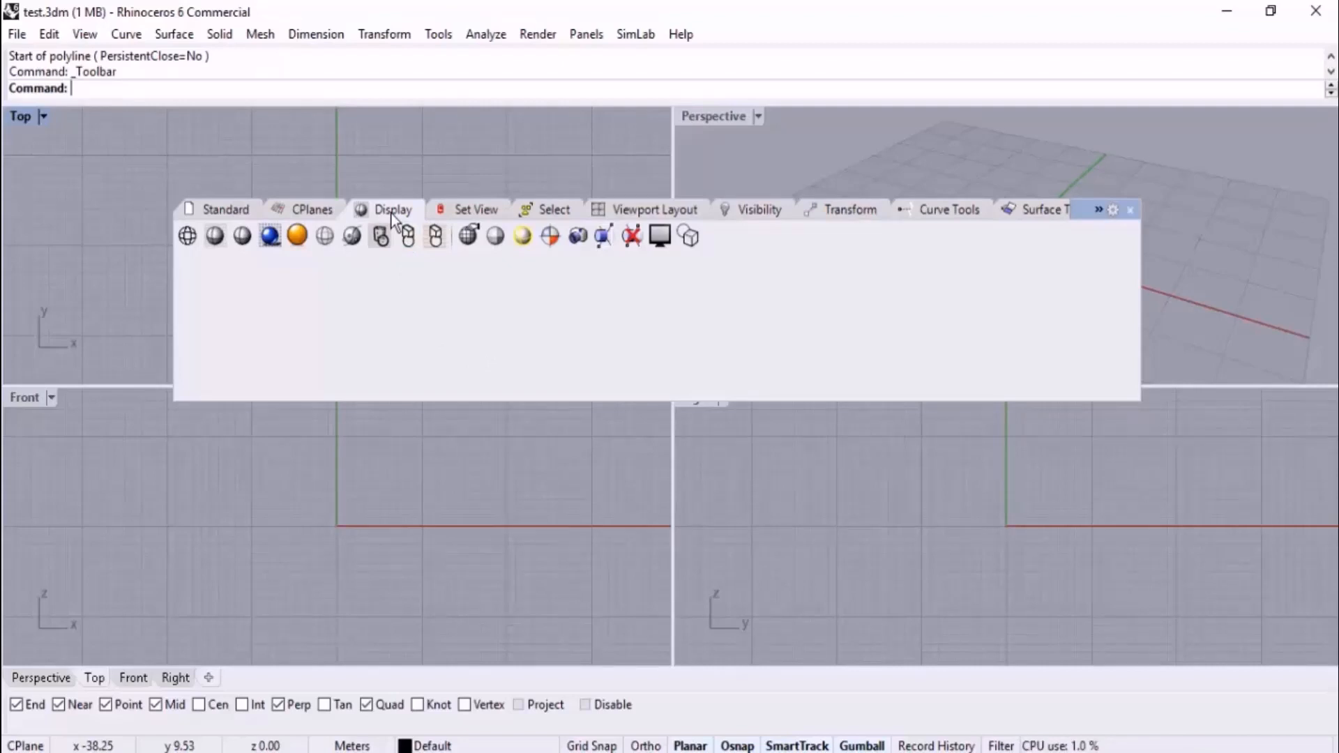
# Detach the Display tab, dock it below the viewports, and return it to the Standard group after CPlanes
pyautogui.moveTo(394, 221); pyautogui.dragTo(387, 493)
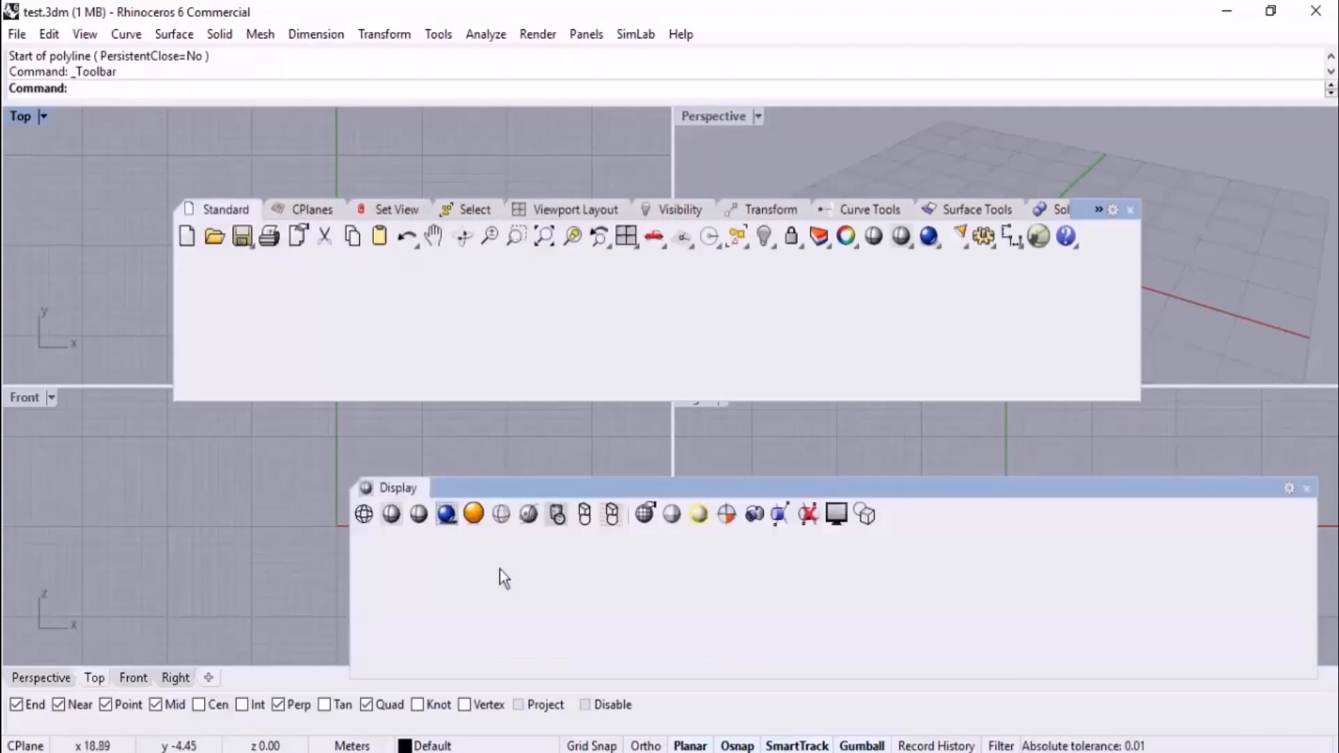
pyautogui.moveTo(583, 485); pyautogui.dragTo(1248, 696)
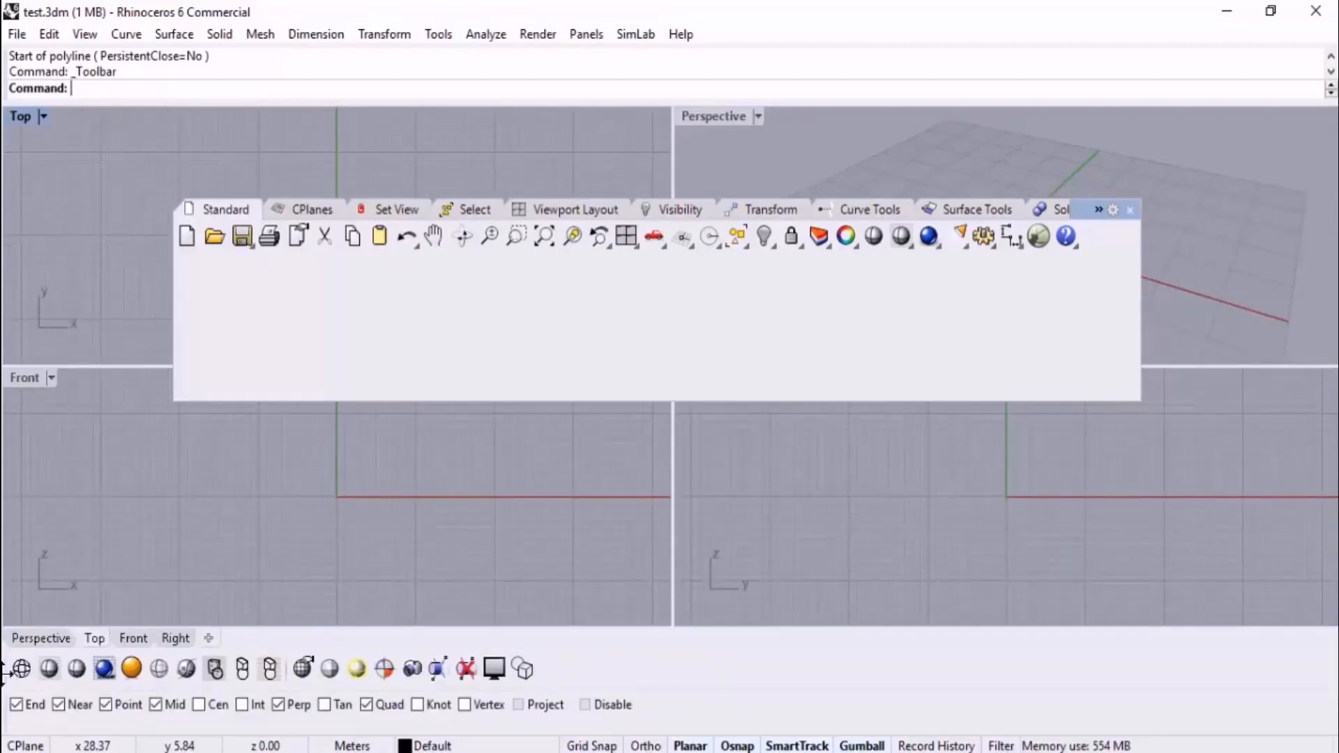
pyautogui.moveTo(9, 671); pyautogui.dragTo(385, 233)
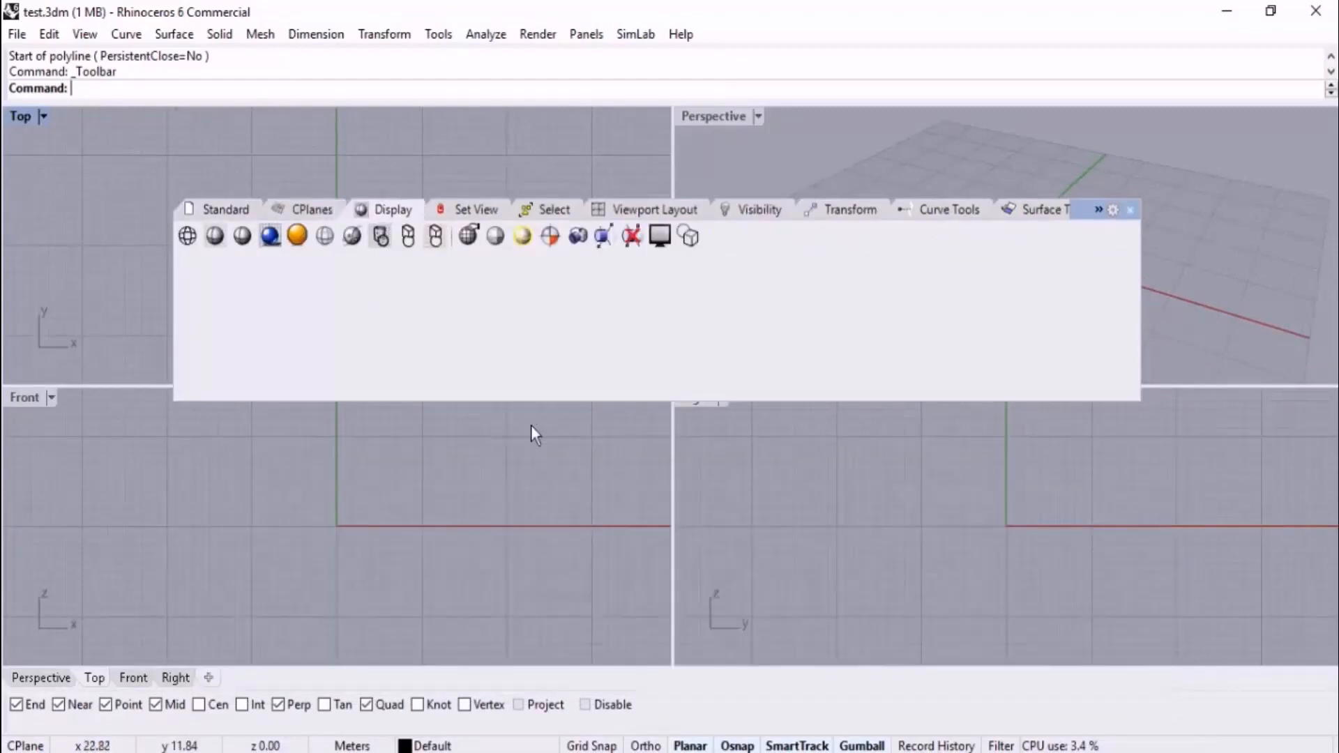
# Dock the floating Standard toolbar group above the viewports and make the Top viewport active
pyautogui.click(509, 474)
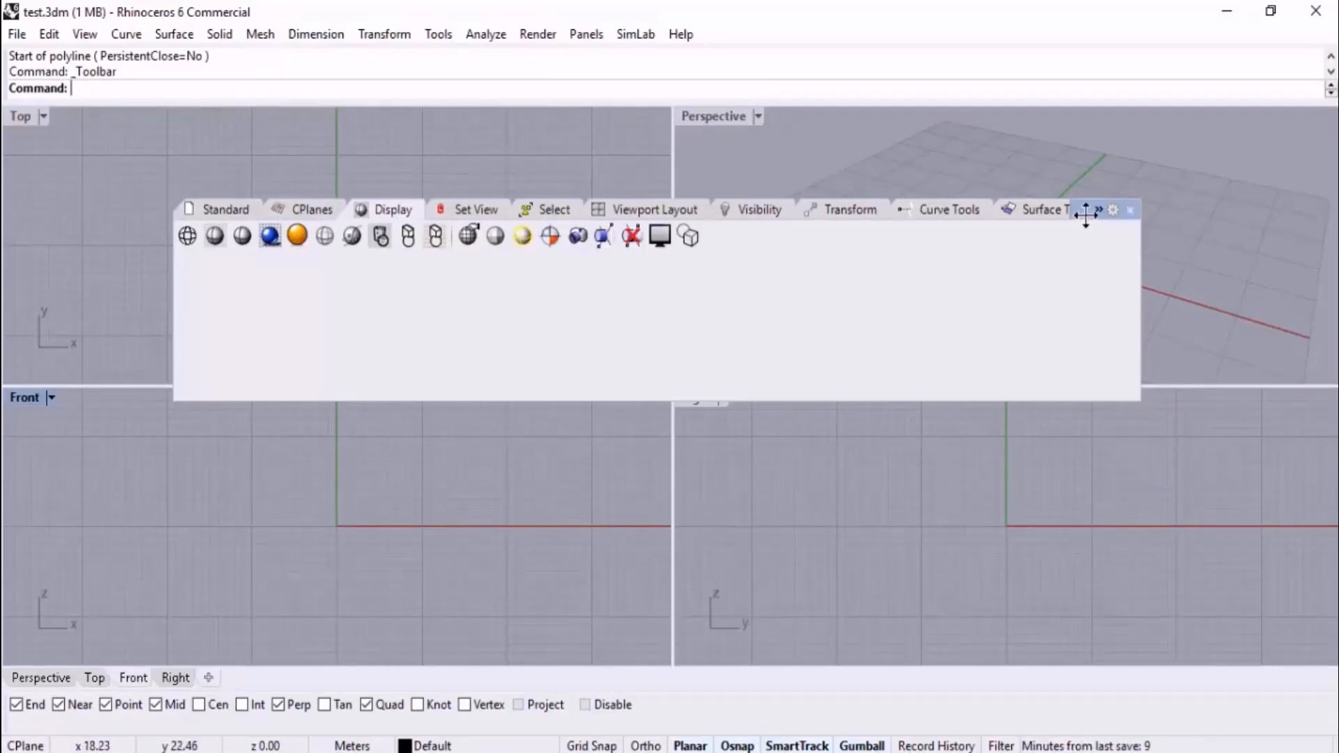
pyautogui.moveTo(1087, 209); pyautogui.dragTo(1081, 110)
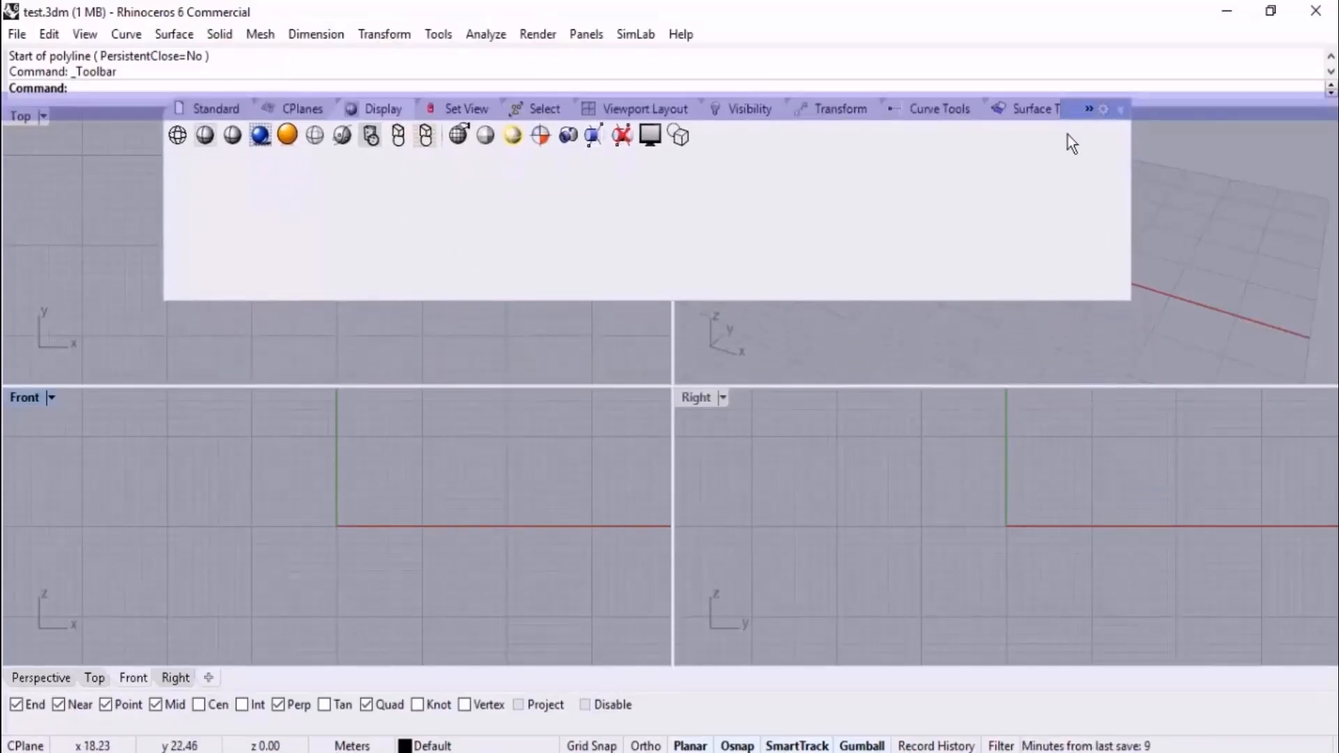
pyautogui.click(333, 264)
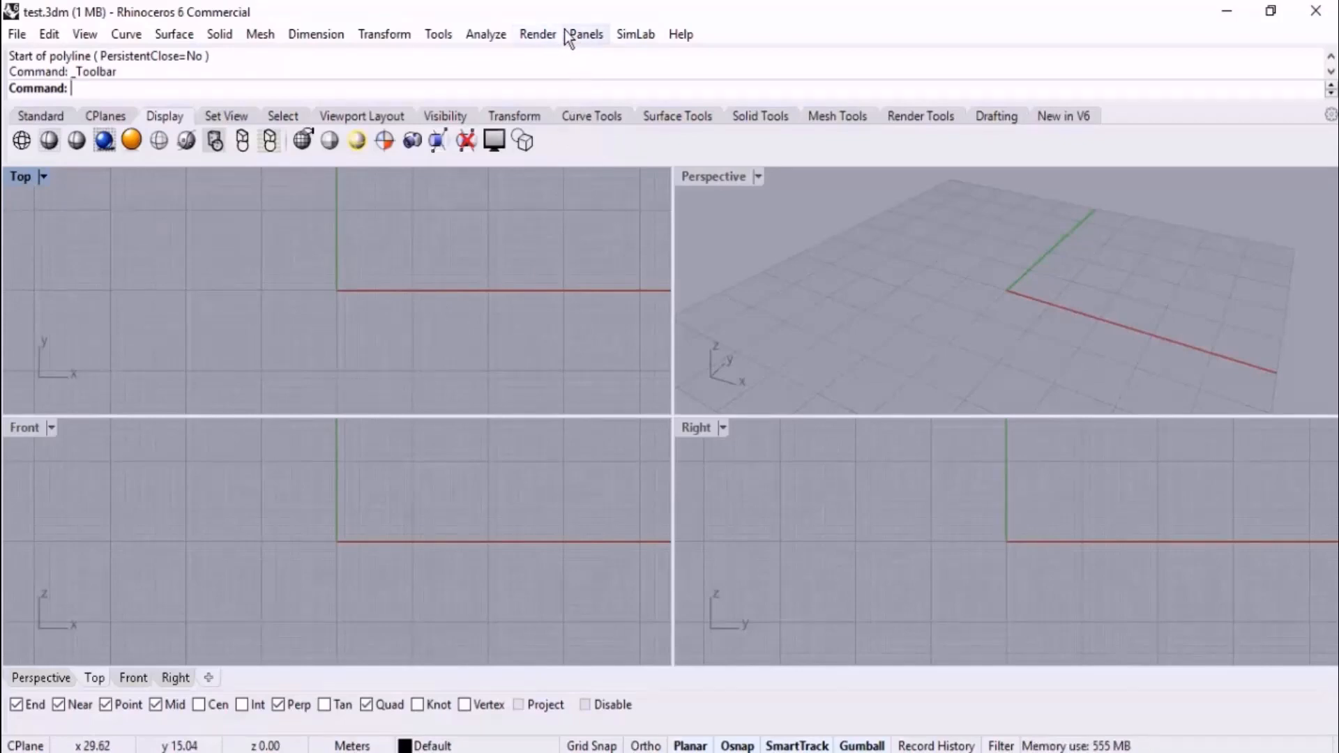
# Make the sidebar visible through the toolbar Size and Styles options
pyautogui.click(444, 35)
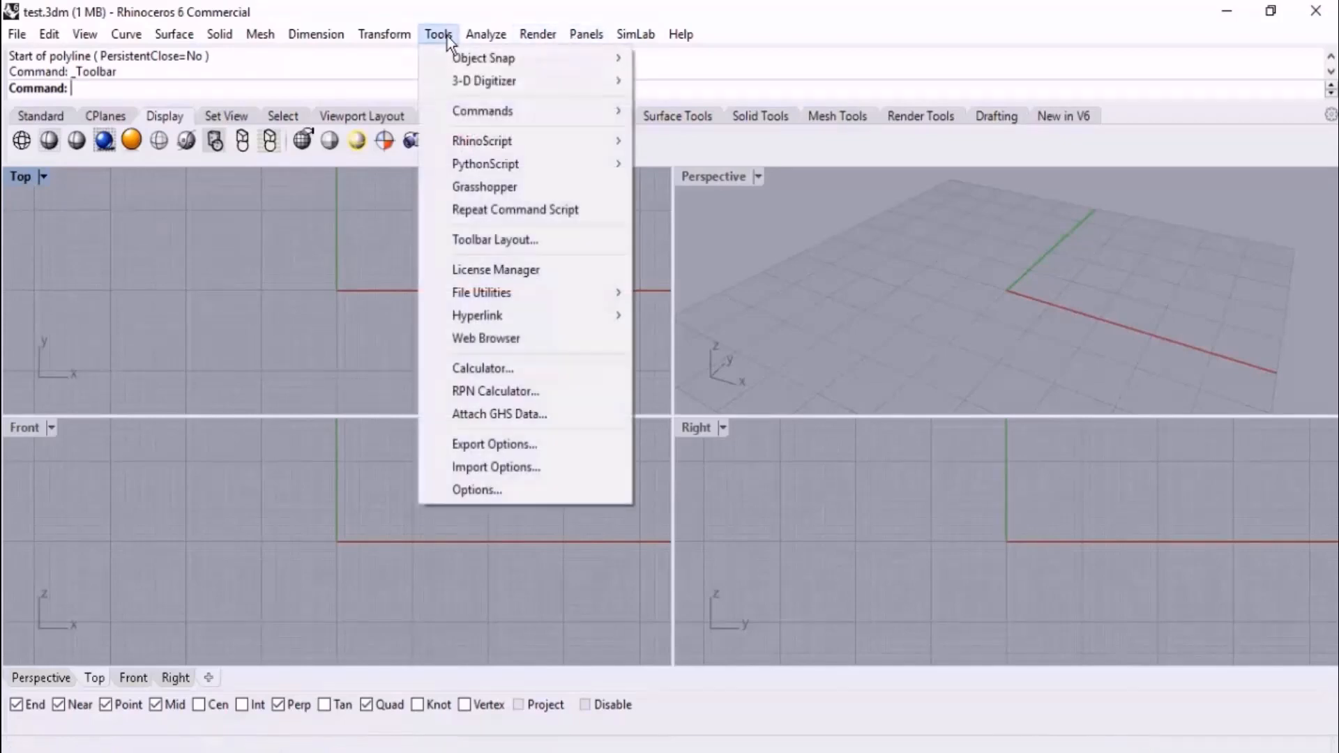
pyautogui.click(543, 240)
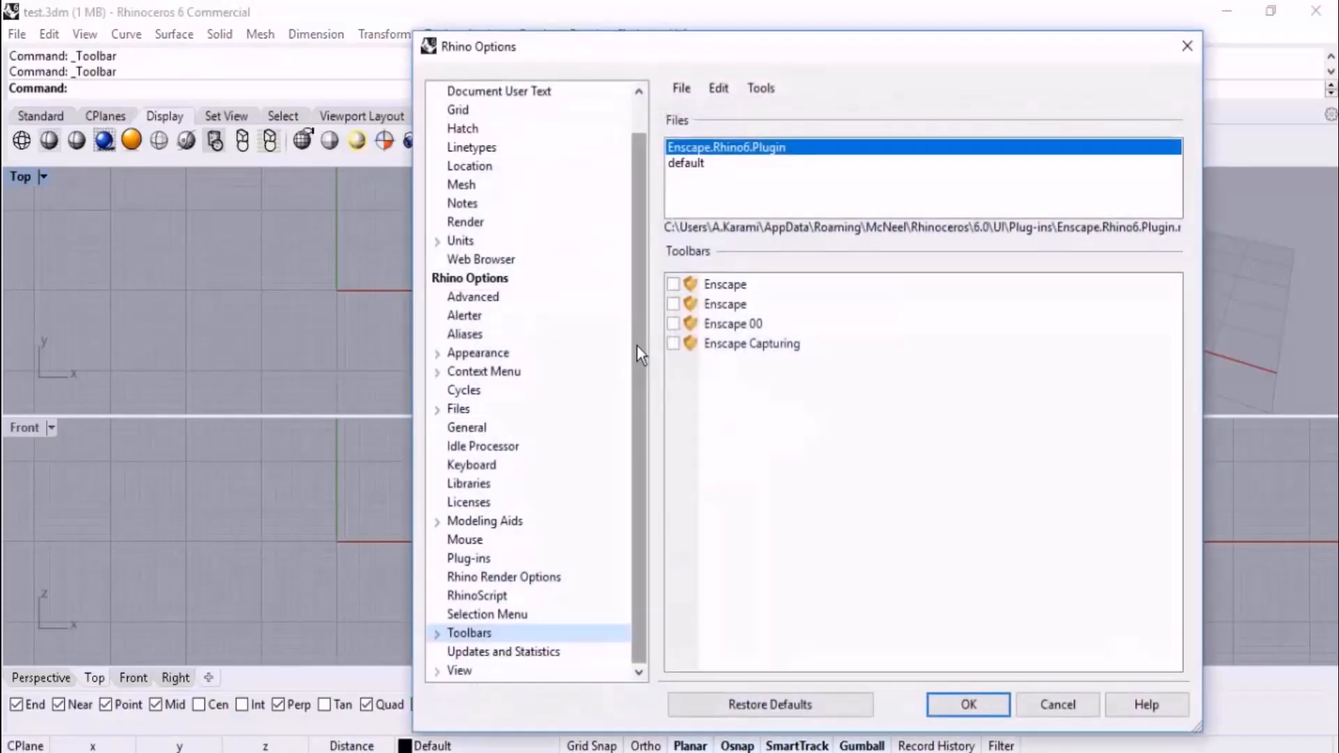
pyautogui.click(434, 636)
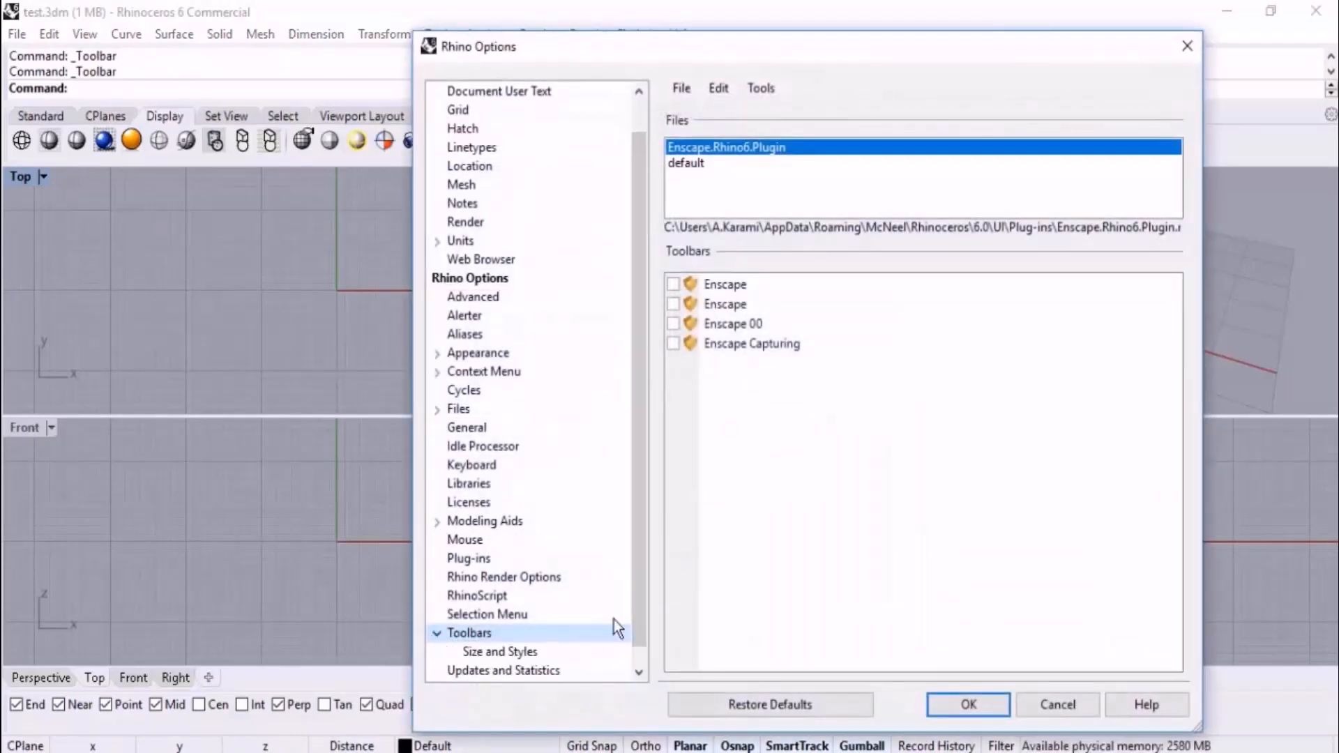
pyautogui.scroll(-1, 639, 571)
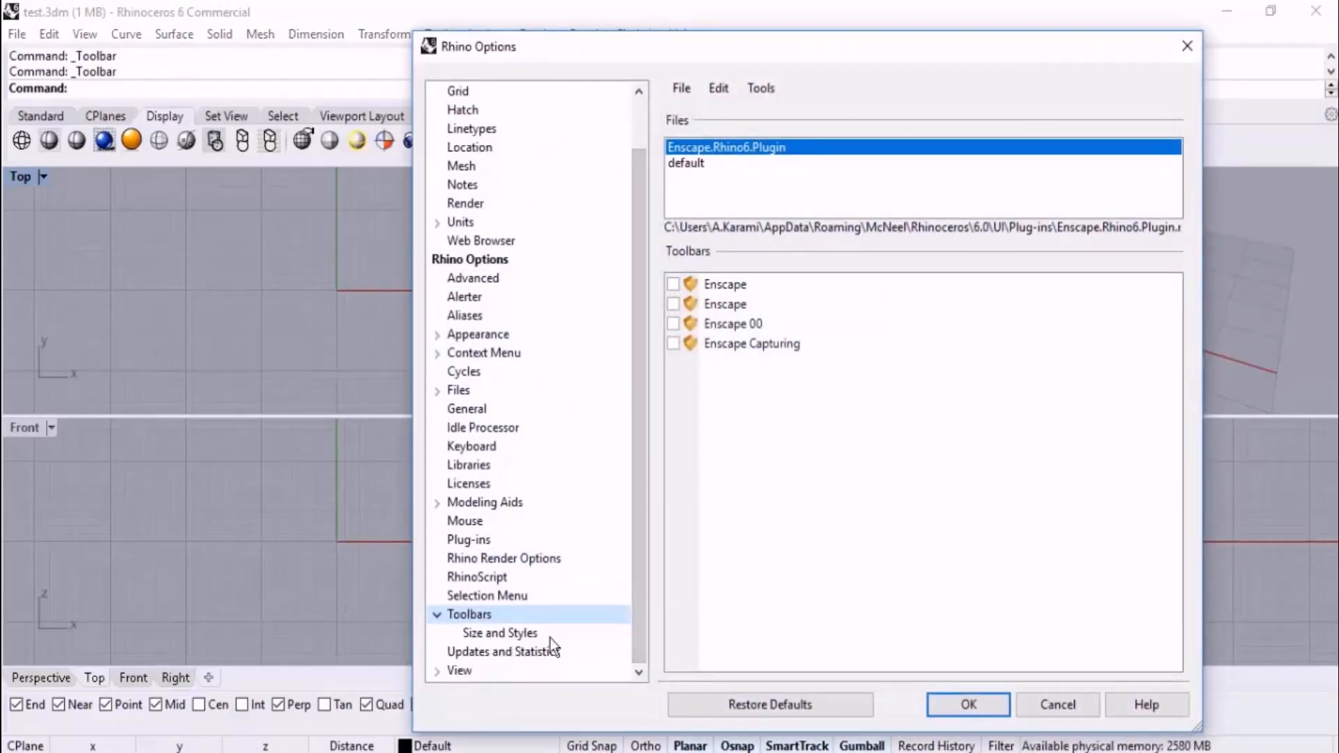
pyautogui.click(512, 634)
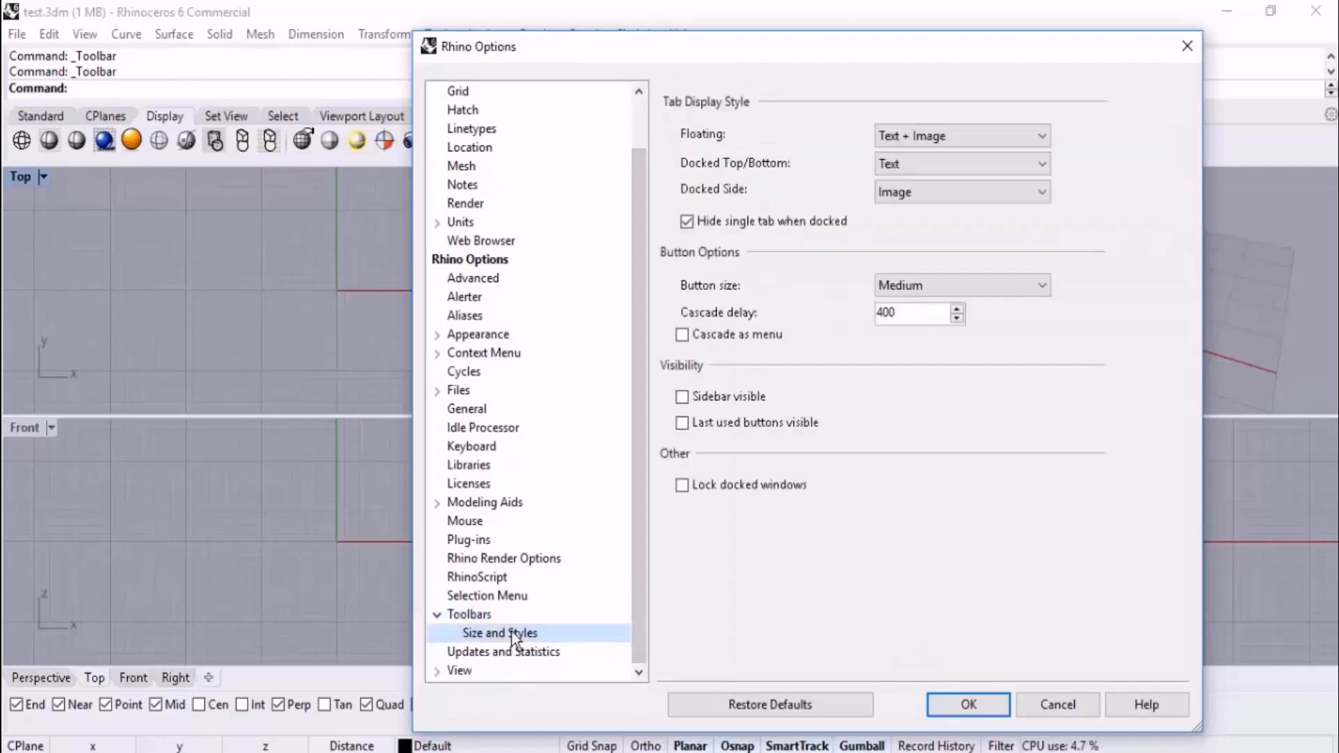
pyautogui.click(681, 397)
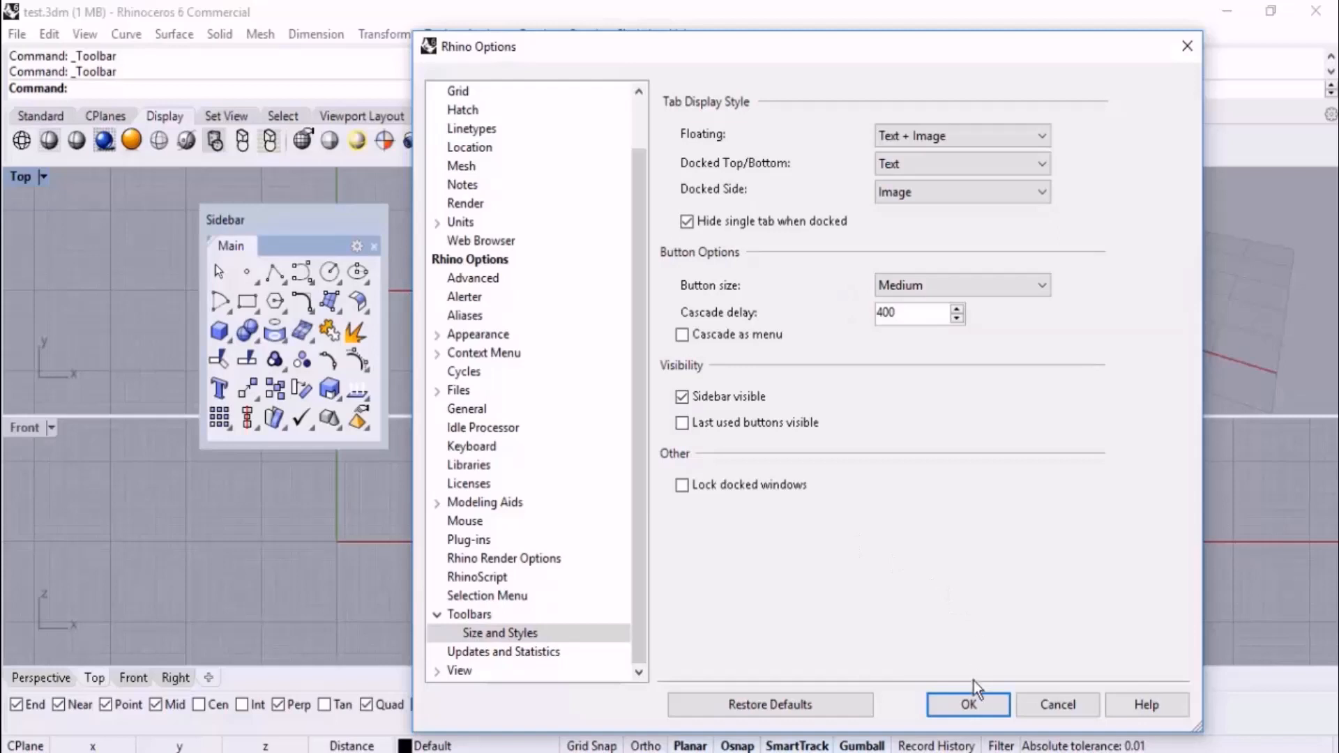
pyautogui.click(971, 706)
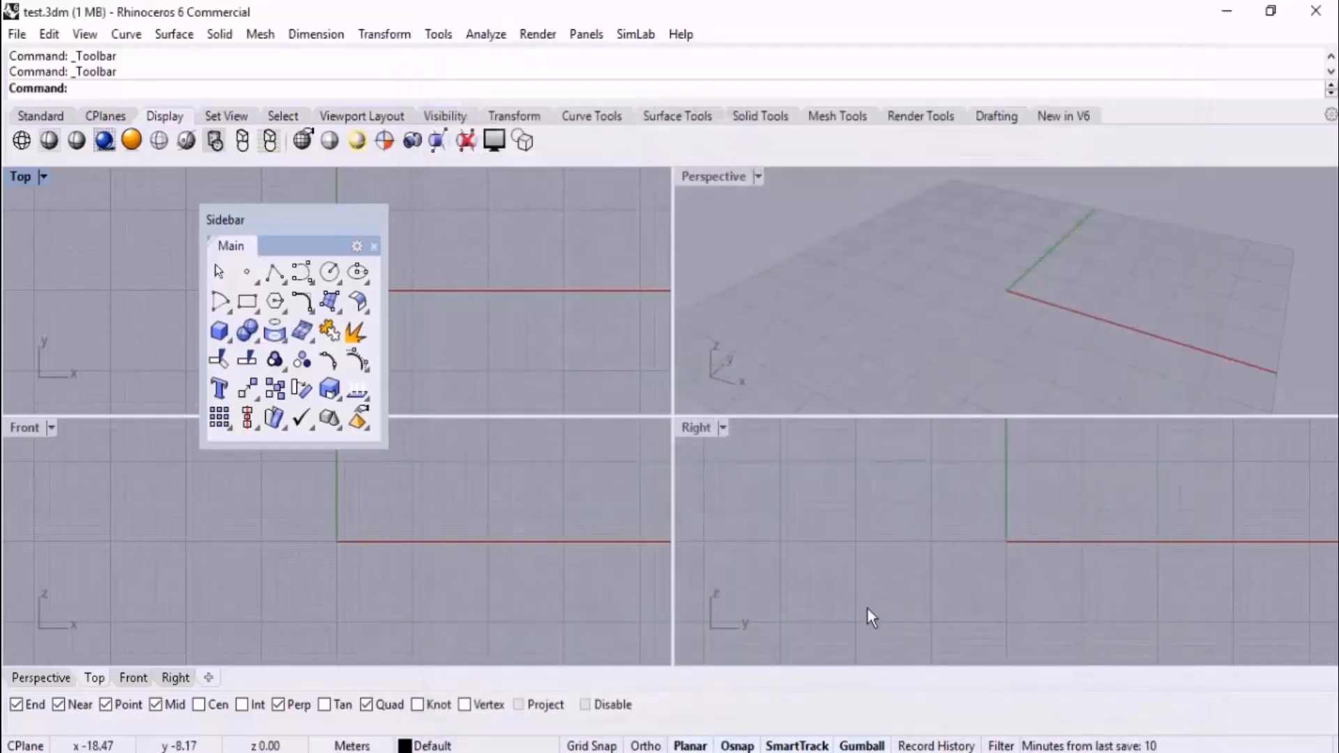
# Dock the floating sidebar along the left side of the viewports, and adjust its width to two columns of tools
pyautogui.moveTo(307, 227); pyautogui.dragTo(358, 297)
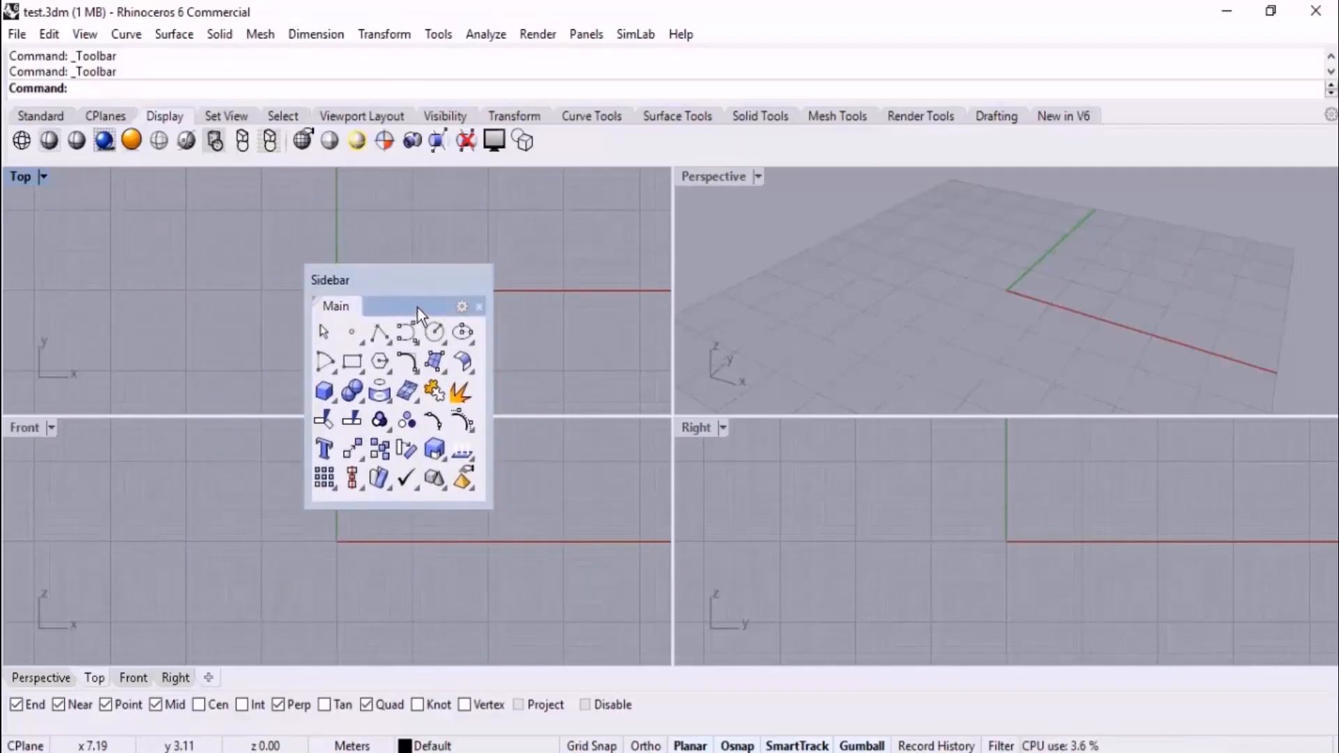
pyautogui.moveTo(359, 312); pyautogui.dragTo(571, 304)
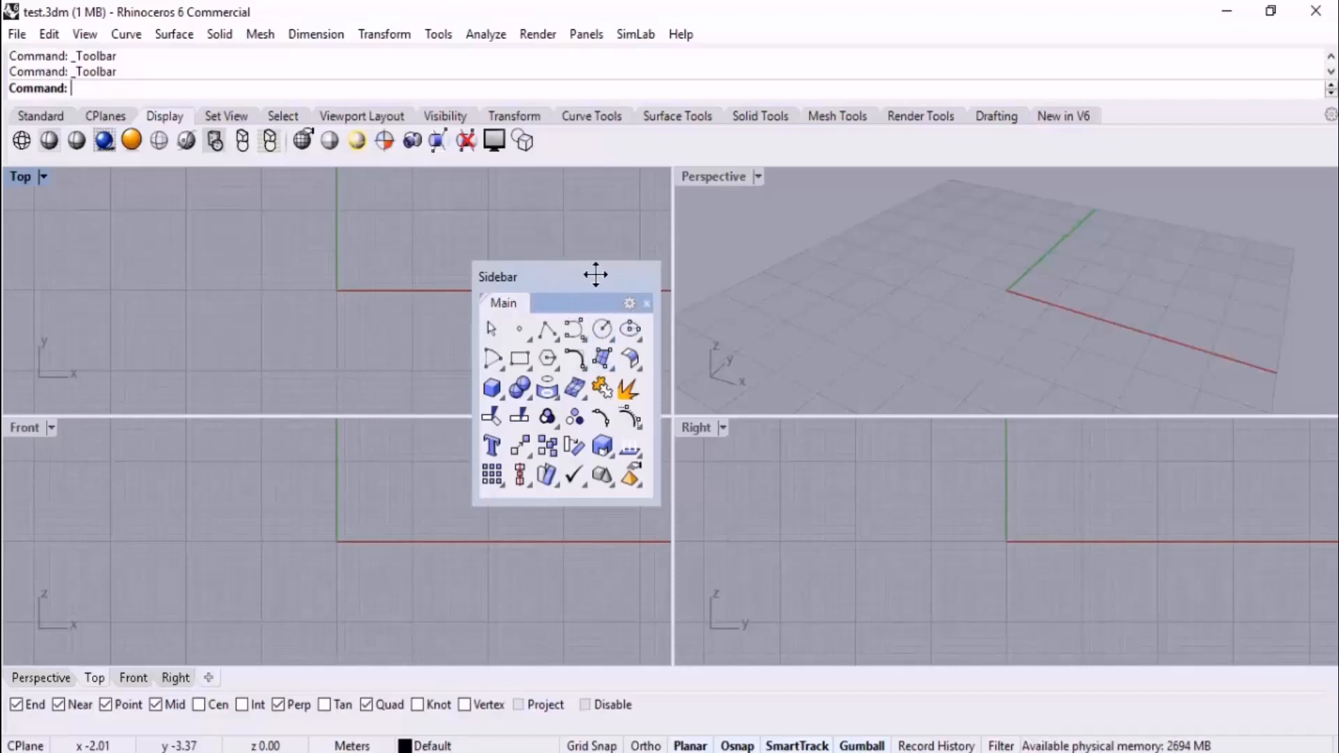
pyautogui.moveTo(596, 274); pyautogui.dragTo(7, 293)
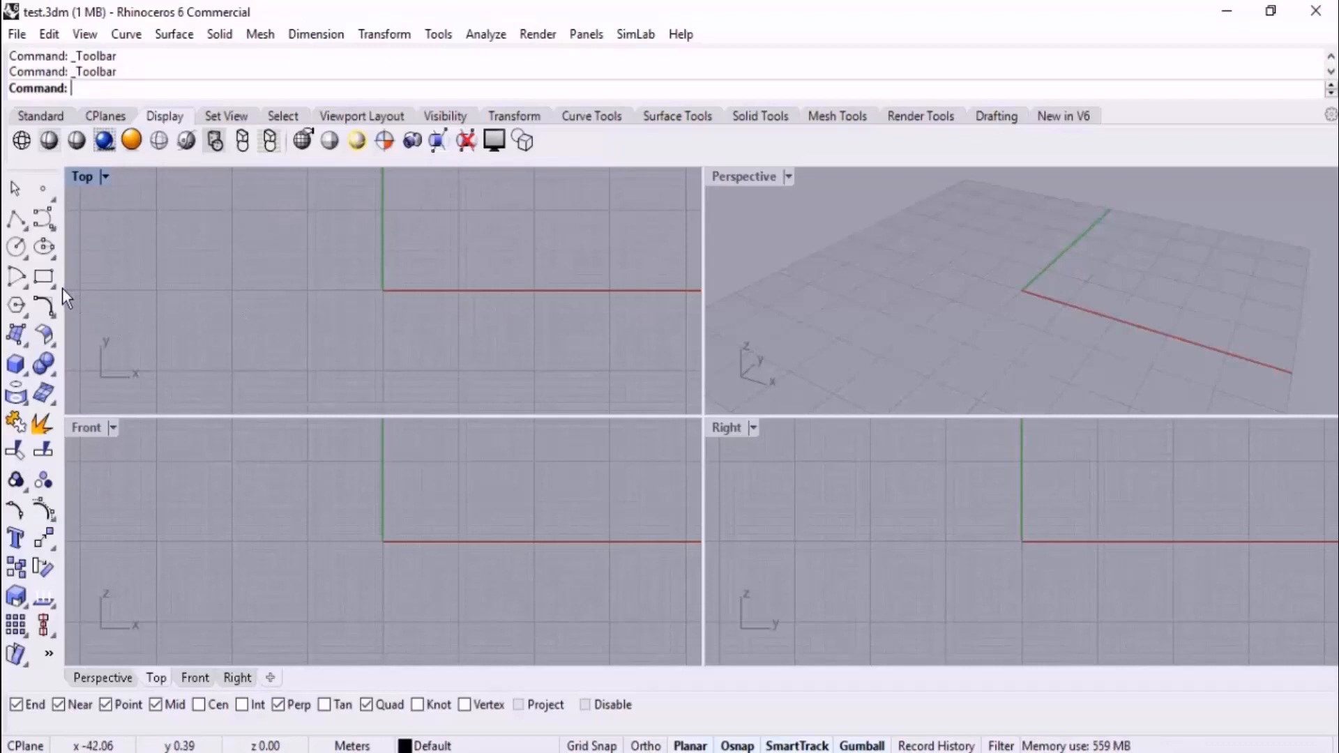
pyautogui.moveTo(62, 287)
pyautogui.mouseDown()
pyautogui.moveTo(43, 288)
pyautogui.moveTo(56, 288)
pyautogui.mouseUp()
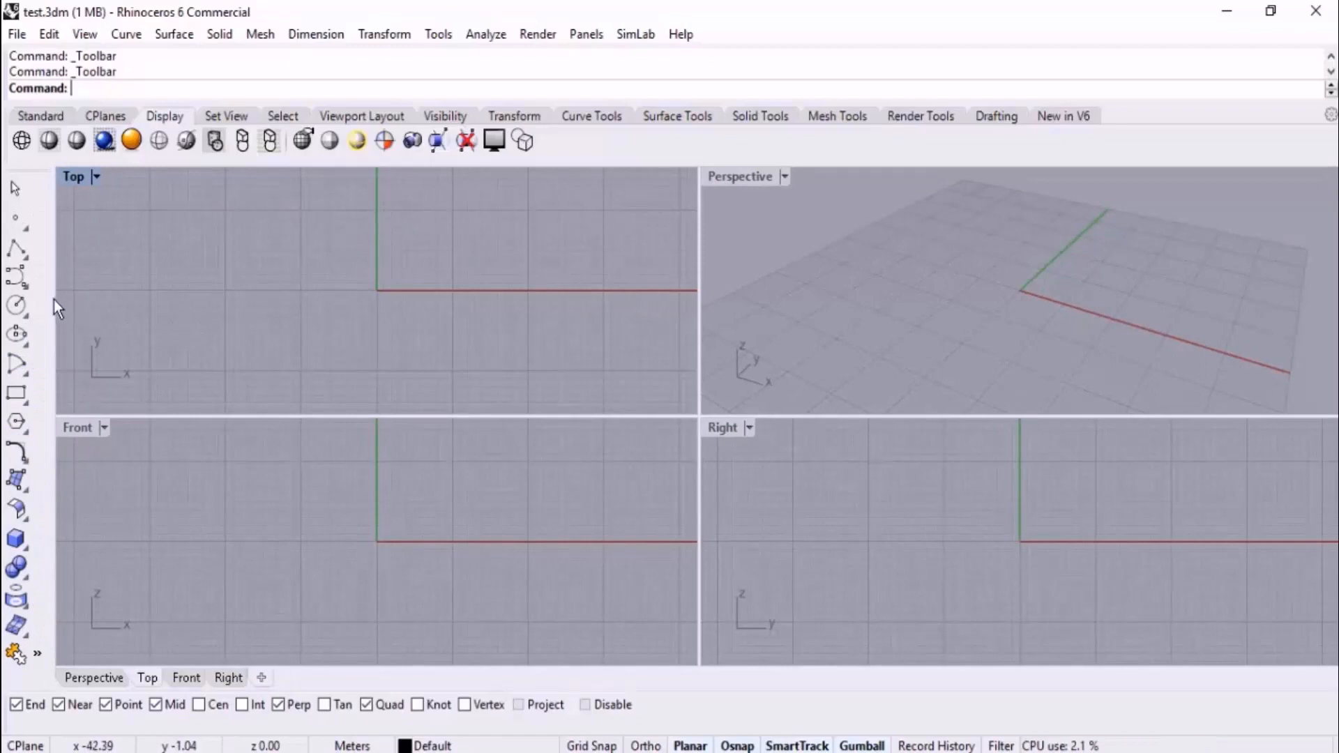
pyautogui.moveTo(53, 300); pyautogui.dragTo(137, 329)
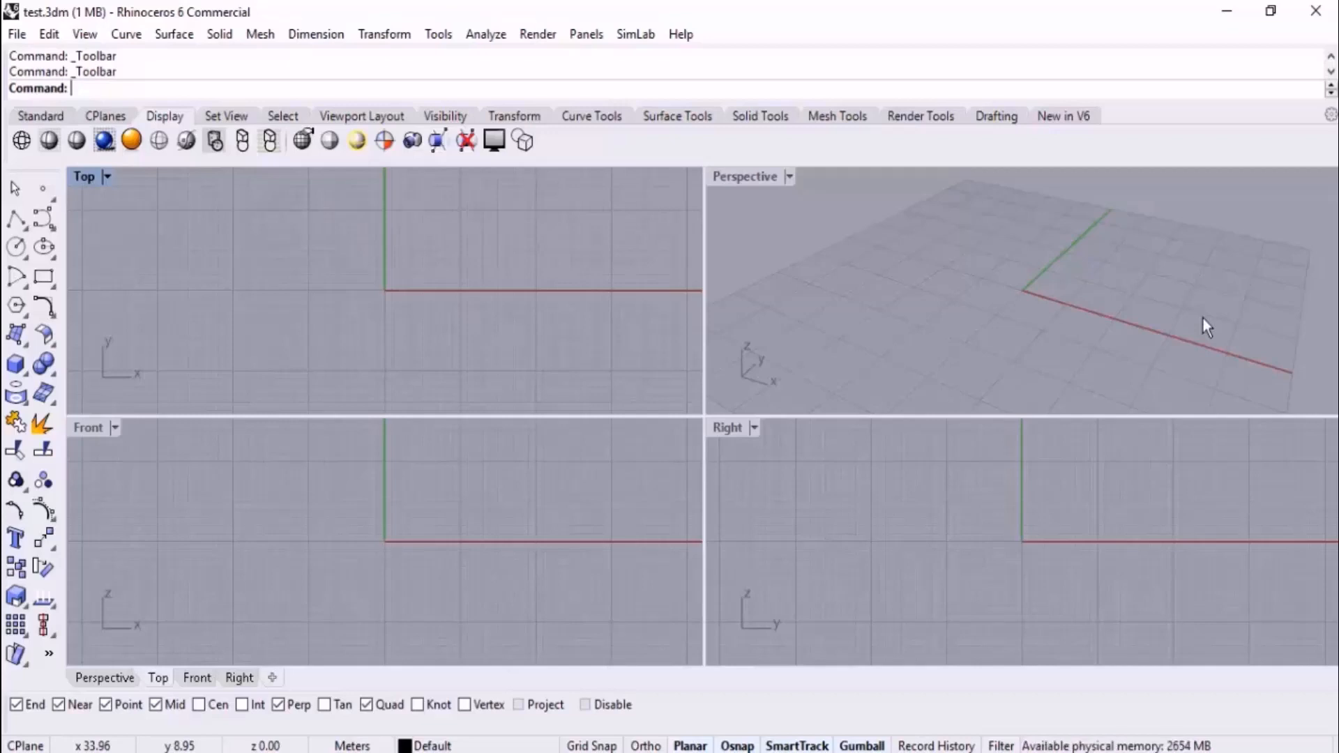
# Show the Standard tools, open and close the Properties panel, and open the Layers panel
pyautogui.click(32, 119)
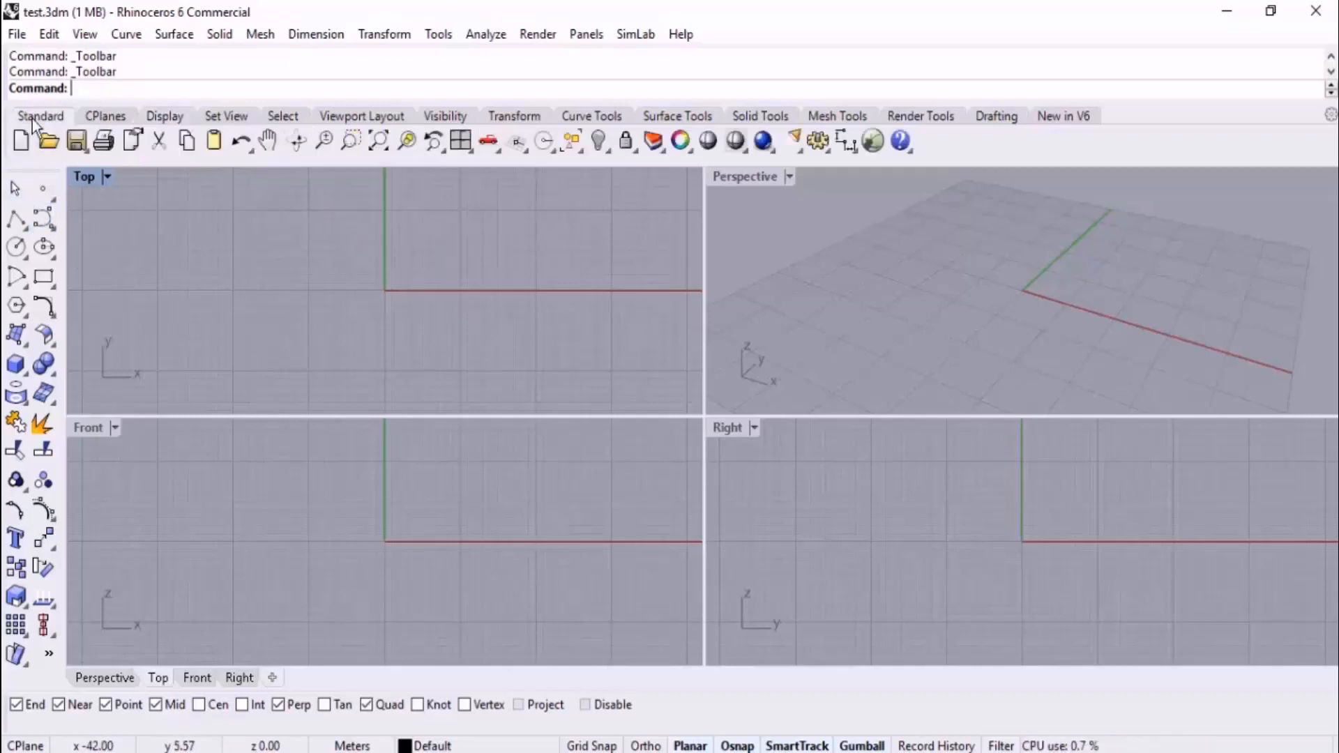
pyautogui.click(679, 139)
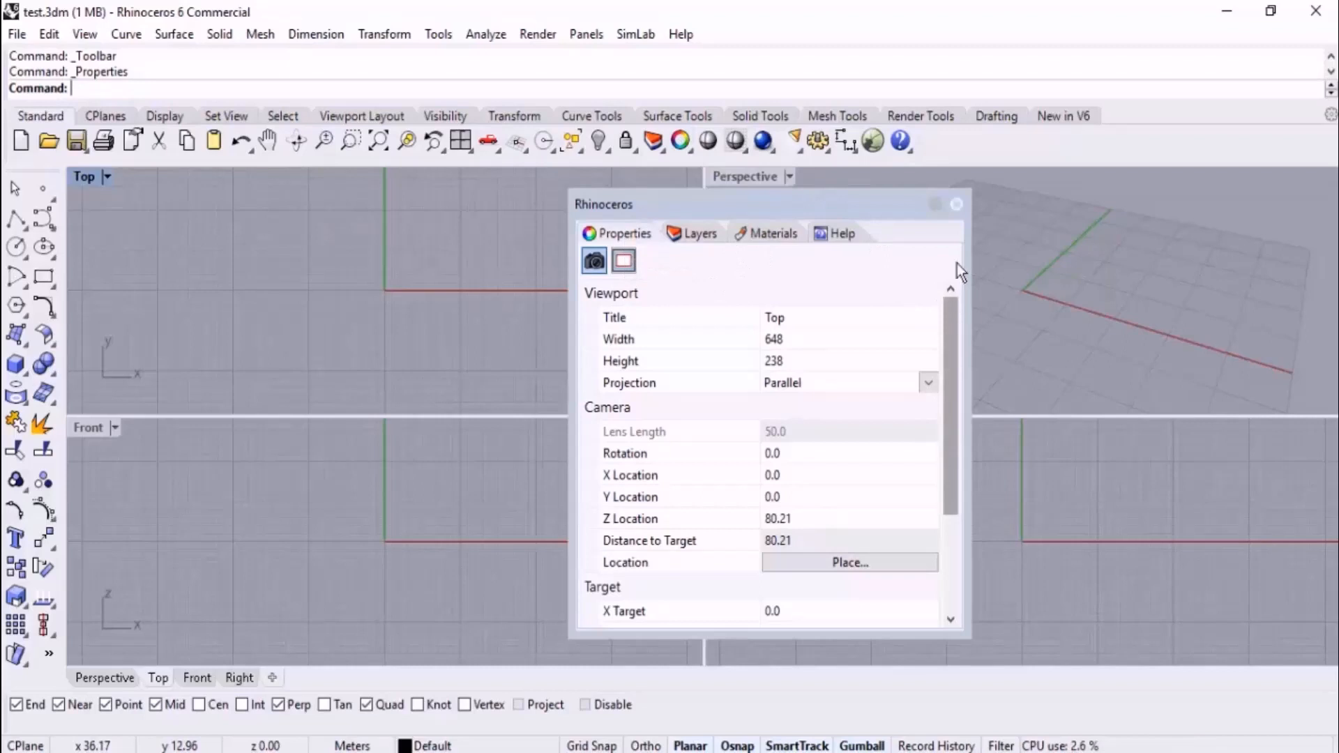
pyautogui.click(955, 204)
pyautogui.click(657, 142)
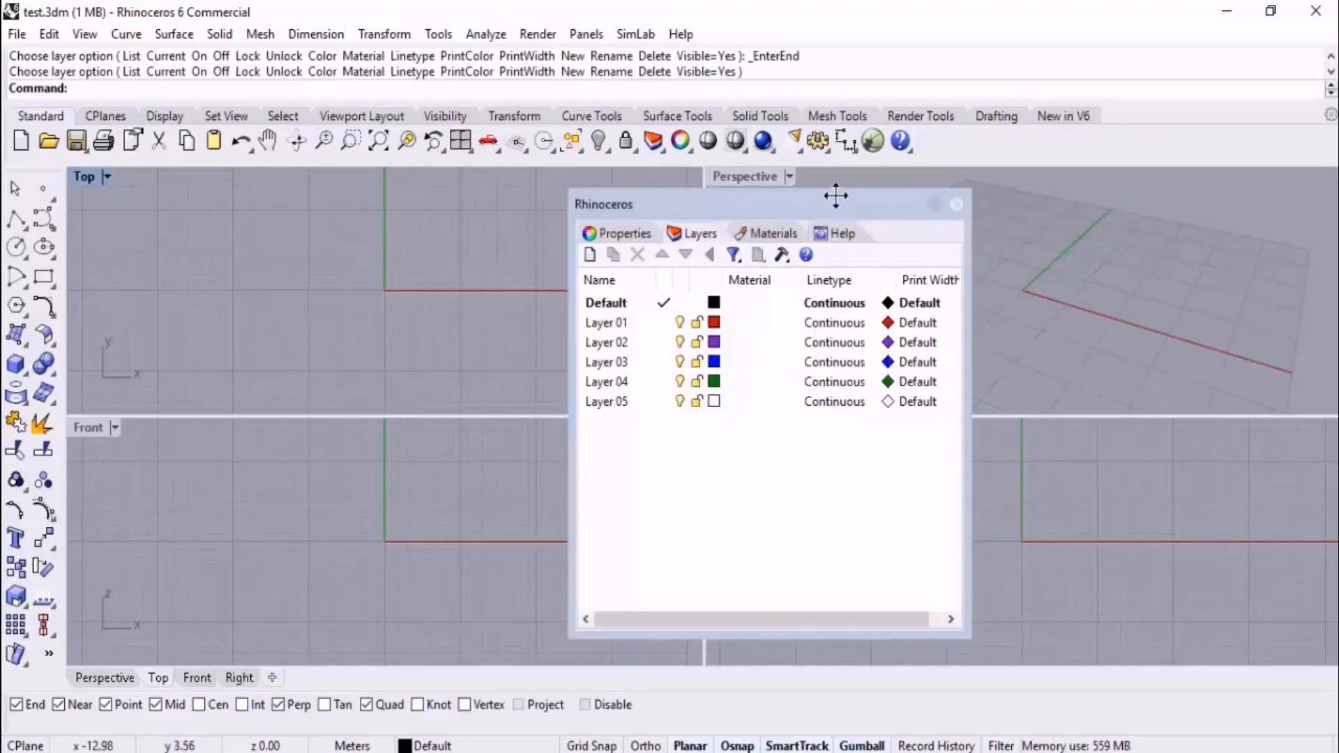
# Detach Layers from the floating panel group, and dock it together with Properties, Materials and Help to the right of the viewports
pyautogui.moveTo(835, 207); pyautogui.dragTo(843, 275)
pyautogui.moveTo(756, 270); pyautogui.dragTo(907, 267)
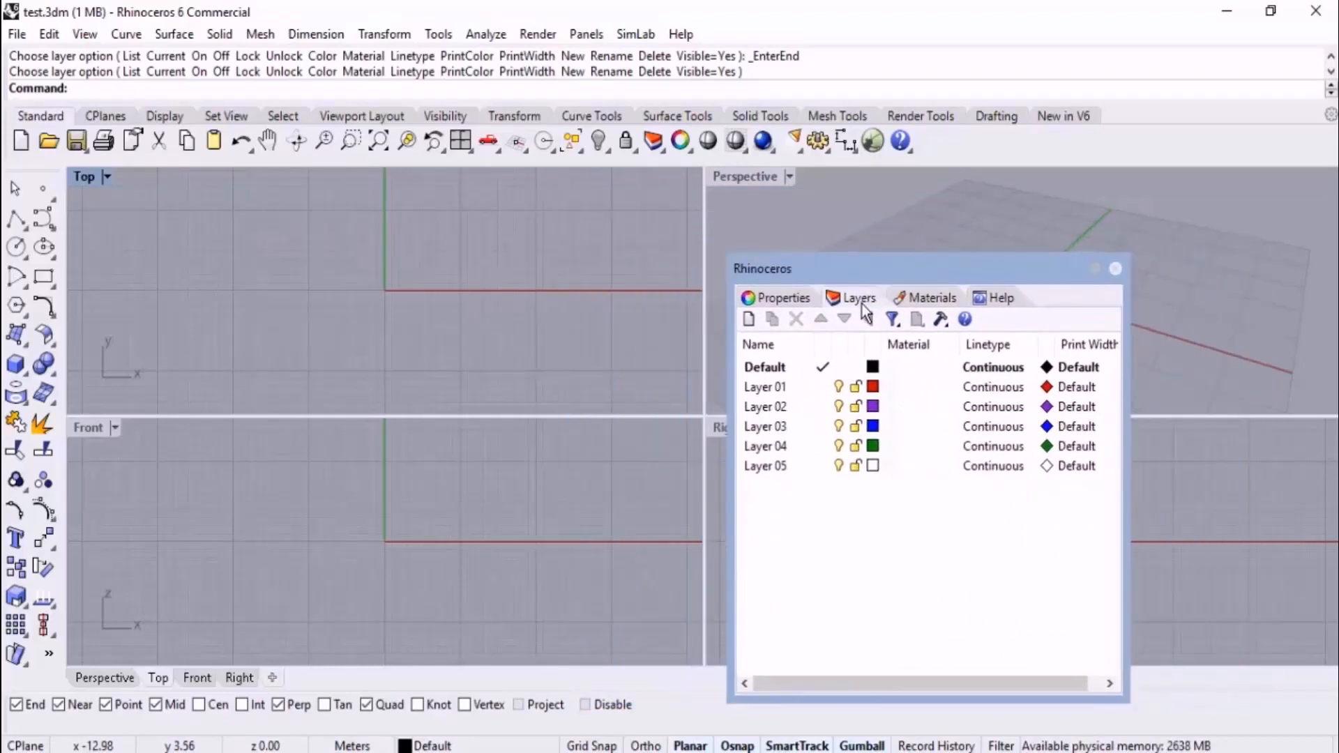
pyautogui.moveTo(863, 307); pyautogui.dragTo(401, 307)
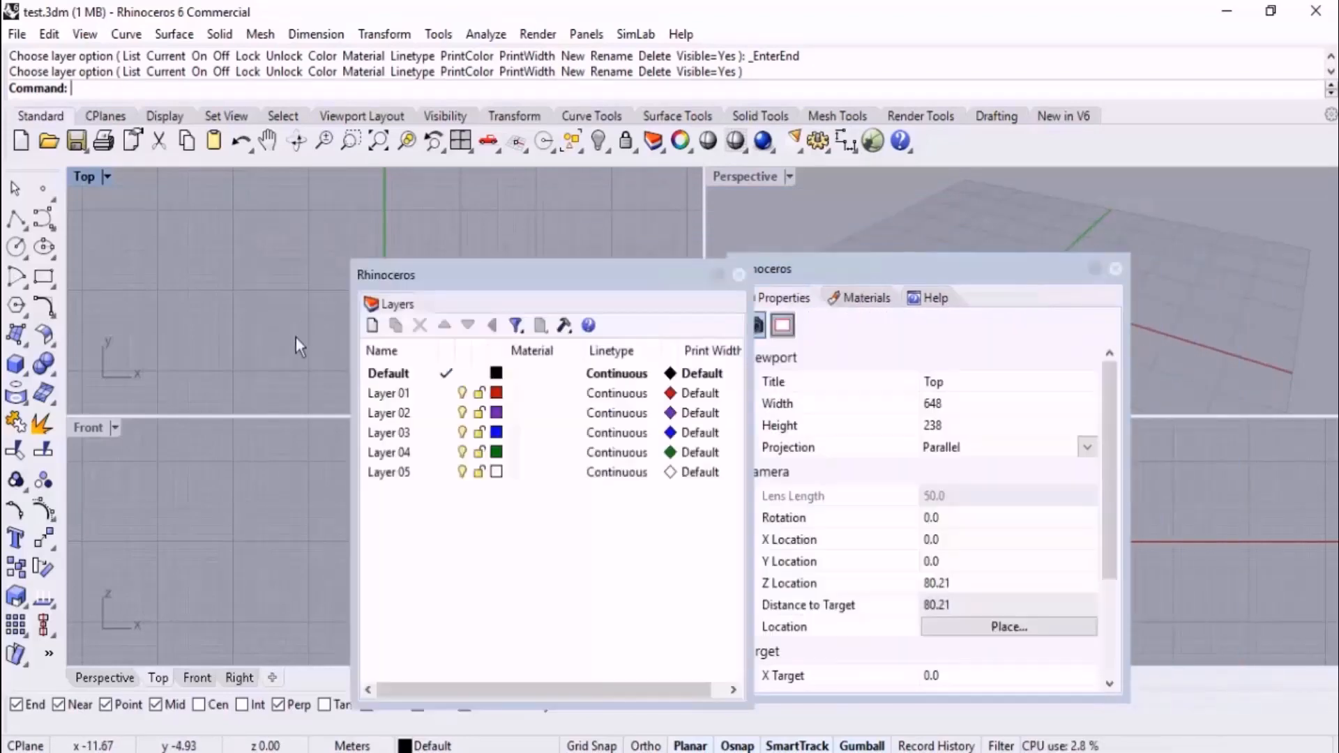
pyautogui.moveTo(619, 301); pyautogui.dragTo(417, 287)
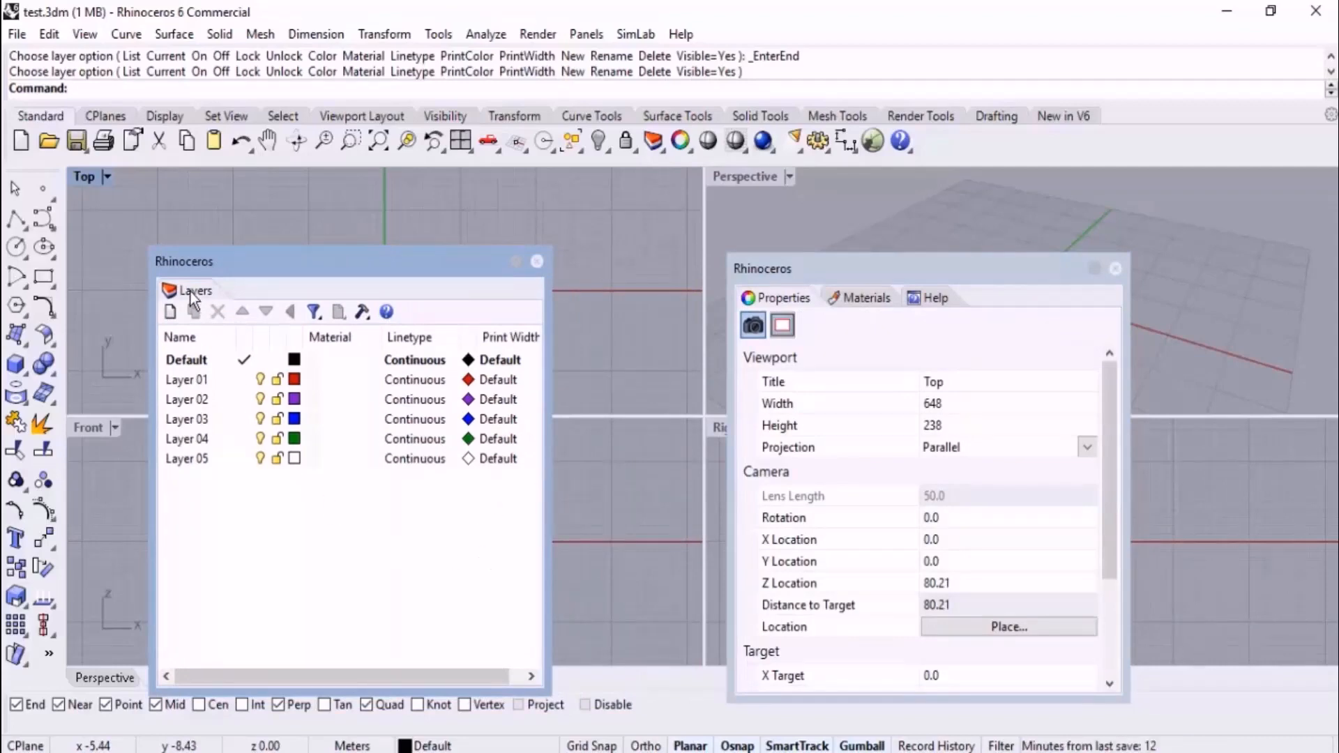
pyautogui.moveTo(193, 291); pyautogui.dragTo(1331, 287)
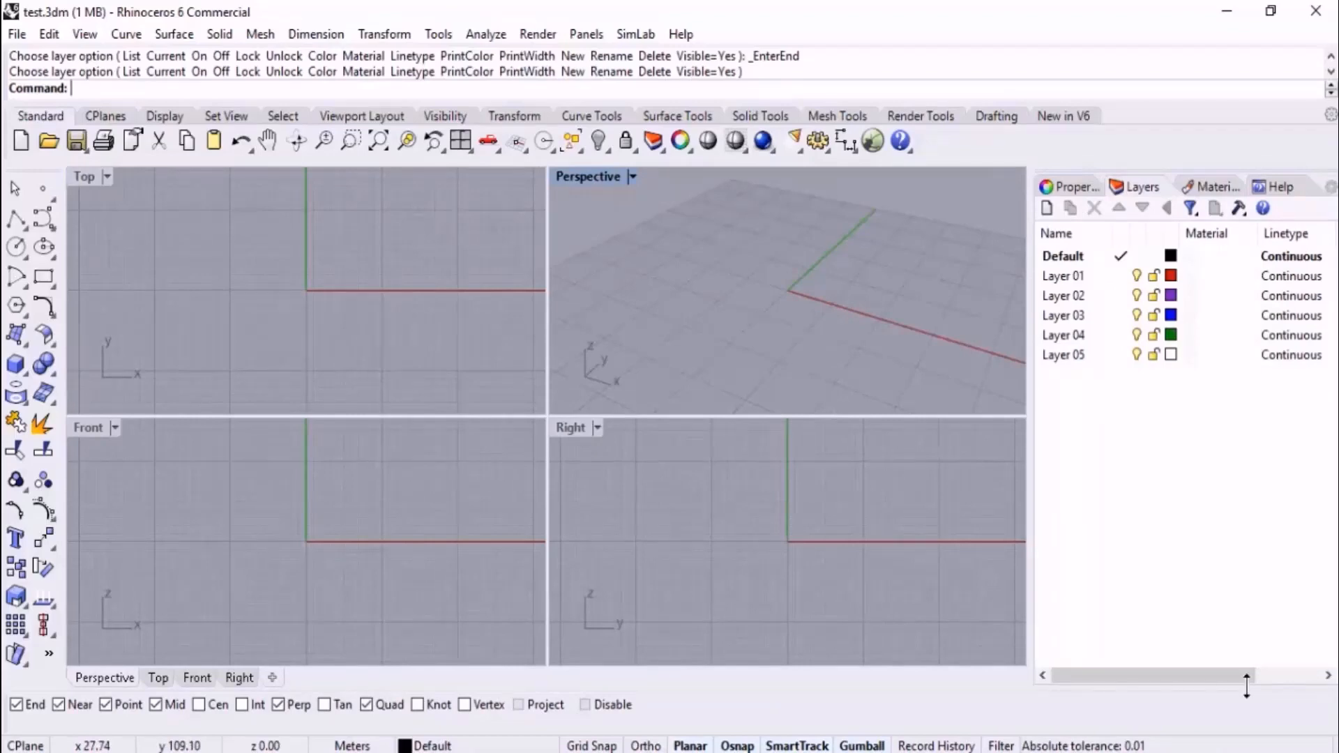
# Detach and close the Help panel, and add the Display panel to the docked panel group
pyautogui.click(1280, 187)
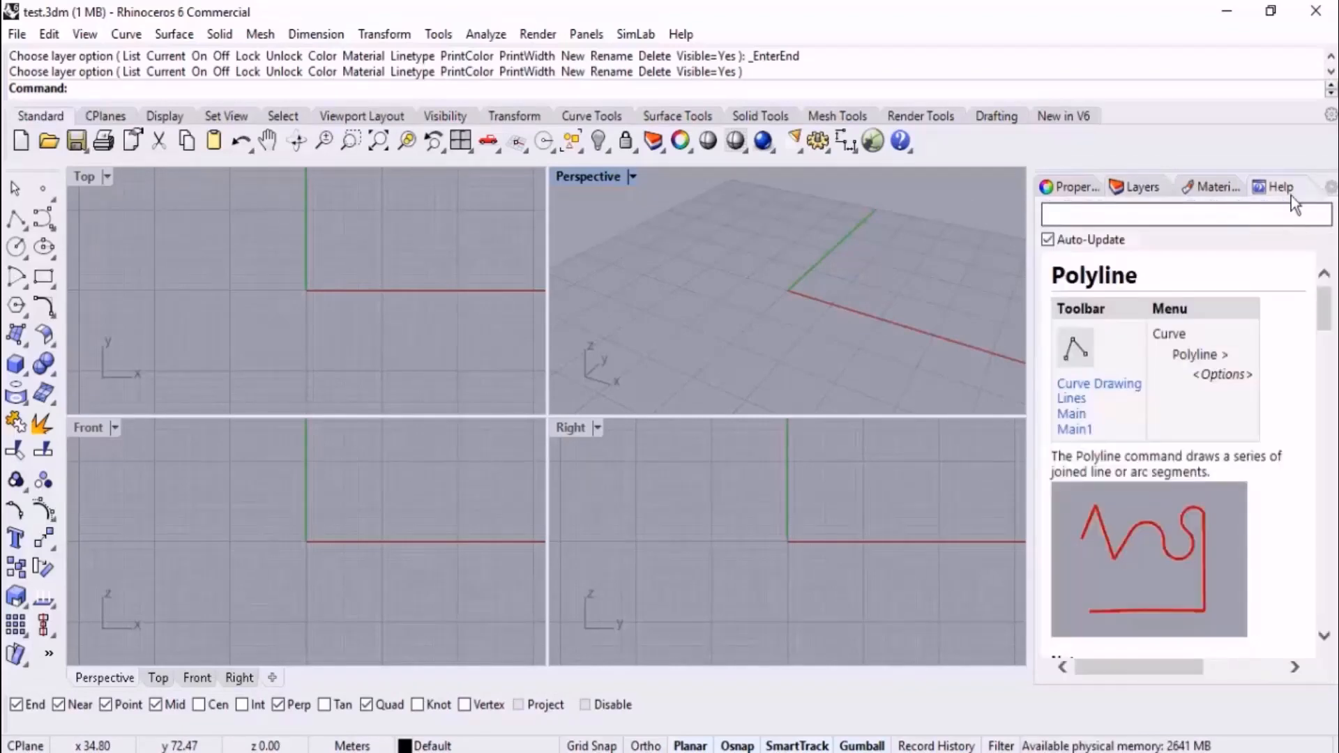
pyautogui.moveTo(1004, 248); pyautogui.dragTo(537, 294)
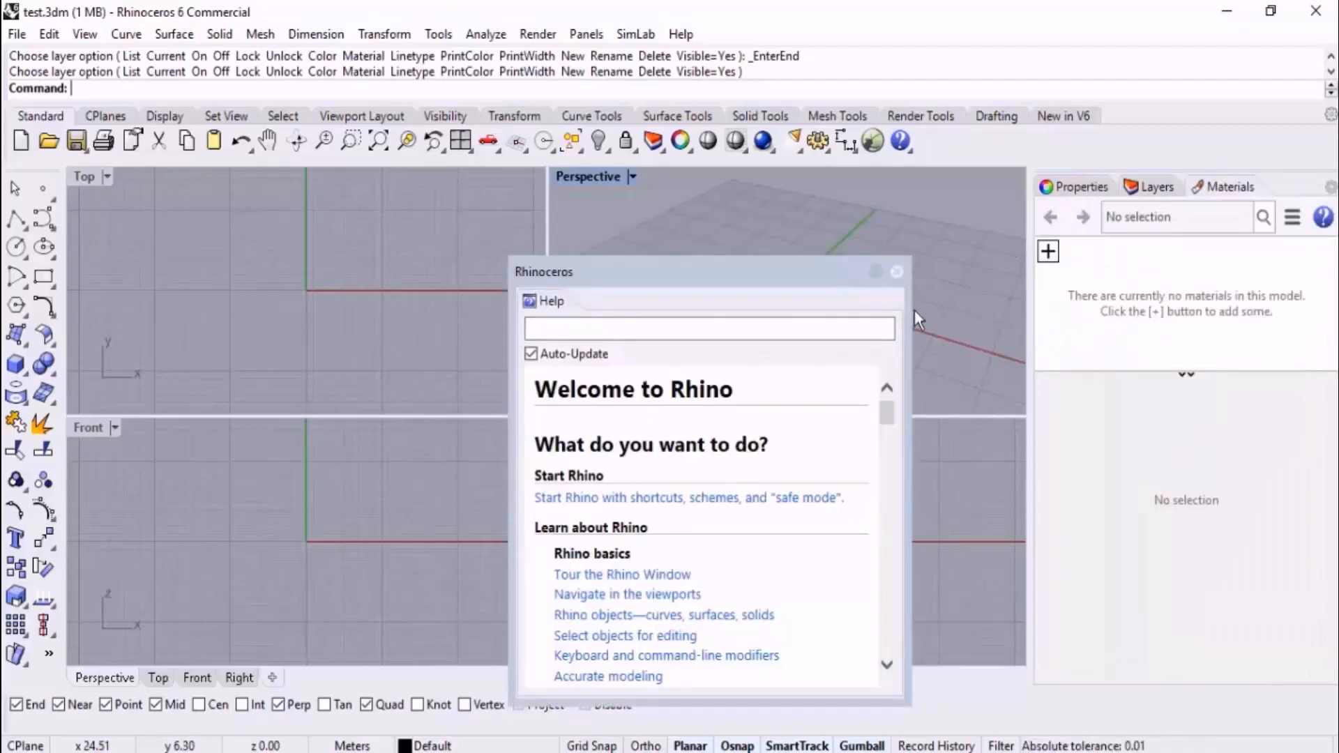
pyautogui.click(897, 271)
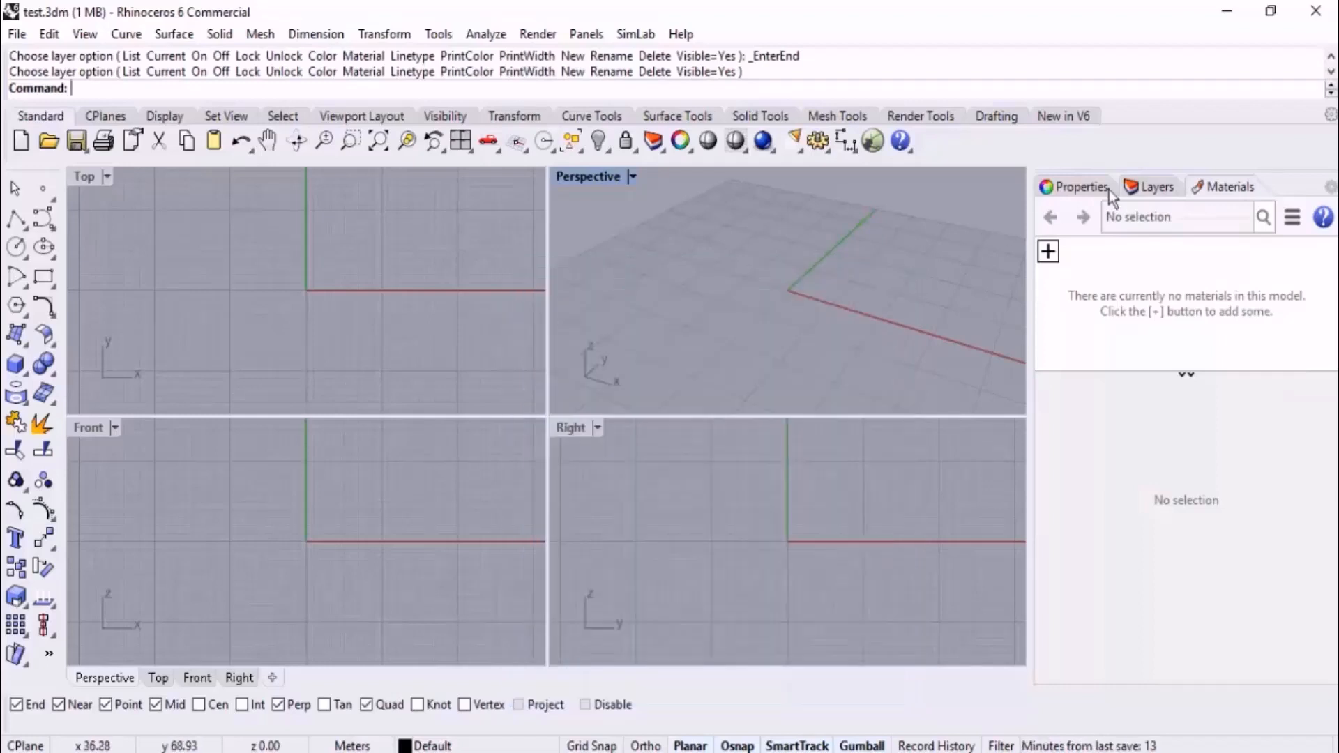
pyautogui.click(1329, 186)
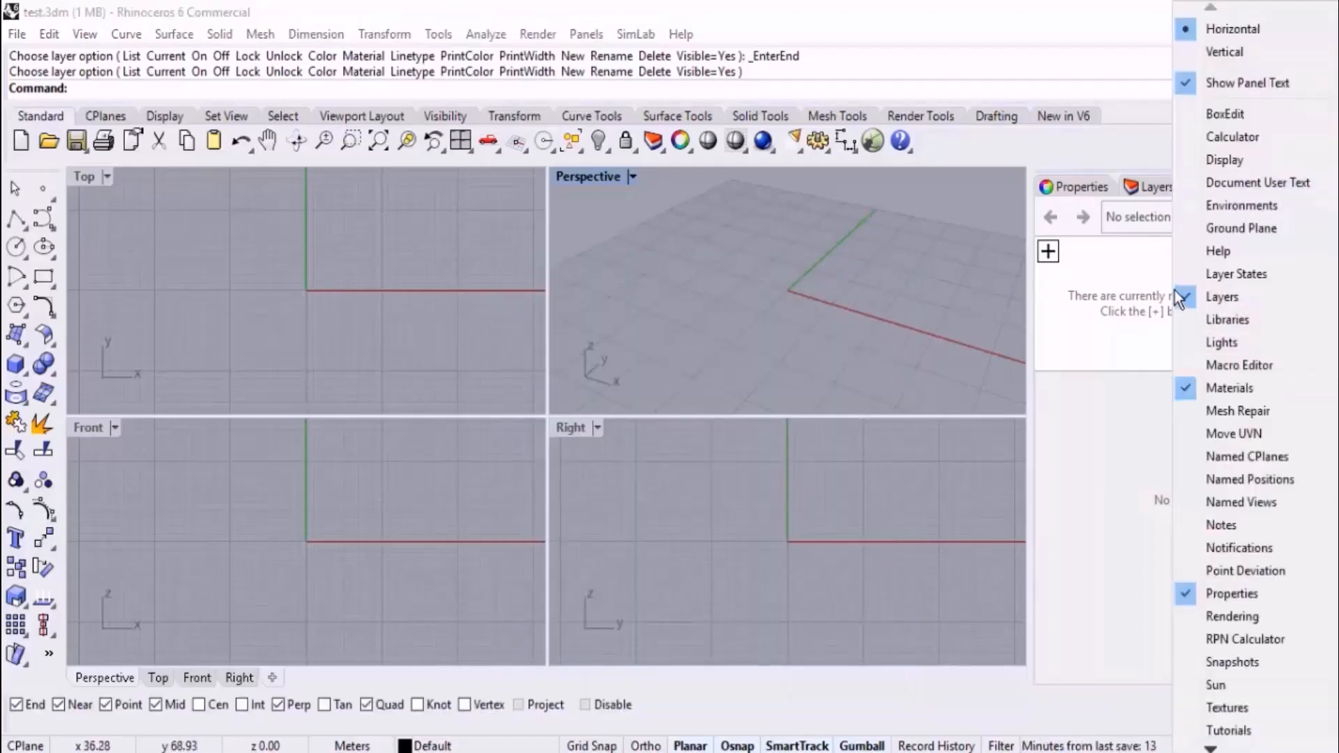
pyautogui.click(1220, 161)
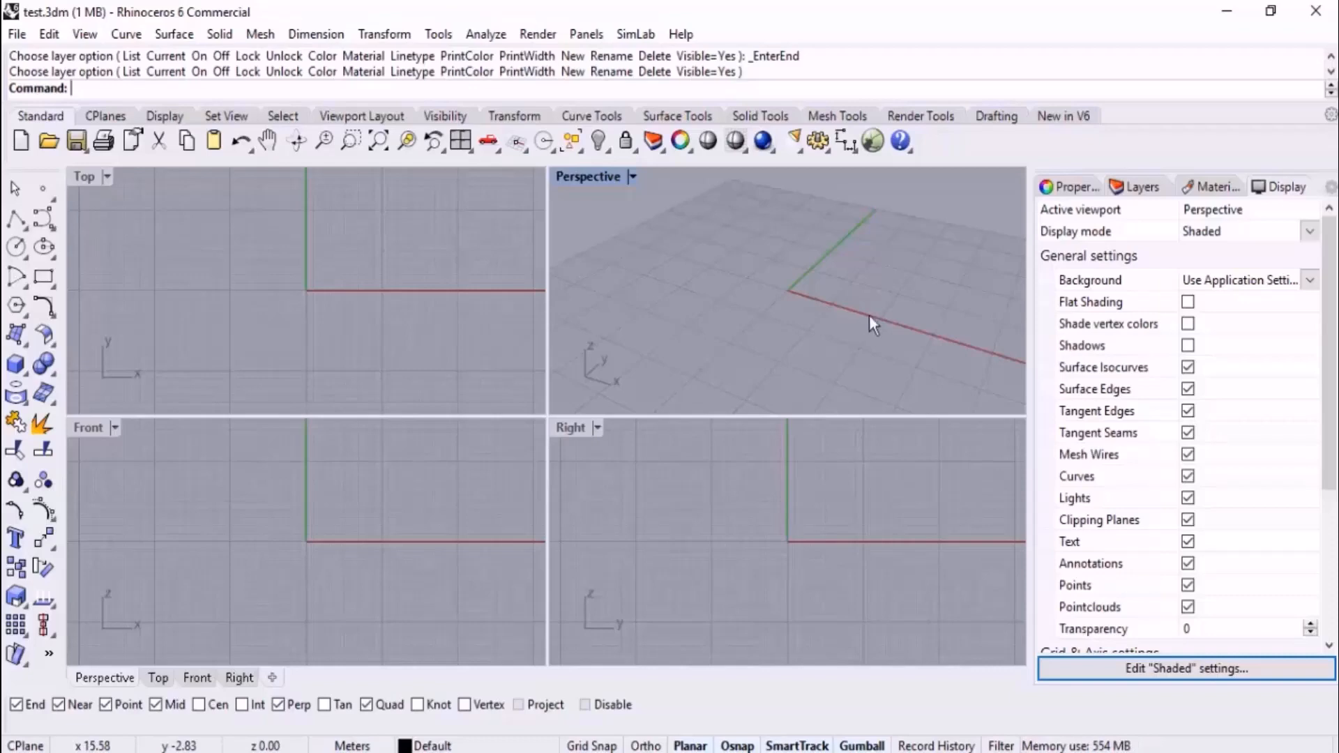
# Float and close the whole panel group, and restore it with Properties active, docked to the right of the viewports
pyautogui.moveTo(1135, 171); pyautogui.dragTo(705, 244)
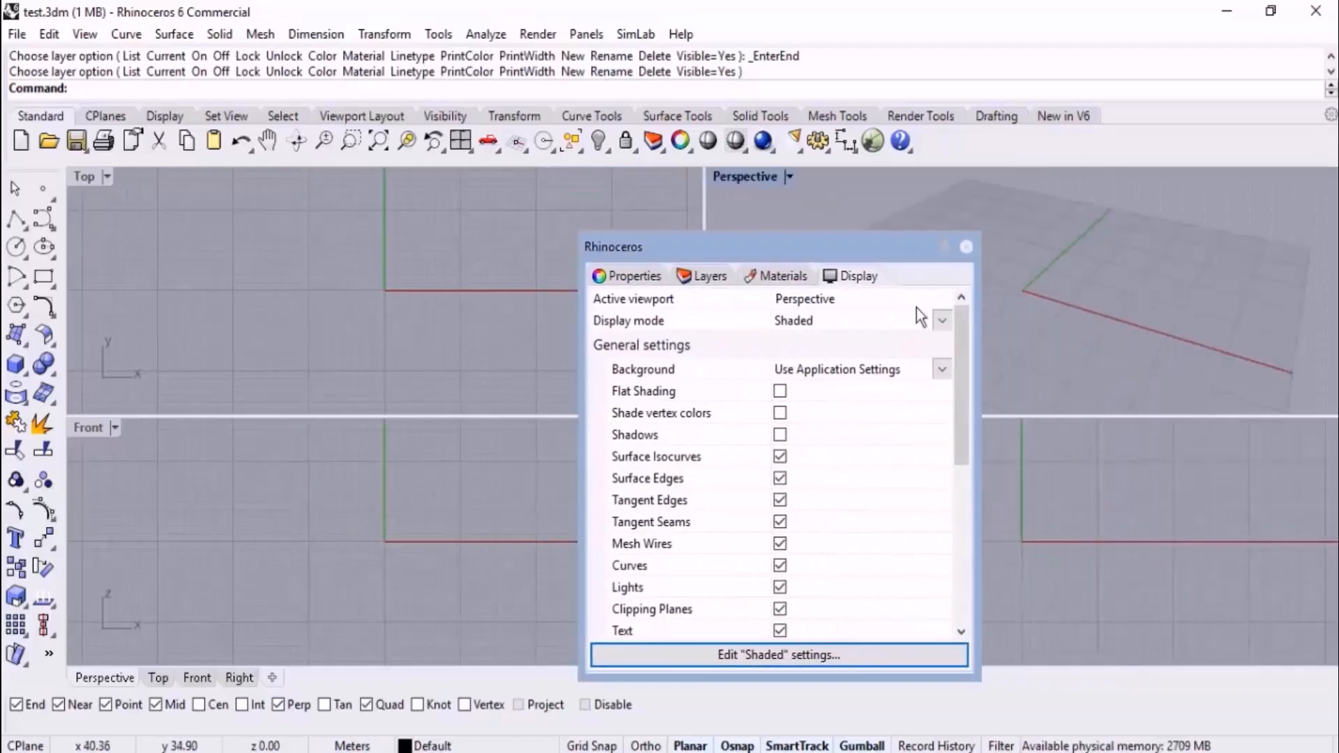
pyautogui.click(966, 248)
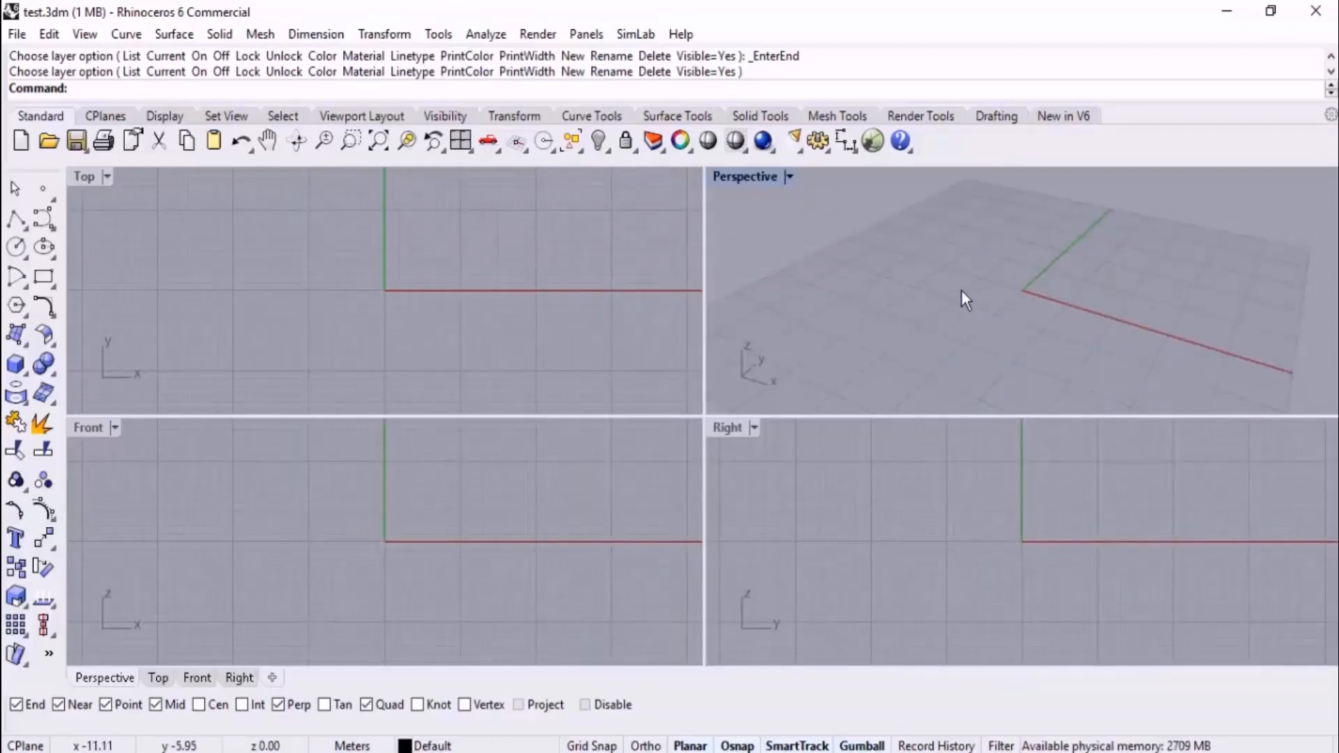
pyautogui.press('F3')
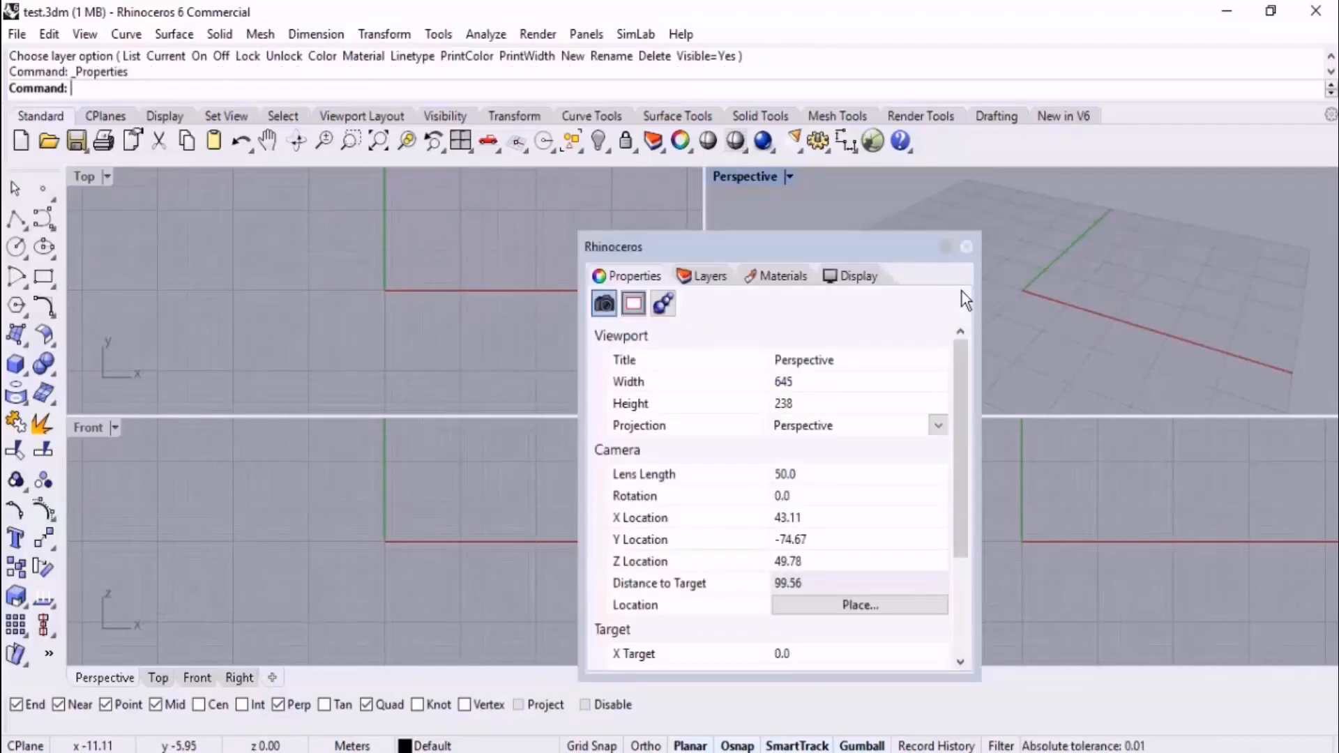
pyautogui.moveTo(829, 251); pyautogui.dragTo(1213, 298)
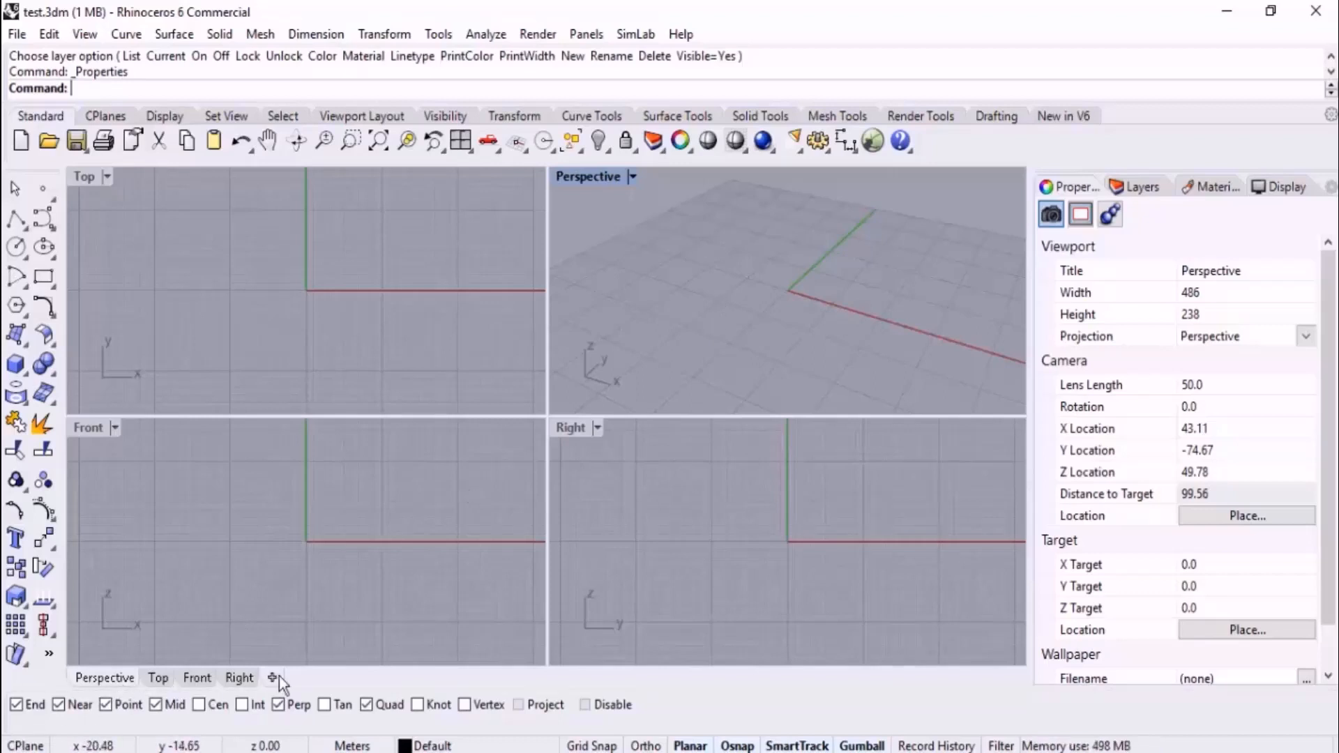
# Maximize the Perspective viewport and create a five-sided inscribed solid pyramid beside the origin, with its base on the construction plane
pyautogui.doubleClick(583, 177)
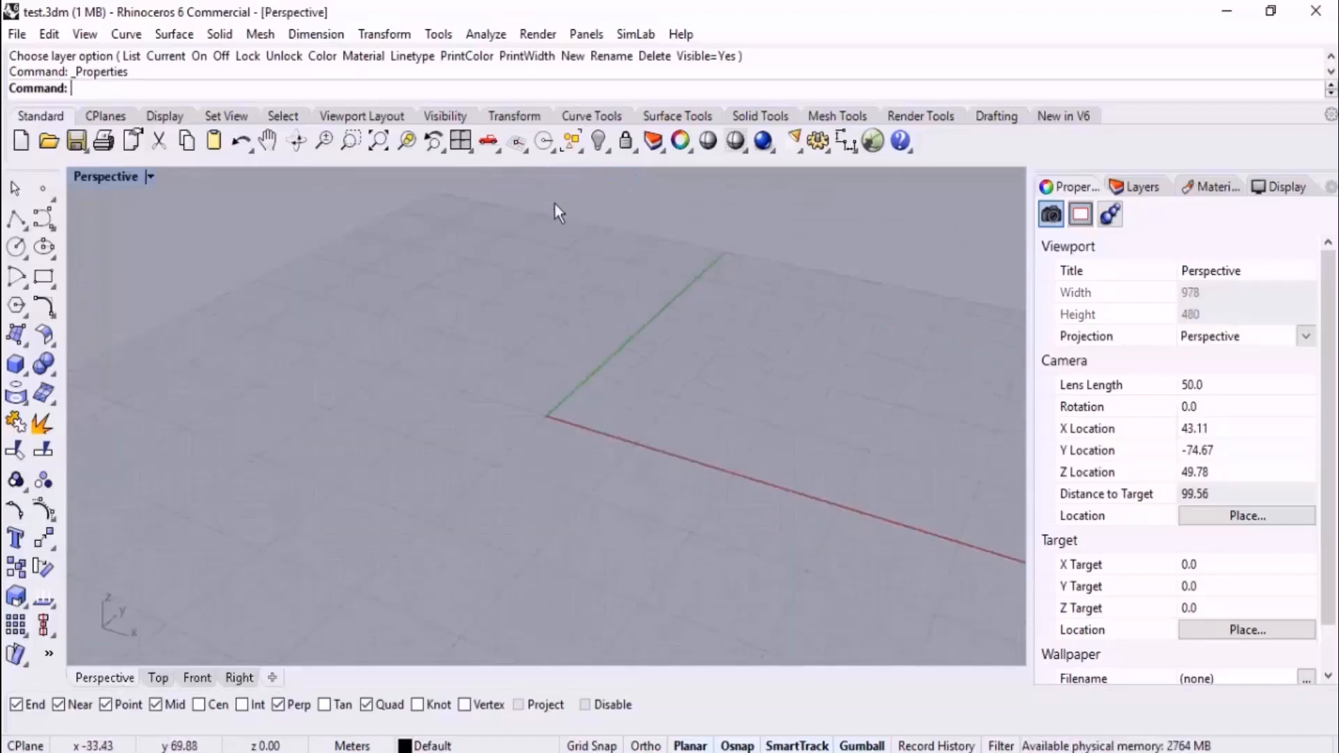
pyautogui.scroll(-4, 522, 422)
pyautogui.moveTo(521, 421); pyautogui.dragTo(488, 412, button='right')
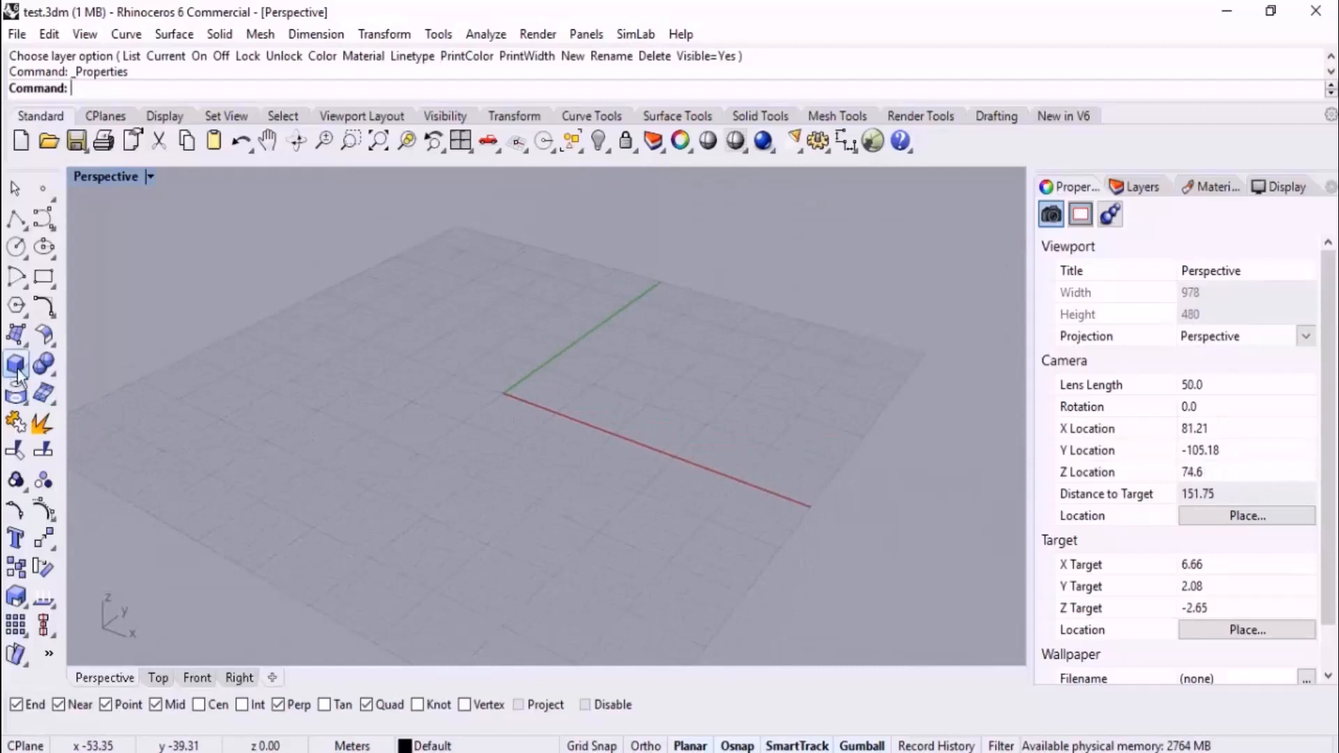
pyautogui.click(16, 365)
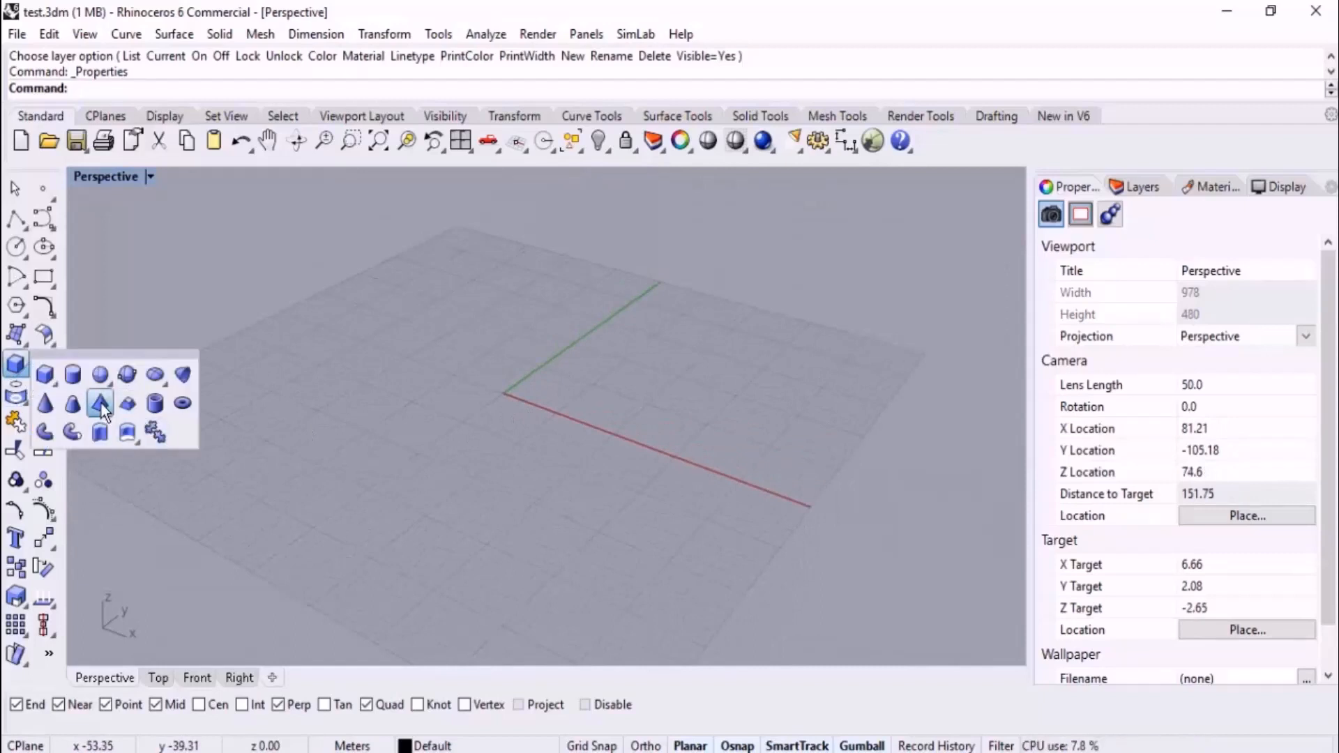
pyautogui.click(101, 403)
pyautogui.click(431, 417)
pyautogui.click(442, 488)
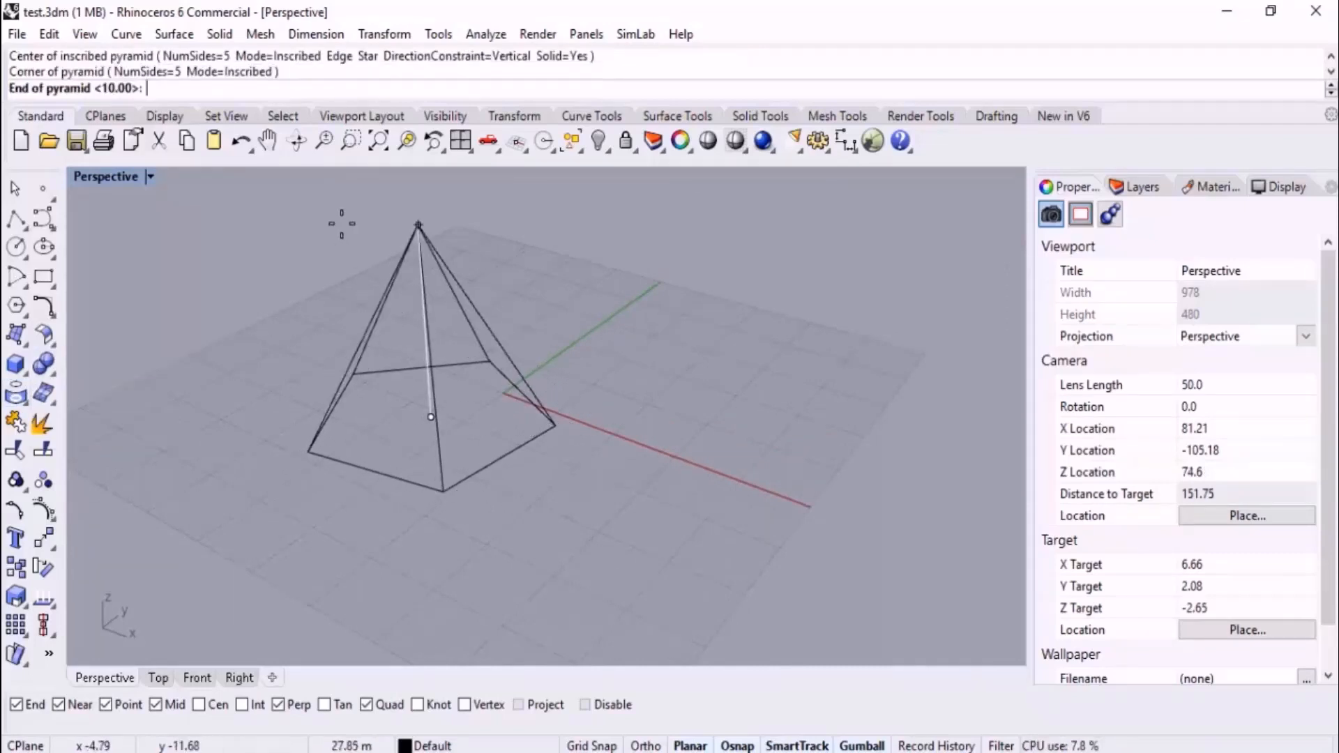
pyautogui.scroll(-3, 388, 288)
pyautogui.click(370, 246)
pyautogui.scroll(-2, 410, 387)
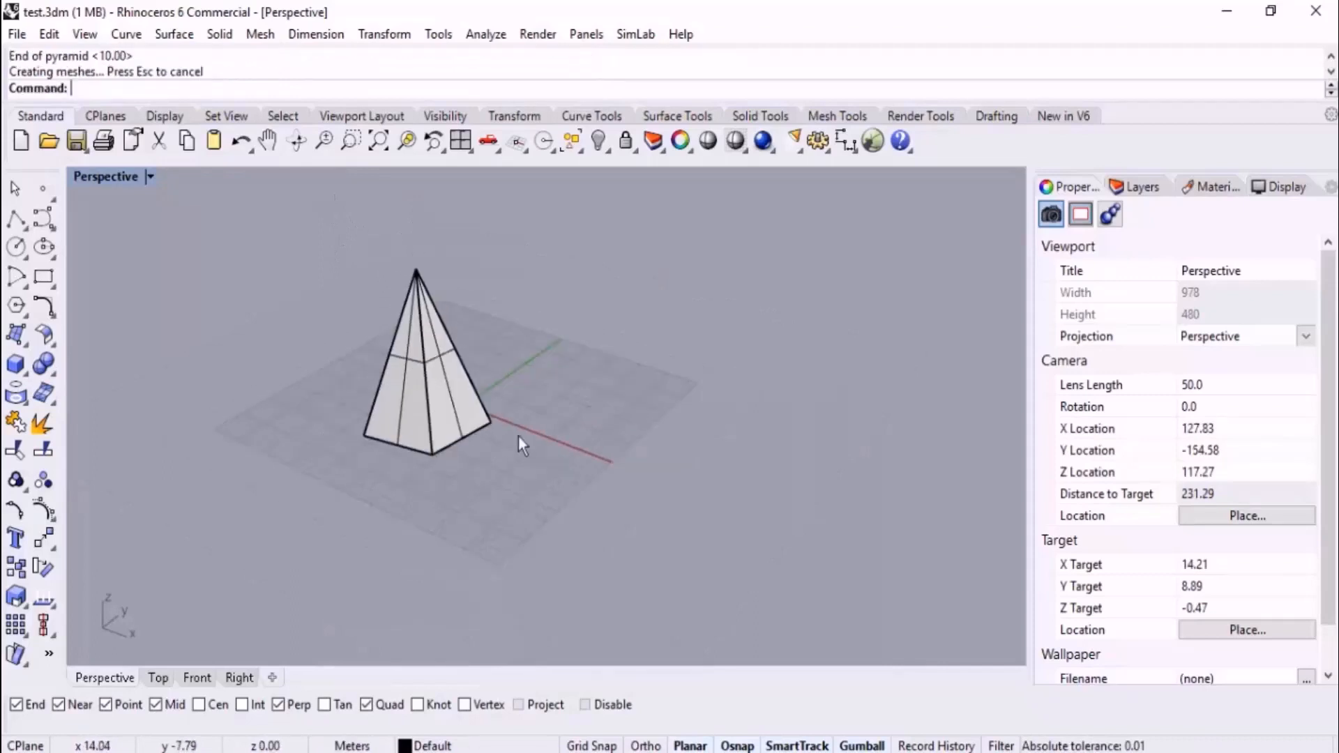
# View the pyramid from another angle in Perspective, and switch to the maximized Top viewport
pyautogui.moveTo(572, 450)
pyautogui.mouseDown(button='right')
pyautogui.moveTo(694, 338)
pyautogui.moveTo(466, 411)
pyautogui.mouseUp(button='right')
pyautogui.scroll(2, 585, 417)
pyautogui.moveTo(708, 421); pyautogui.dragTo(332, 332, button='right')
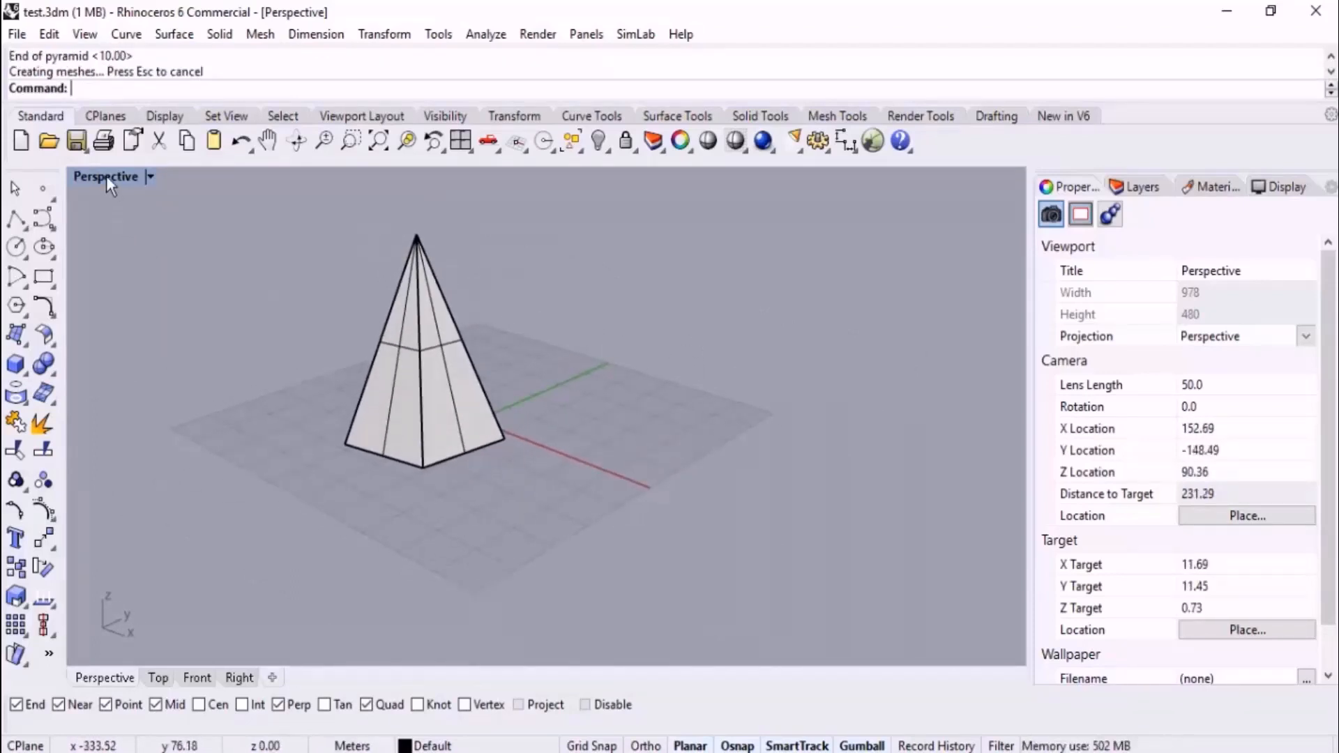
pyautogui.click(158, 677)
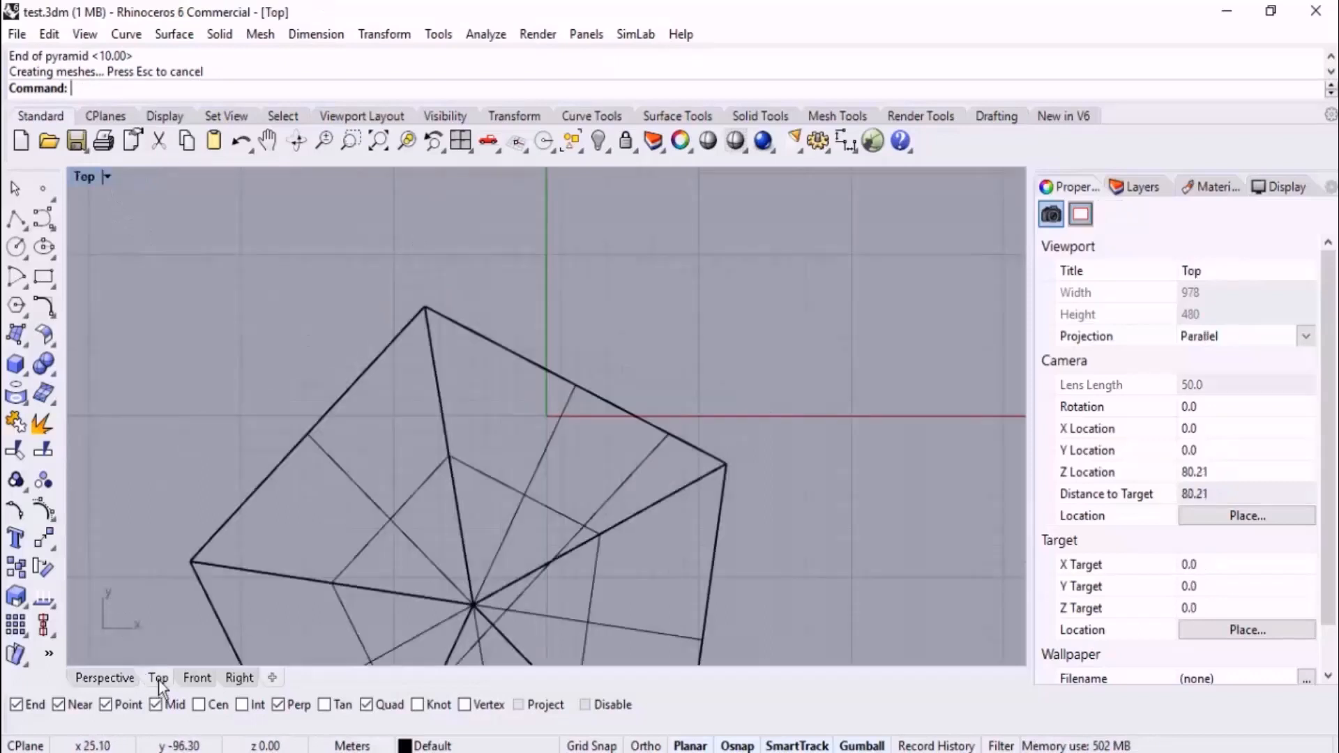
# View the pyramid in the Top, Front and Right viewports, and return to Perspective to see it from a higher angle
pyautogui.scroll(-3, 424, 322)
pyautogui.click(198, 677)
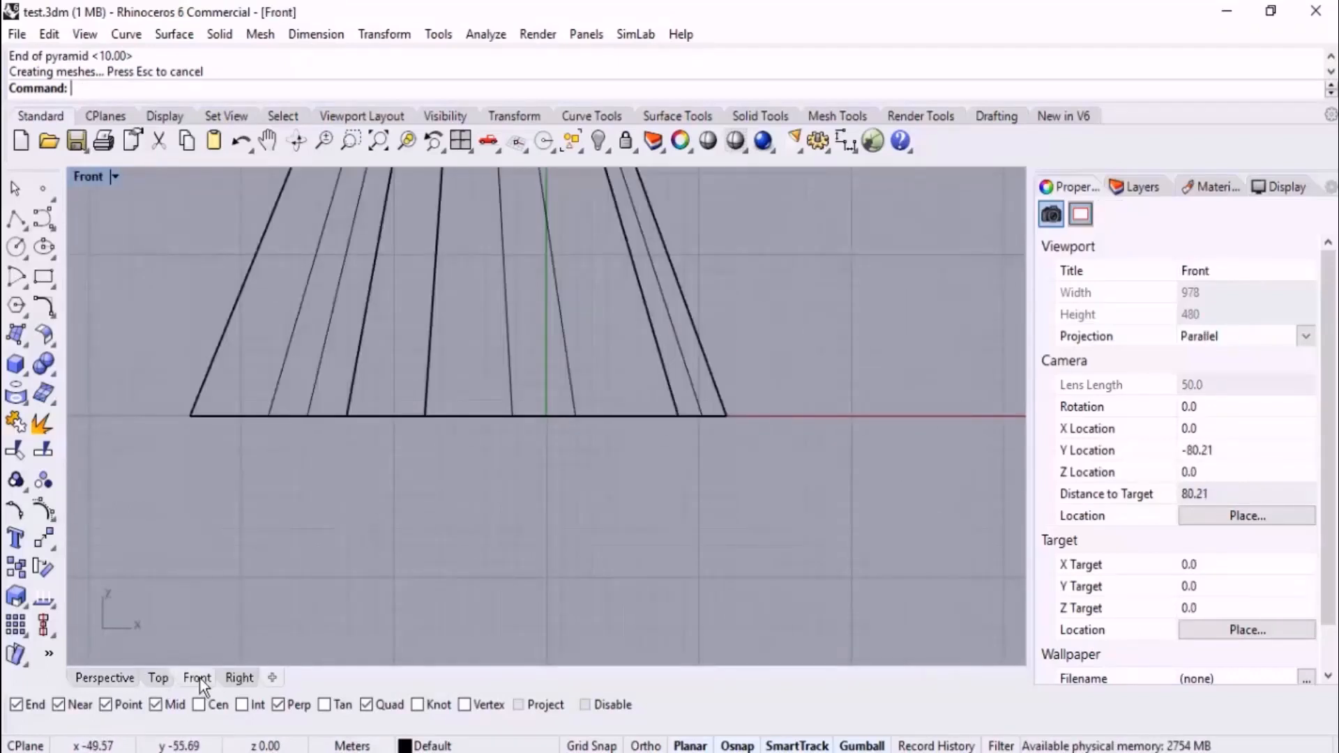
pyautogui.click(239, 677)
pyautogui.scroll(-3, 471, 467)
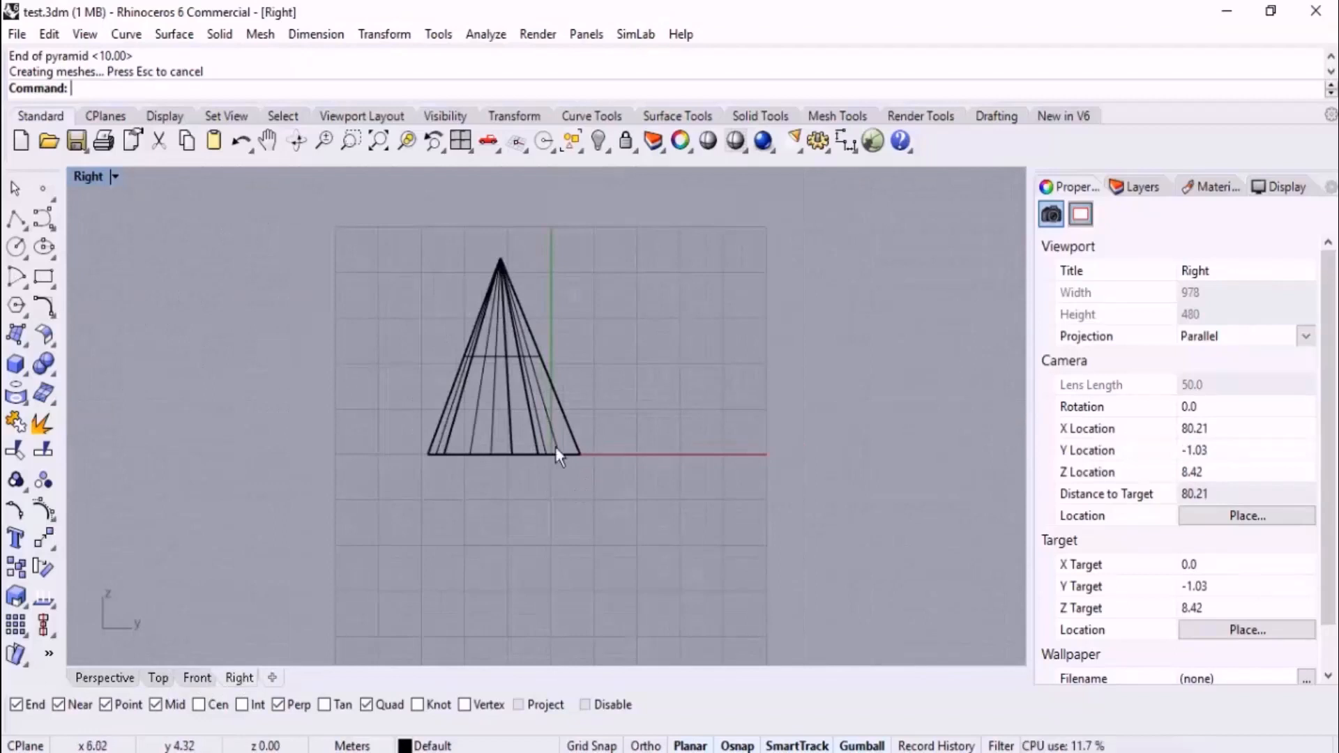
pyautogui.click(101, 678)
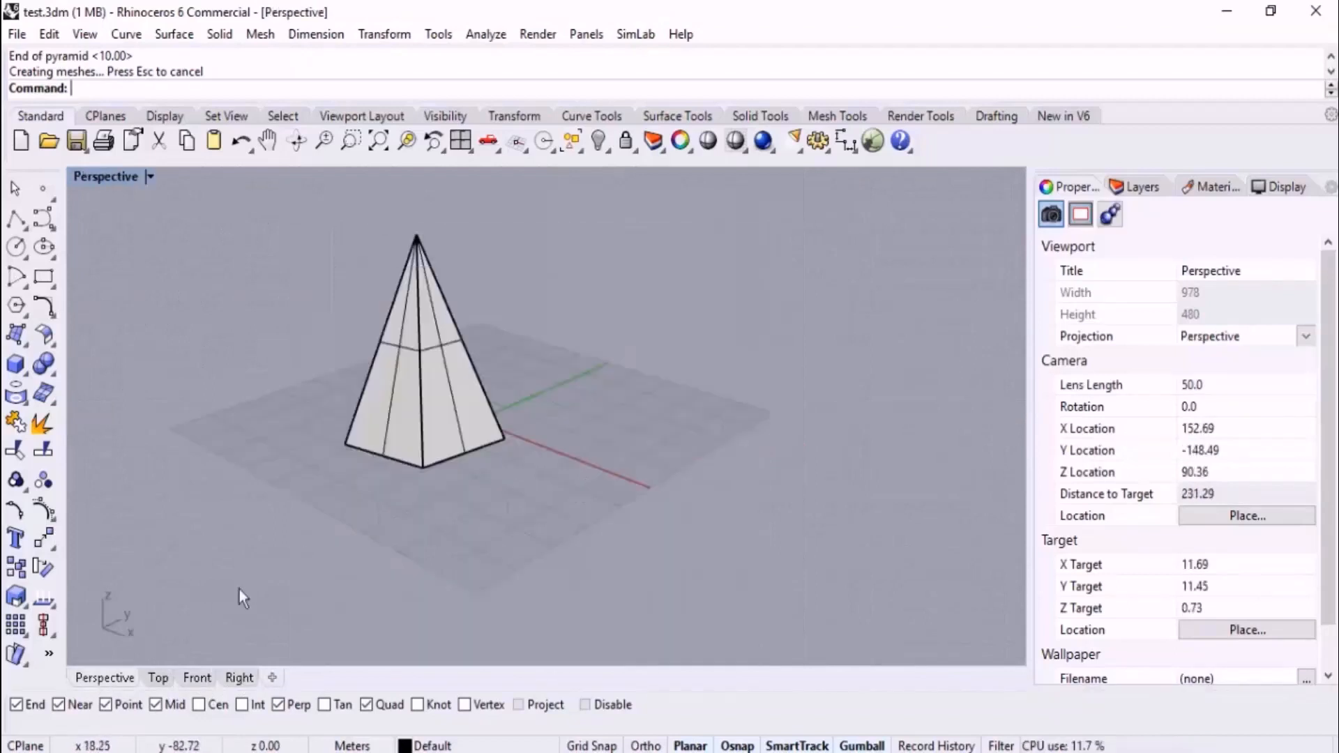
pyautogui.scroll(-4, 585, 441)
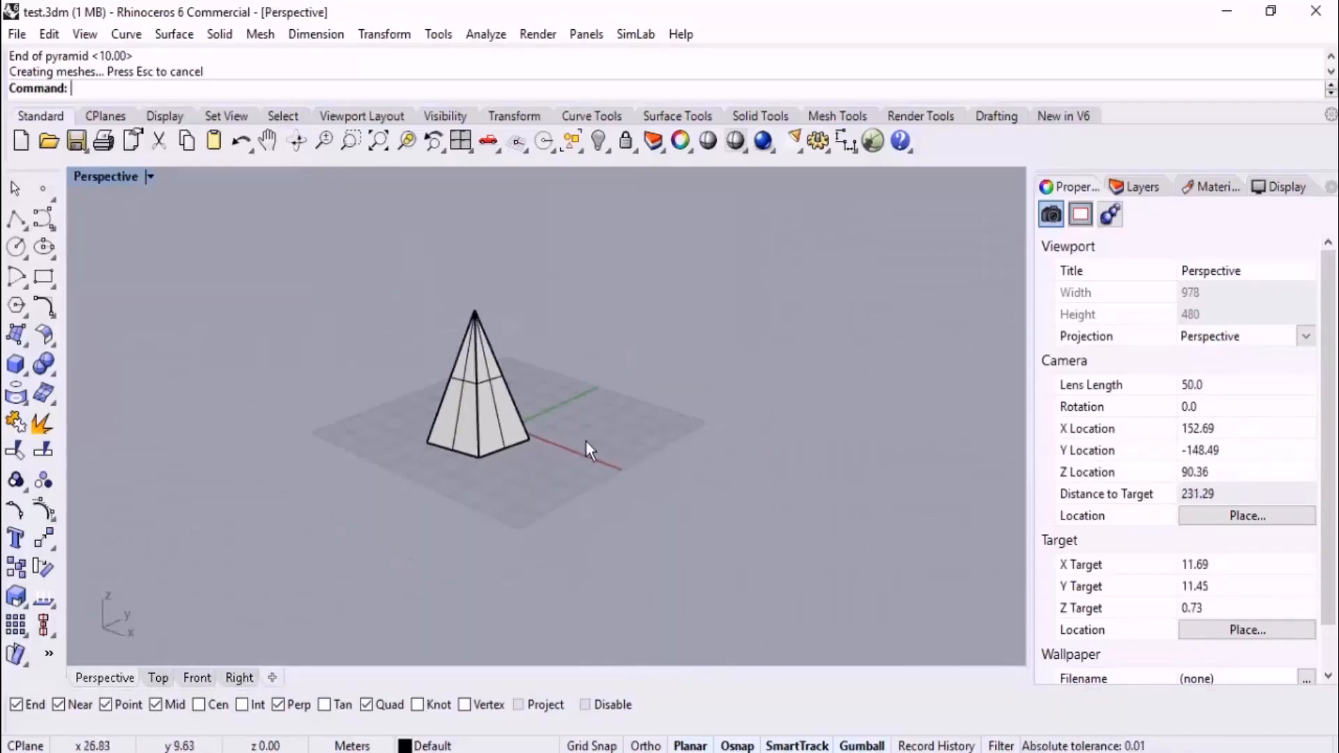
pyautogui.scroll(6, 471, 314)
pyautogui.scroll(-4, 555, 280)
pyautogui.moveTo(555, 280); pyautogui.dragTo(556, 449, button='right')
pyautogui.scroll(2, 556, 450)
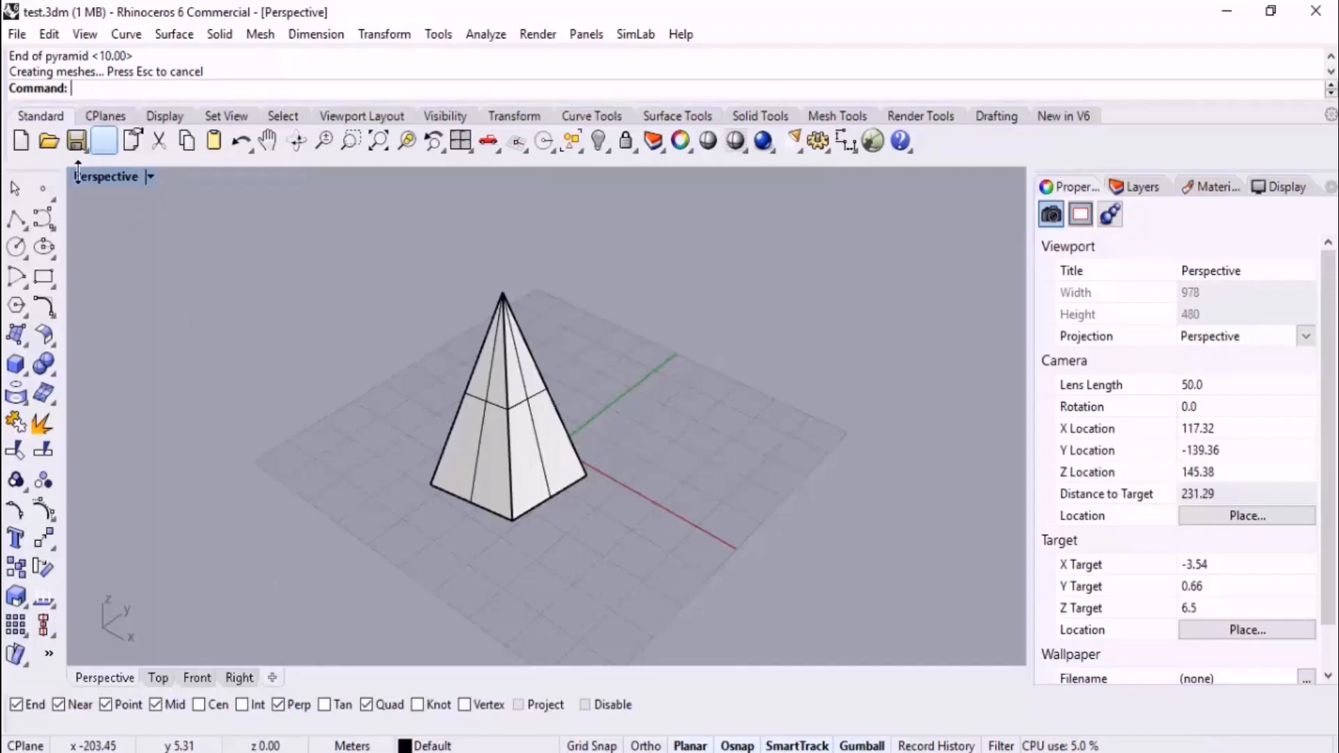
# Run the ViewportTabs command and hide the viewport tabs
pyautogui.write('ViewportTabs')
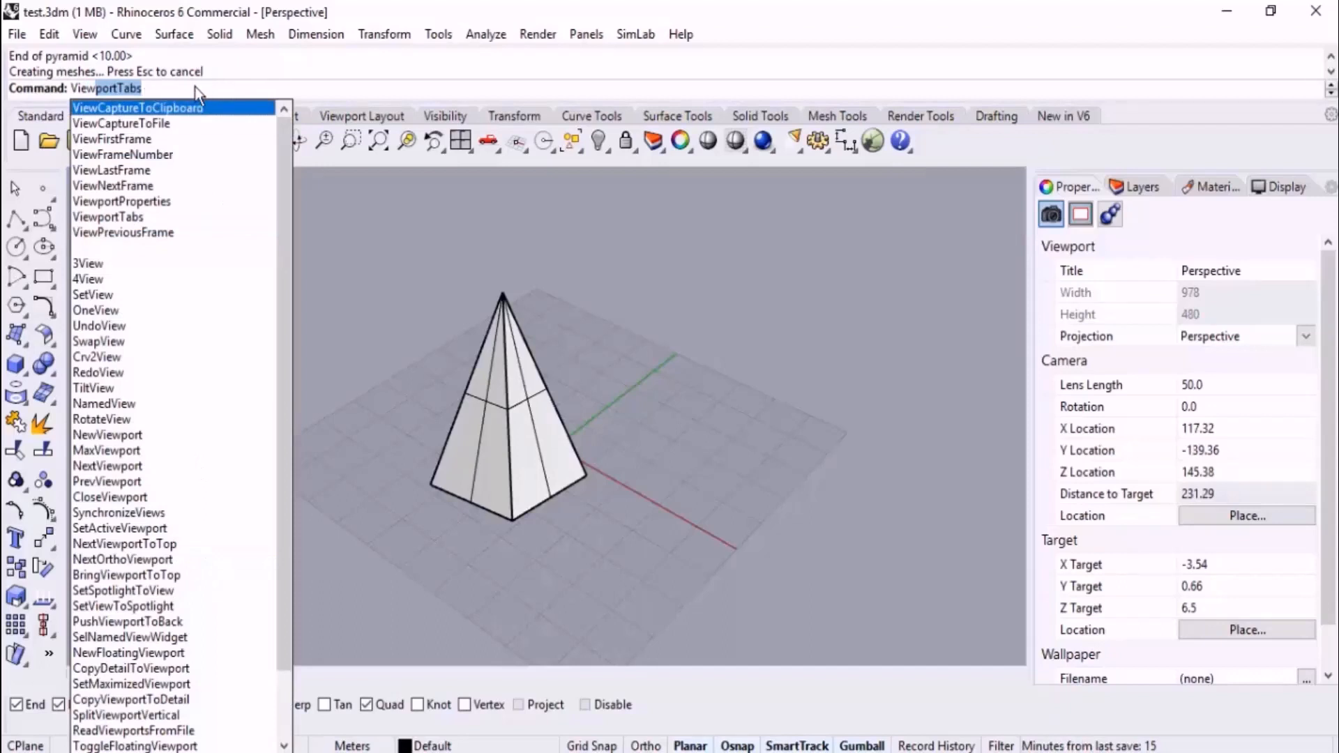
pyautogui.click(161, 216)
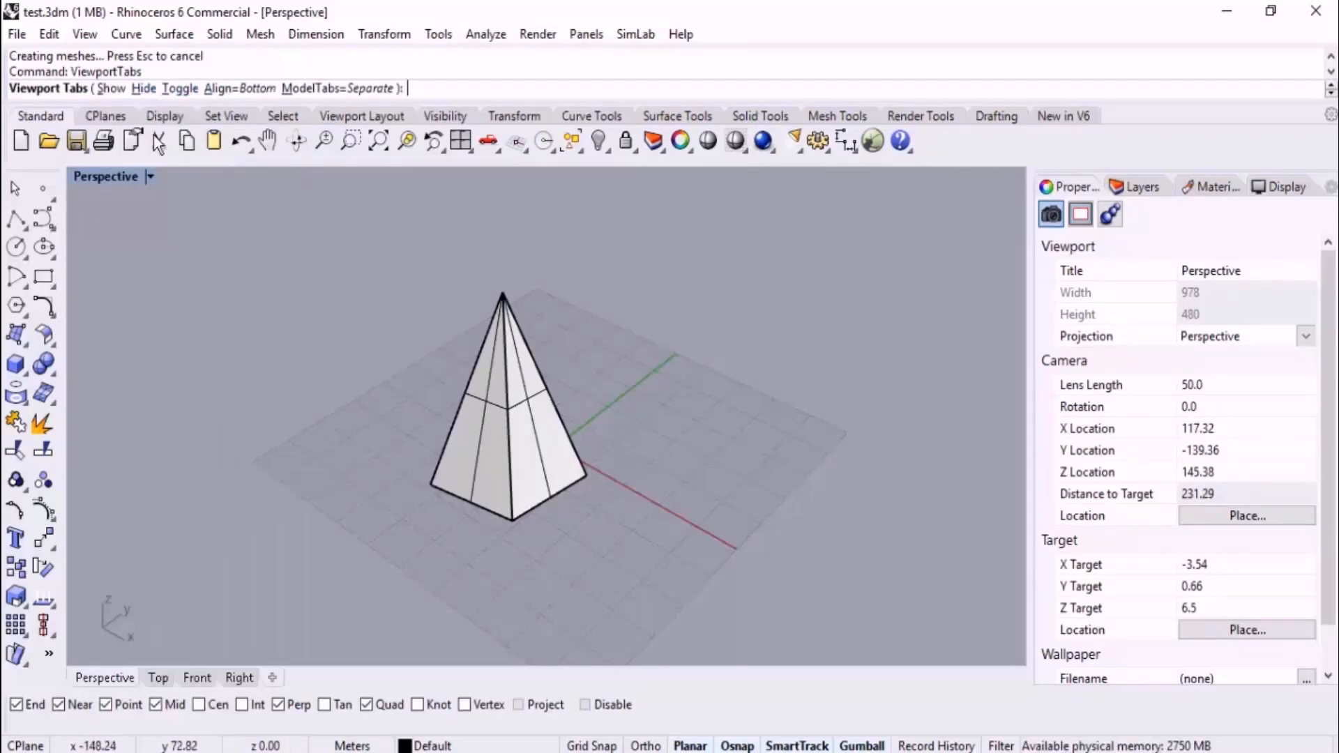
pyautogui.click(143, 87)
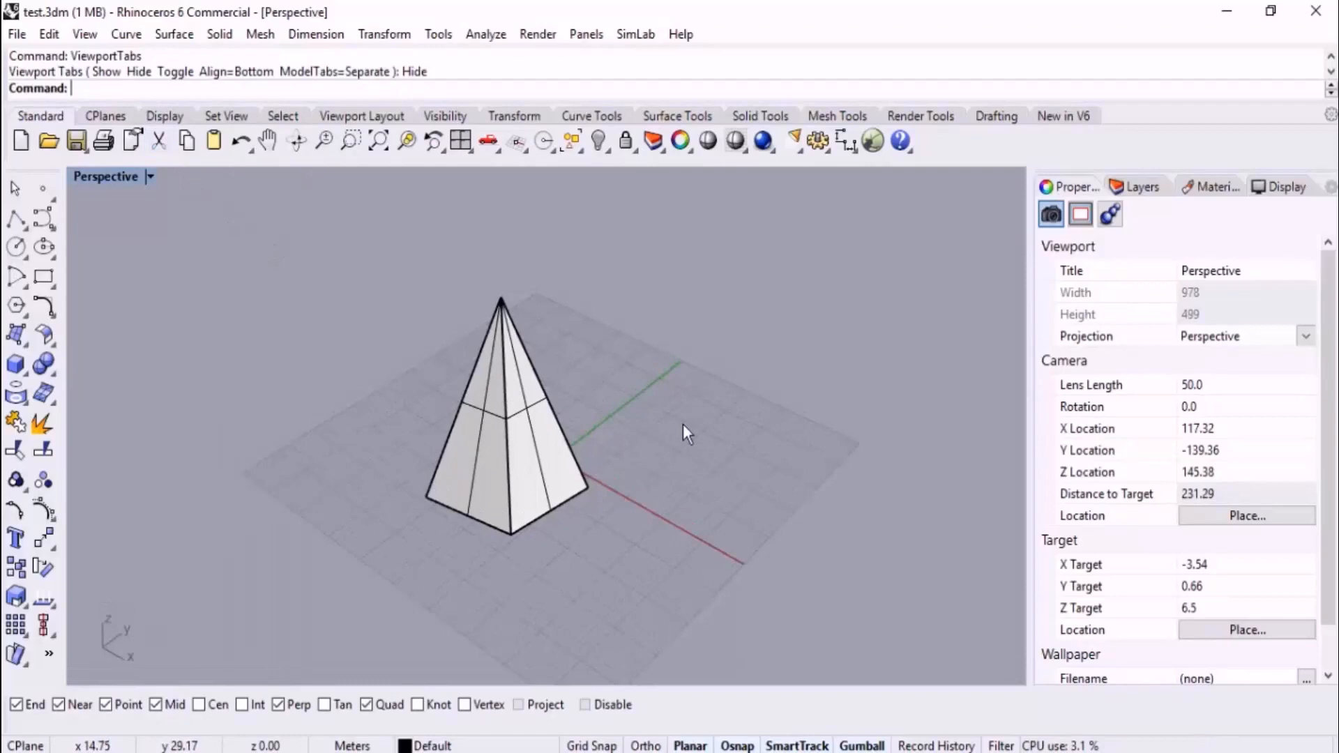
# Run ViewportTabs again and show the viewport tabs below the viewport
pyautogui.rightClick(344, 92)
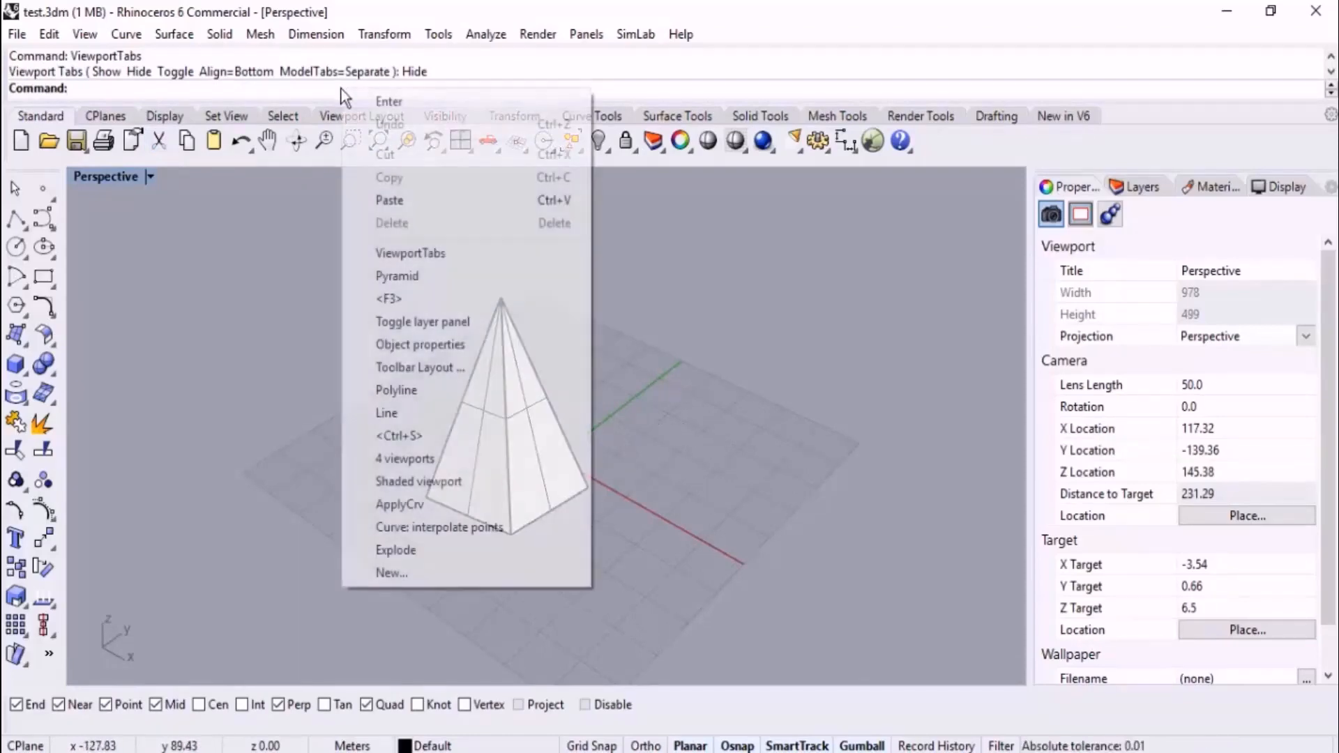
pyautogui.press('Escape')
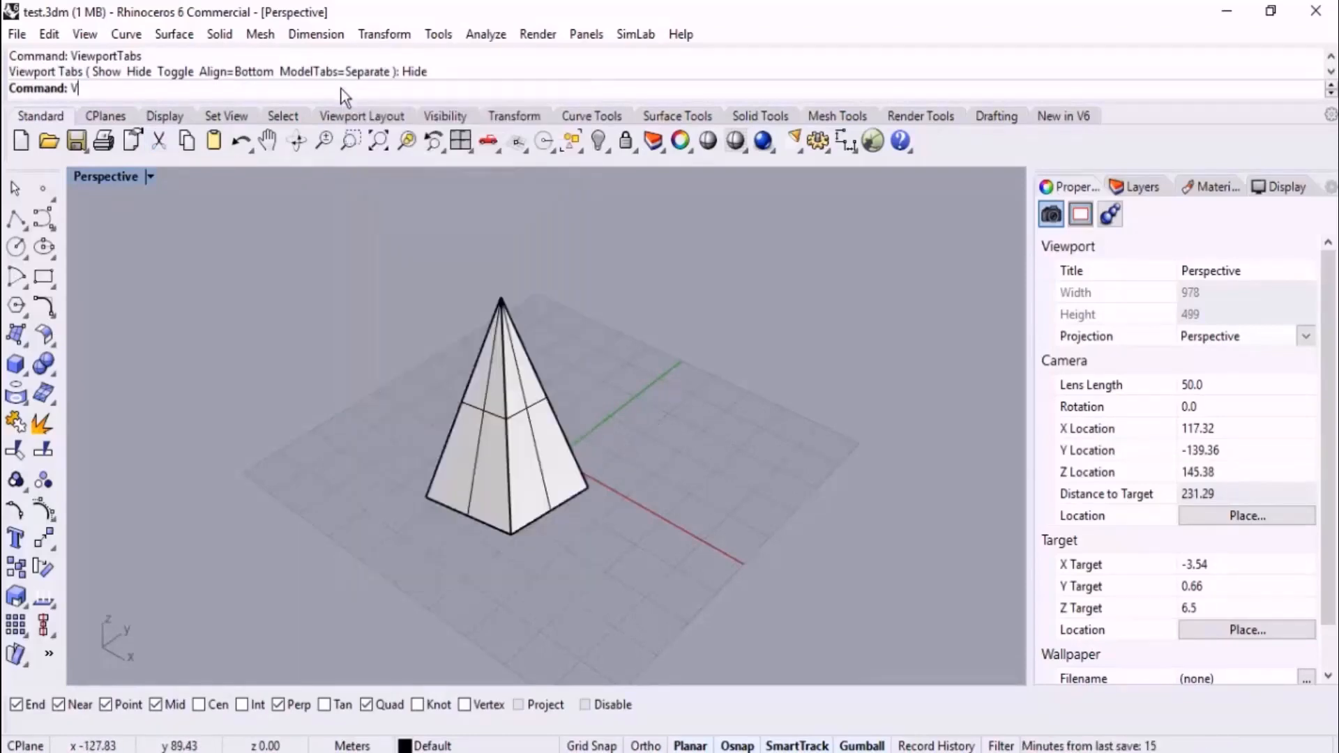
pyautogui.write('ViewportTabs')
pyautogui.press('Return')
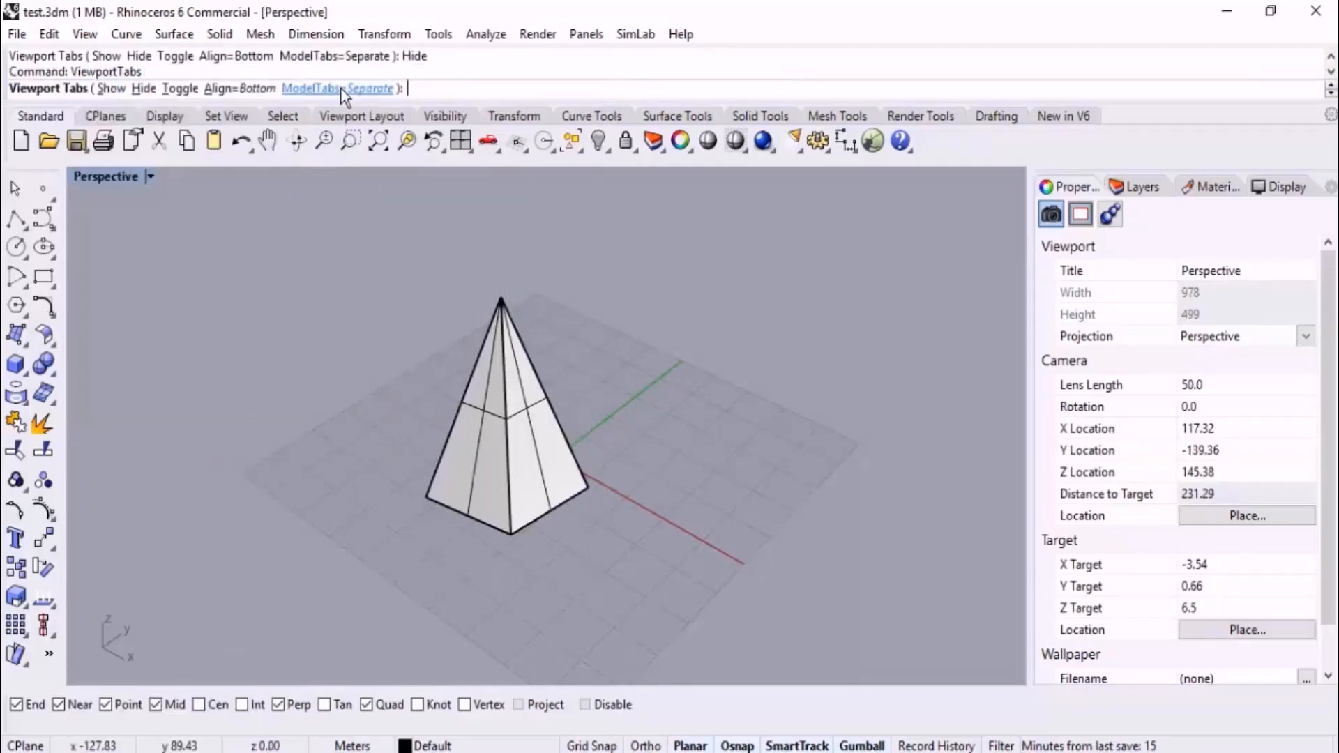
pyautogui.click(110, 89)
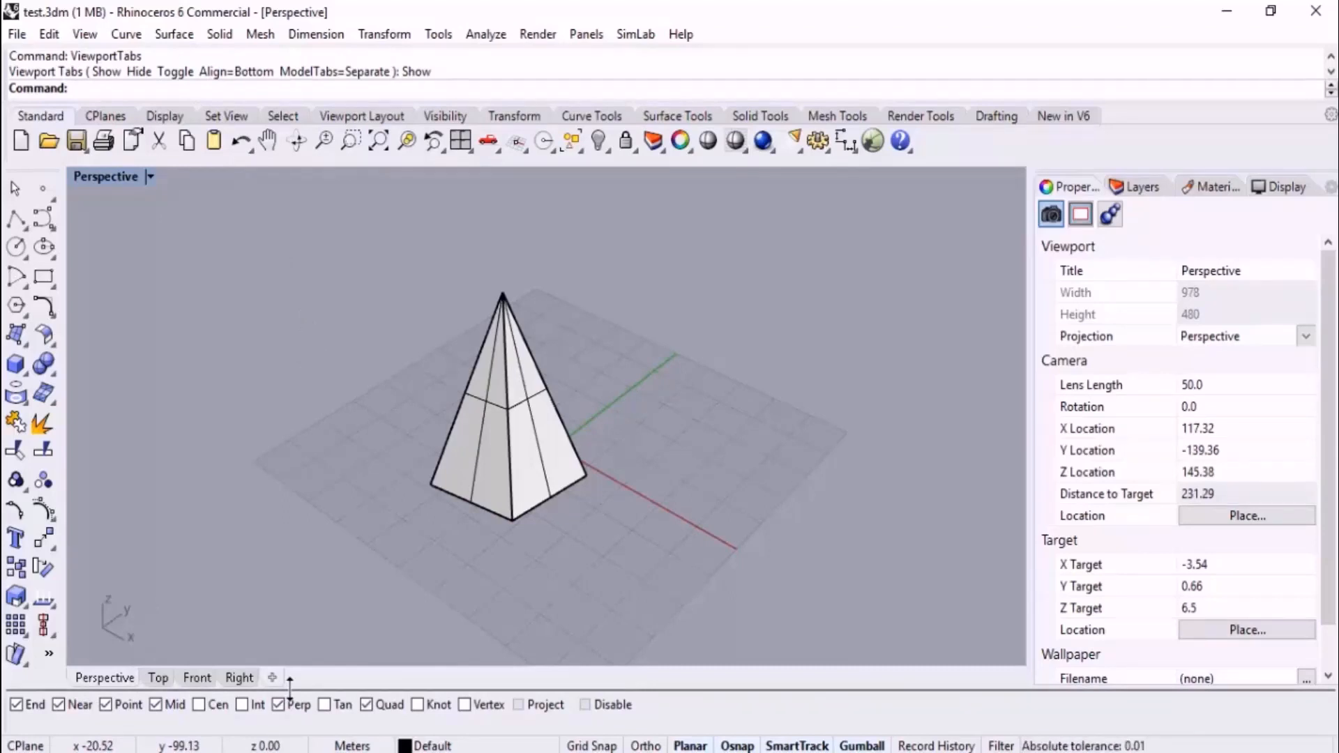
# Combine the viewport tabs into a single Model tab, and run ViewportTabs with the Show option
pyautogui.rightClick(90, 679)
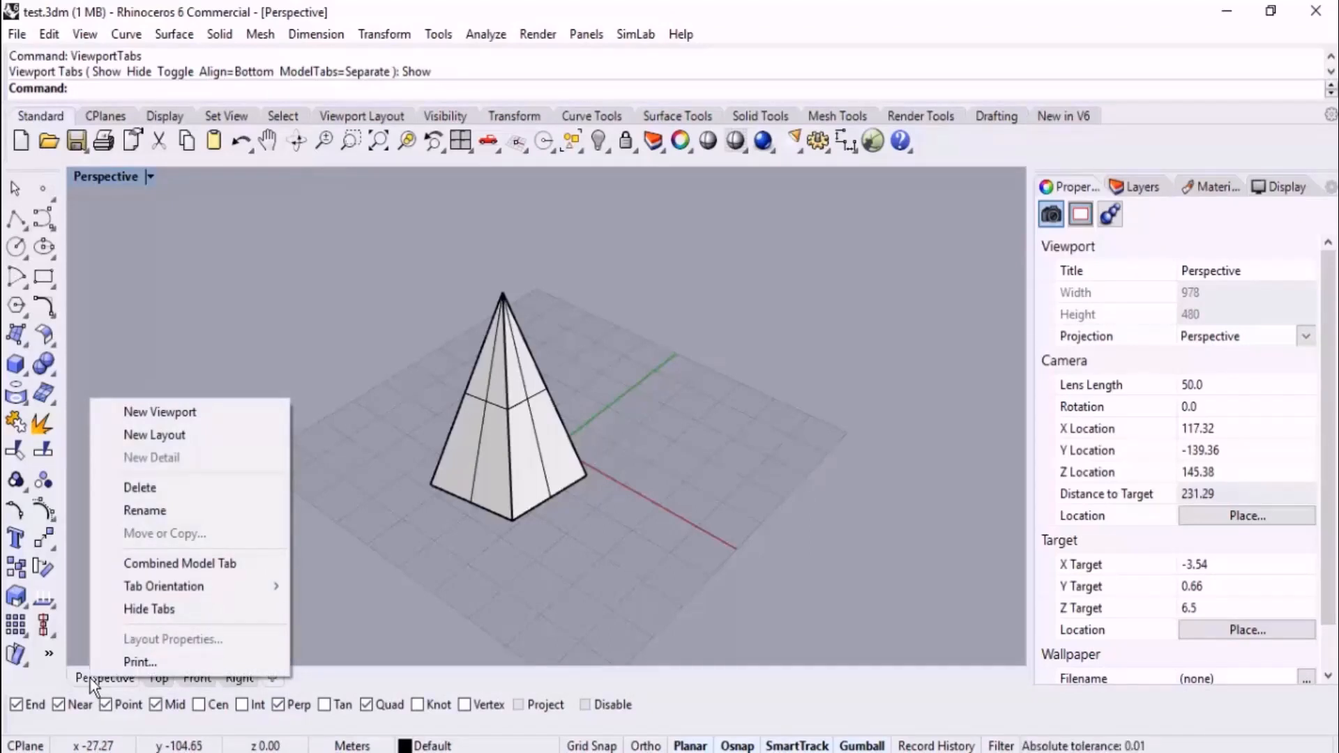
pyautogui.click(261, 563)
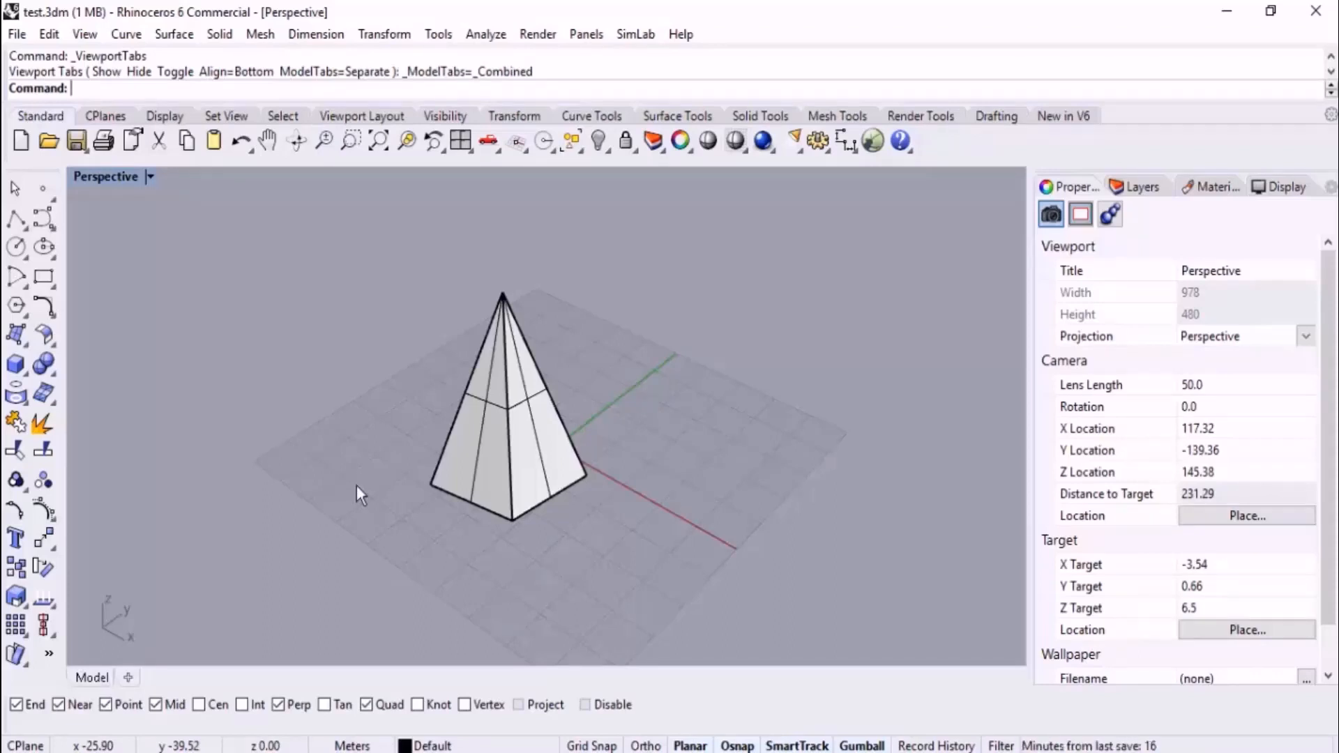
pyautogui.write('ViewportTabs')
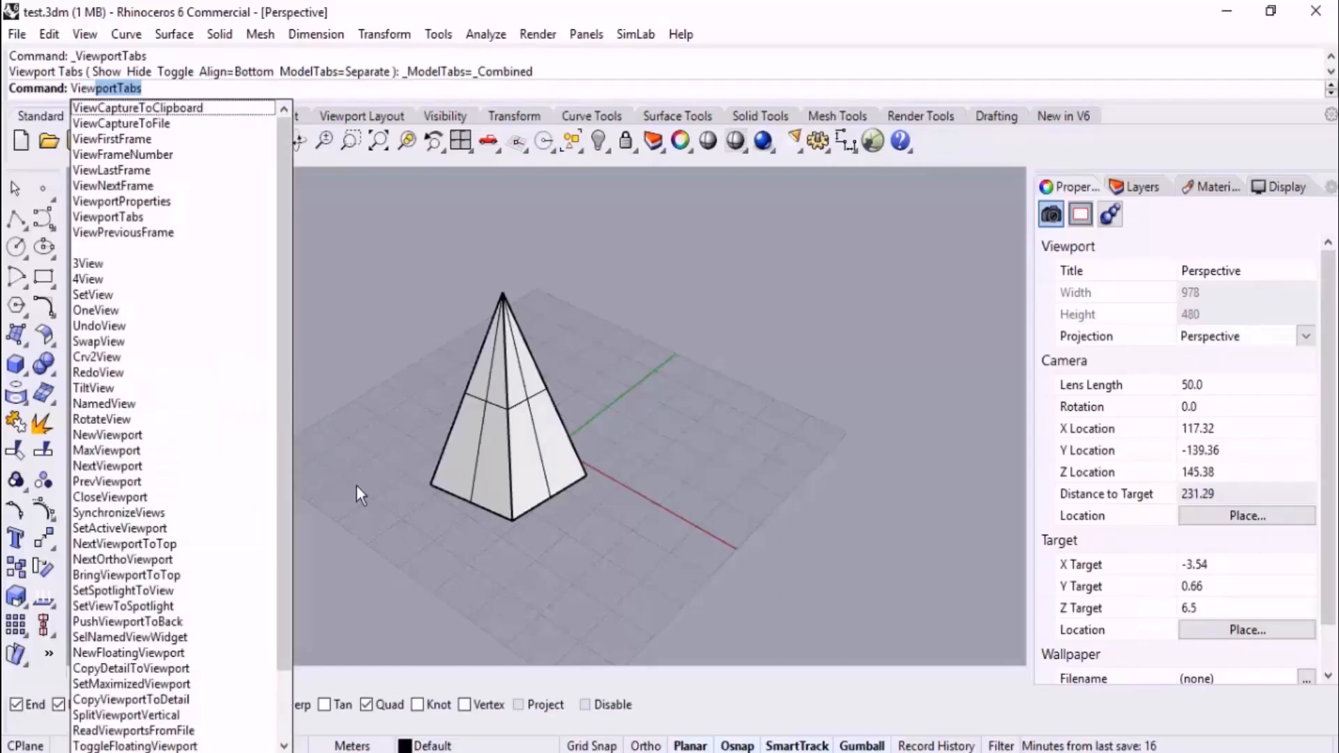
pyautogui.press('Return')
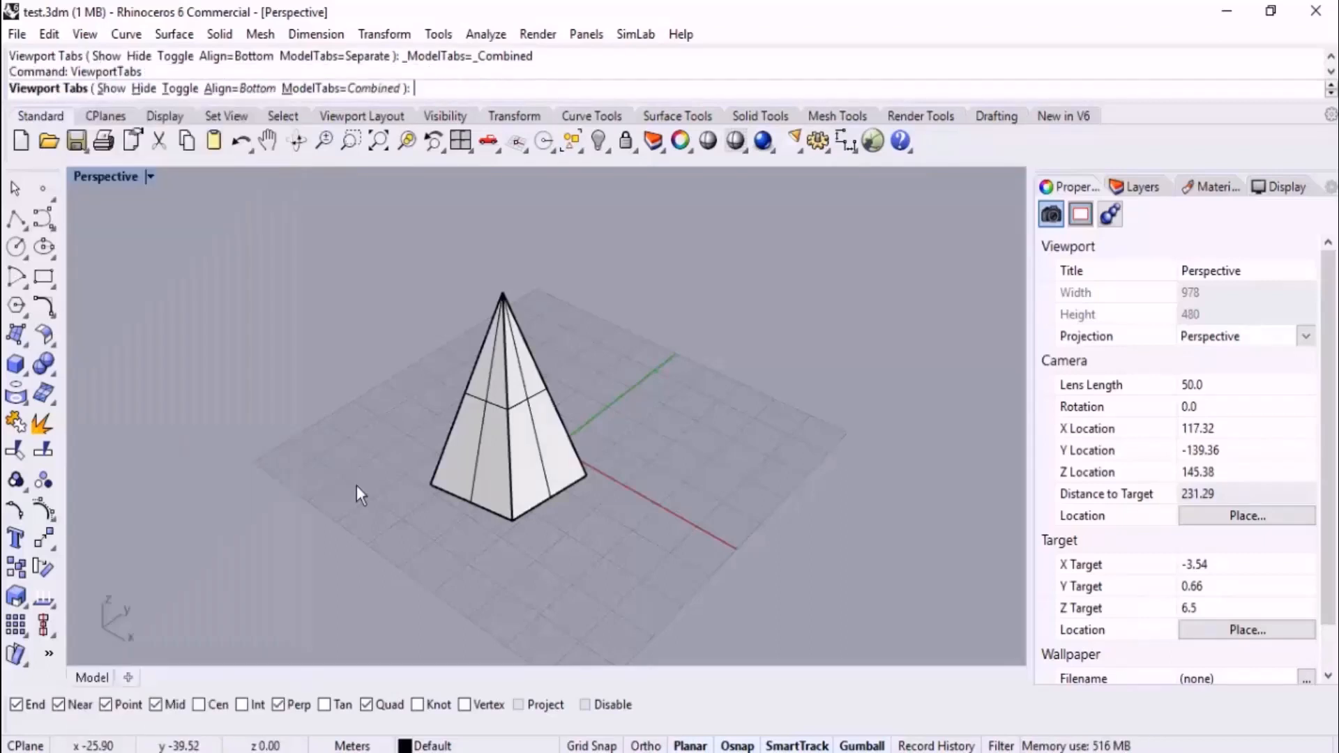
pyautogui.click(107, 91)
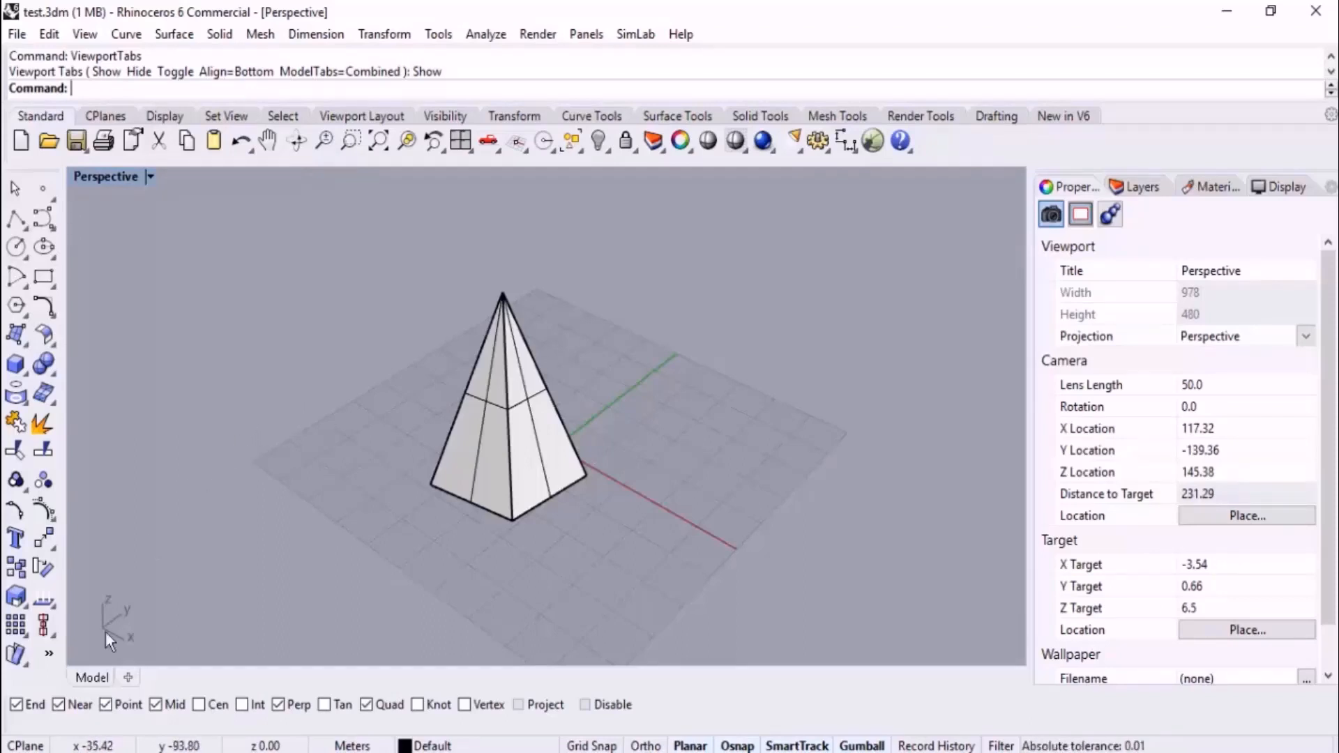
# Turn off the Combined Model Tab option to restore separate tabs for each viewport
pyautogui.rightClick(88, 681)
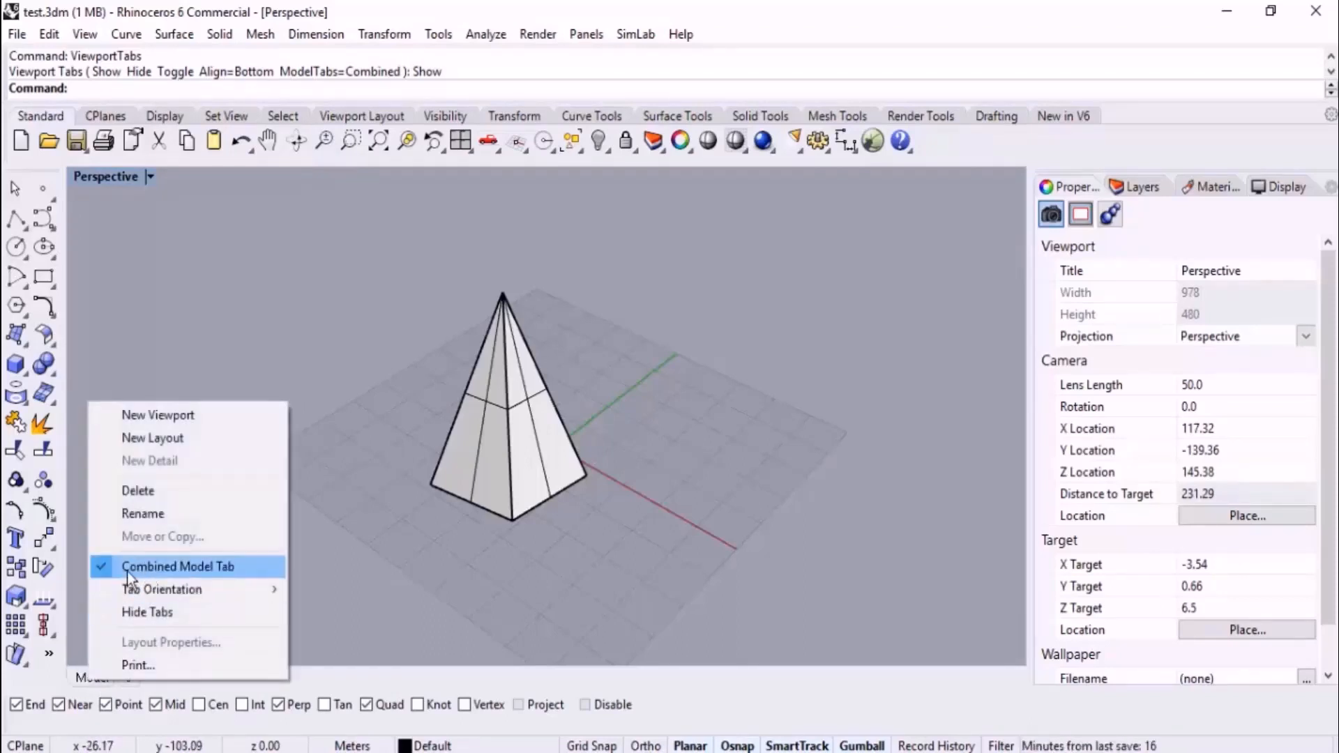
pyautogui.click(201, 568)
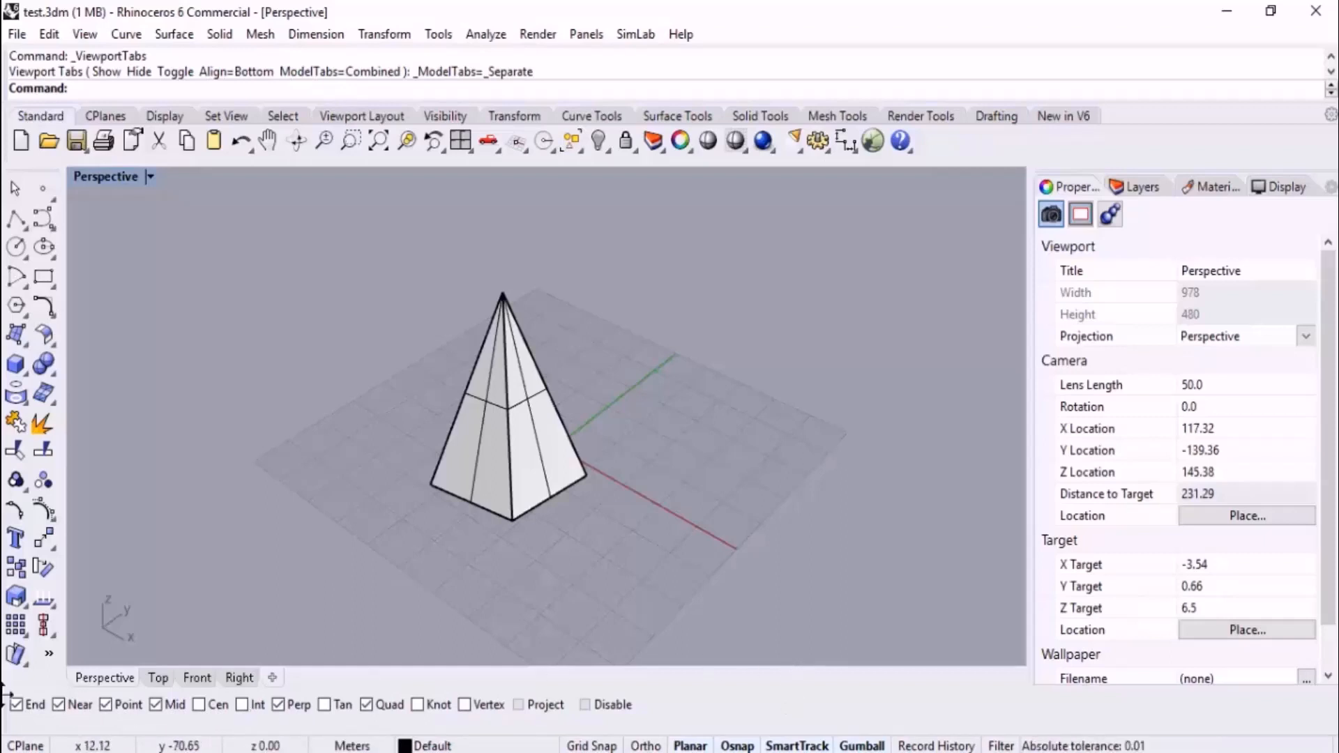
# Float the Osnap control over the viewport and close it
pyautogui.moveTo(3, 708); pyautogui.dragTo(287, 462)
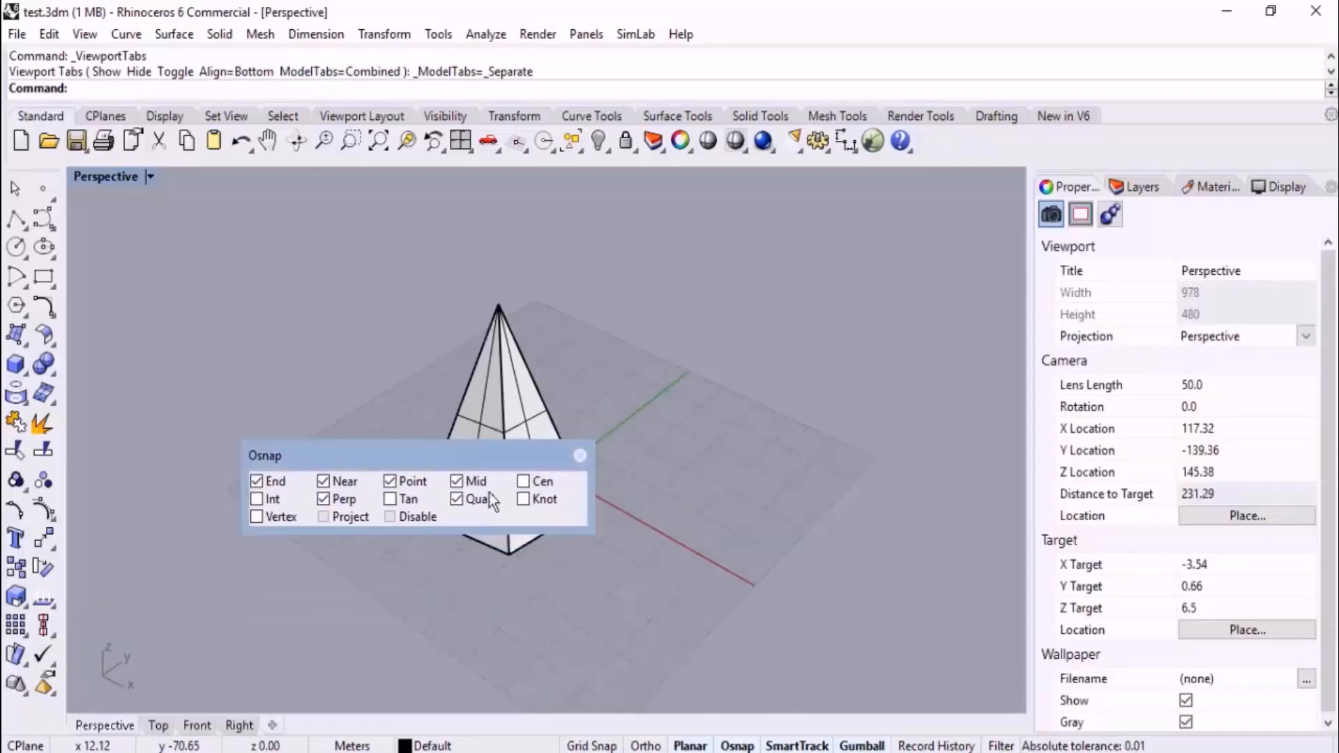
pyautogui.click(580, 455)
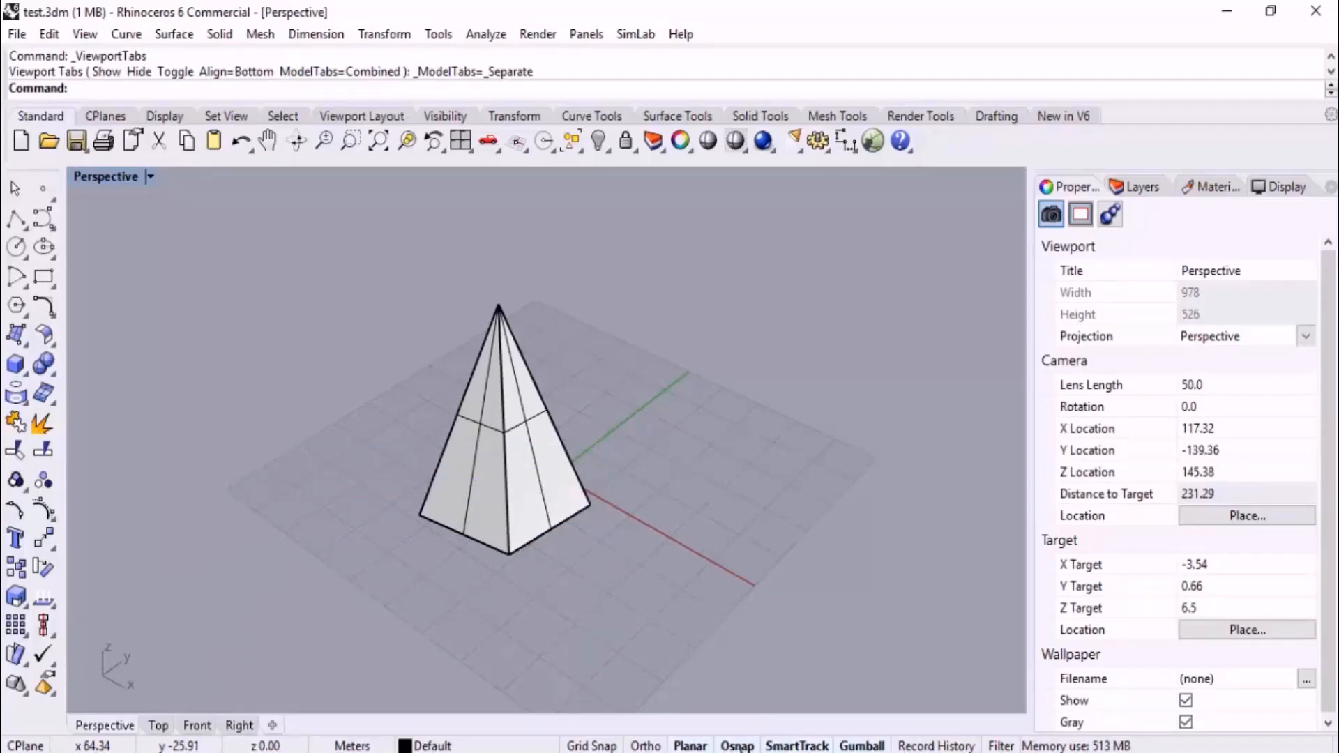
# Redisplay the Osnap control, dock it below the viewport tabs, and disable all object snaps
pyautogui.click(737, 745)
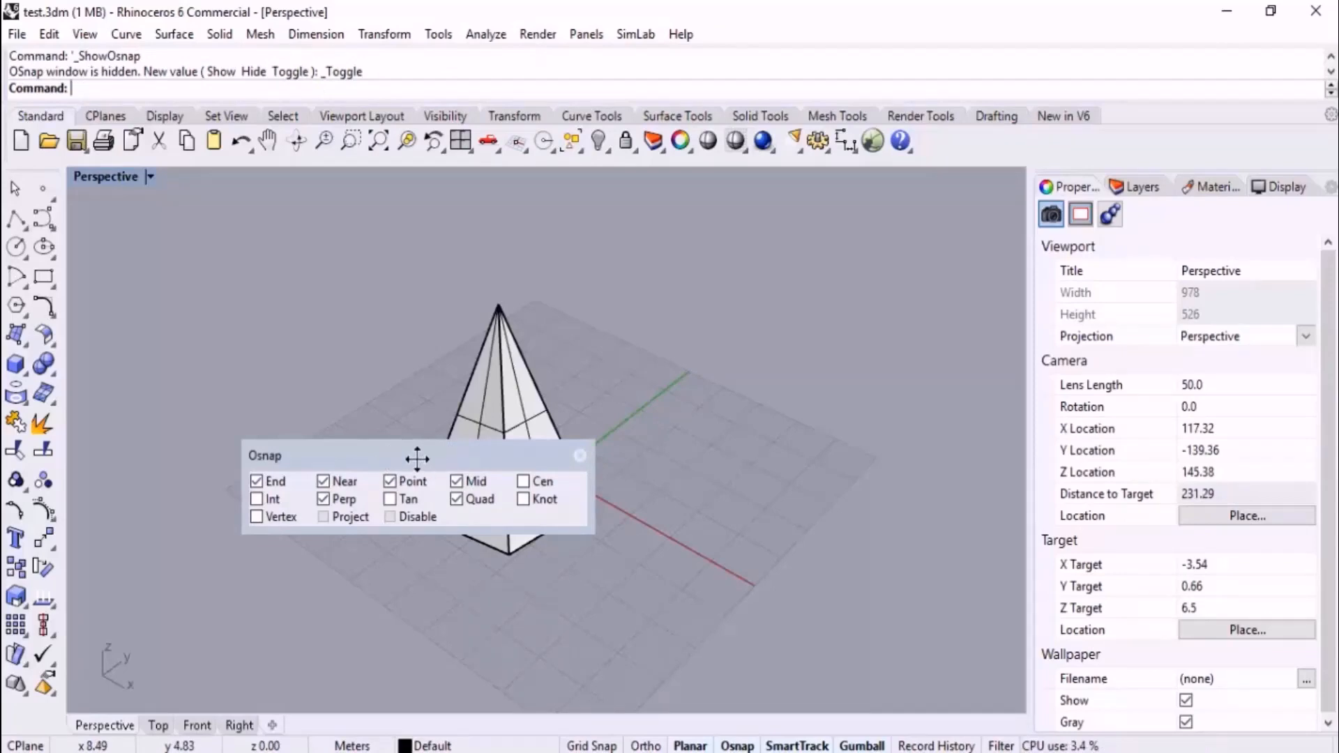
pyautogui.moveTo(421, 454); pyautogui.dragTo(221, 727)
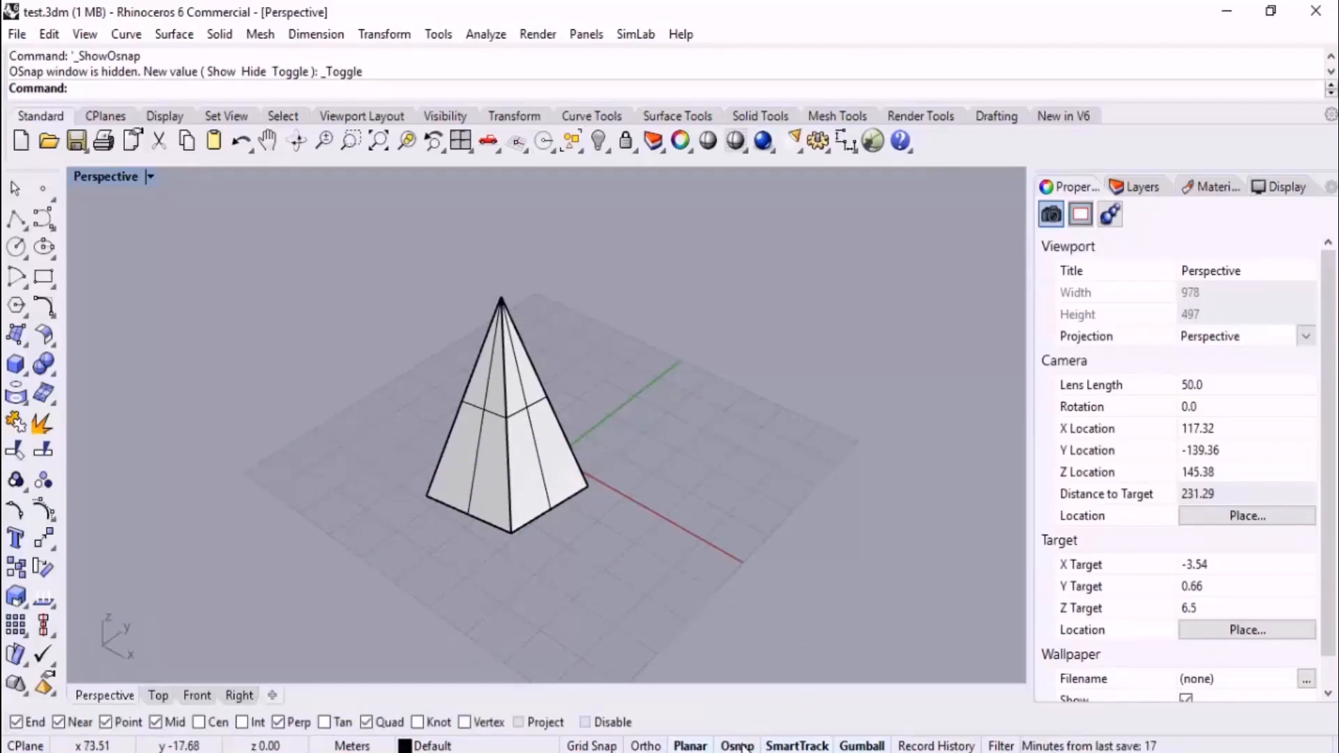
pyautogui.click(585, 722)
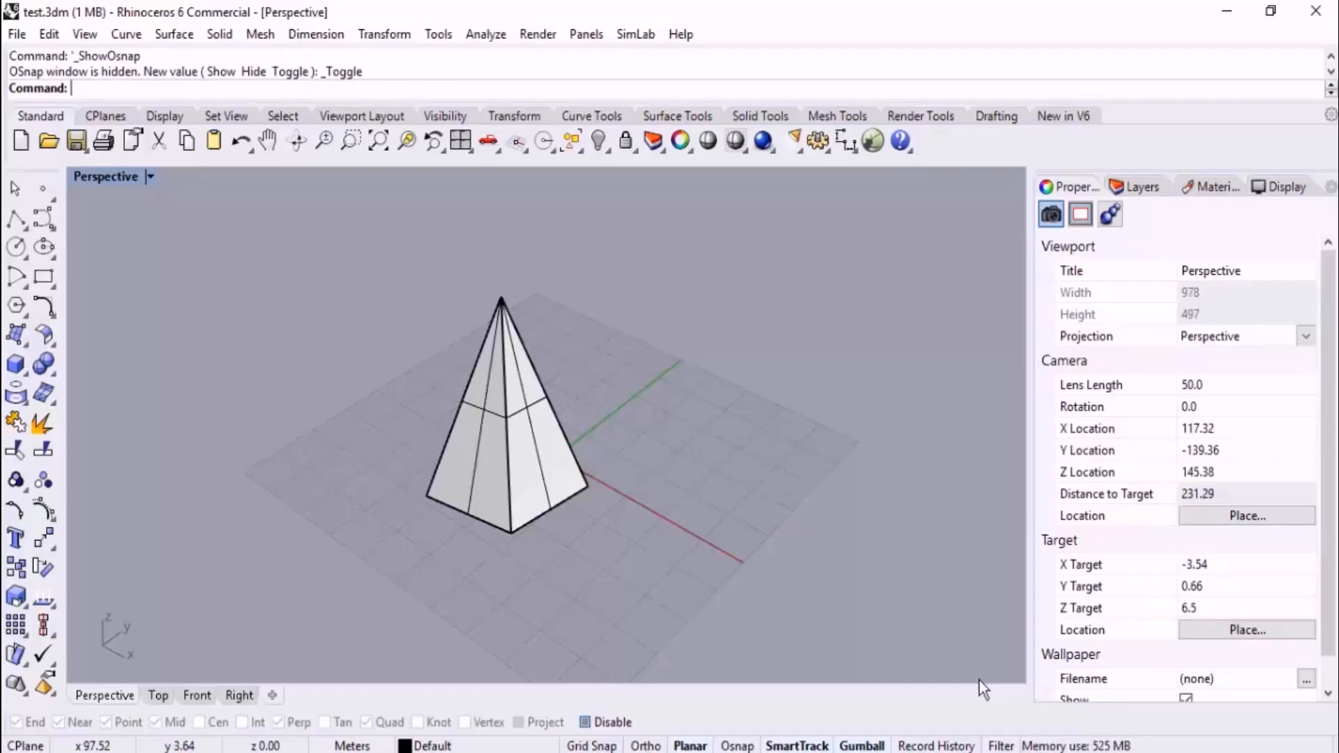
# Open the Selection Filter, limit selection to points only, and dock the filter below the Osnap control
pyautogui.click(1000, 746)
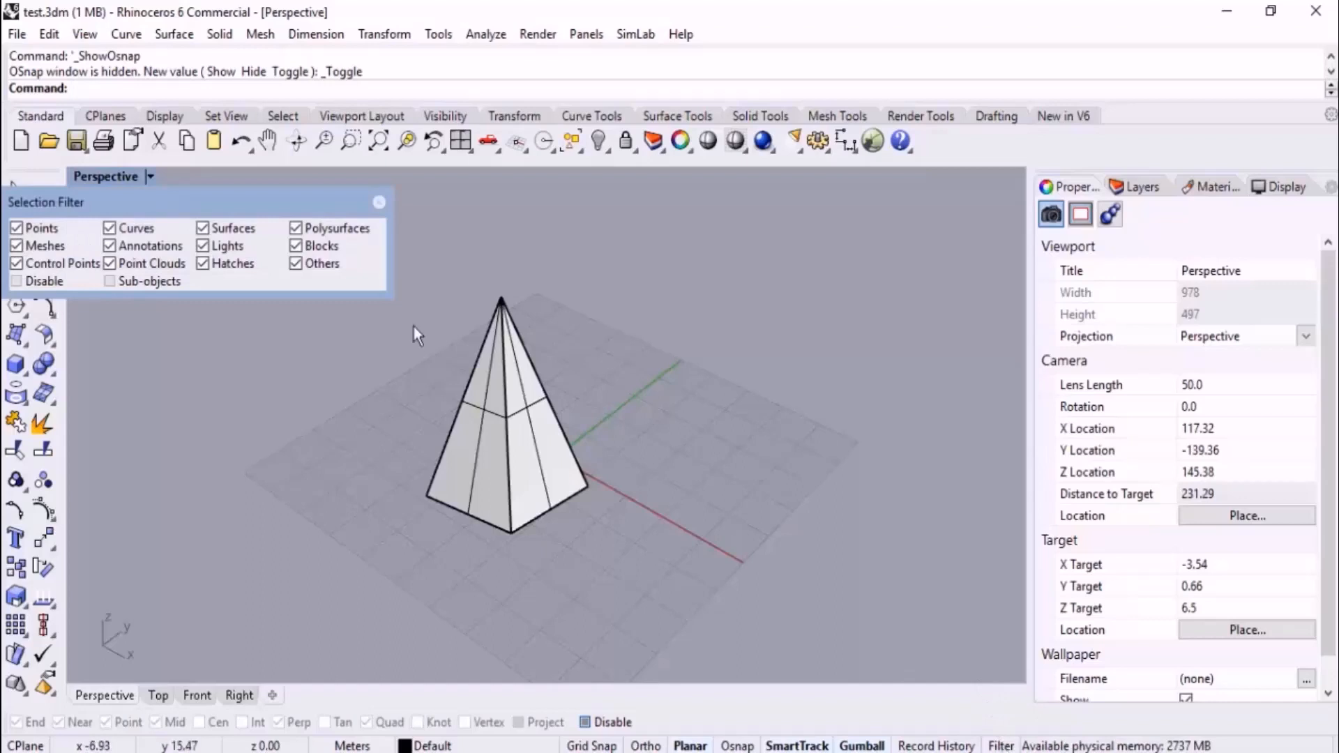
pyautogui.moveTo(232, 208); pyautogui.dragTo(575, 533)
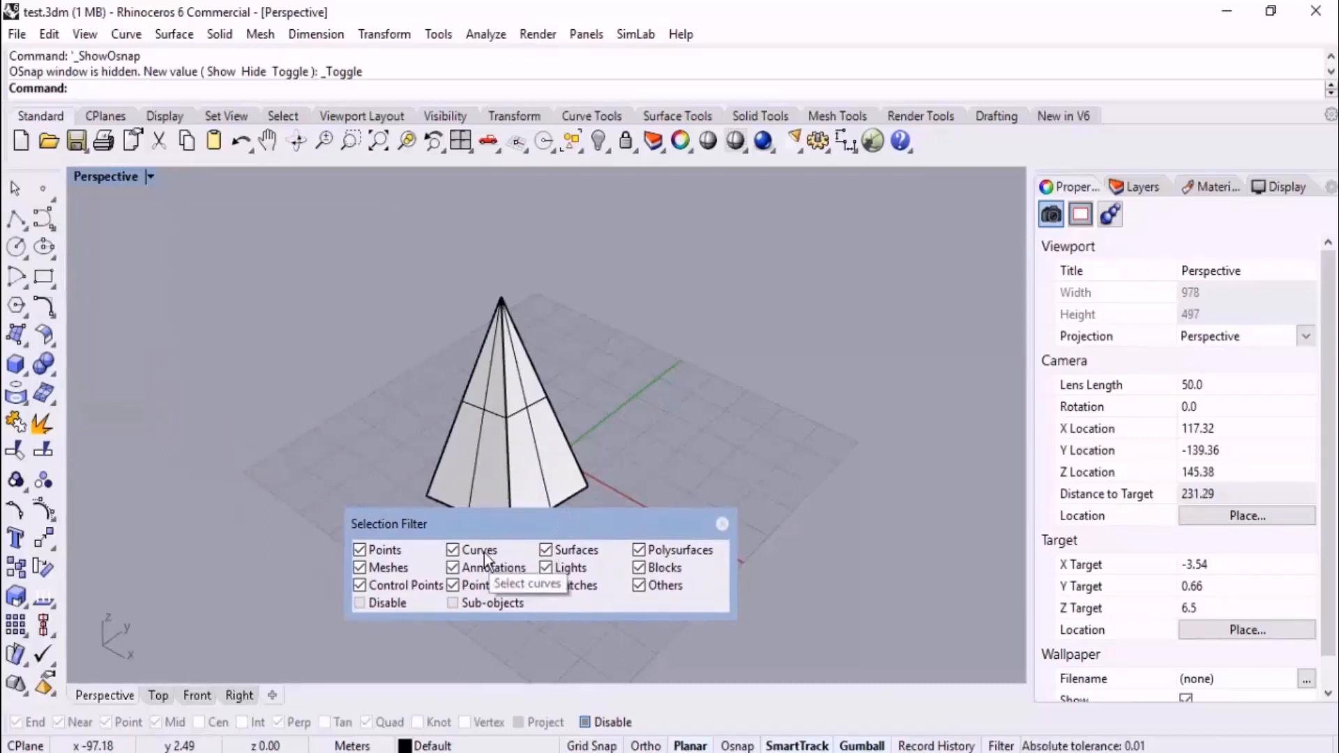
pyautogui.rightClick(391, 552)
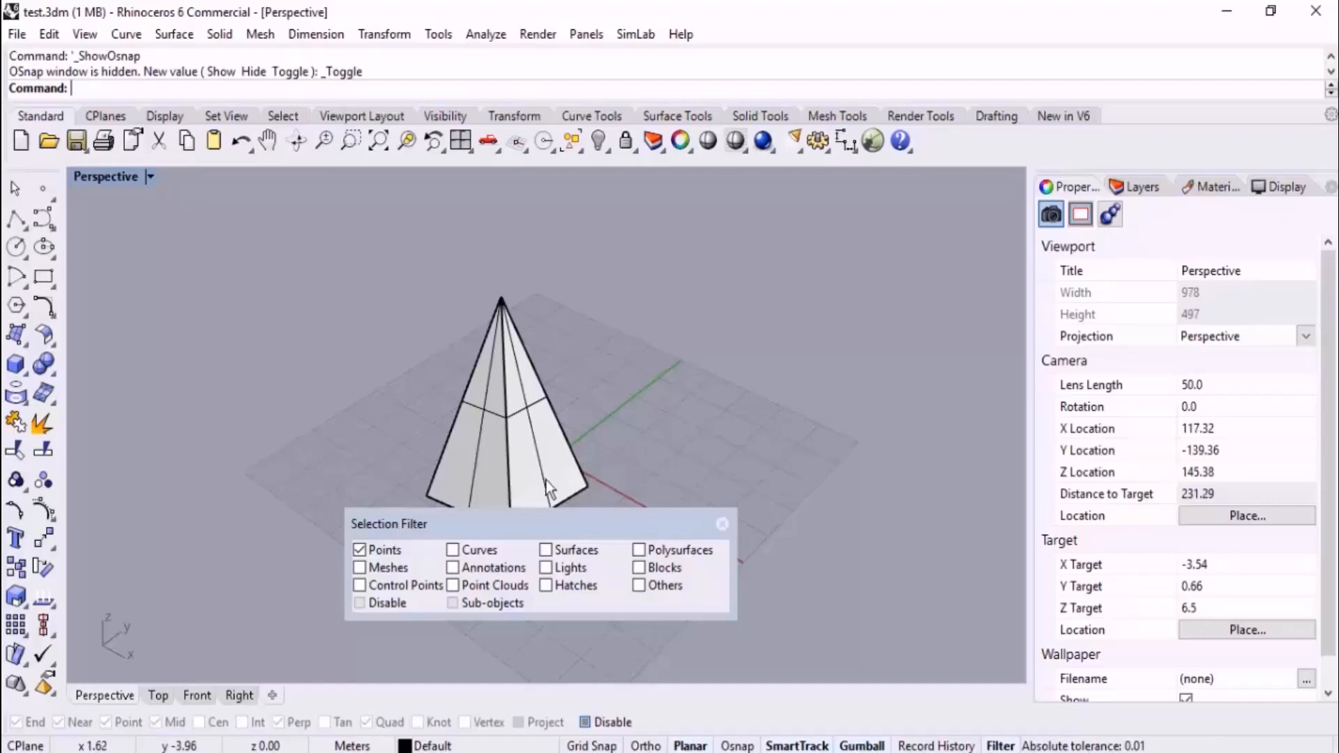
pyautogui.moveTo(541, 524); pyautogui.dragTo(923, 733)
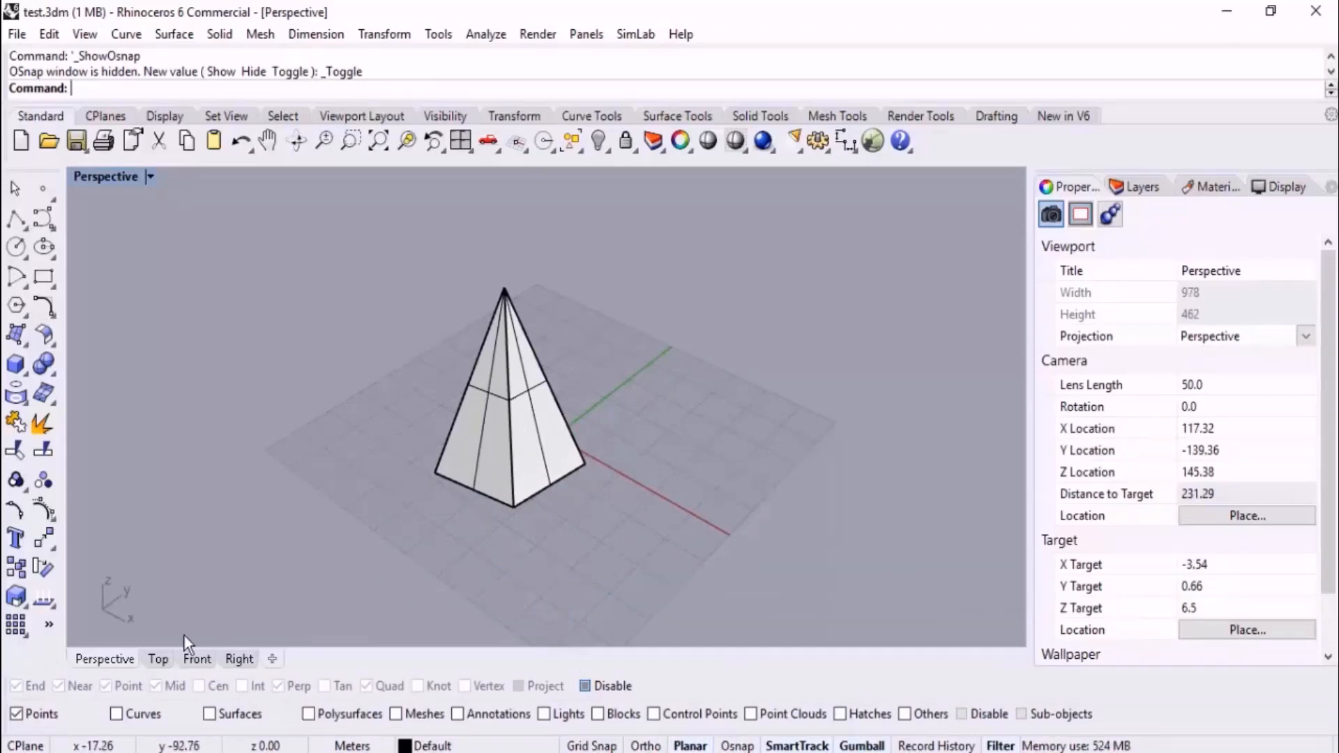
# Undock the Selection Filter and close it
pyautogui.moveTo(4, 714); pyautogui.dragTo(669, 230)
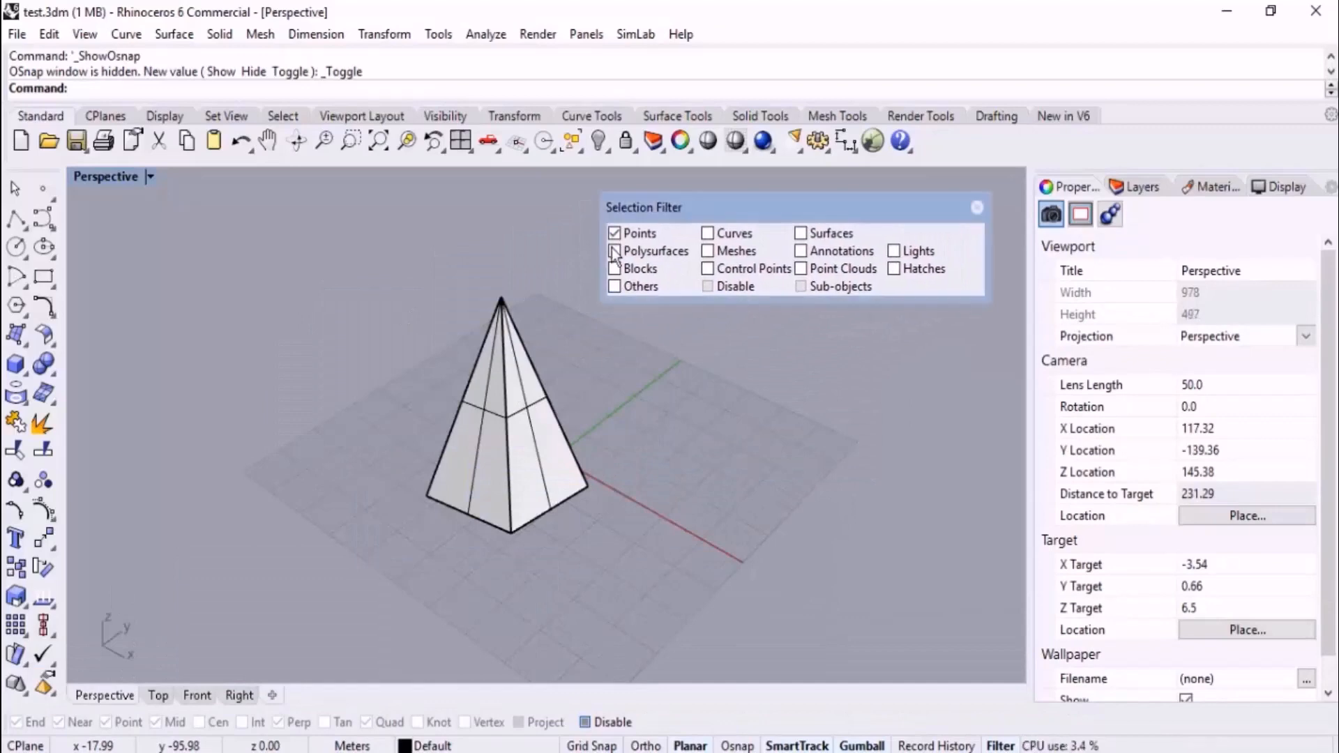
pyautogui.click(976, 208)
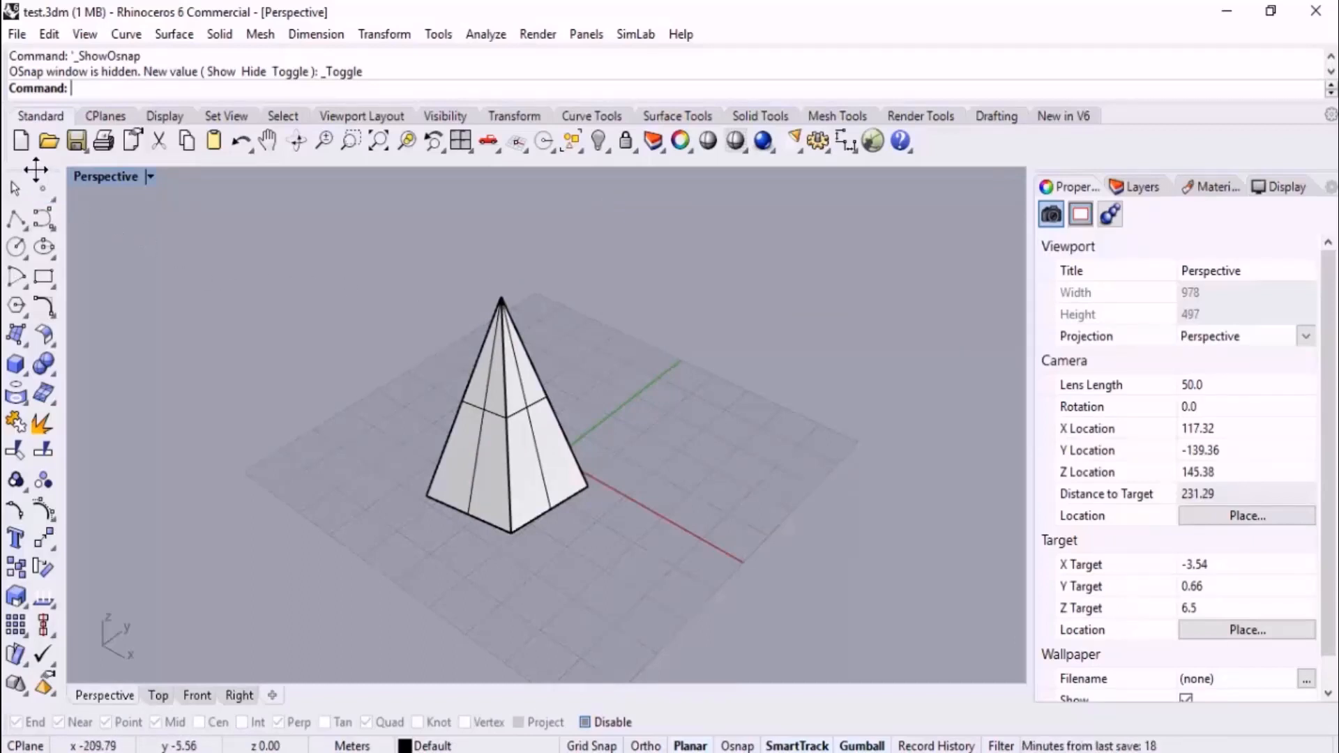
# Try moving the main sidebar out of its dock, keeping it beside the viewport
pyautogui.moveTo(35, 169); pyautogui.dragTo(7, 283)
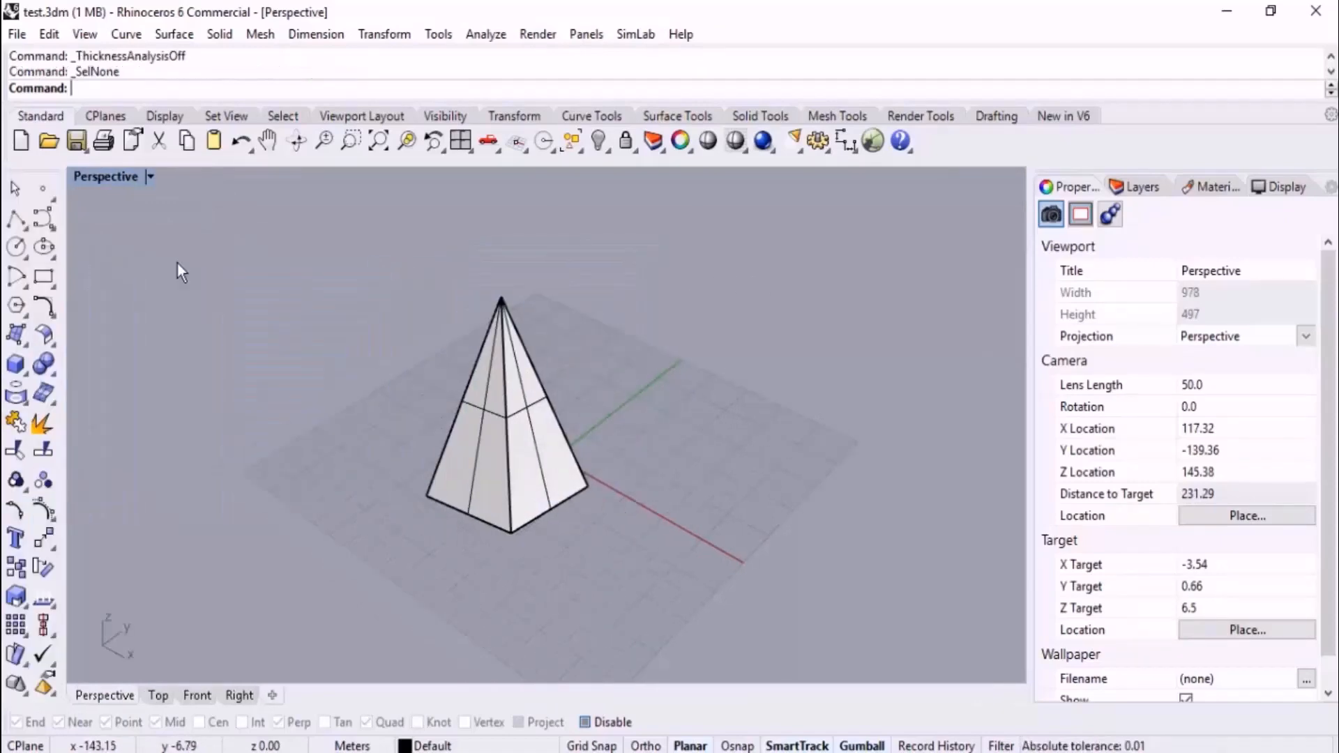
pyautogui.rightClick(45, 159)
pyautogui.click(319, 279)
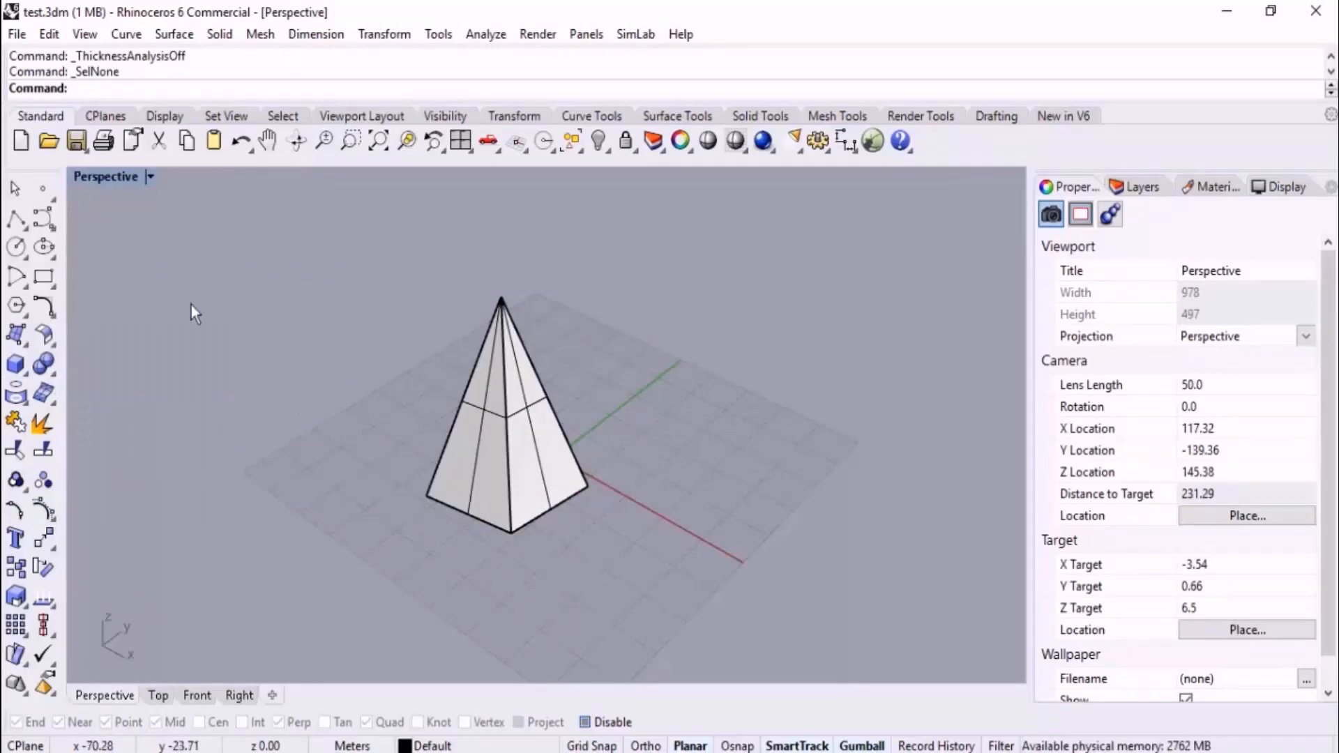
# Lock the docked windows in place and slightly reduce the viewport area's height from its upper edge
pyautogui.rightClick(37, 158)
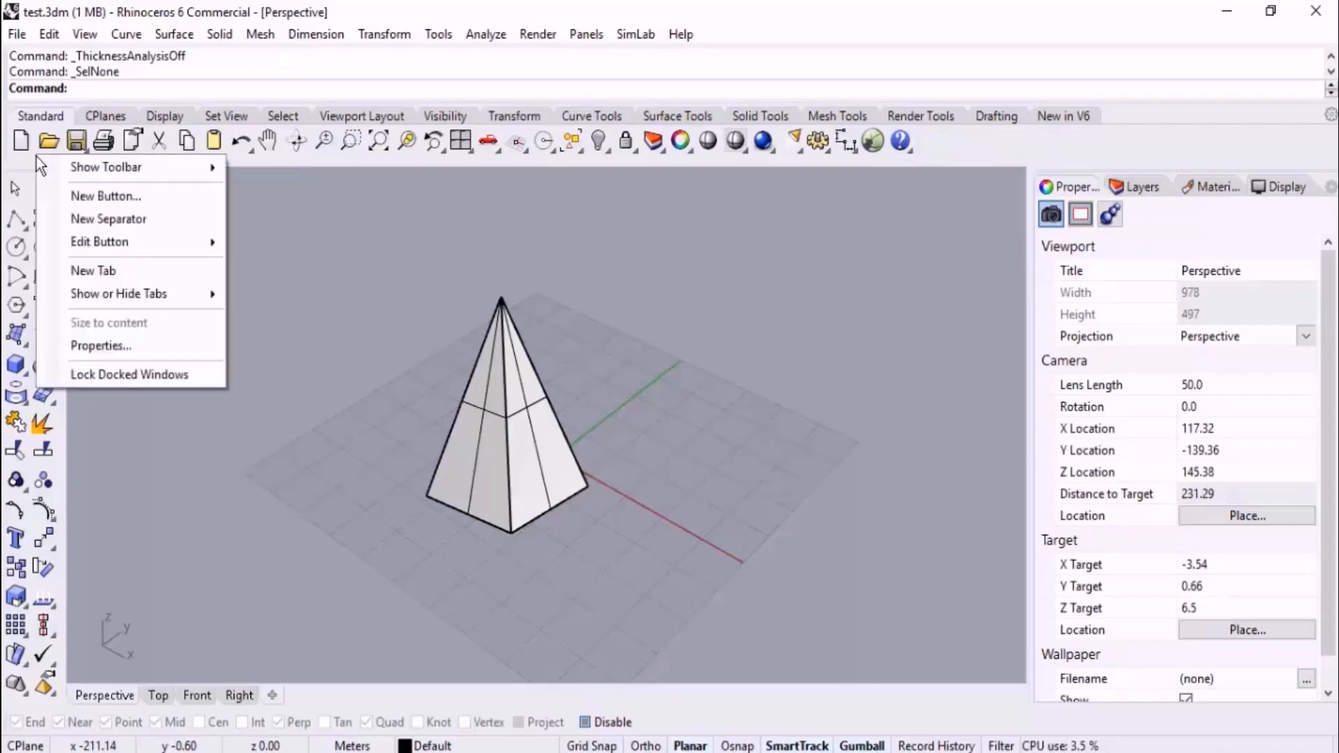
pyautogui.click(203, 375)
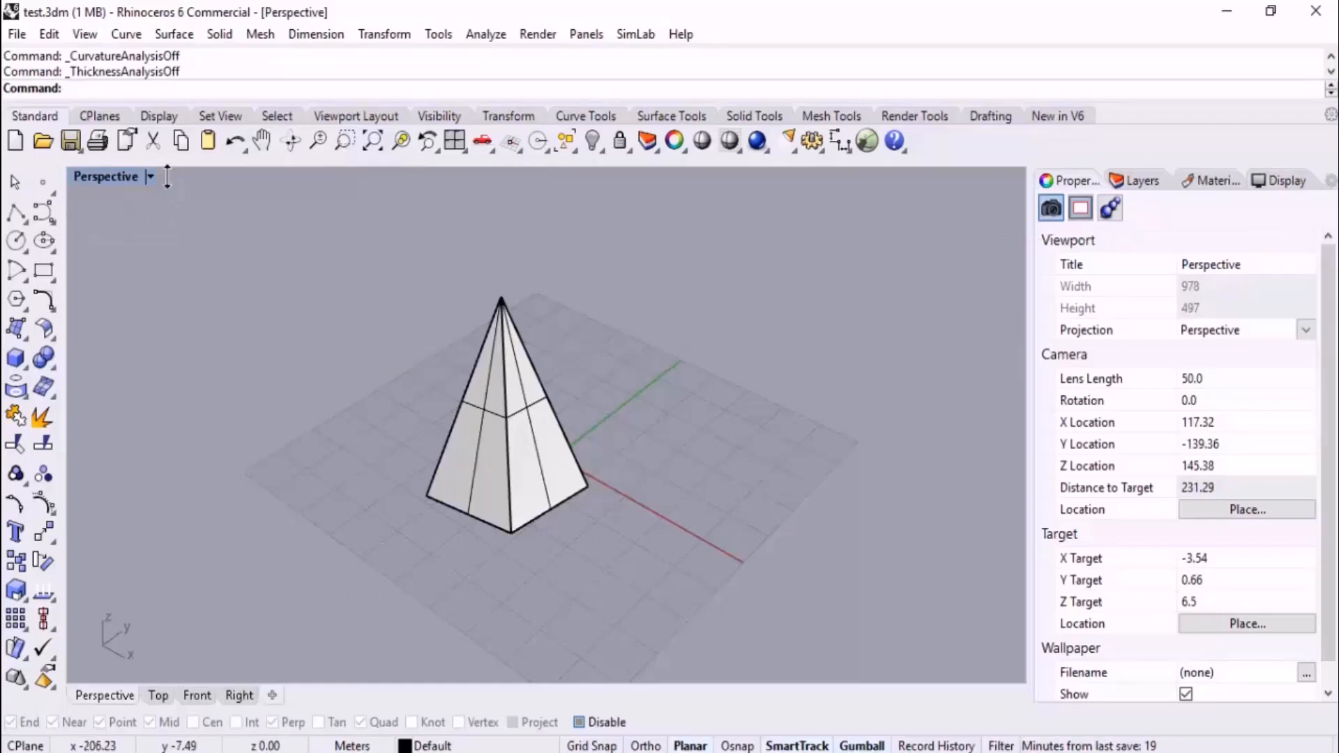
pyautogui.moveTo(167, 176); pyautogui.dragTo(167, 181)
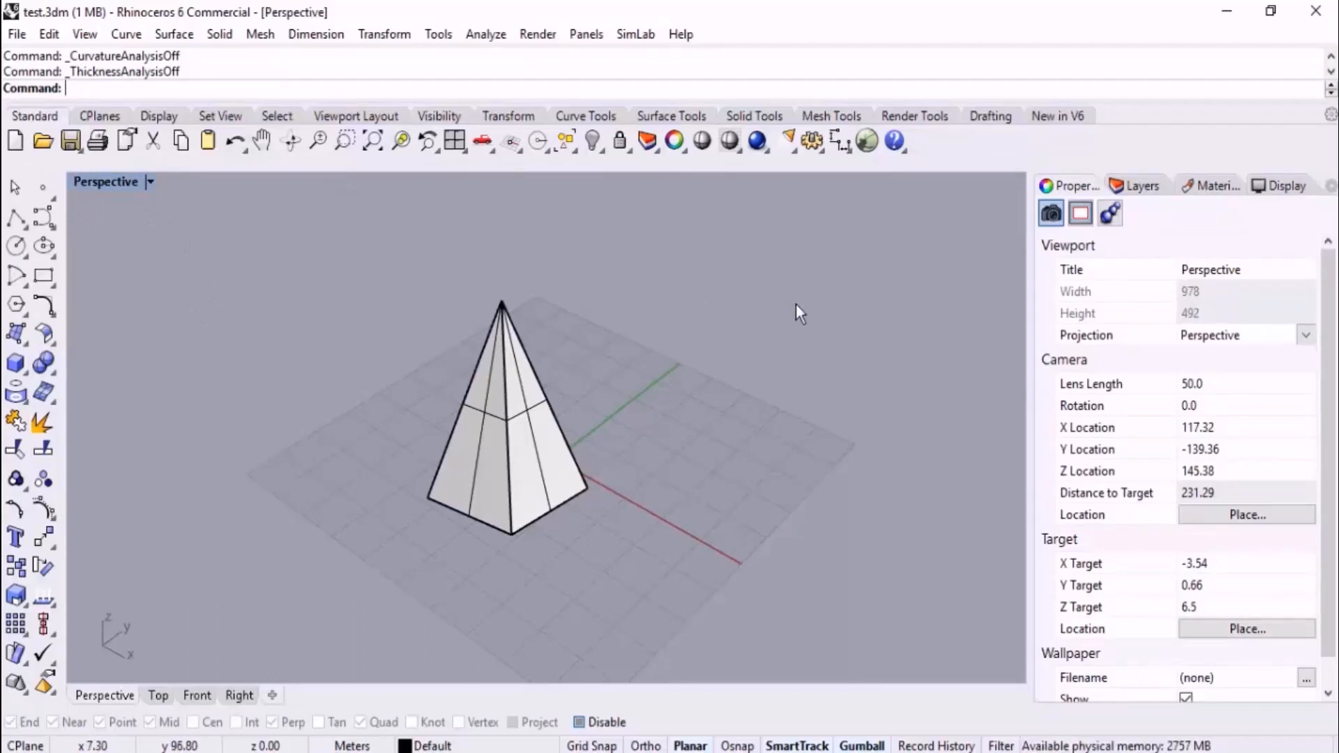
# Unlock the docked windows so the toolbars and panels can be moved
pyautogui.rightClick(961, 149)
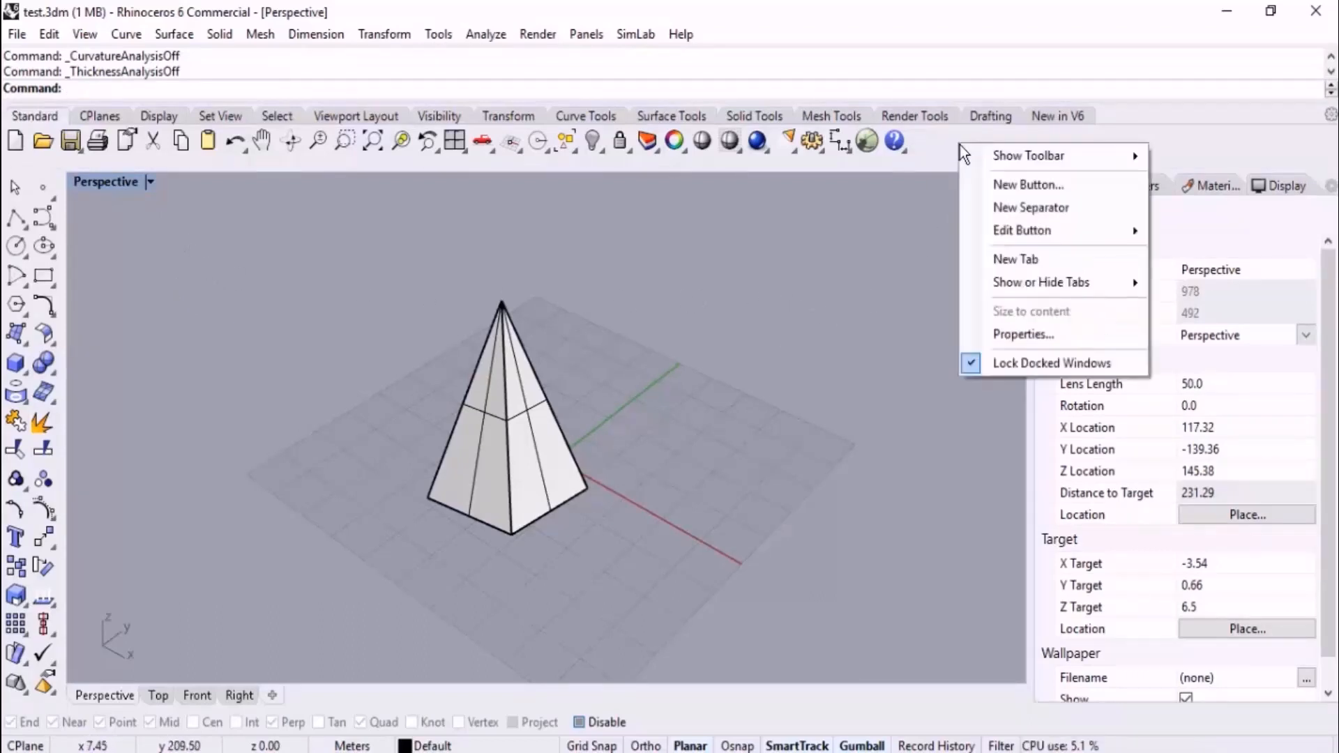
pyautogui.click(338, 218)
pyautogui.rightClick(37, 163)
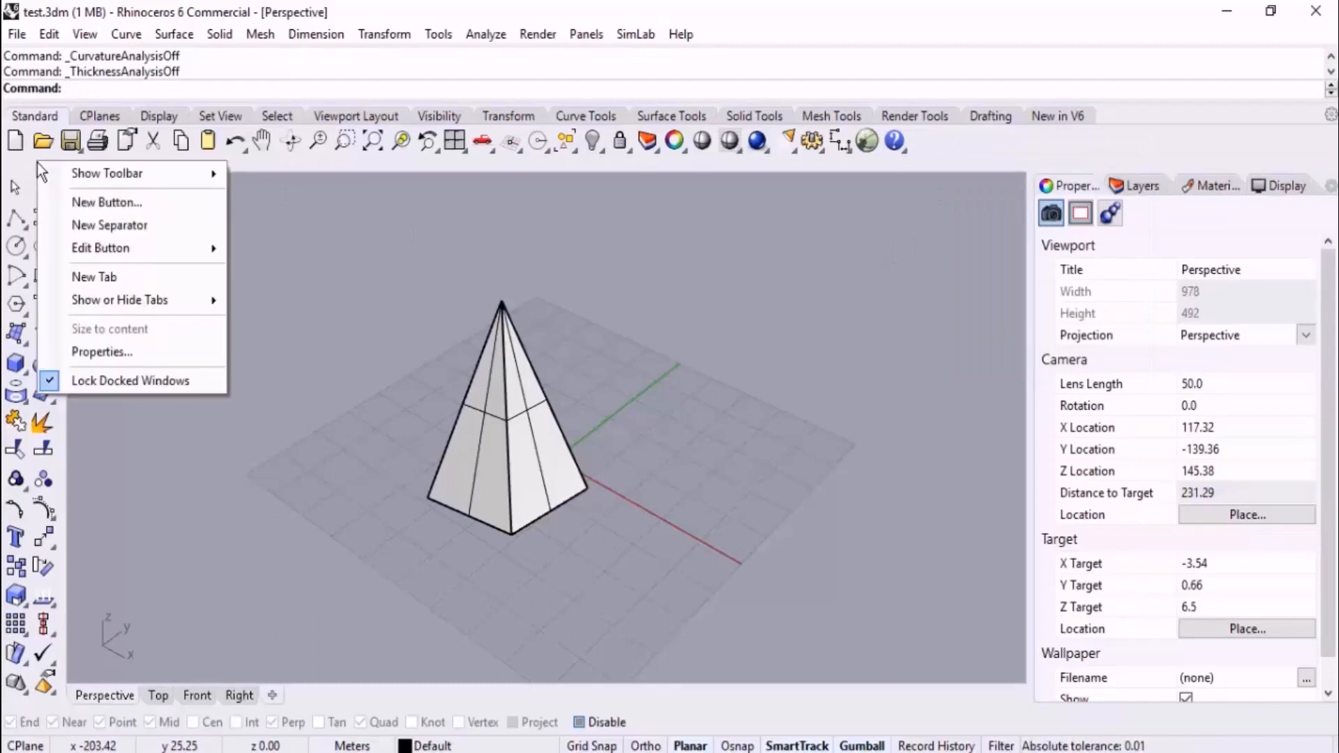
pyautogui.click(914, 225)
pyautogui.rightClick(1028, 154)
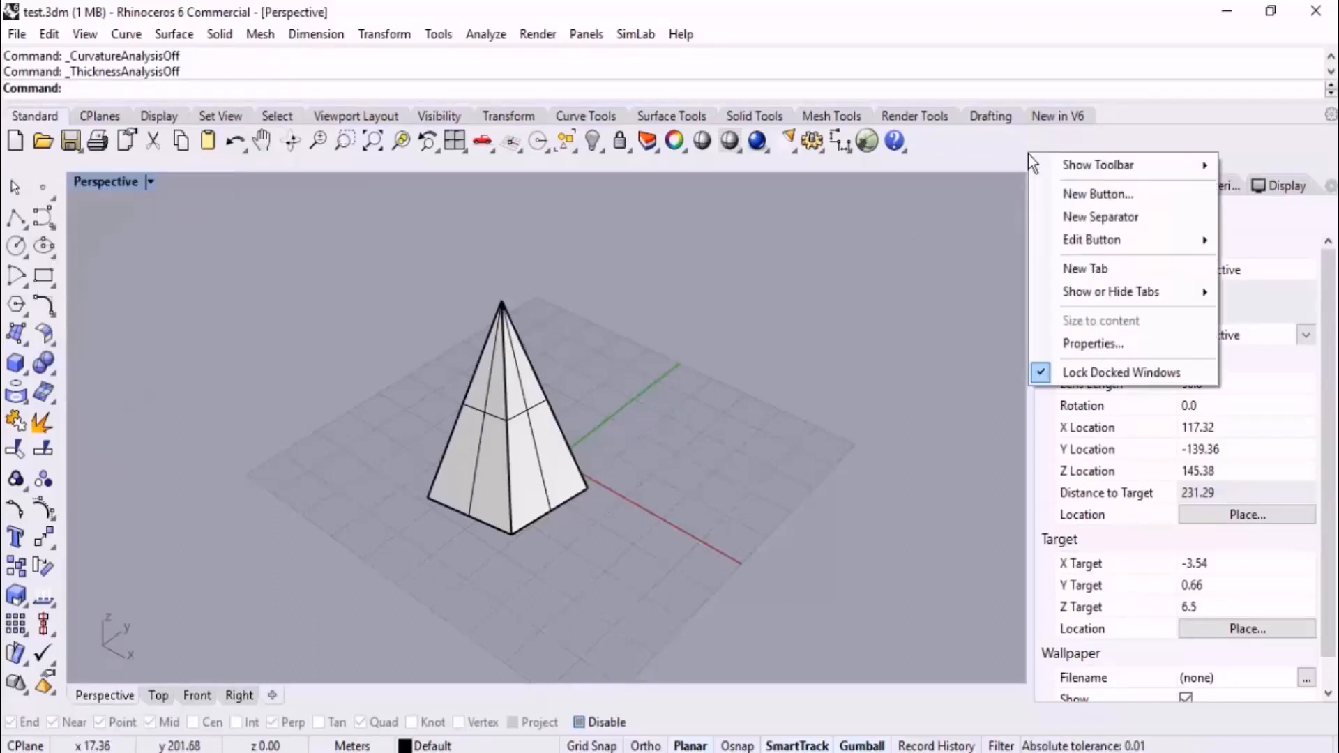
pyautogui.click(1098, 380)
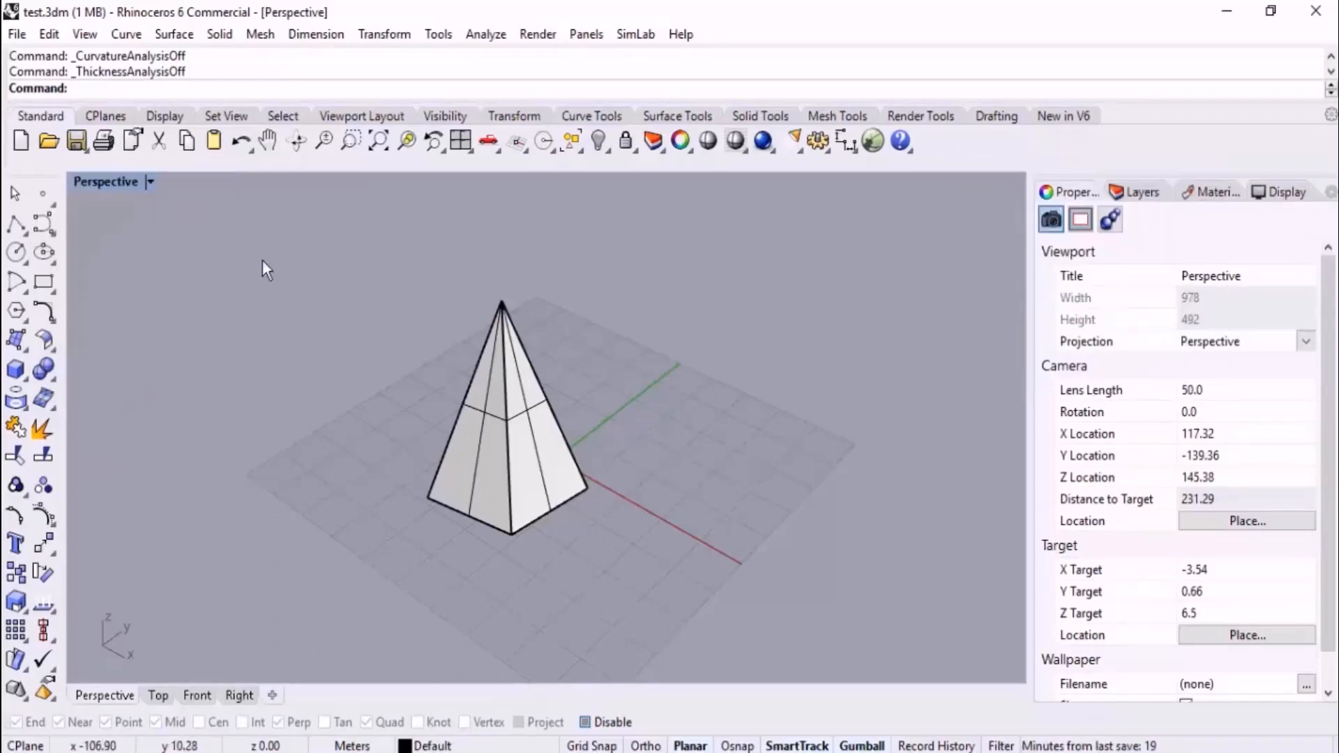
pyautogui.moveTo(31, 180); pyautogui.dragTo(17, 272)
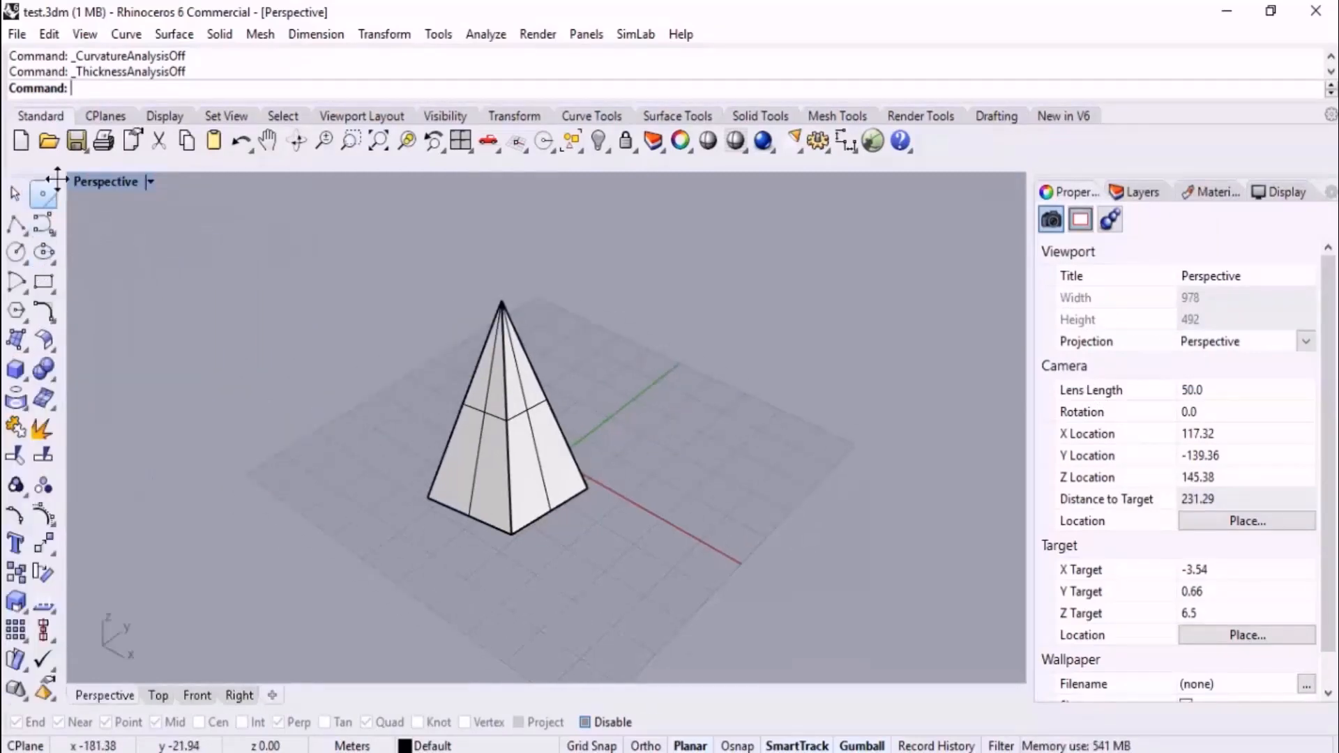
# Lock the docked windows again and unlock them once more
pyautogui.rightClick(980, 150)
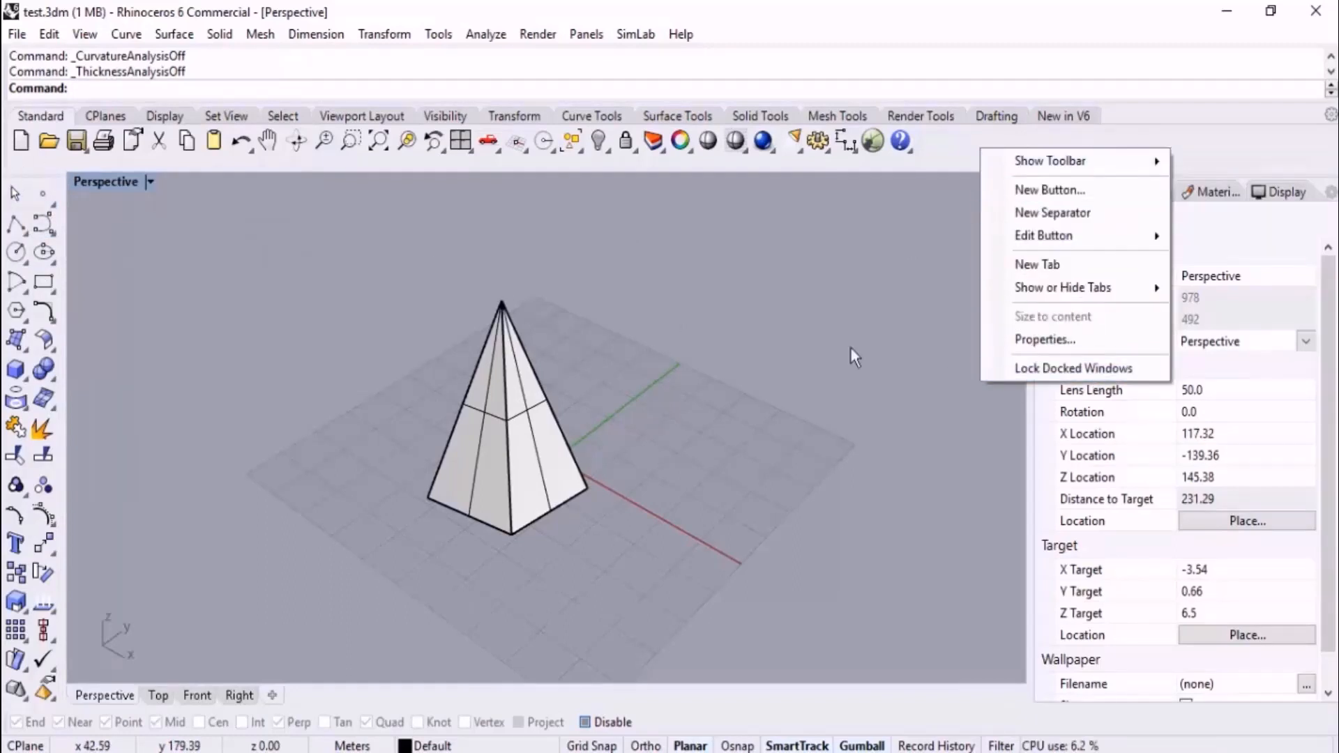
pyautogui.click(1044, 369)
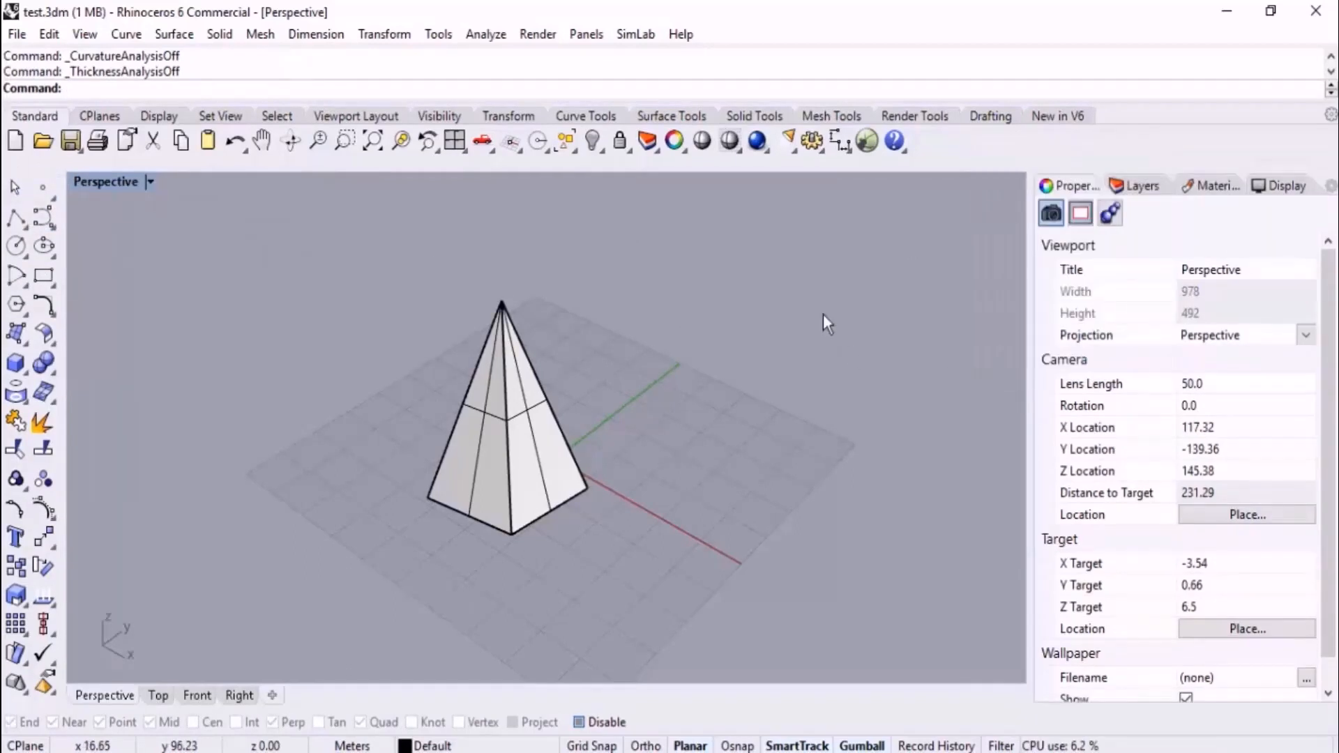
pyautogui.rightClick(993, 145)
pyautogui.click(1060, 364)
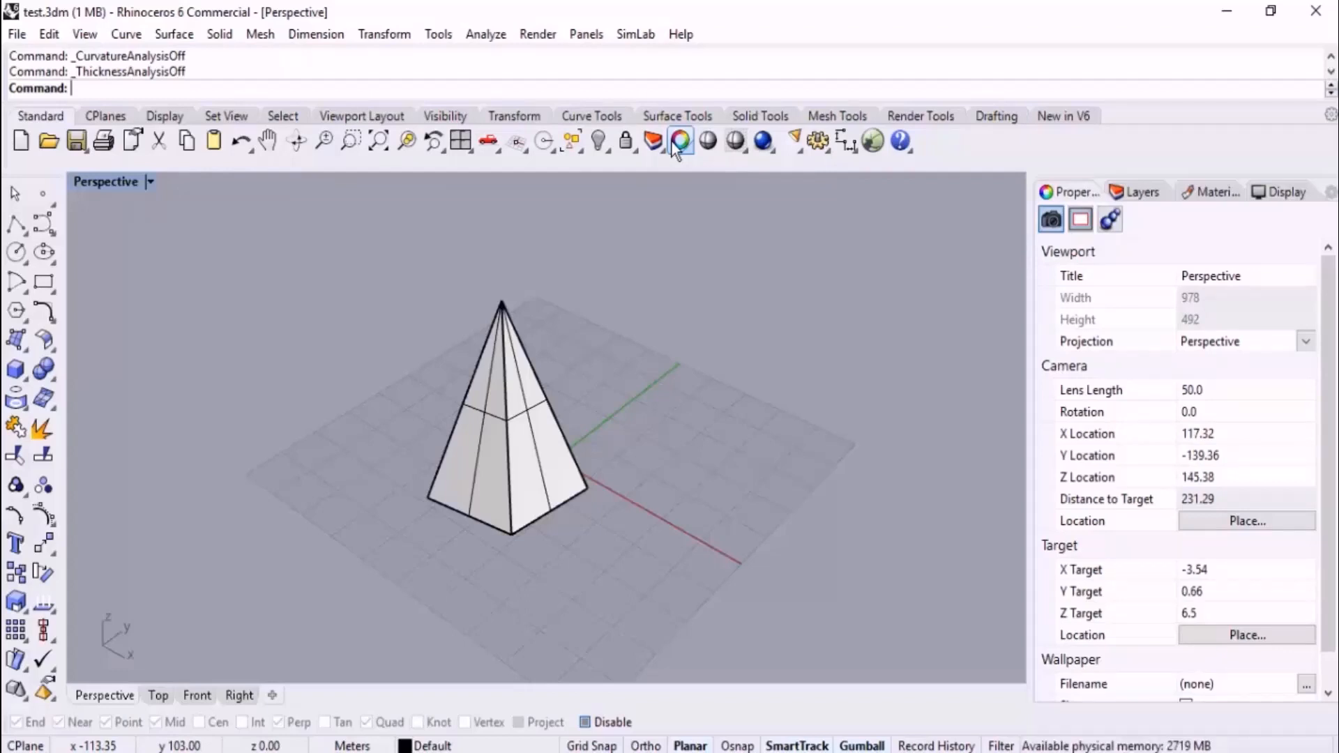
# Reset the toolbars to default with ToolbarReset and close the program, saving the changes to test.3dm
pyautogui.write('Rescue3dmFile')
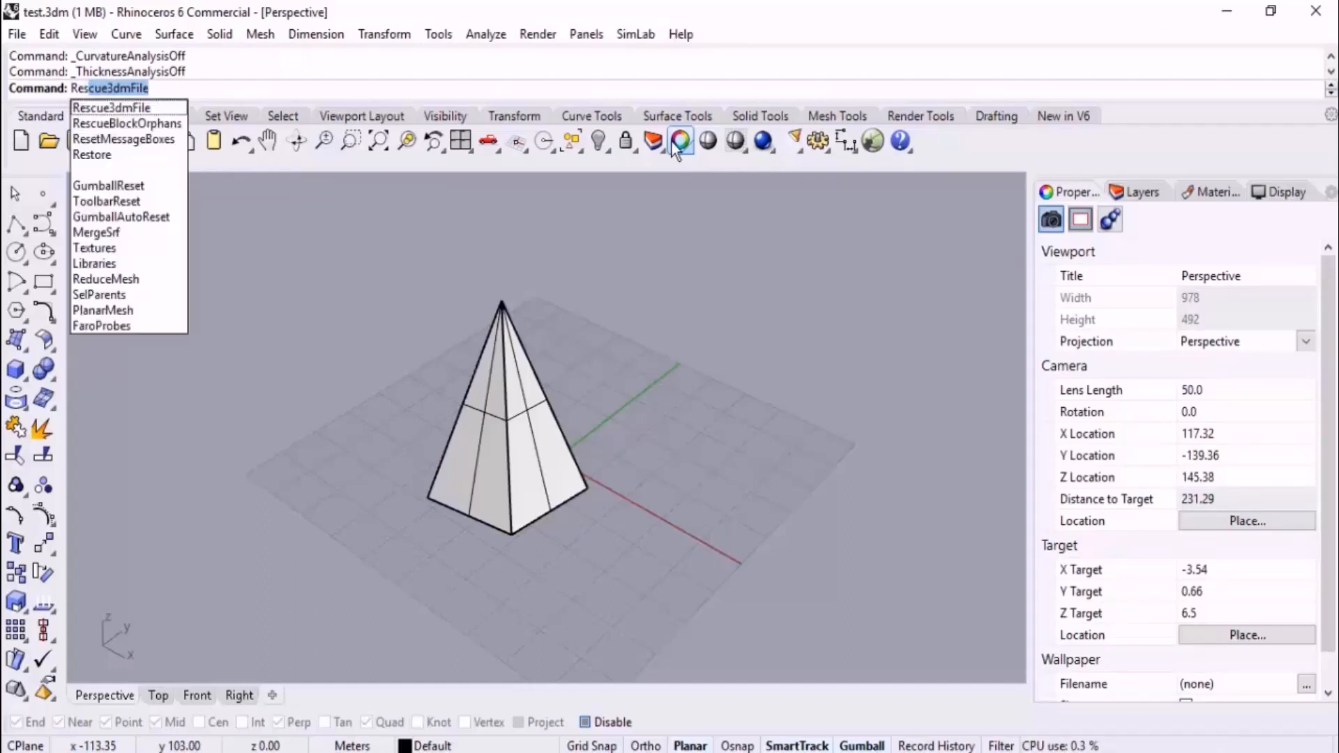
pyautogui.click(156, 203)
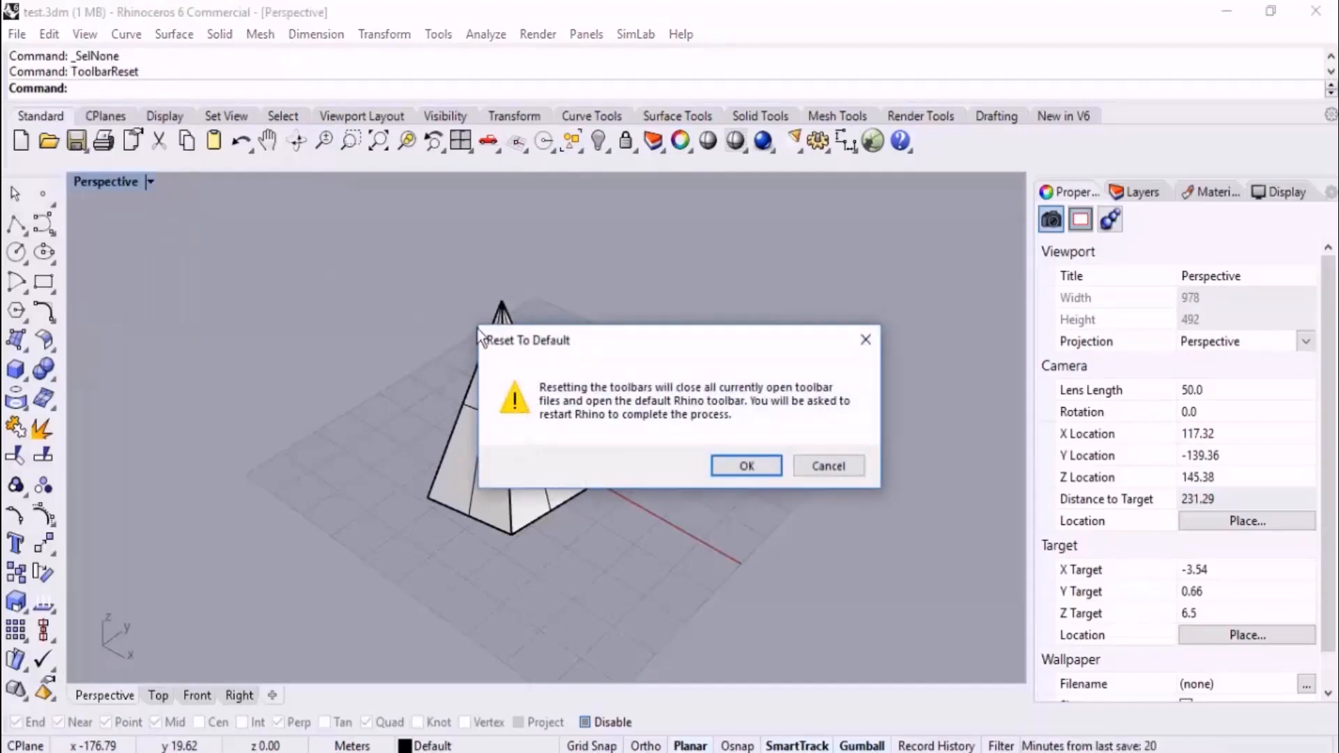
pyautogui.click(739, 466)
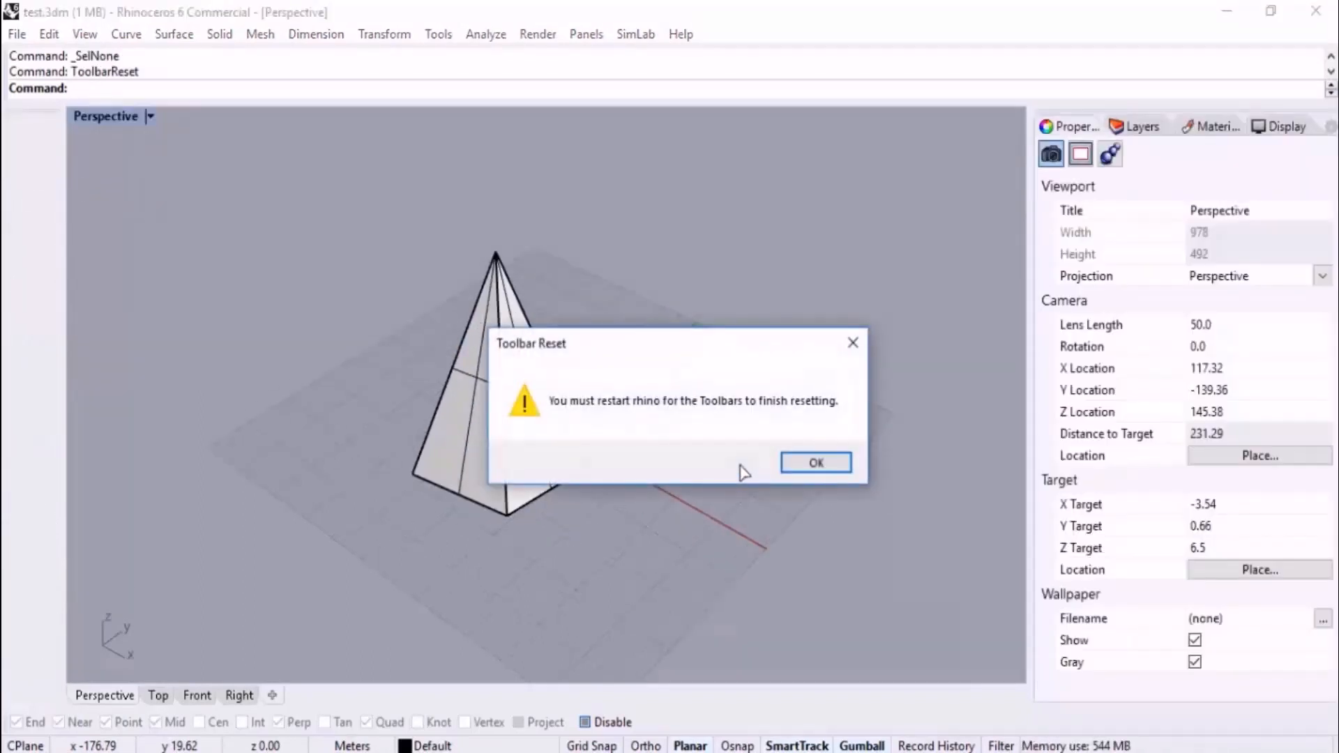
pyautogui.click(804, 471)
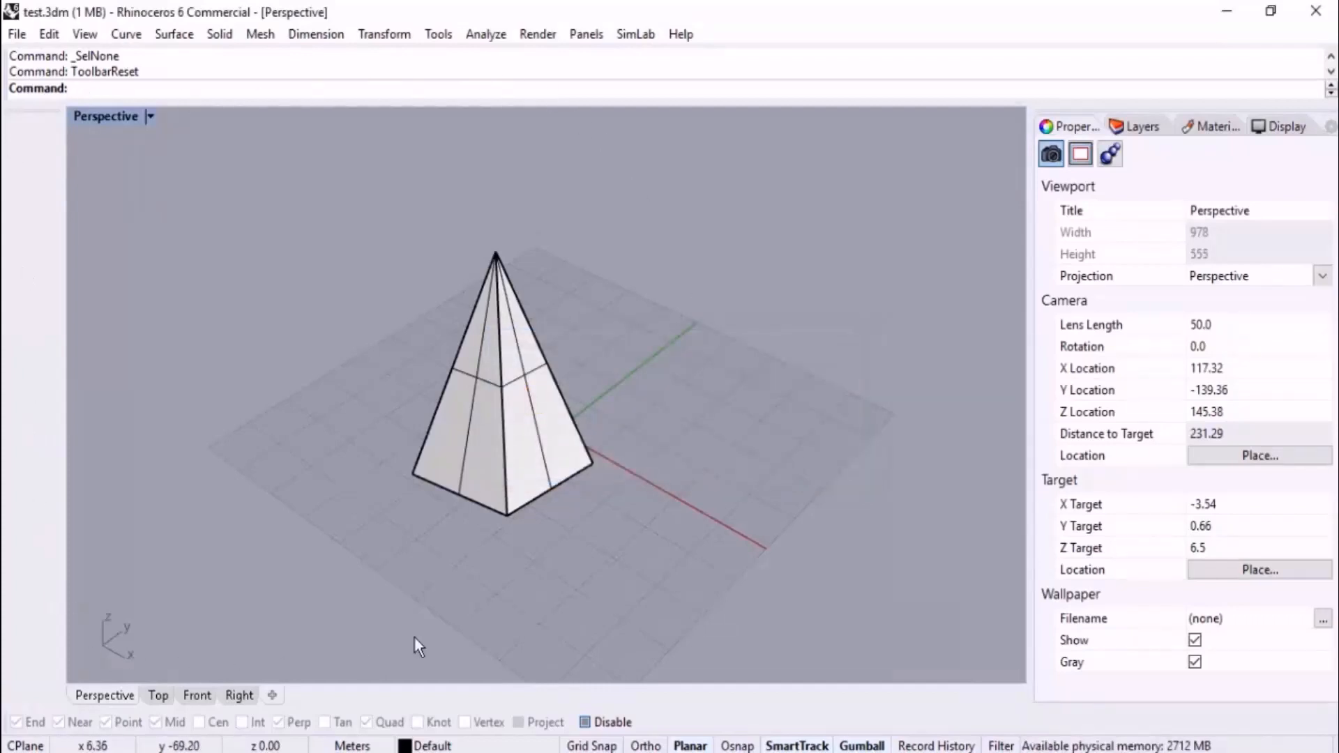
pyautogui.click(1322, 18)
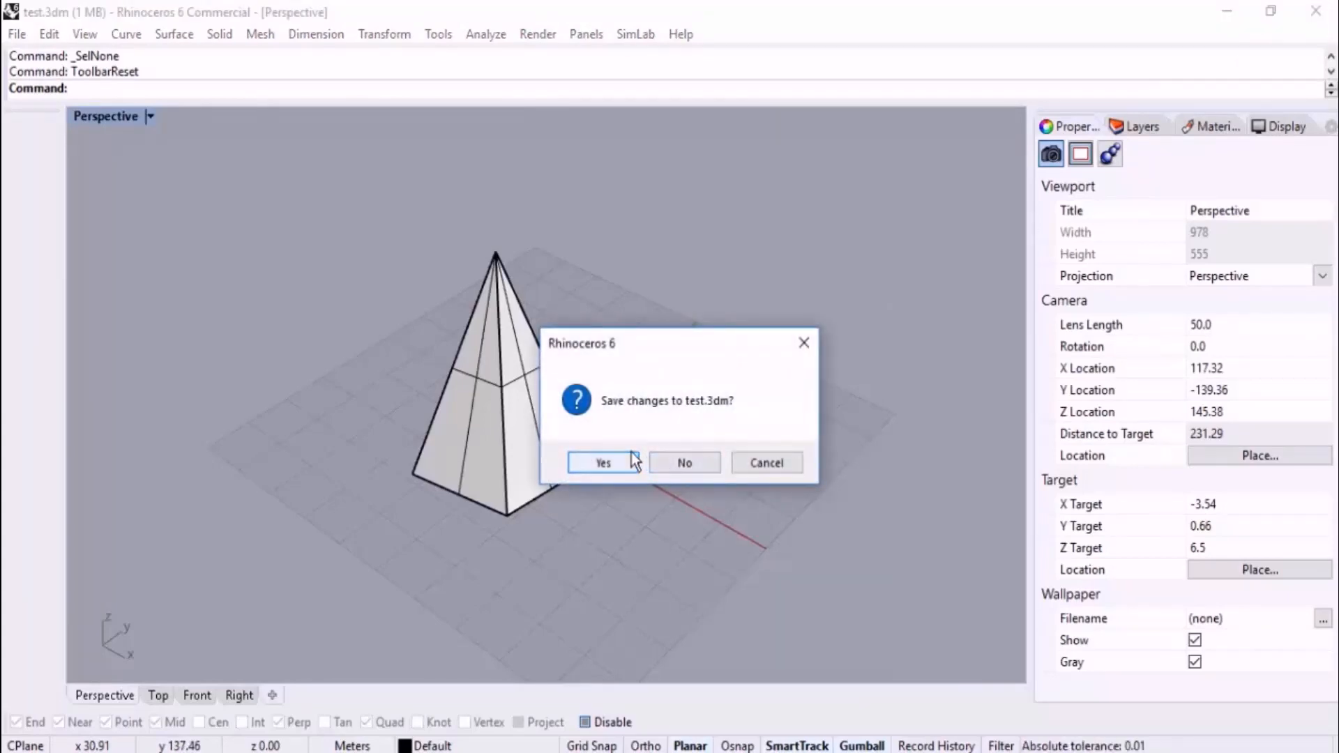
pyautogui.click(604, 463)
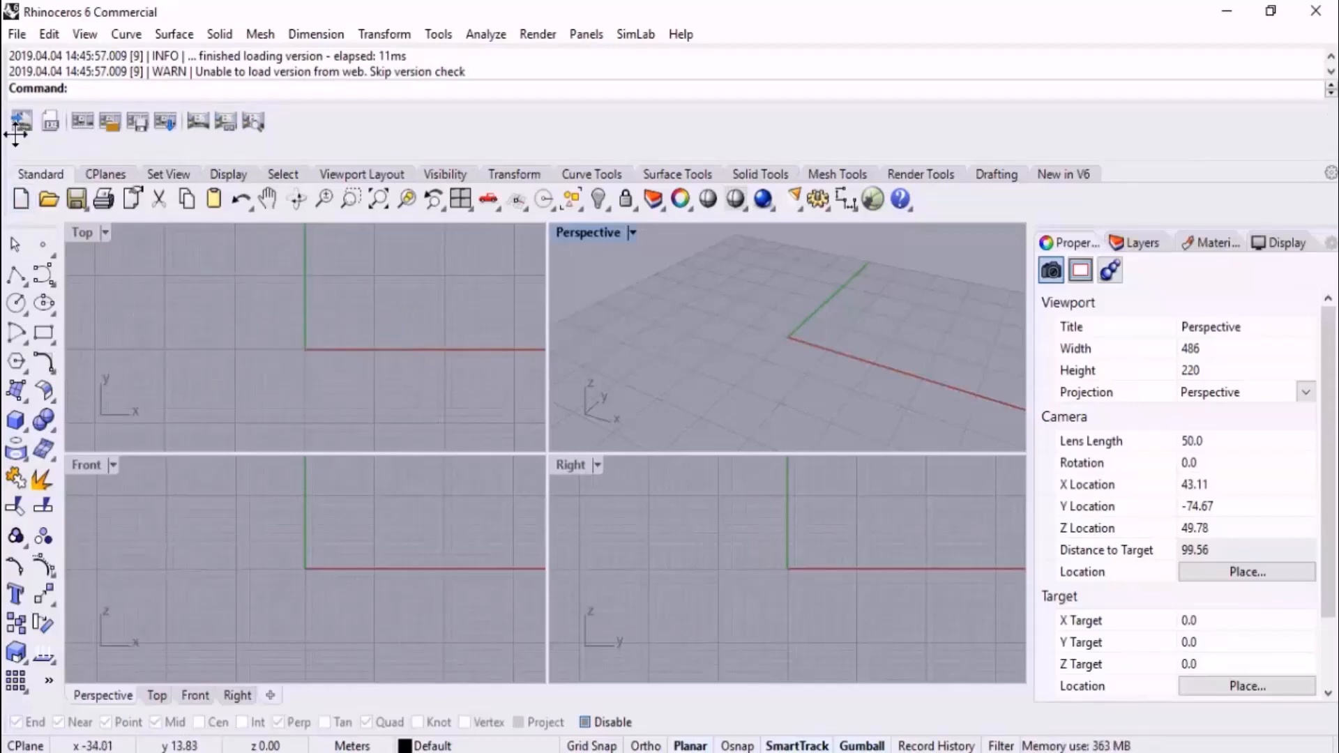
# Undock the extra toolbar above the Standard toolbar group and close it
pyautogui.moveTo(16, 134); pyautogui.dragTo(296, 321)
pyautogui.click(850, 283)
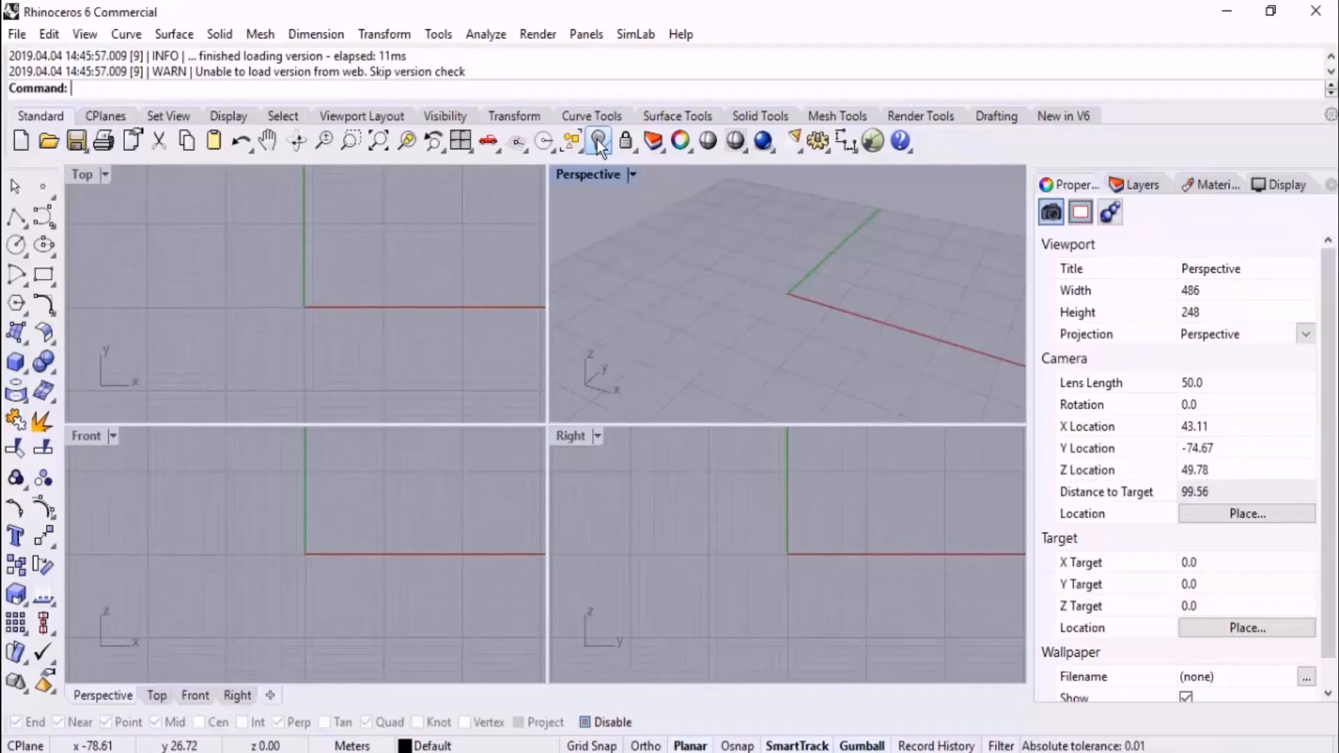
# Draw a tall box freehand beside the origin in the Perspective viewport
pyautogui.click(15, 362)
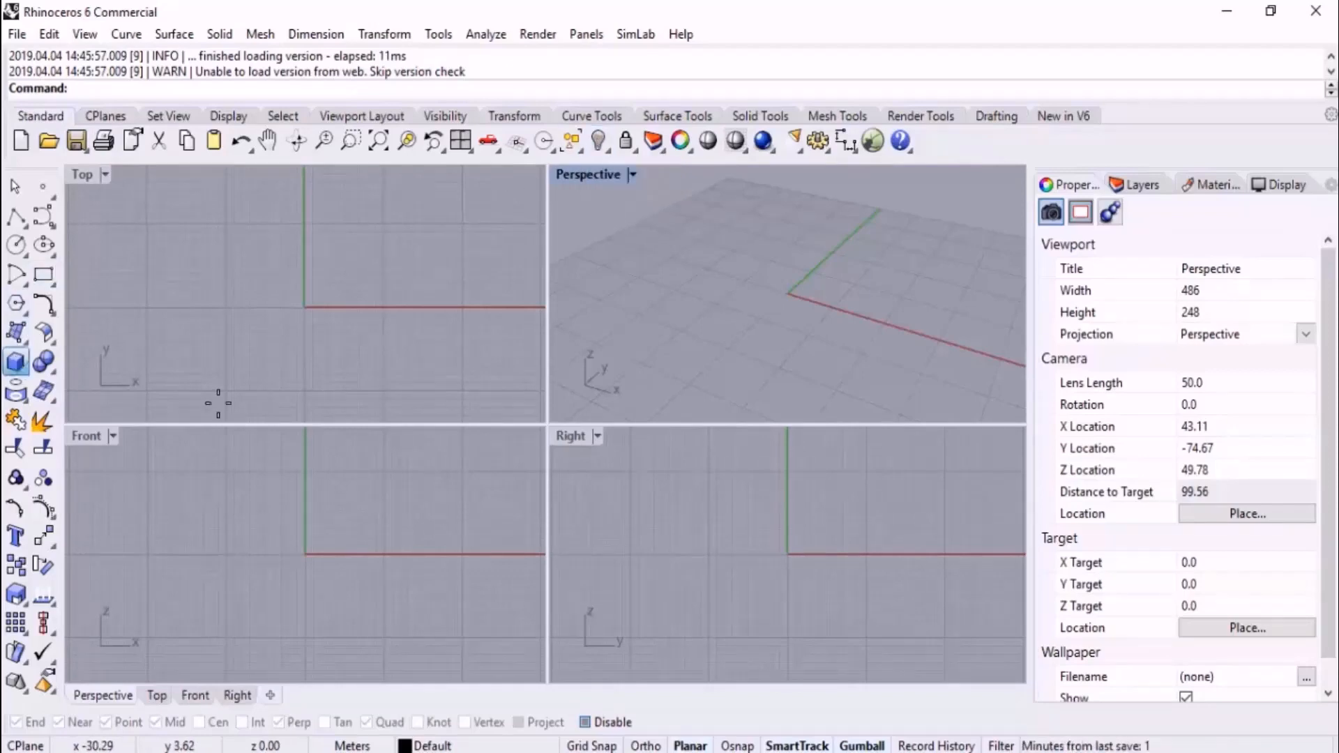
pyautogui.click(718, 298)
pyautogui.click(742, 363)
pyautogui.click(697, 262)
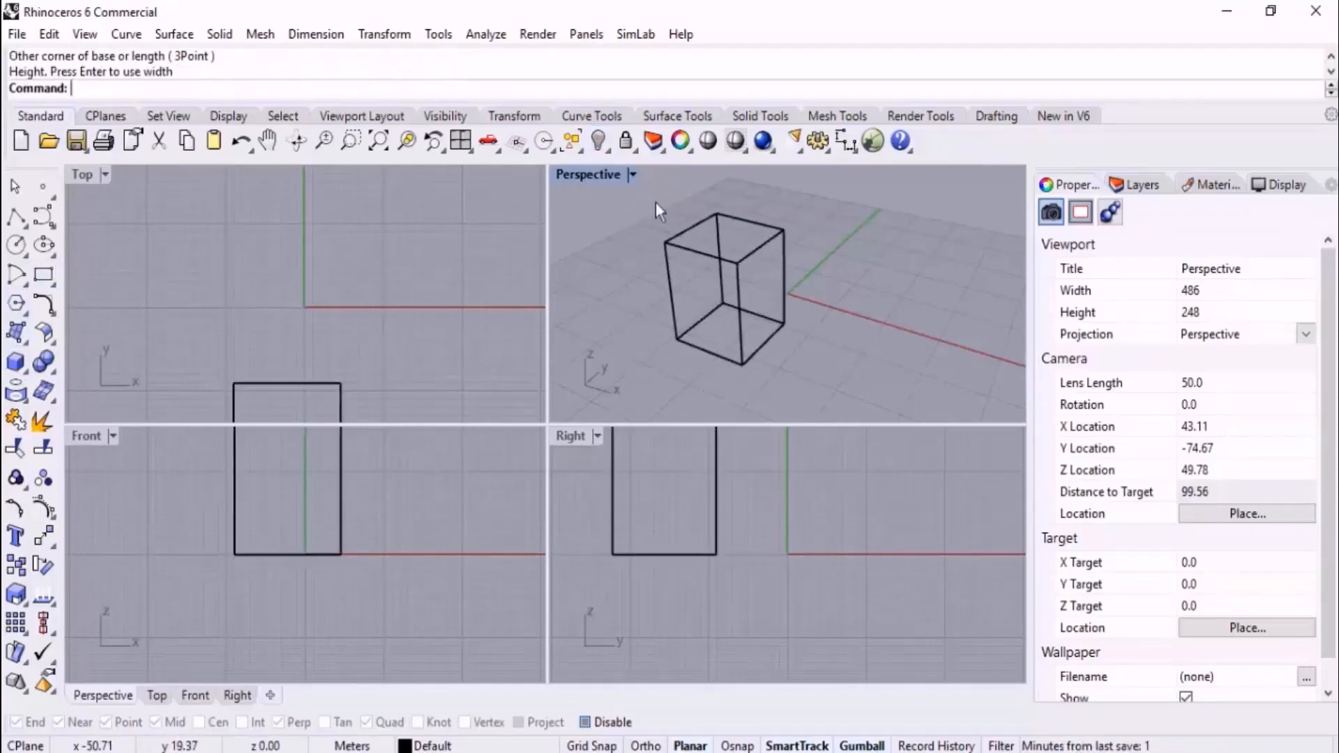
# Maximize the Perspective viewport and set its display mode to Shaded
pyautogui.doubleClick(604, 177)
pyautogui.scroll(-3, 564, 278)
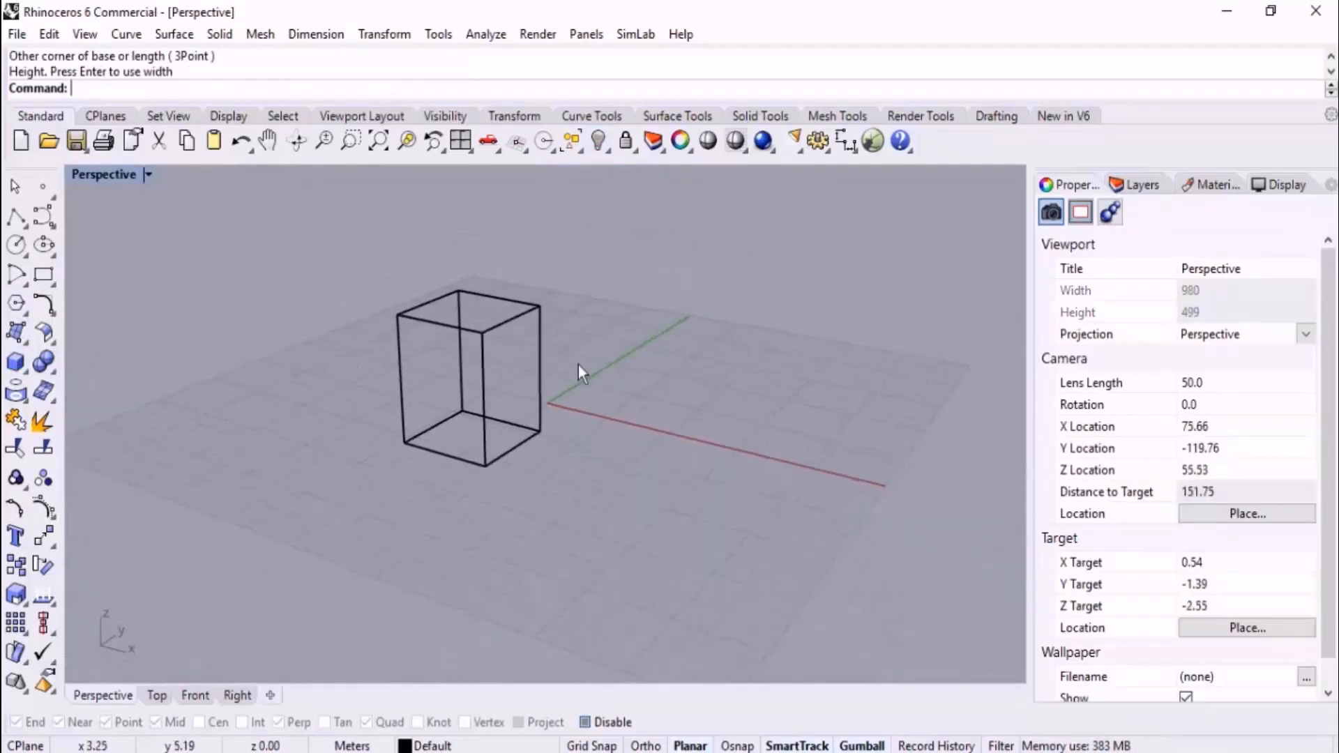
pyautogui.middleClick(628, 331)
pyautogui.click(682, 321)
pyautogui.scroll(3, 547, 332)
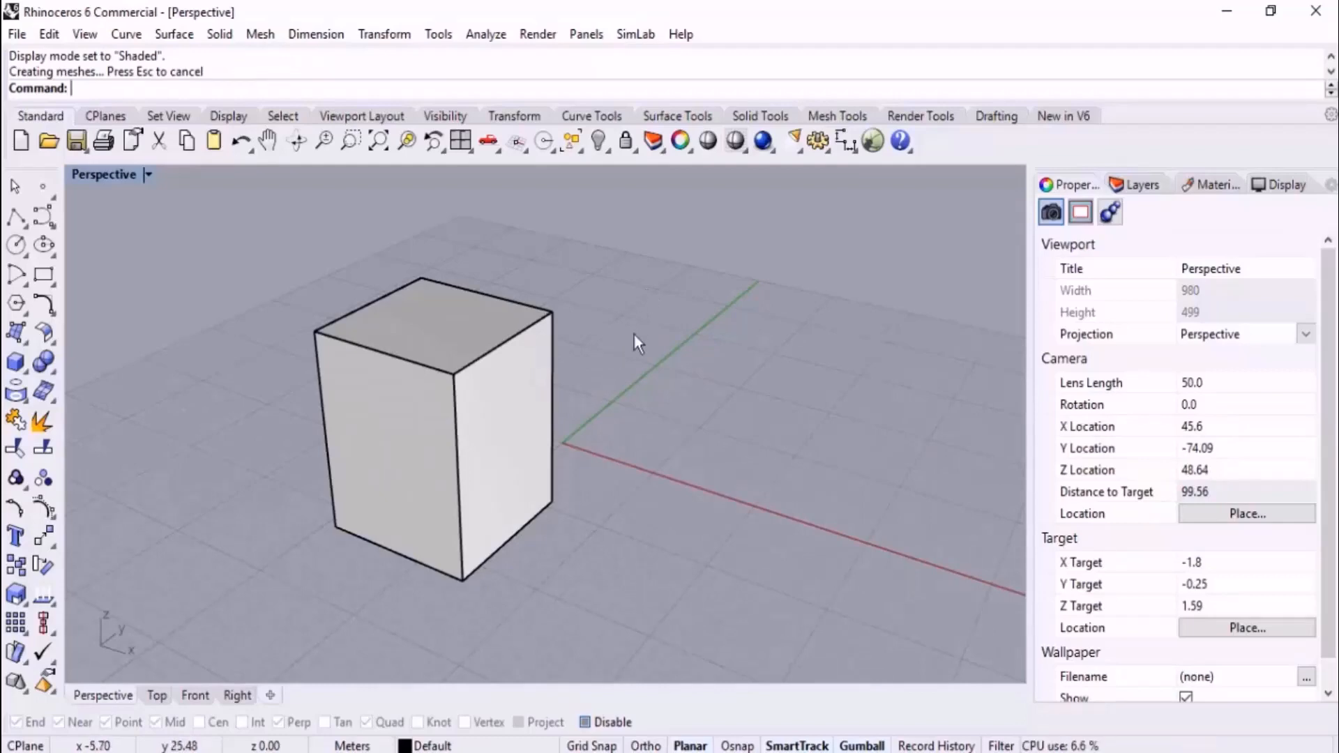
# Hide the box and show it again
pyautogui.click(517, 358)
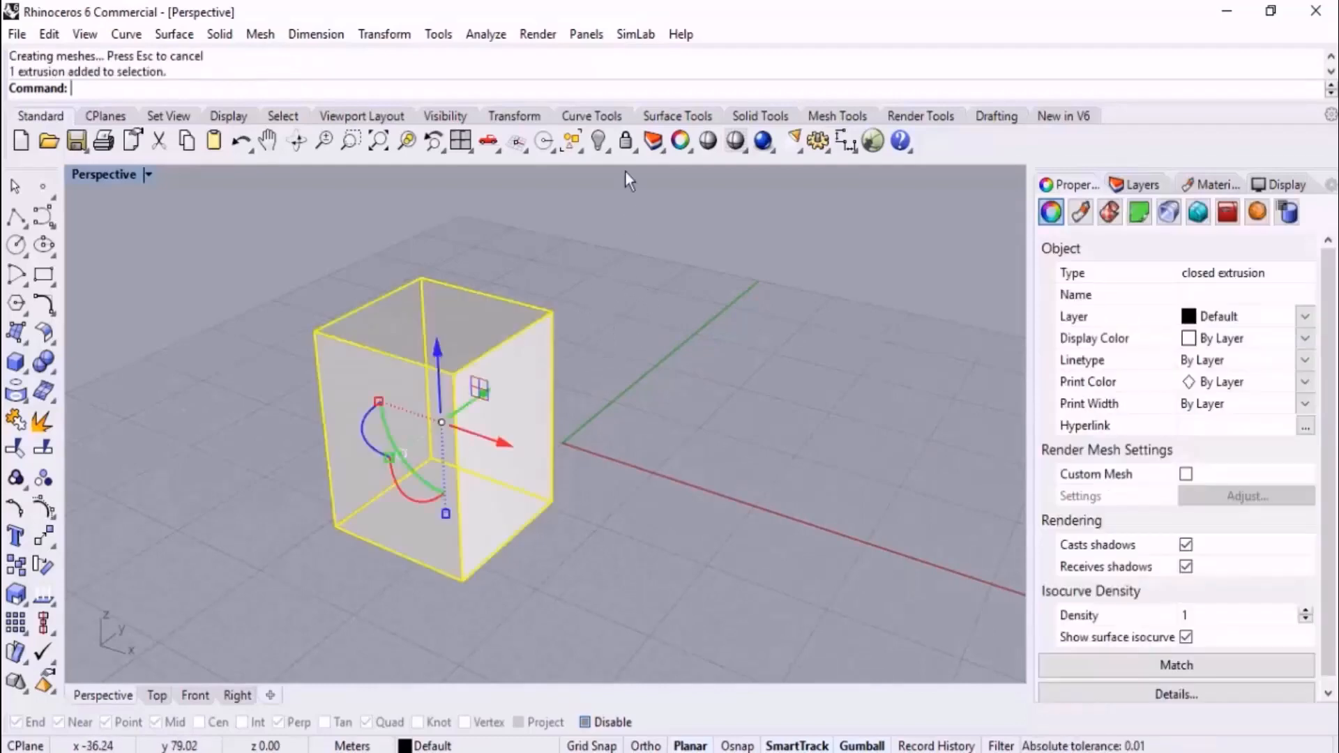
pyautogui.click(598, 142)
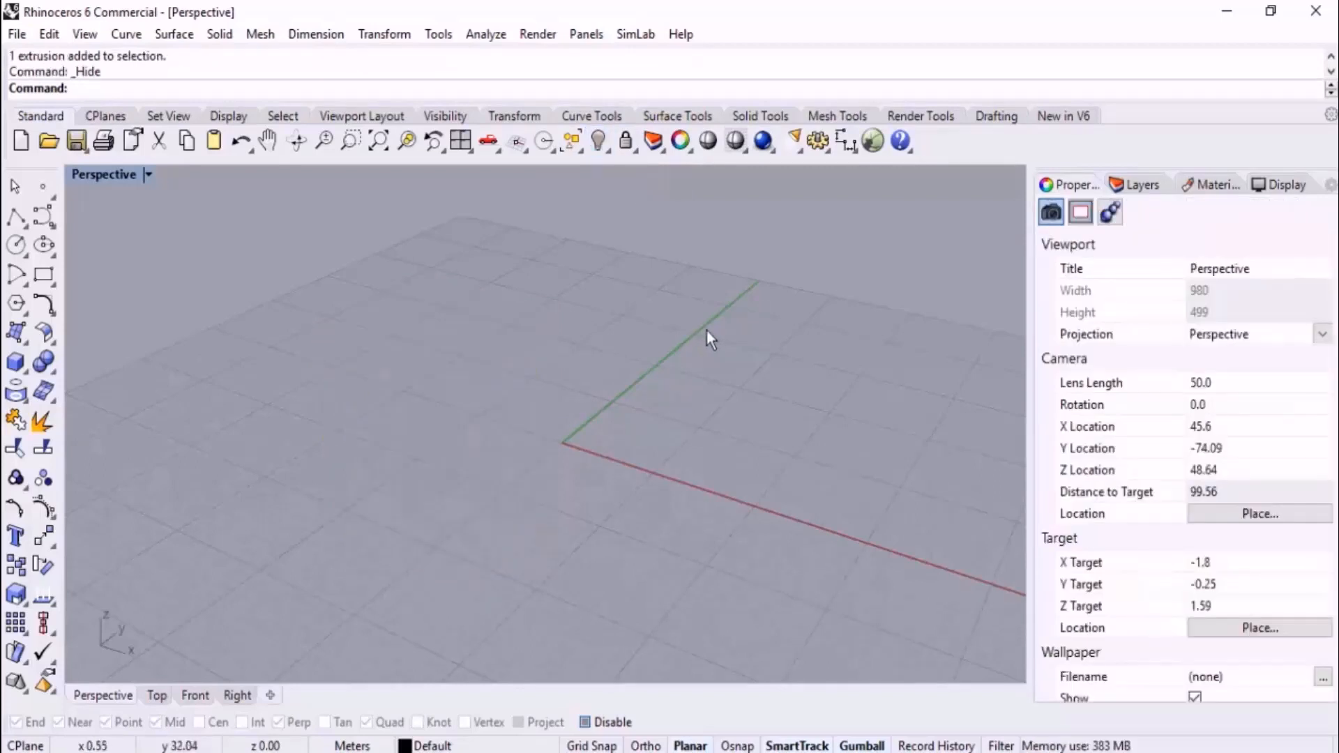
pyautogui.rightClick(598, 142)
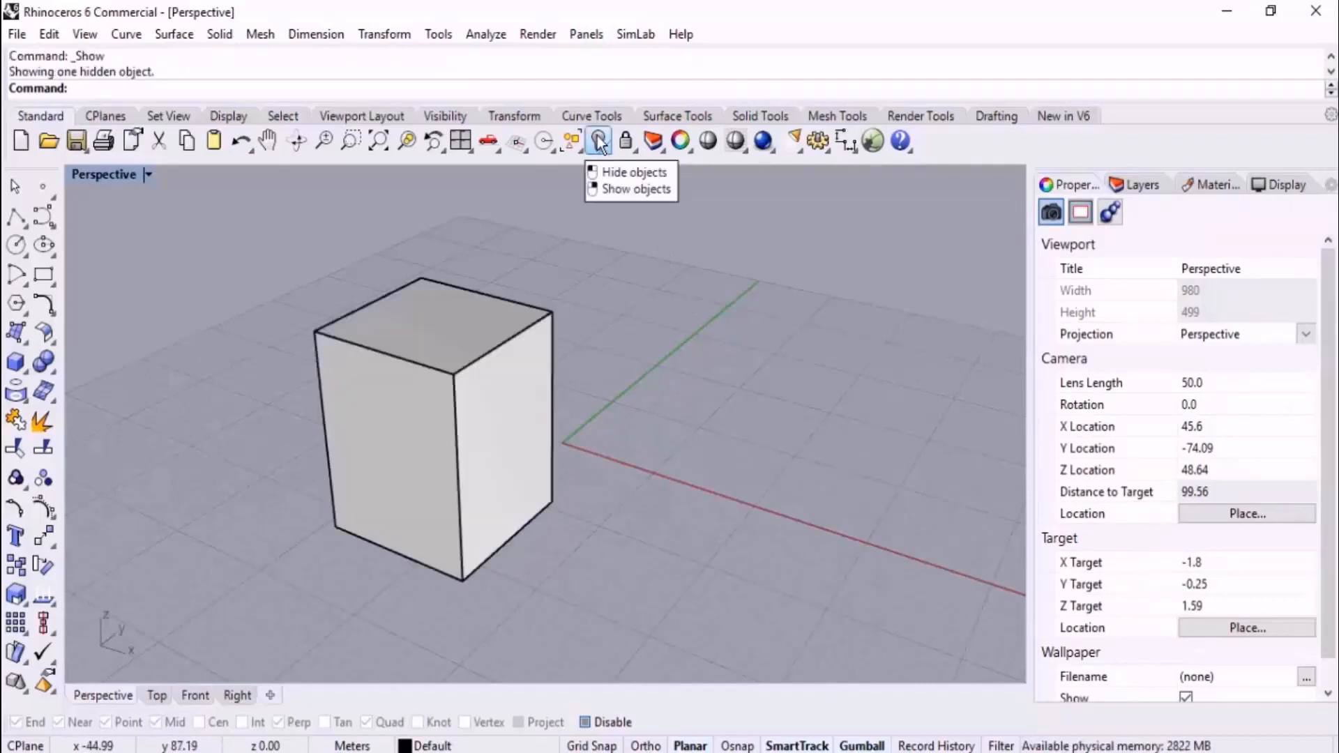
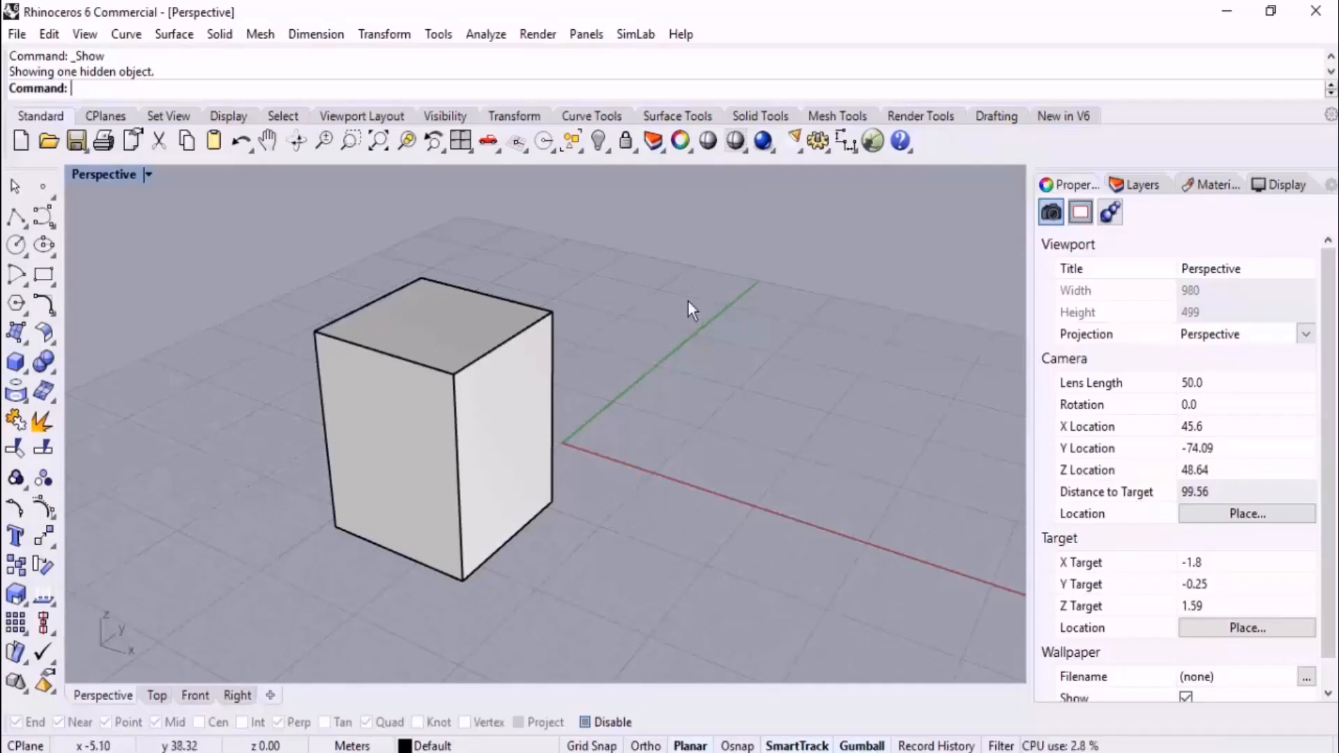
# Examine the related tools grouped under the Layer, Hide and Circle commands
pyautogui.click(666, 152)
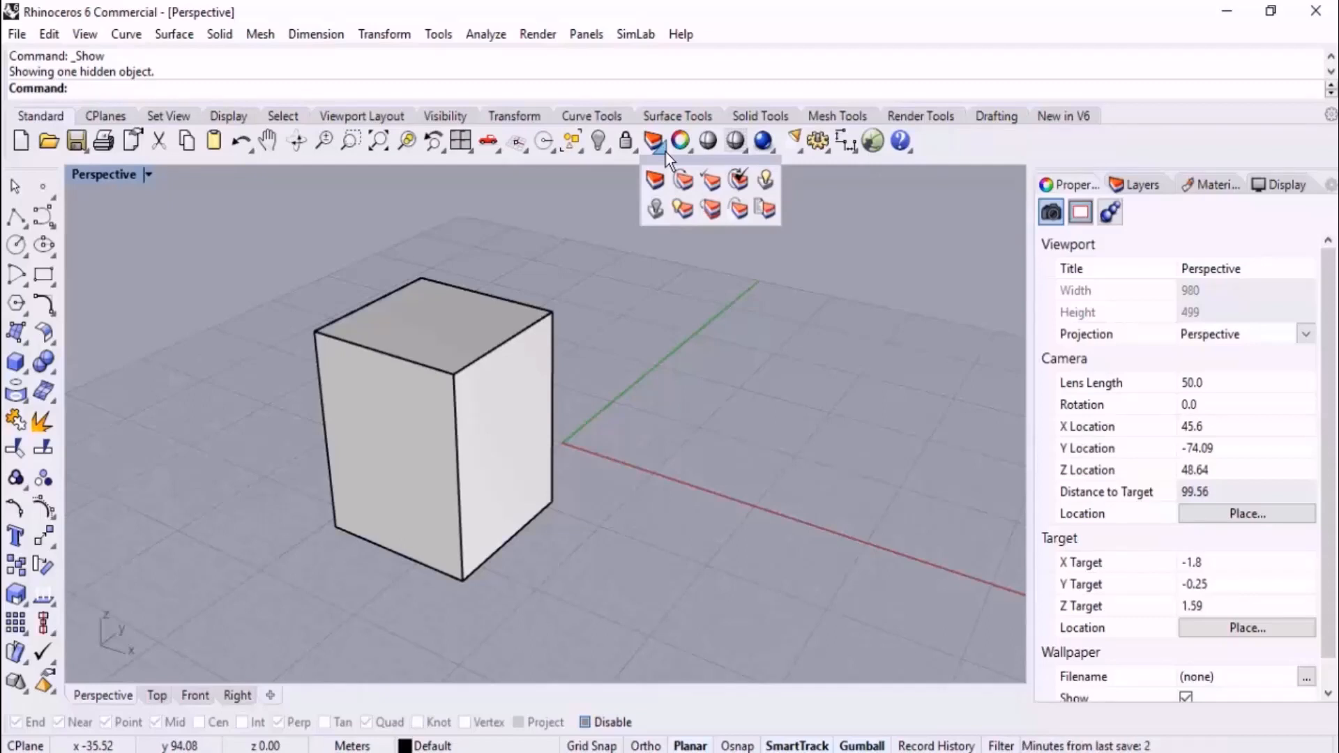
pyautogui.click(604, 181)
pyautogui.click(606, 150)
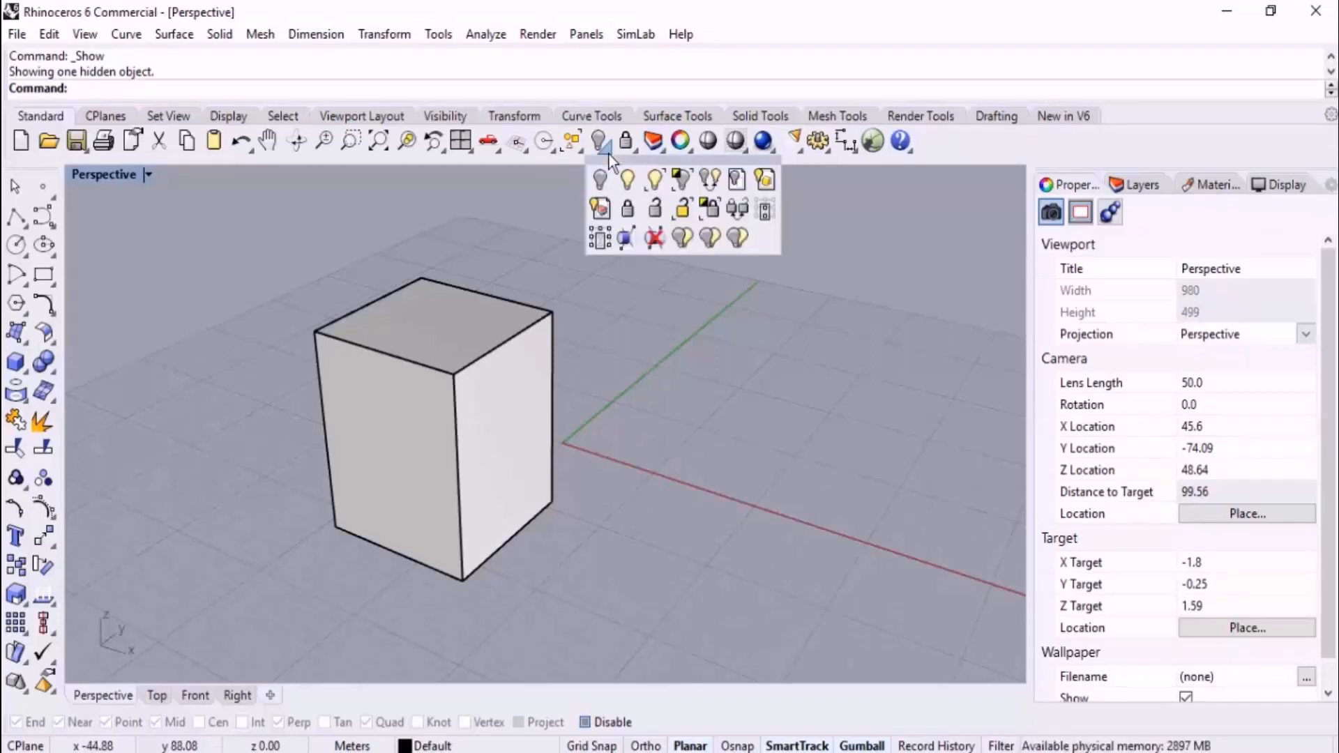
pyautogui.click(23, 258)
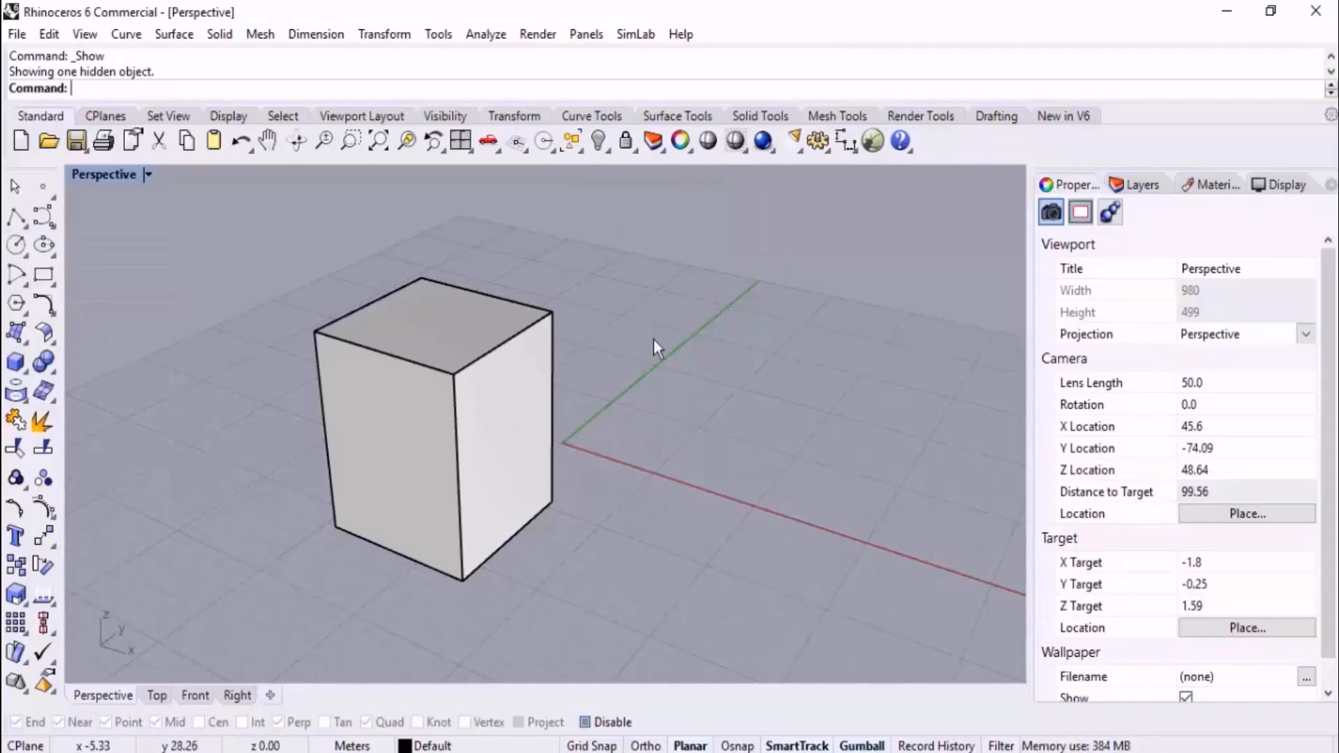
# Delete the box and switch to the Top viewport
pyautogui.click(411, 470)
pyautogui.press('Delete')
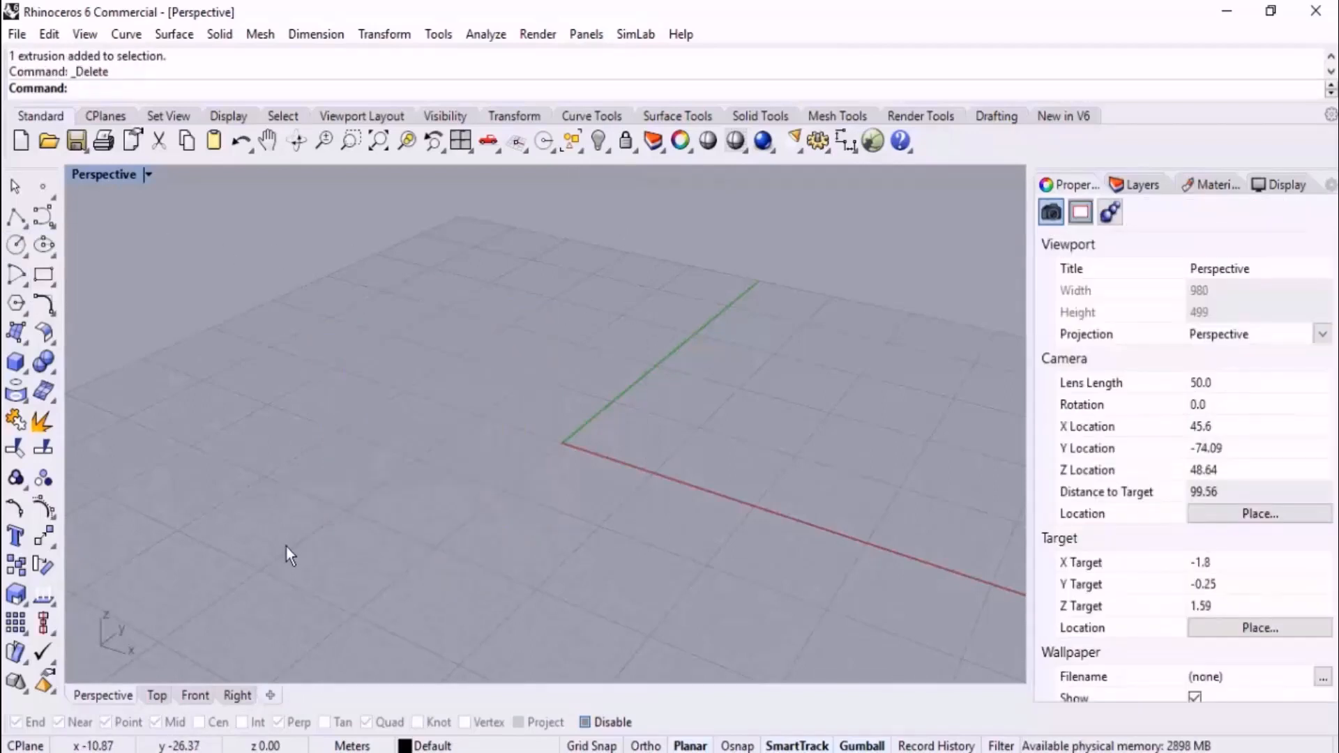
pyautogui.click(156, 695)
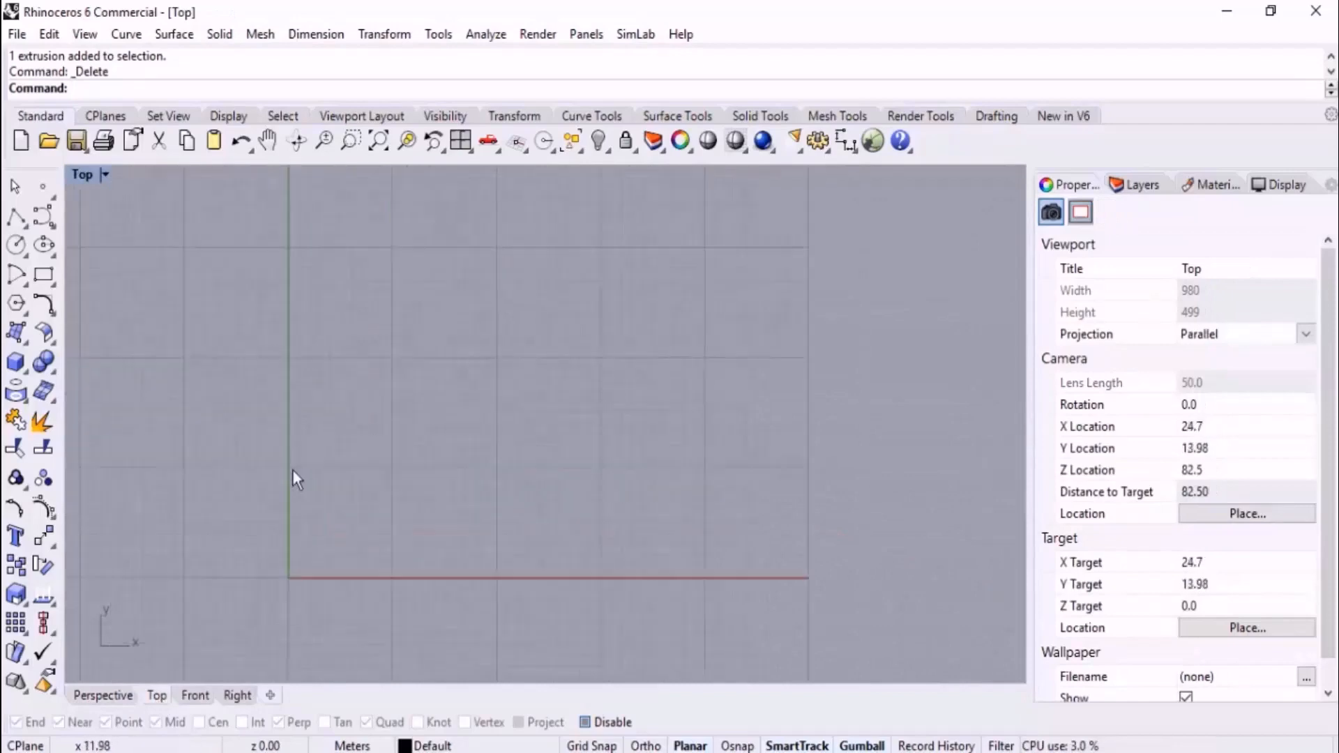
# Draw a circle by its diameter, about 9 m across, to the right of the green Y axis
pyautogui.scroll(4, 407, 382)
pyautogui.moveTo(752, 301); pyautogui.dragTo(628, 326, button='right')
pyautogui.moveTo(388, 389); pyautogui.dragTo(447, 375, button='right')
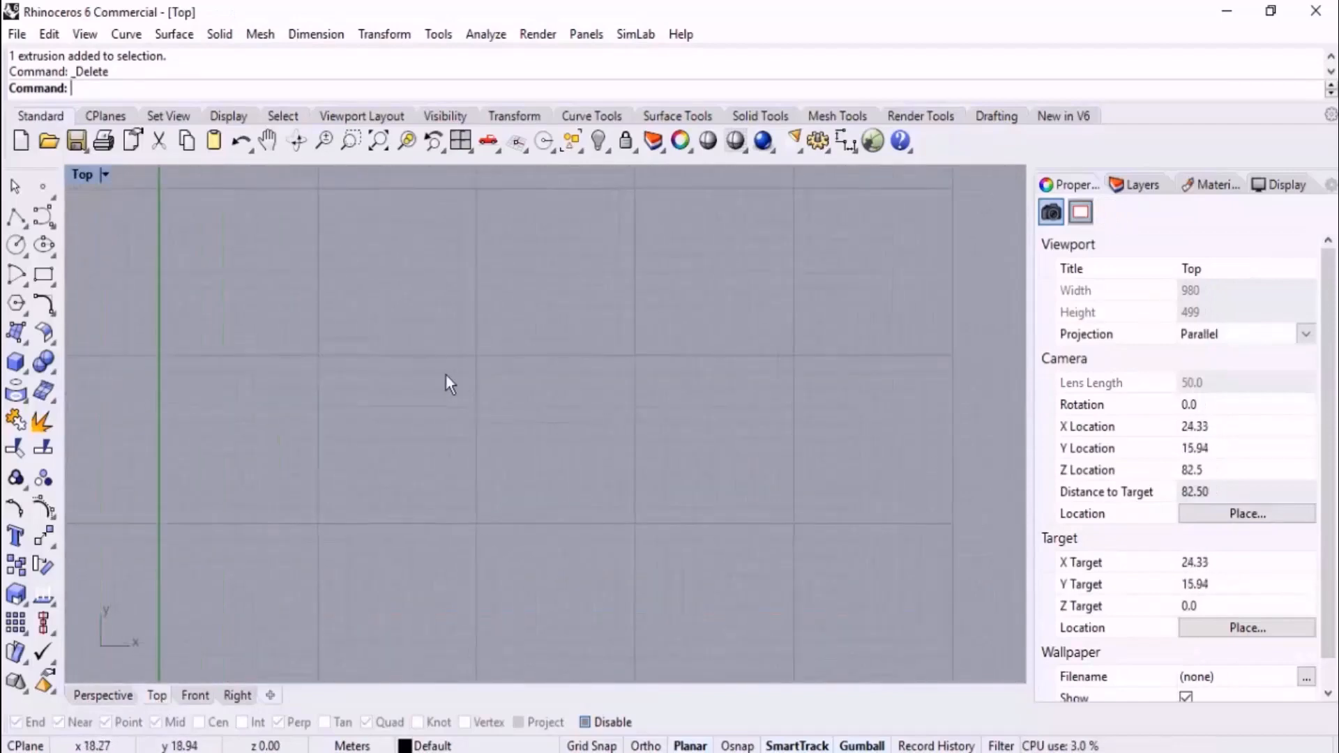
pyautogui.click(25, 255)
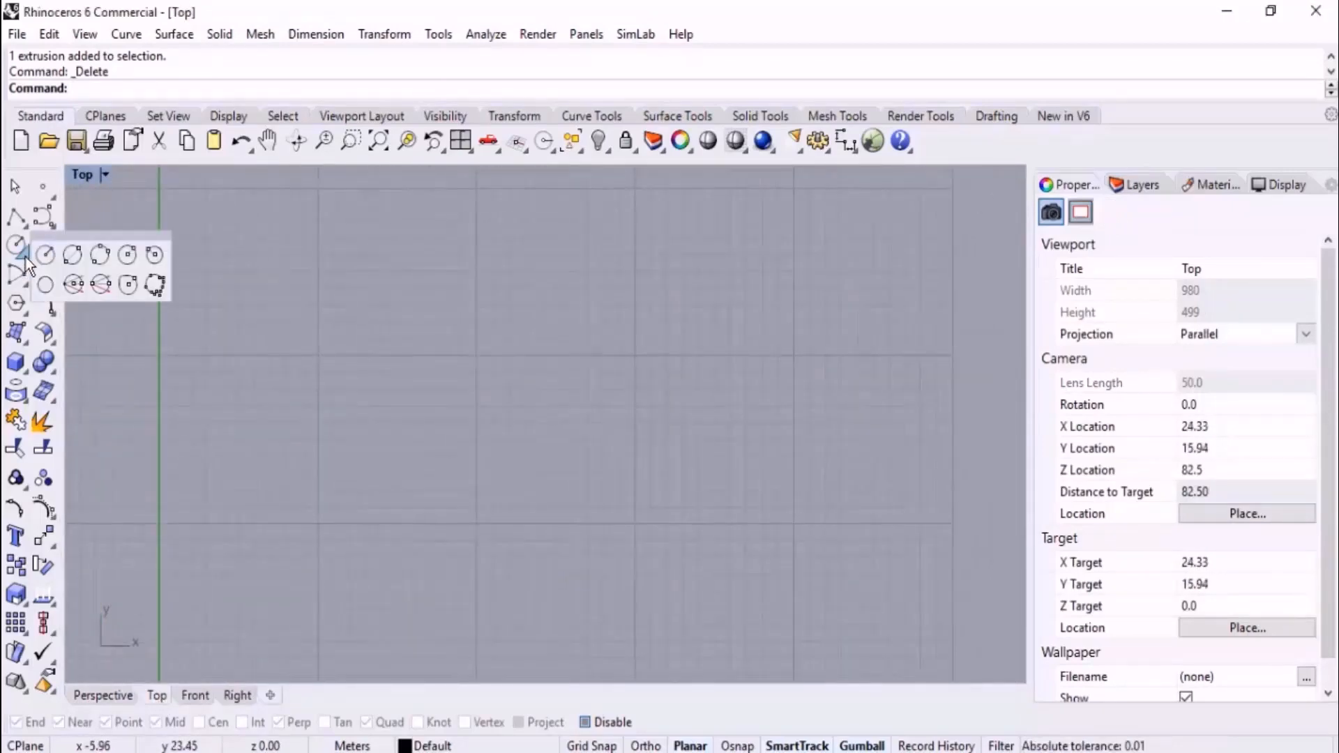
pyautogui.click(72, 255)
pyautogui.click(395, 307)
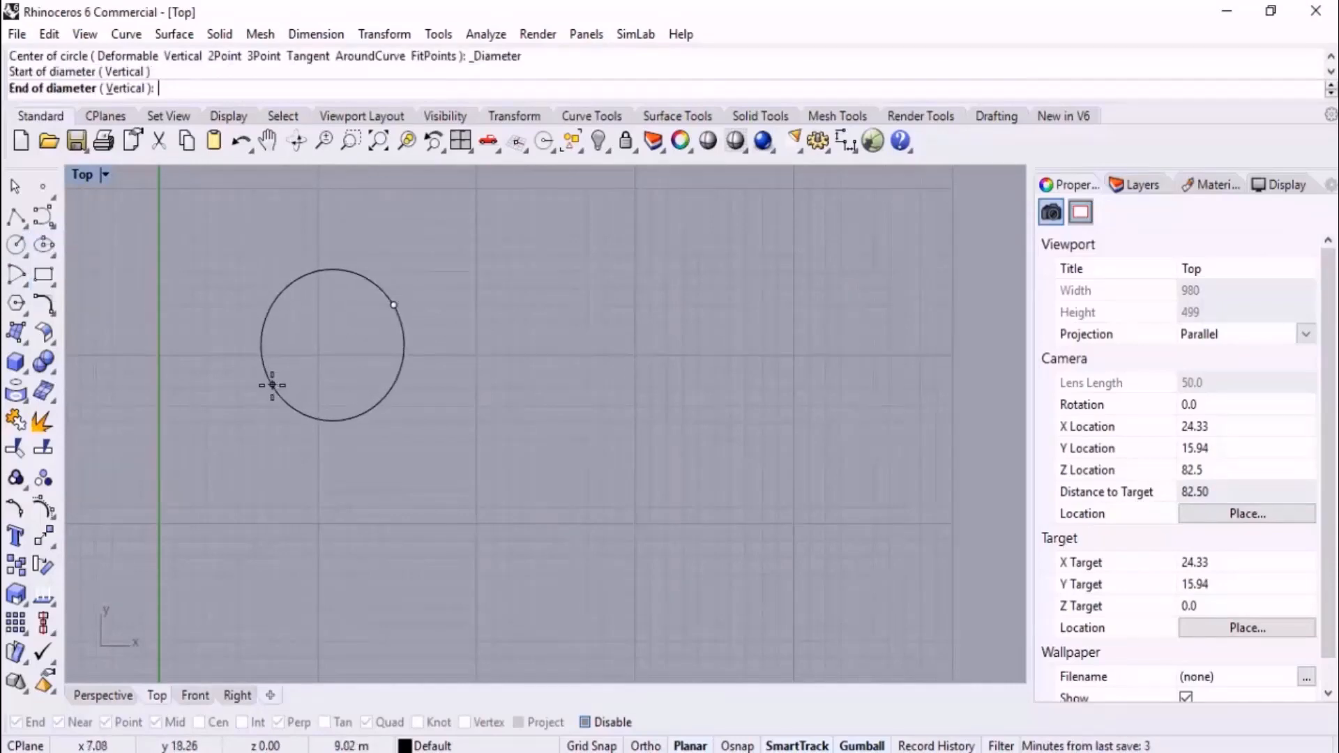
pyautogui.click(269, 383)
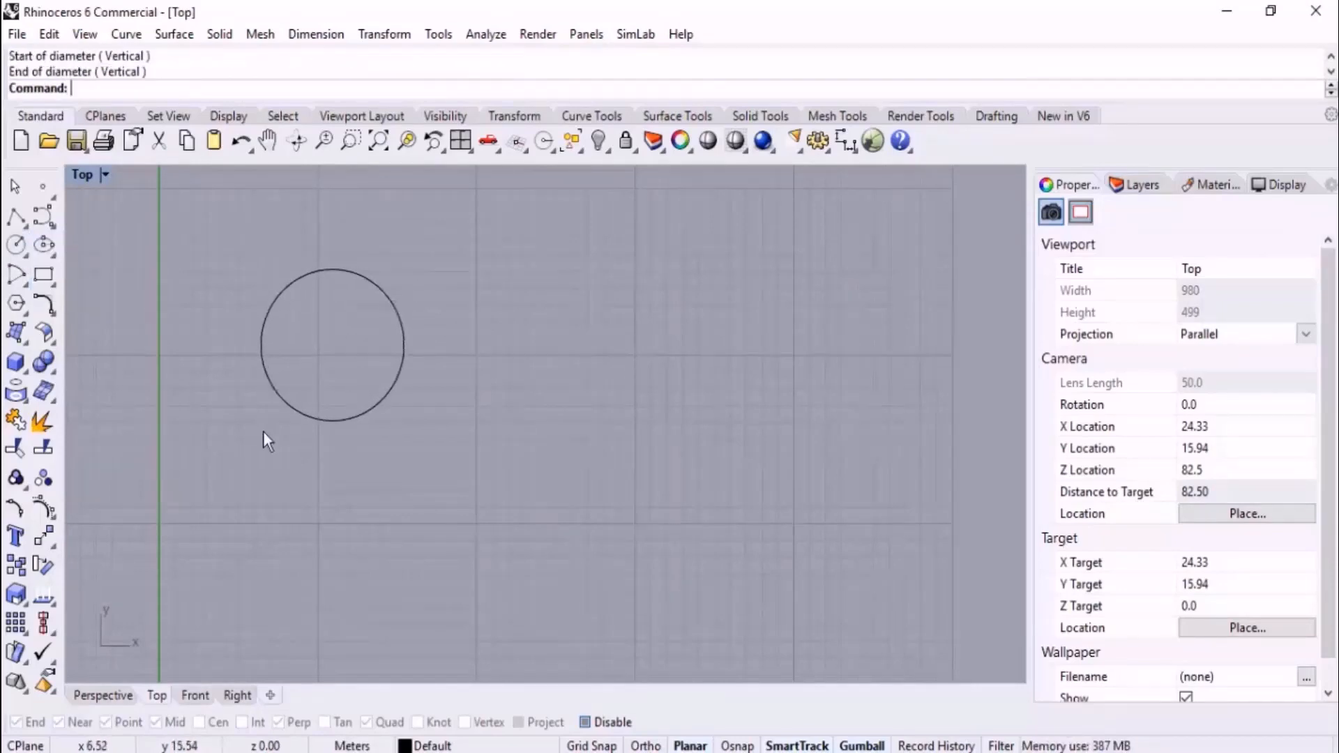
# Detach the group of Circle tools as a floating toolbar over the Top viewport
pyautogui.click(24, 255)
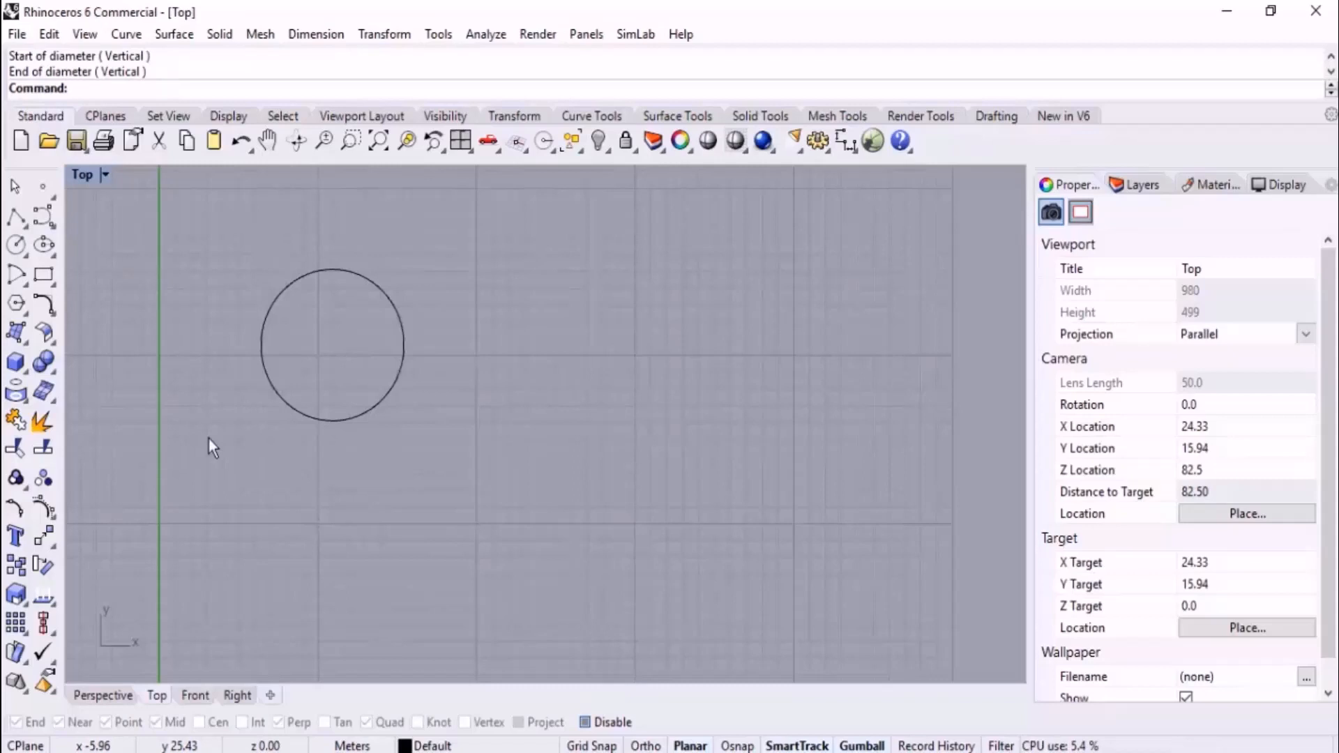
pyautogui.click(27, 260)
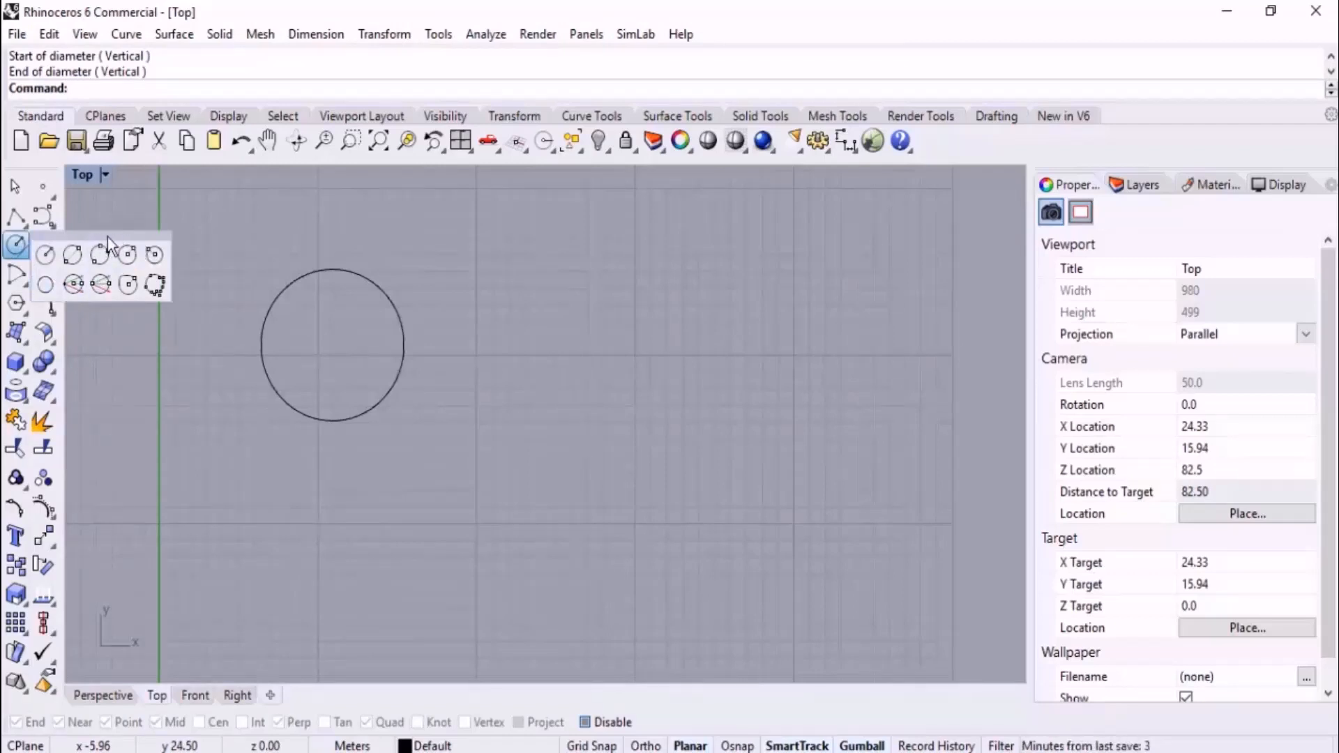
pyautogui.moveTo(107, 237); pyautogui.dragTo(738, 253)
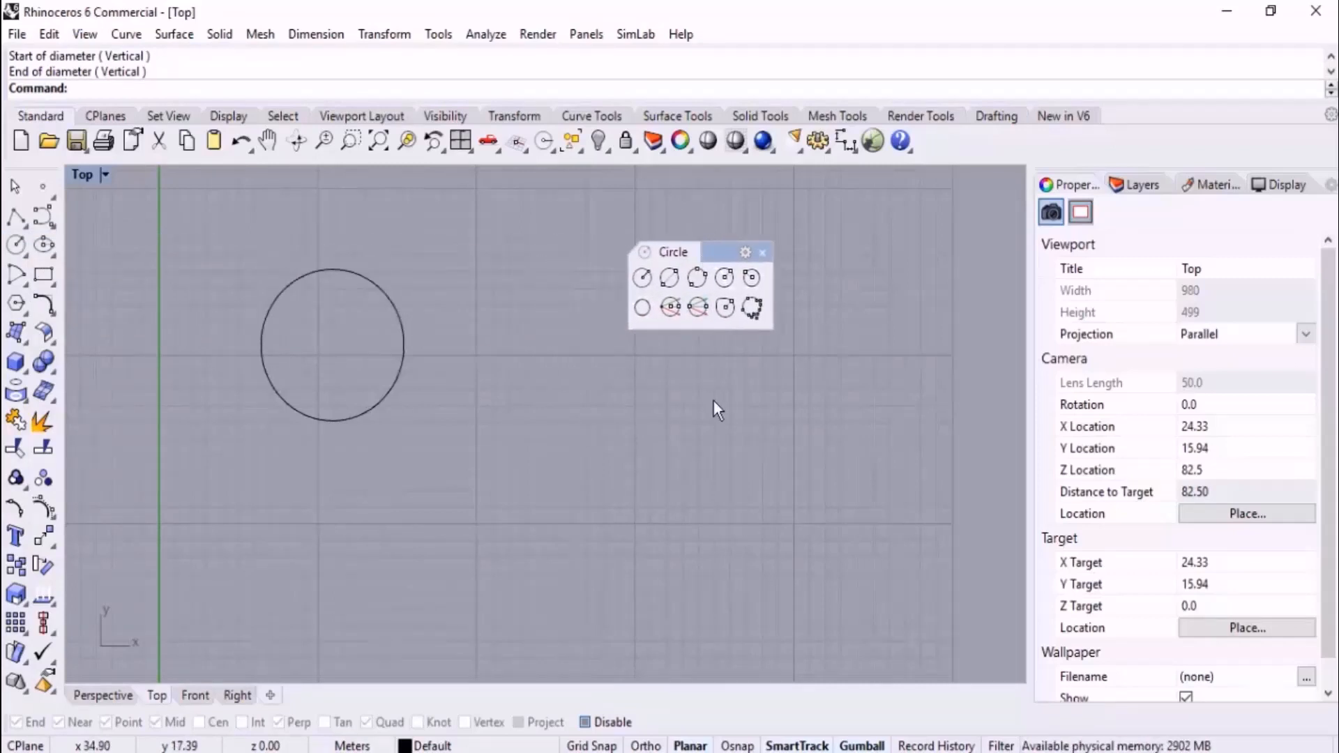
# Detach the group of Rectangle tools as a floating toolbar, and close both the Circle and Rectangle toolbars
pyautogui.click(52, 286)
pyautogui.moveTo(118, 282); pyautogui.dragTo(920, 252)
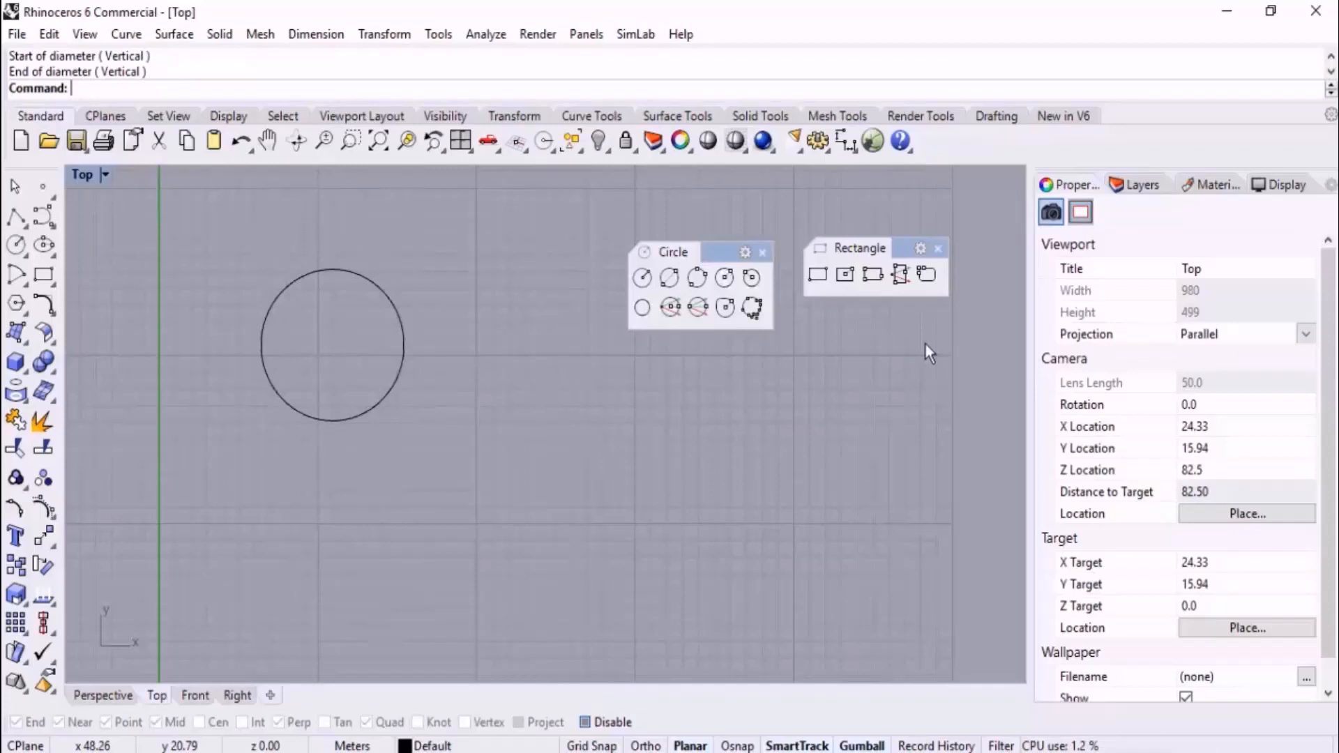
pyautogui.click(762, 252)
pyautogui.click(938, 249)
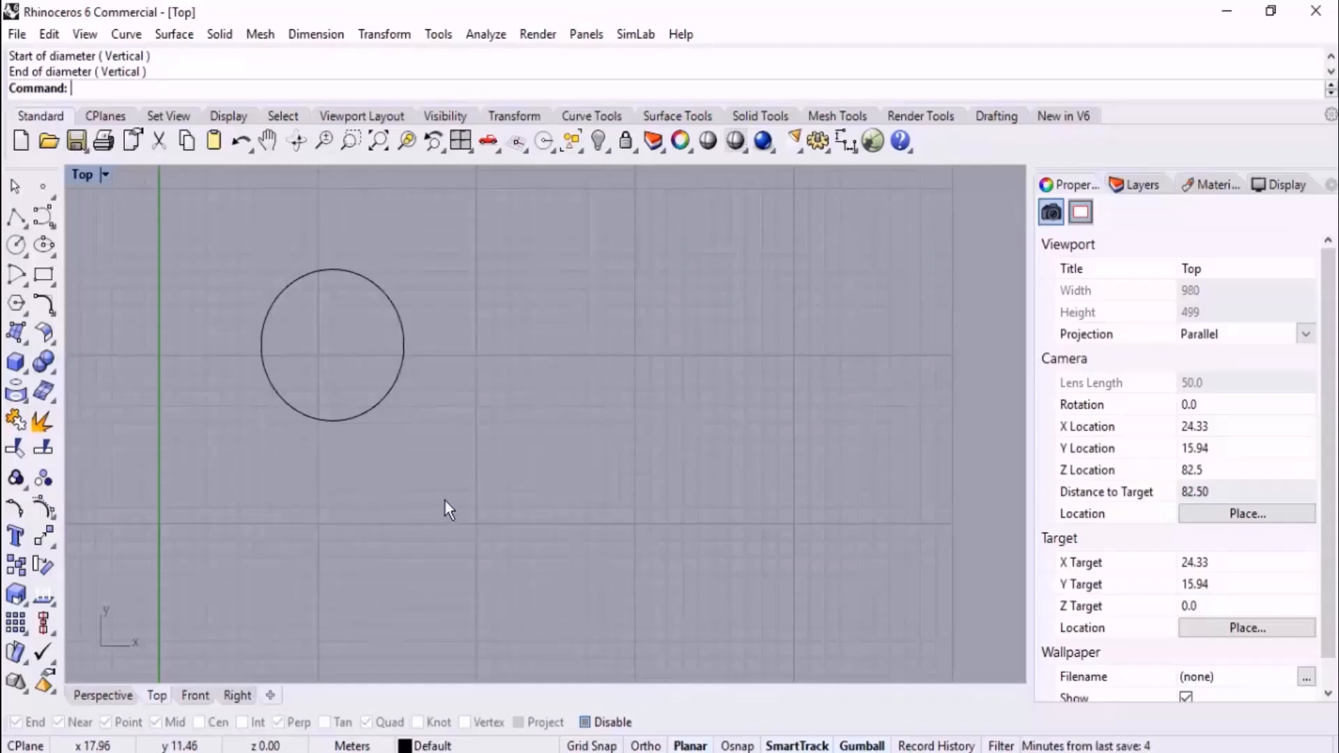
# Detach the group of Lines tools as a floating toolbar and place it right of the circle in the Top viewport
pyautogui.click(23, 223)
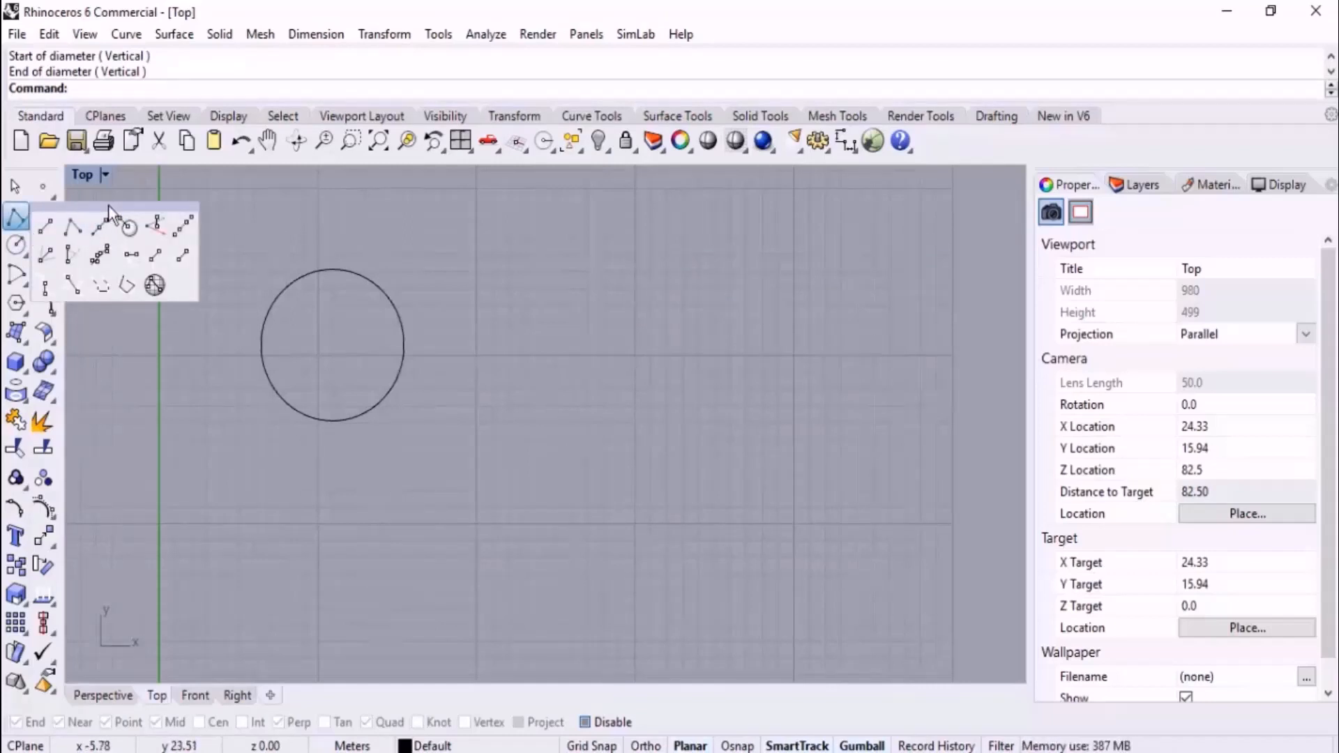
pyautogui.moveTo(108, 204); pyautogui.dragTo(778, 217)
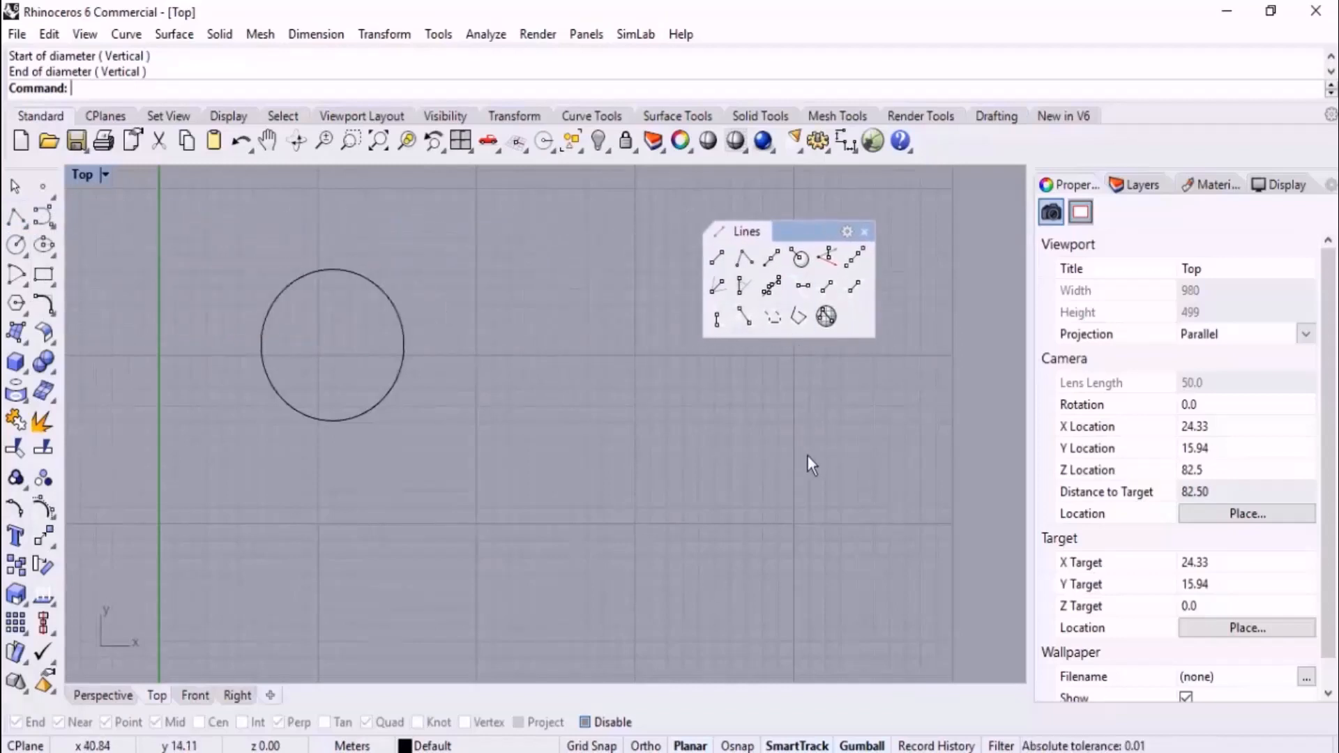
pyautogui.moveTo(808, 236); pyautogui.dragTo(706, 271)
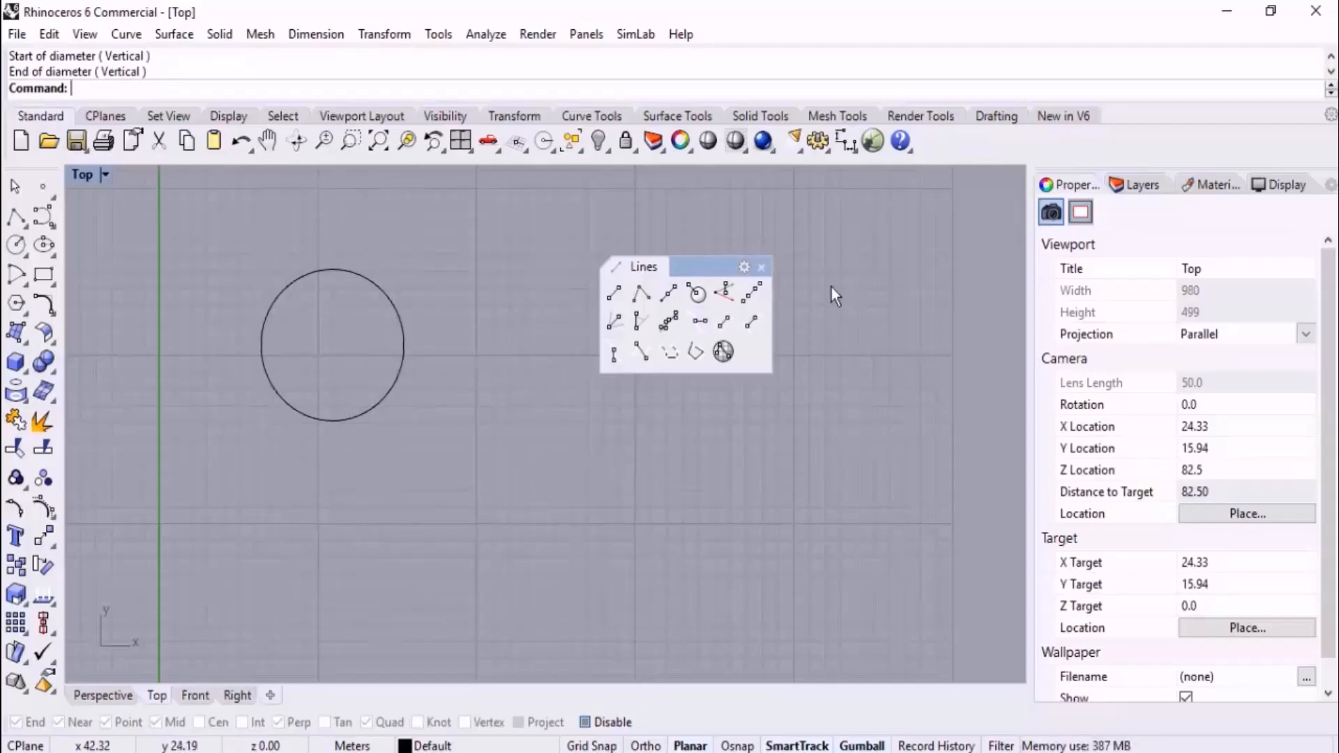
# Dock the Lines toolbar between the main tool sidebar and the viewport, and float it over the viewport again
pyautogui.moveTo(709, 263); pyautogui.dragTo(80, 425)
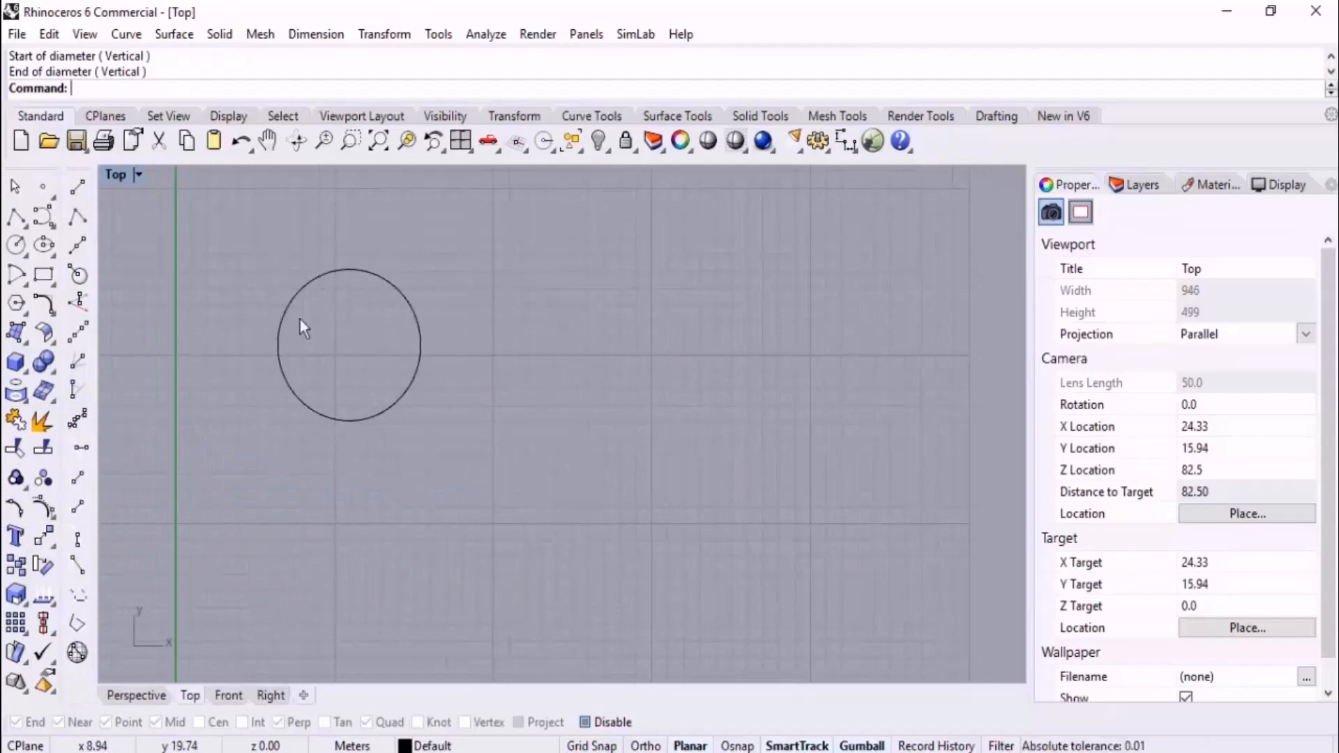
pyautogui.moveTo(90, 174); pyautogui.dragTo(683, 279)
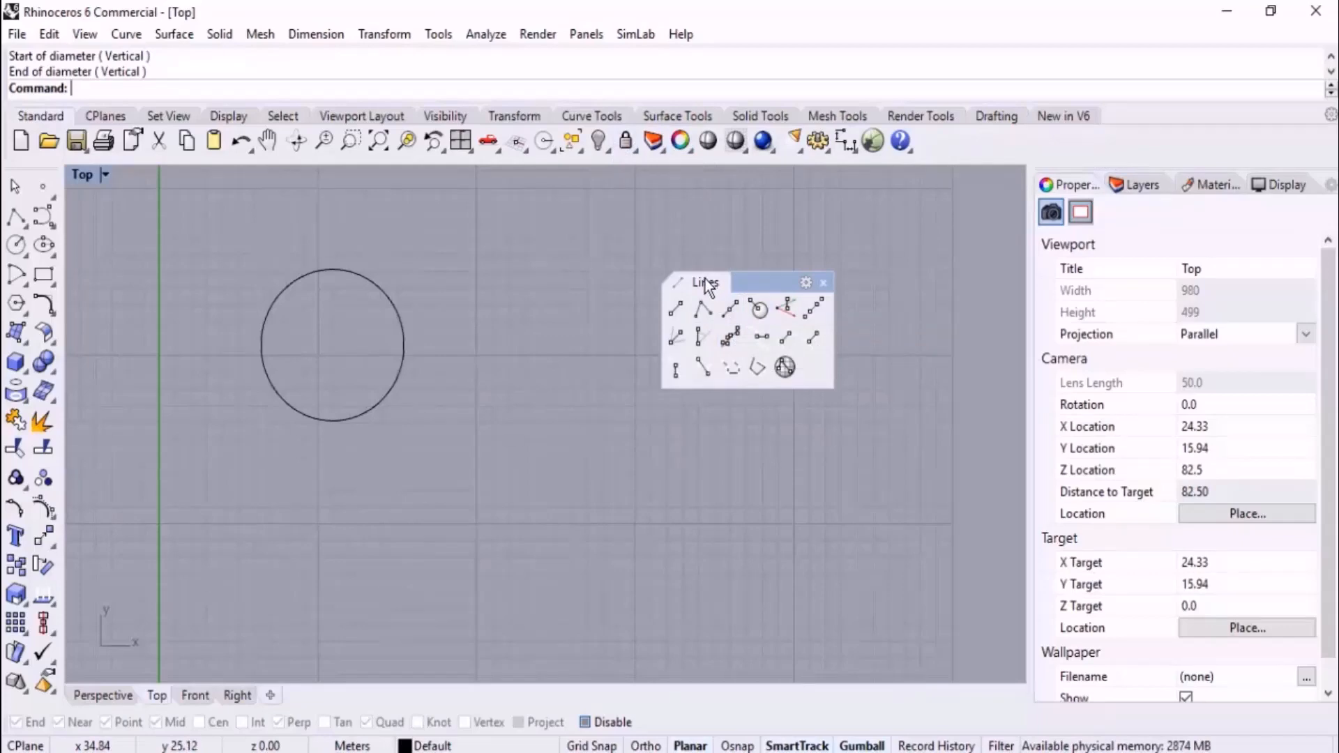
pyautogui.moveTo(712, 273); pyautogui.dragTo(608, 449)
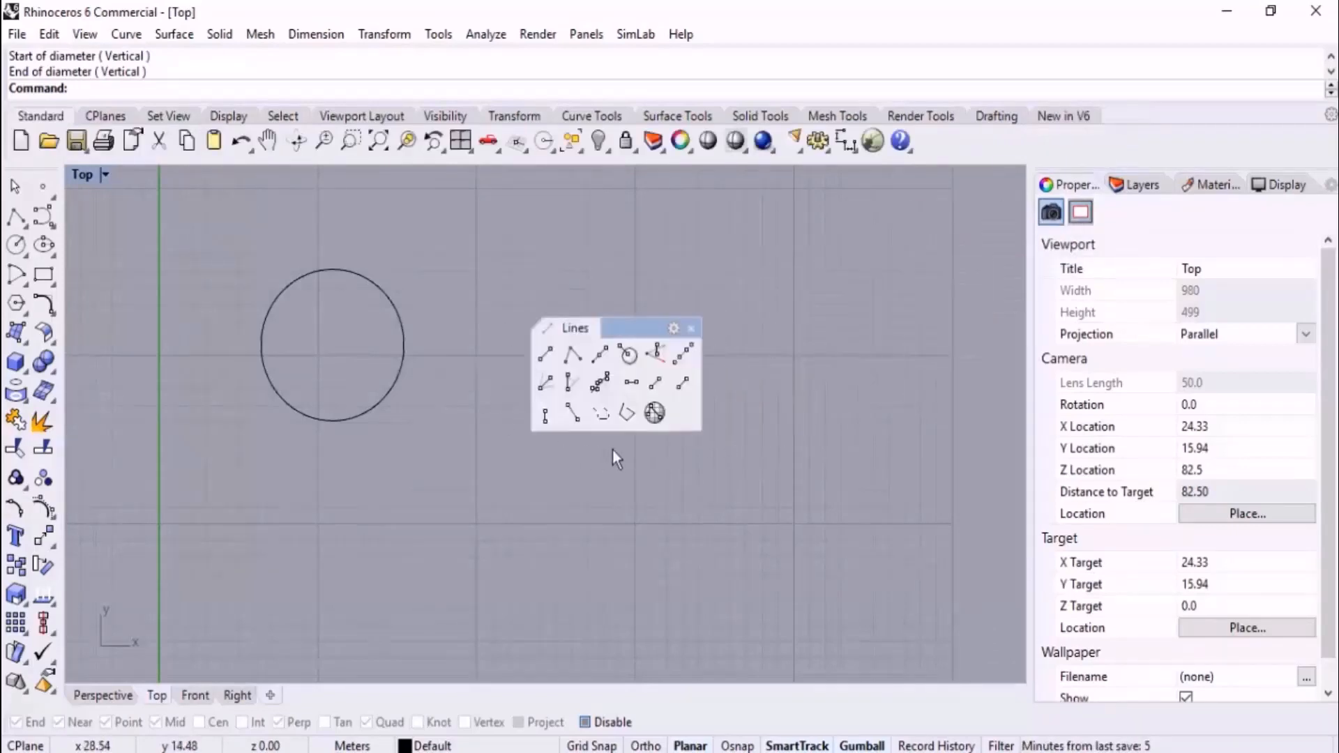
# Dock the Lines toolbar beside the Properties panel, and move it into the Standard toolbar group after New in V6
pyautogui.moveTo(643, 328); pyautogui.dragTo(1025, 315)
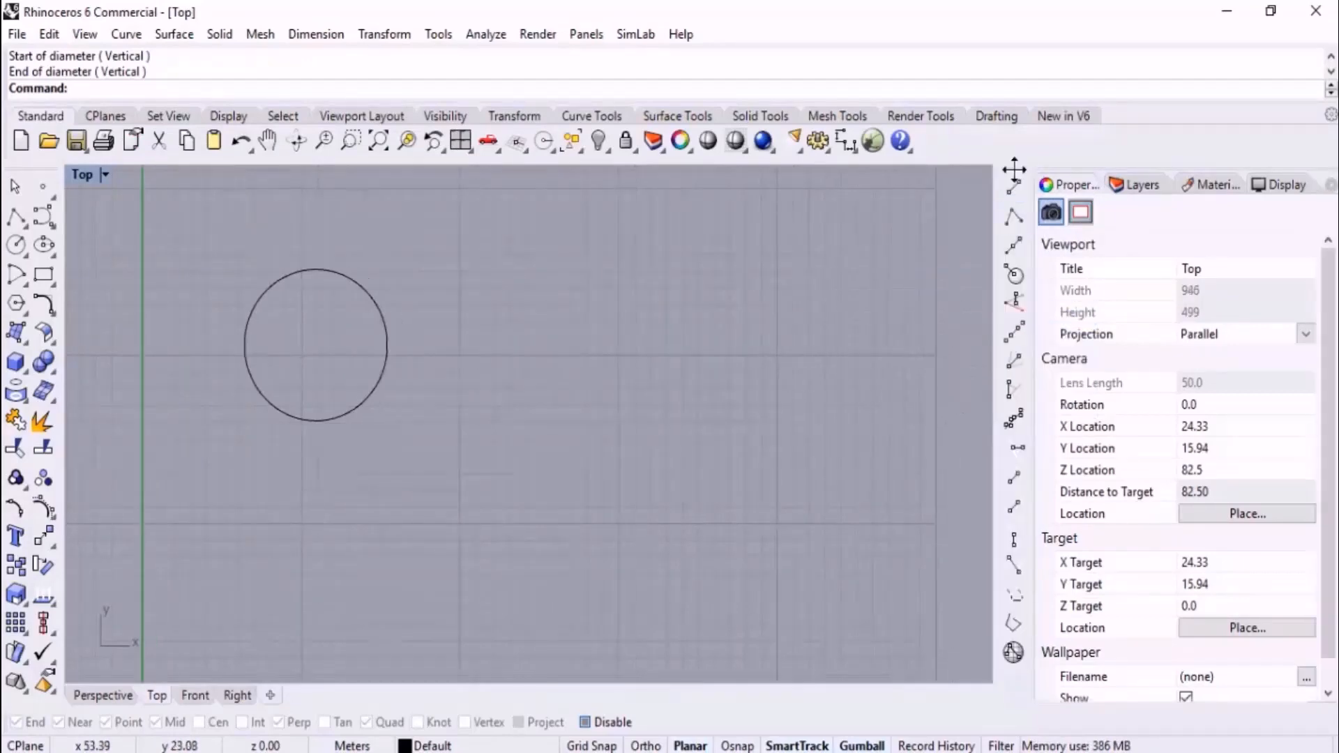
pyautogui.moveTo(1014, 168); pyautogui.dragTo(1121, 126)
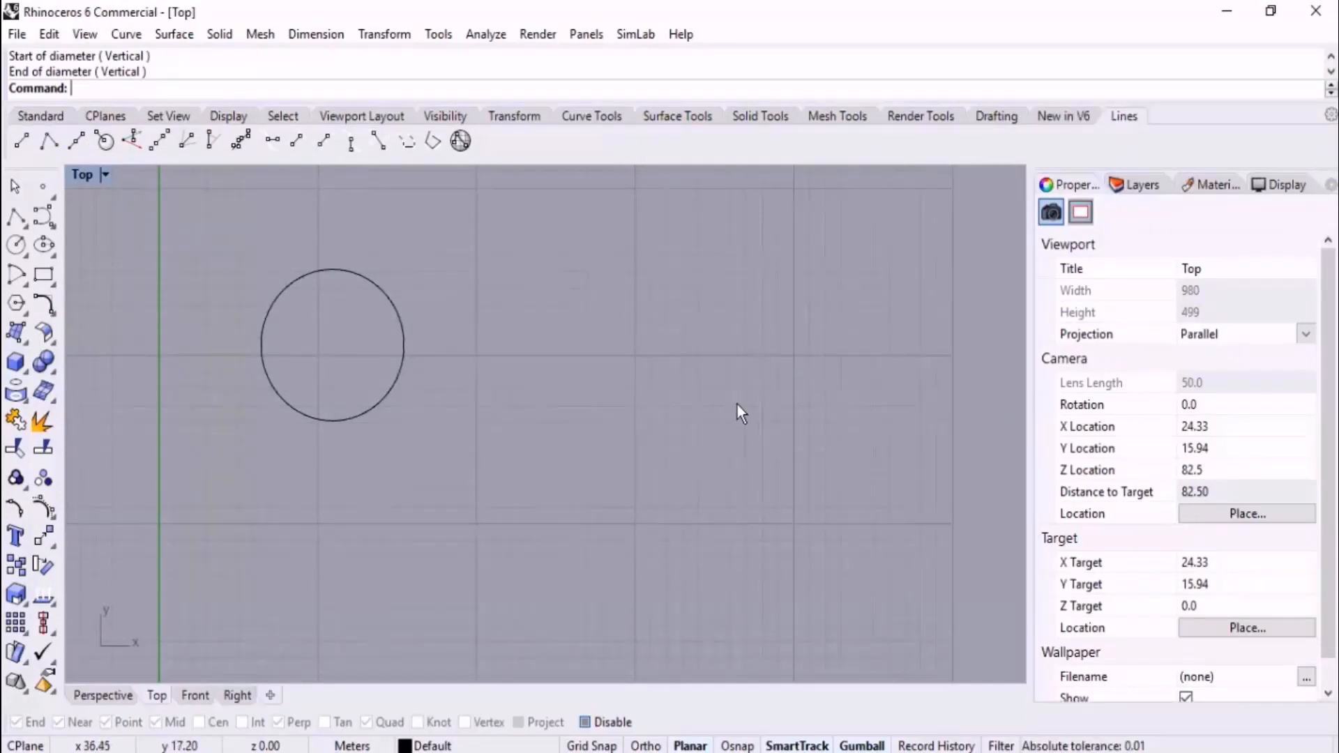
# Pull the Lines toolbar out of the Standard toolbar group and close it
pyautogui.moveTo(1124, 117); pyautogui.dragTo(720, 309)
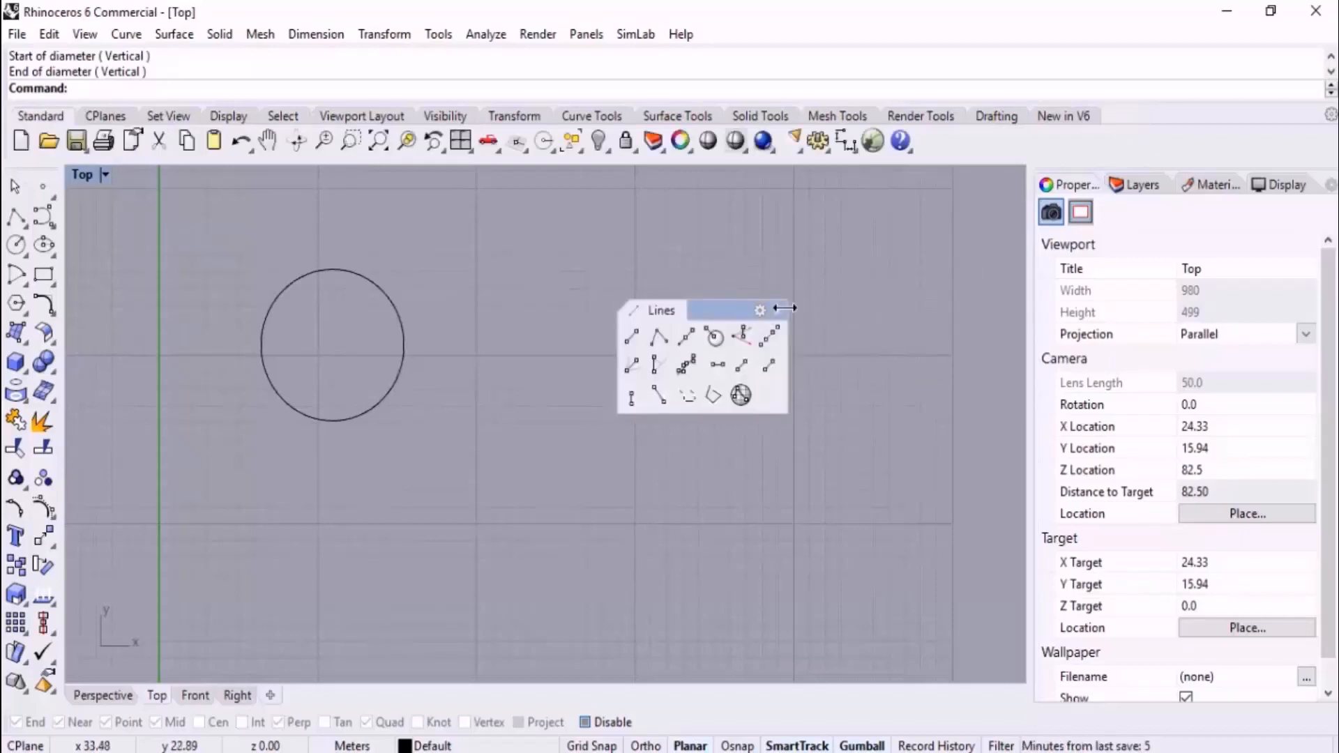
pyautogui.click(780, 309)
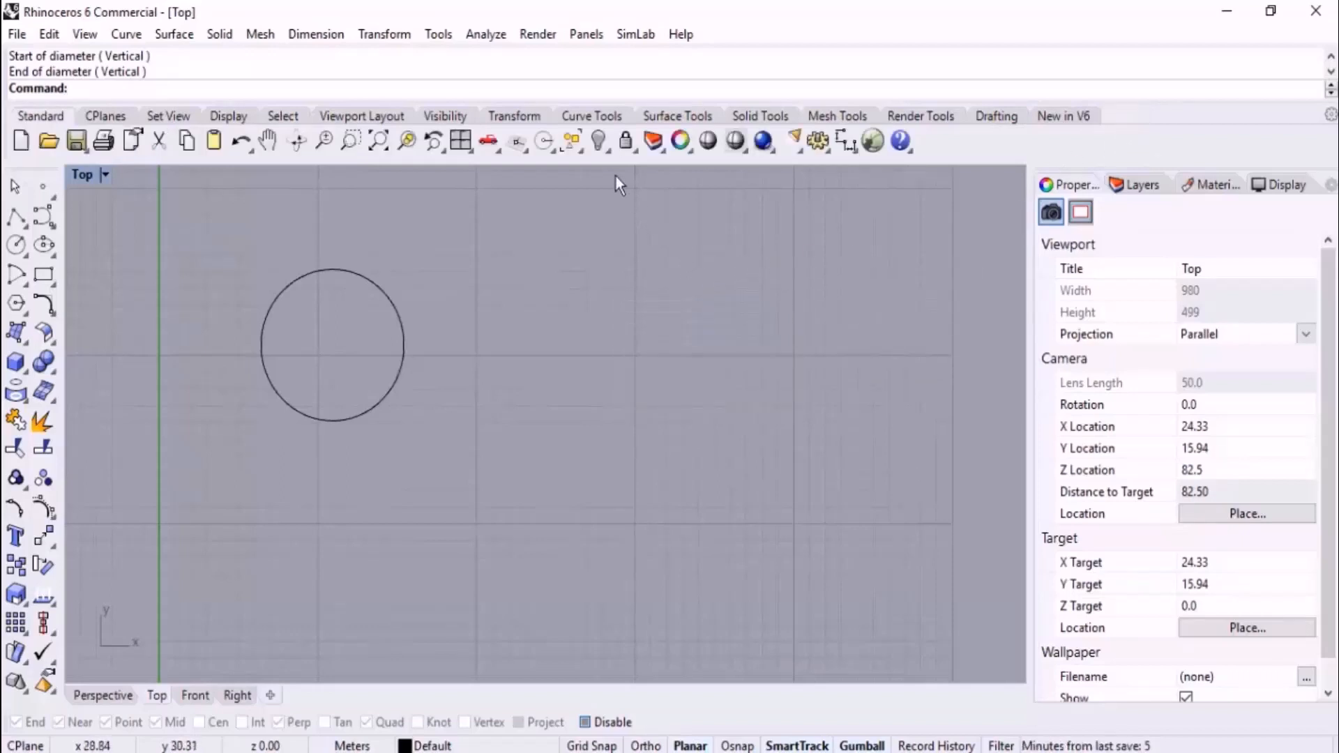
# Detach the Visibility tools grouped under the Hide command as a floating toolbar, and close it
pyautogui.click(607, 148)
pyautogui.moveTo(656, 170); pyautogui.dragTo(868, 205)
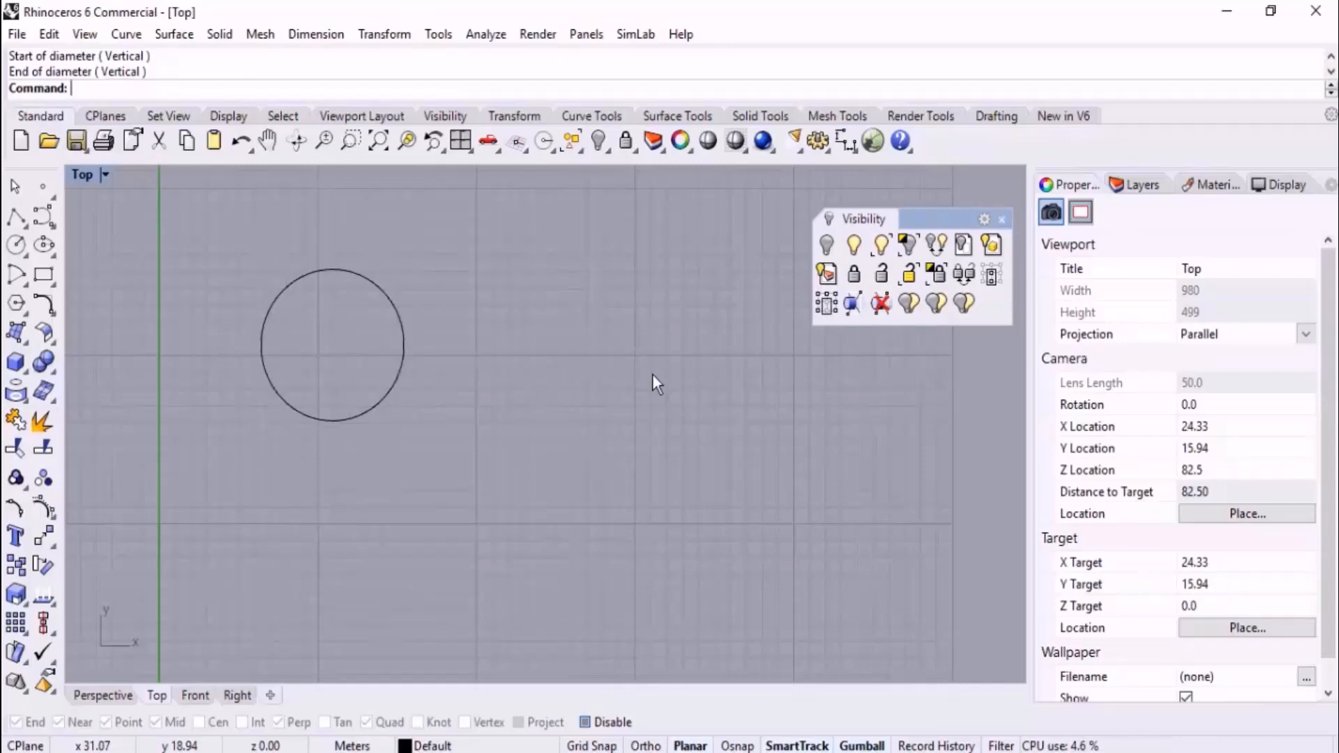
pyautogui.click(1002, 219)
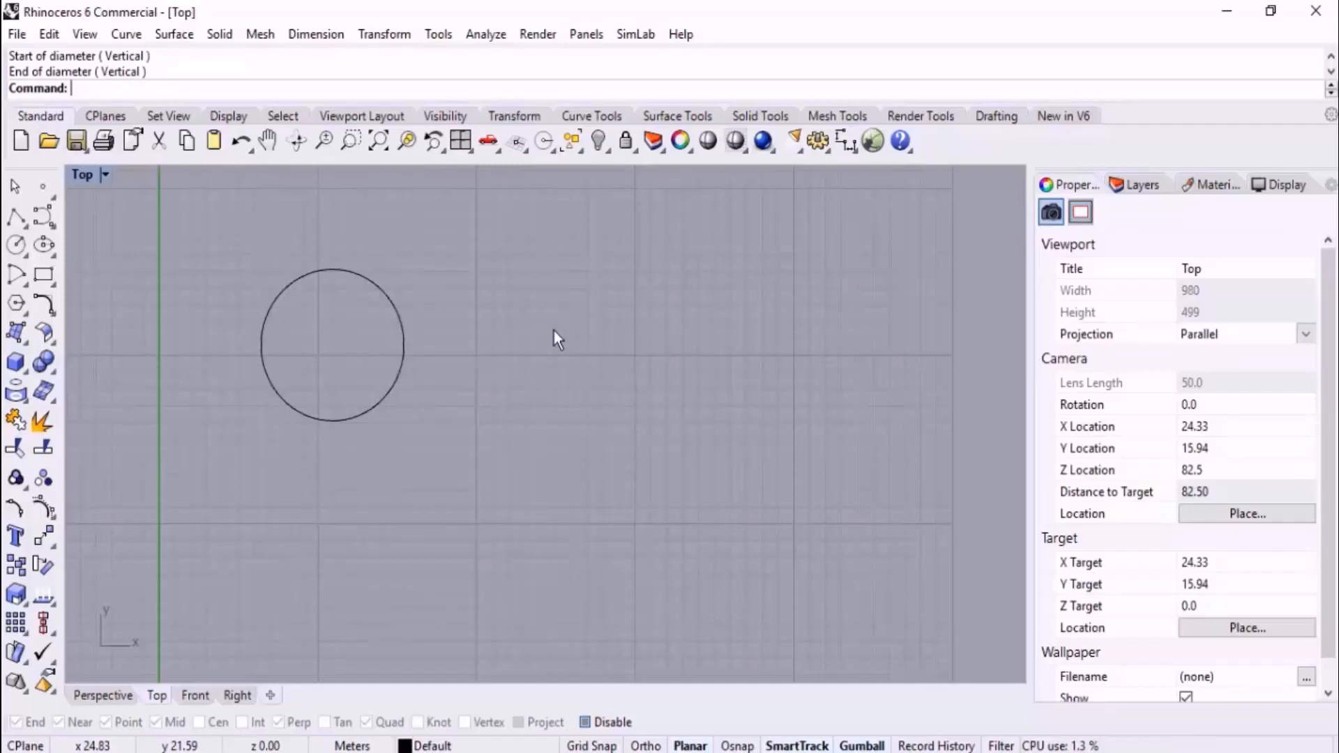
# Run the Pan command to shift the Top view slightly, and finish the command
pyautogui.write('Pan')
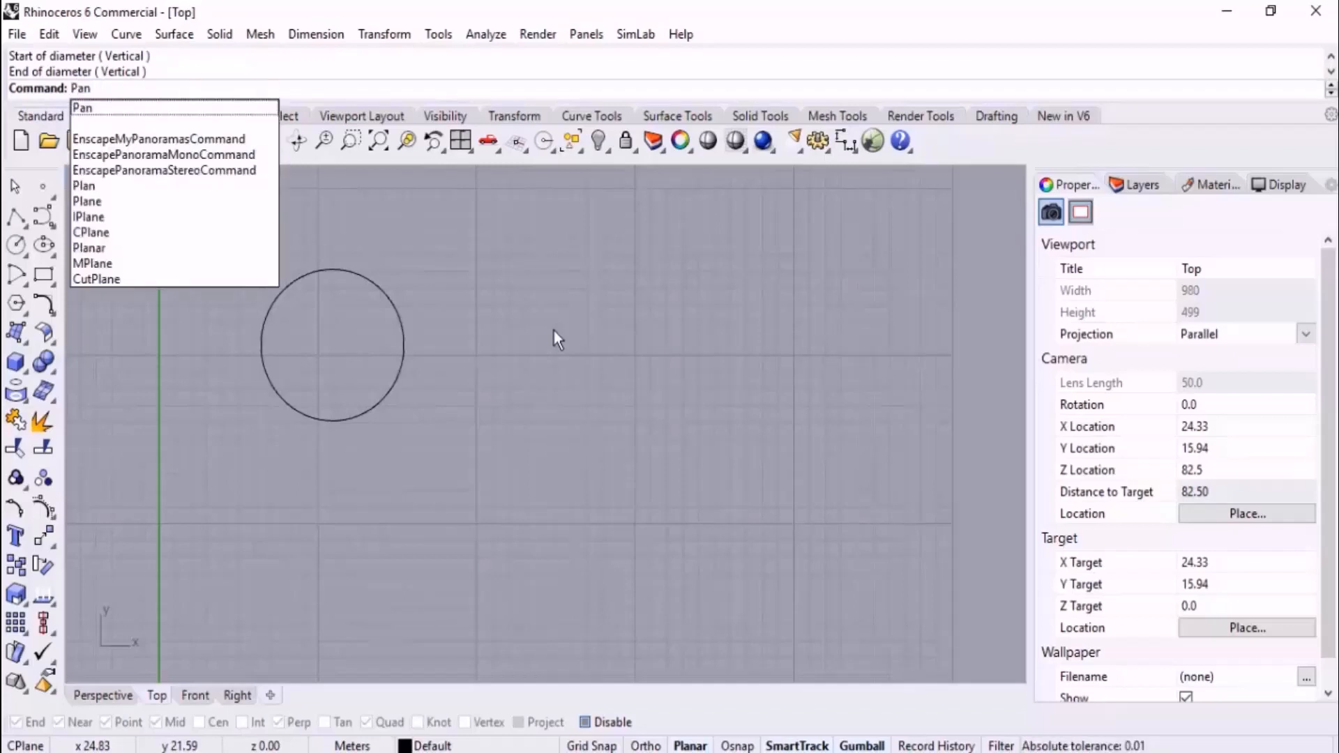
pyautogui.press('Return')
pyautogui.moveTo(807, 374)
pyautogui.mouseDown()
pyautogui.moveTo(610, 365)
pyautogui.moveTo(625, 424)
pyautogui.moveTo(807, 388)
pyautogui.mouseUp()
pyautogui.press('Return')
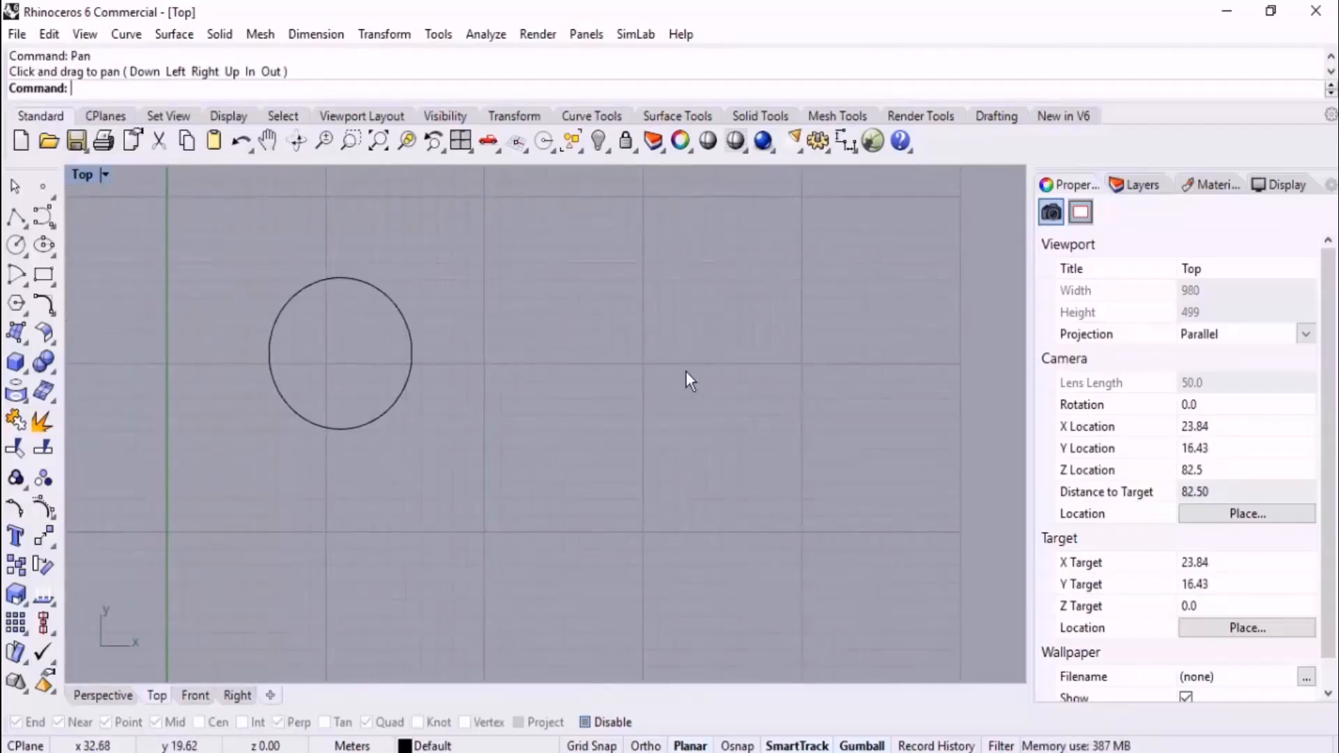
# Bring up the Popup toolbar at the pointer over the Top viewport, and float and close it
pyautogui.middleClick(625, 315)
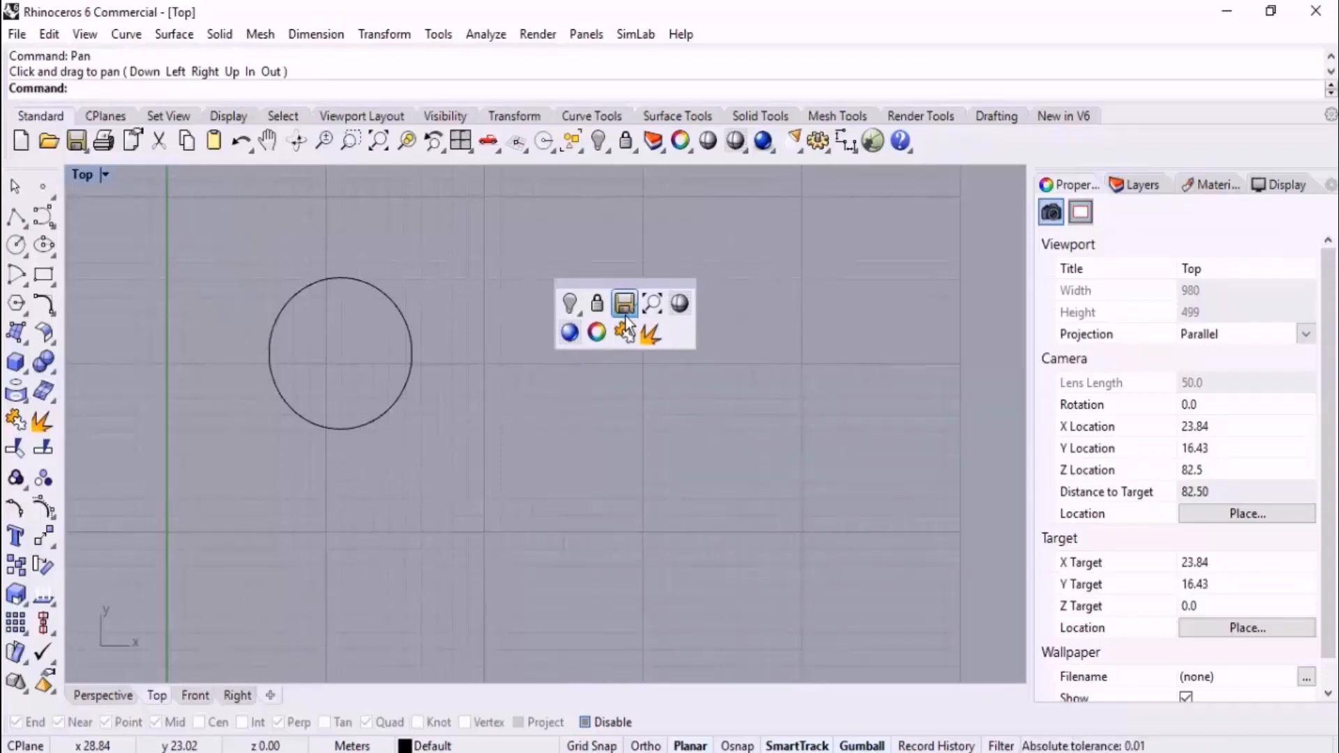
pyautogui.moveTo(604, 280); pyautogui.dragTo(602, 336)
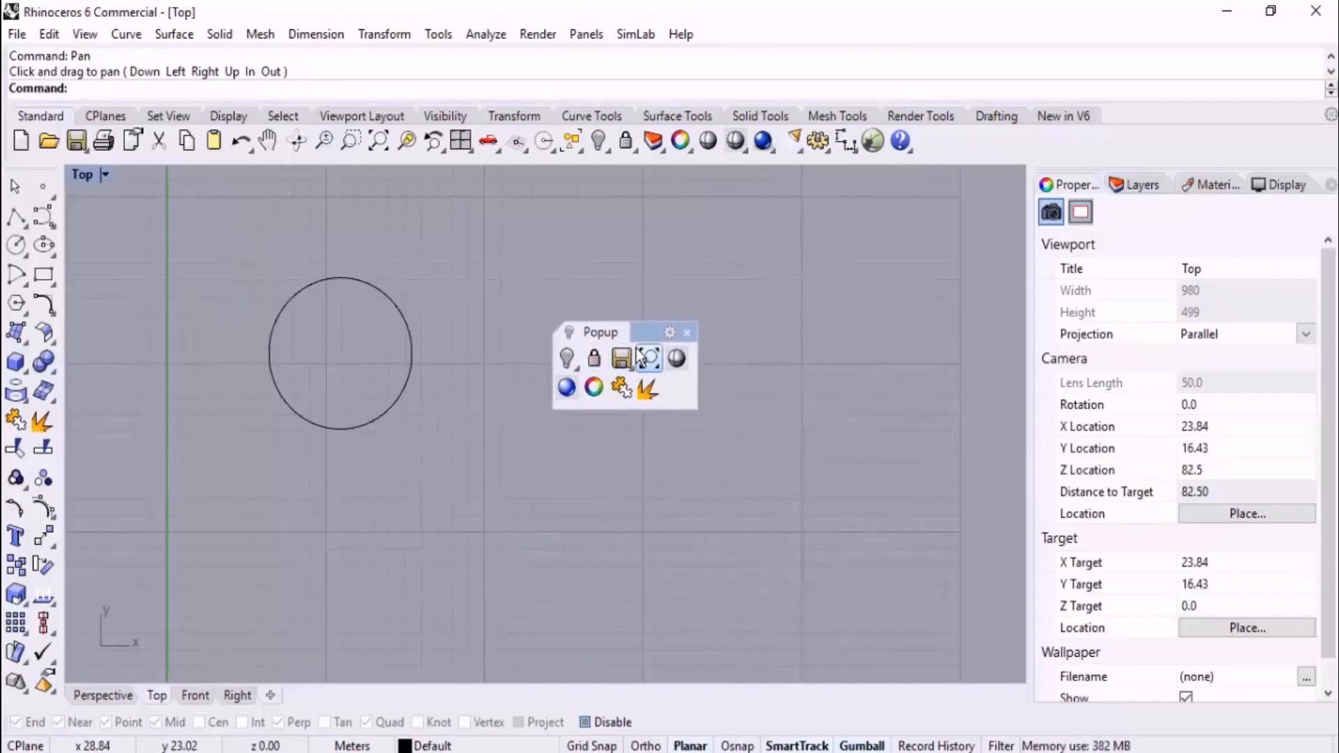
pyautogui.click(687, 332)
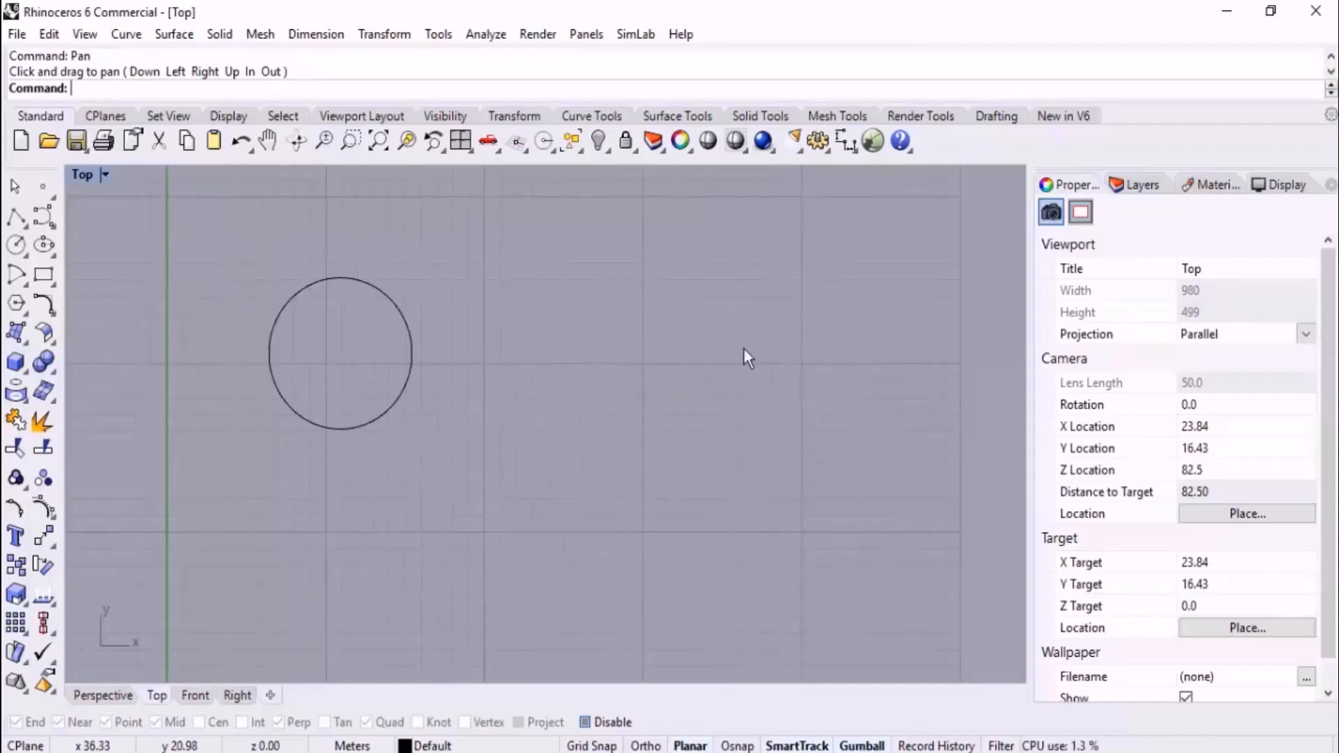
pyautogui.middleClick(658, 328)
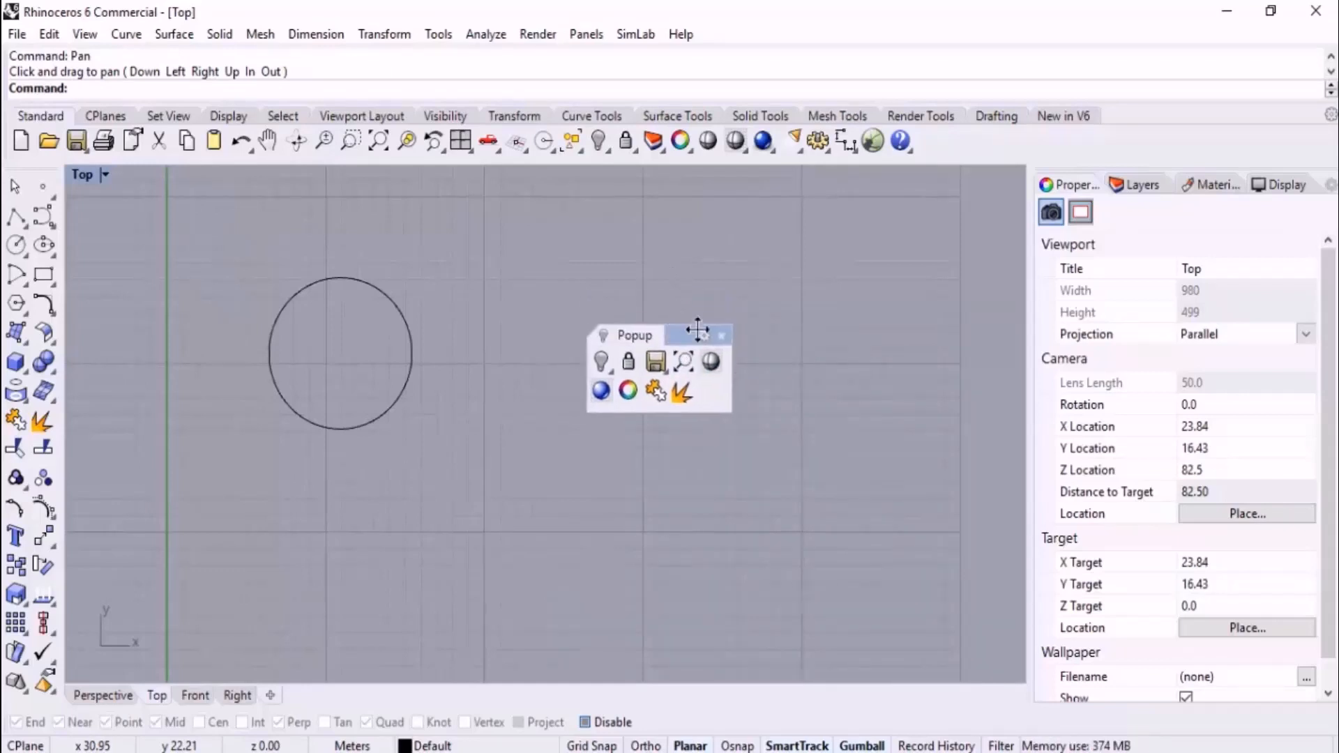
pyautogui.click(723, 337)
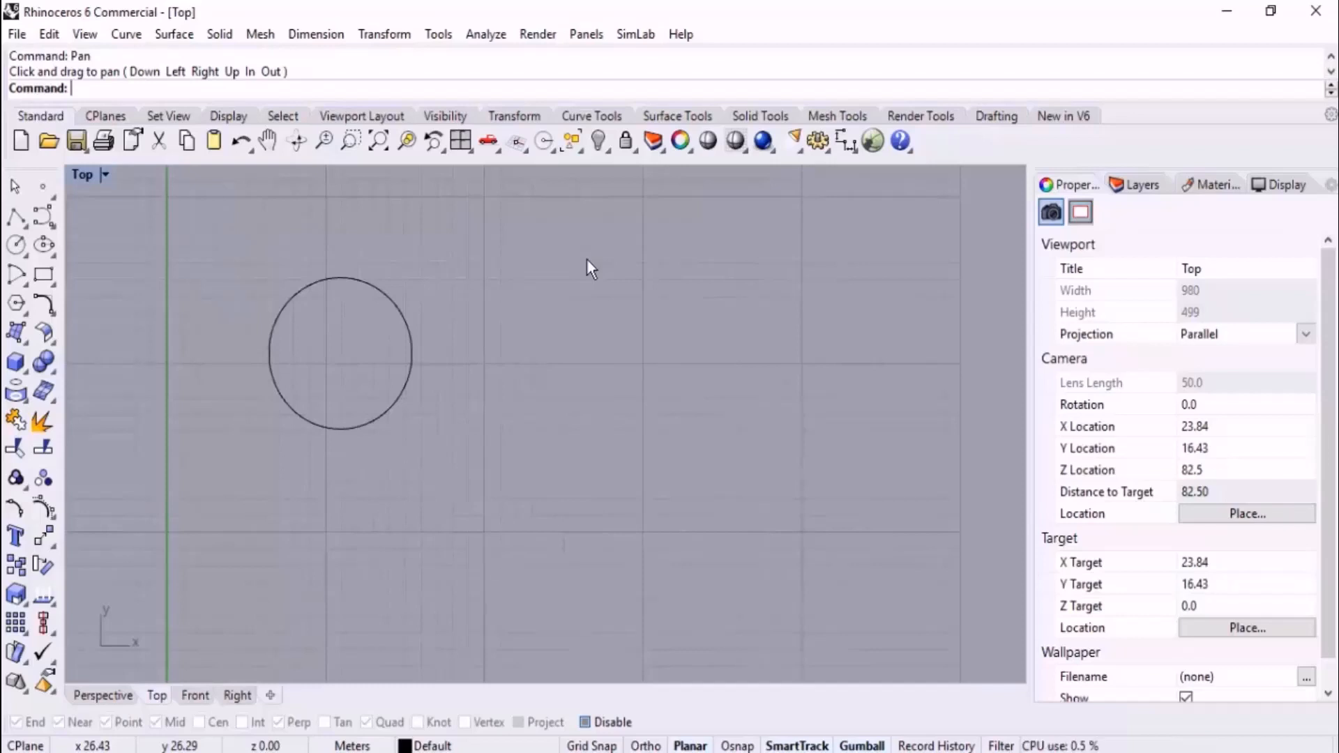
pyautogui.middleClick(633, 307)
# Examine the middle mouse button settings in the Mouse options and the toolbars that can be assigned as its popup
pyautogui.click(438, 35)
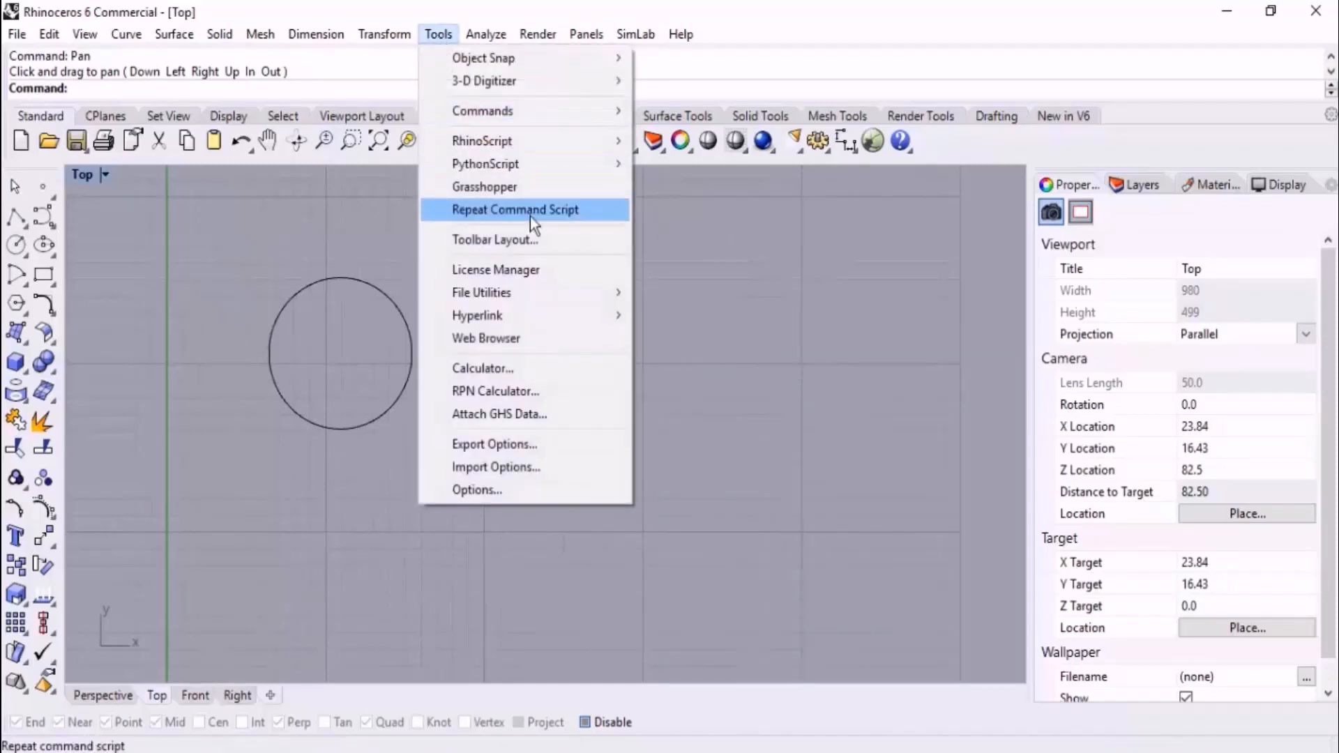
pyautogui.click(577, 241)
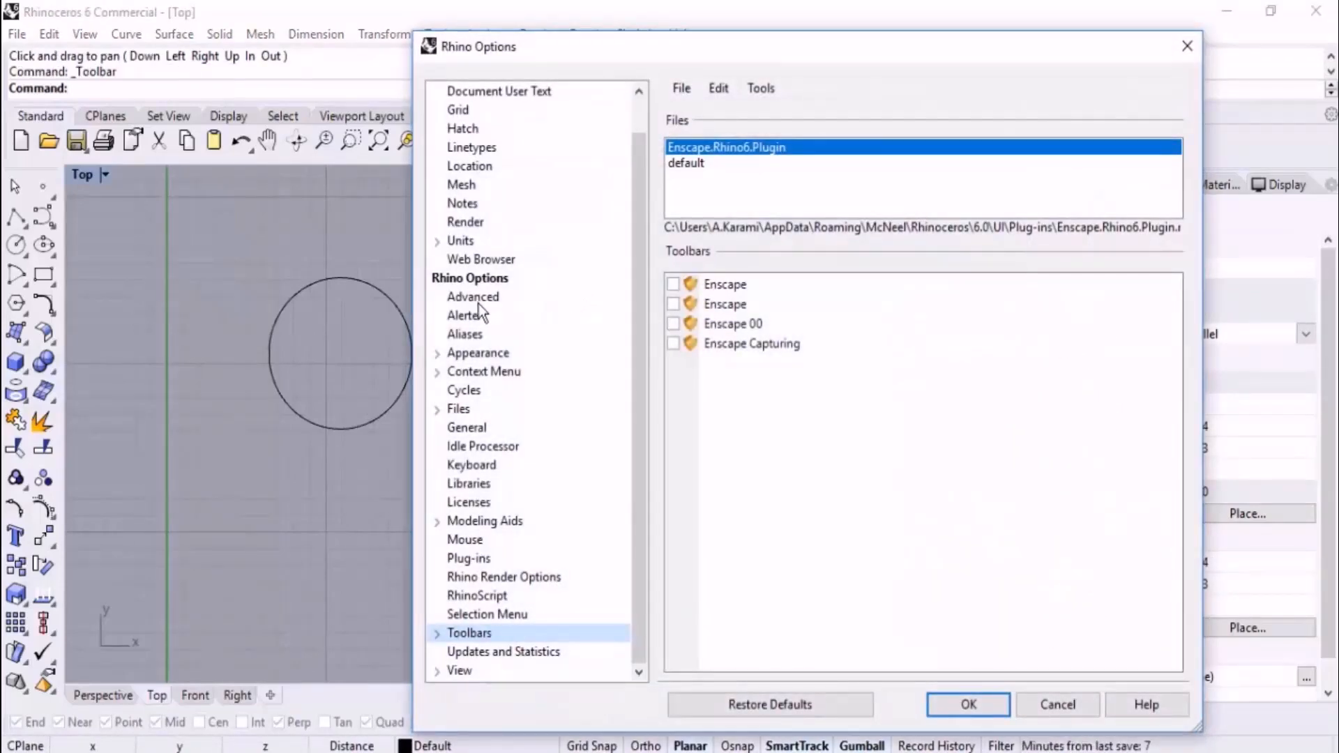
pyautogui.click(478, 544)
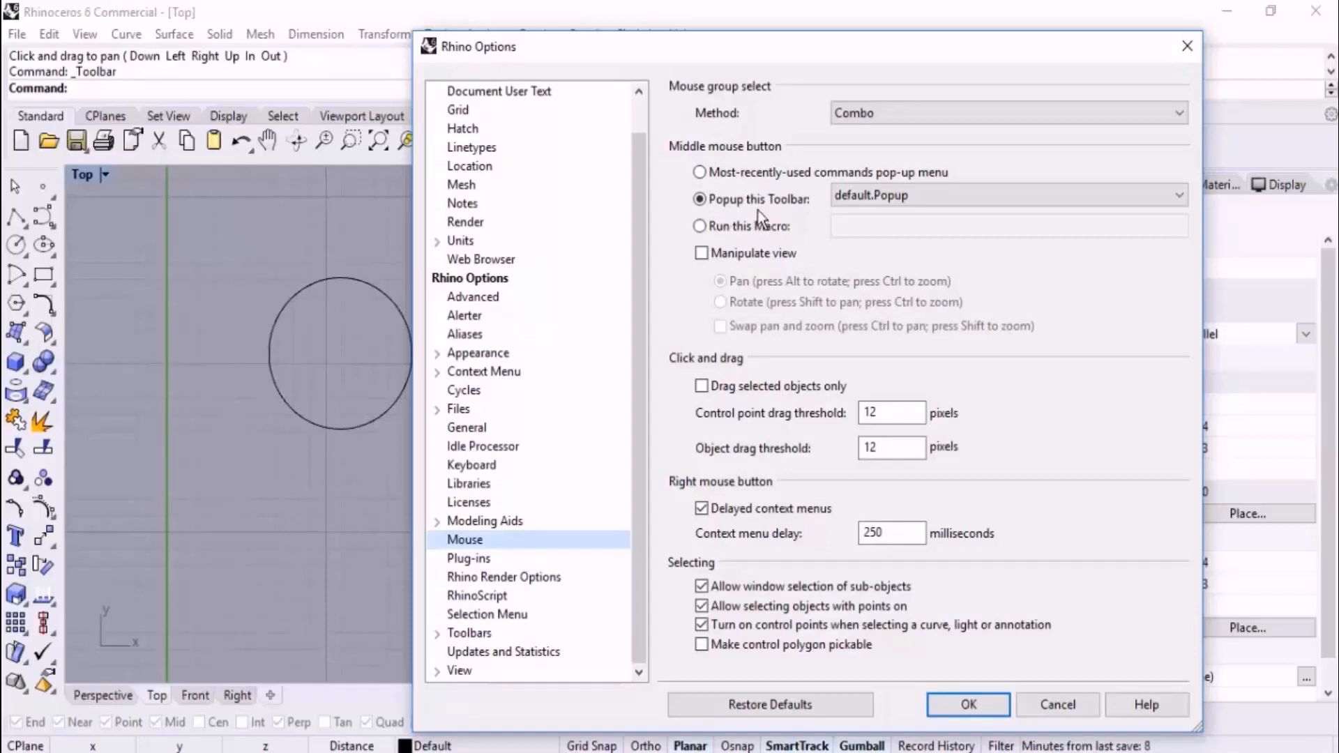
pyautogui.click(947, 196)
pyautogui.scroll(11, 1012, 436)
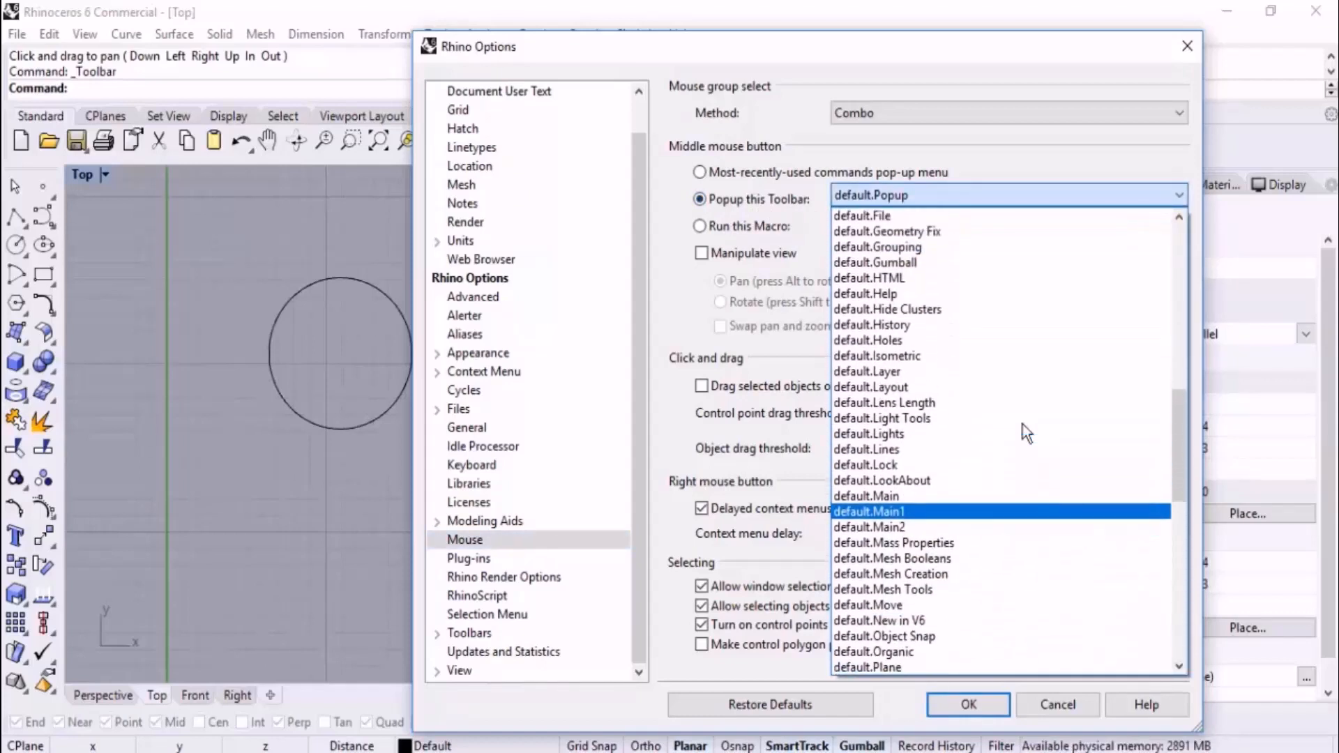
pyautogui.click(650, 294)
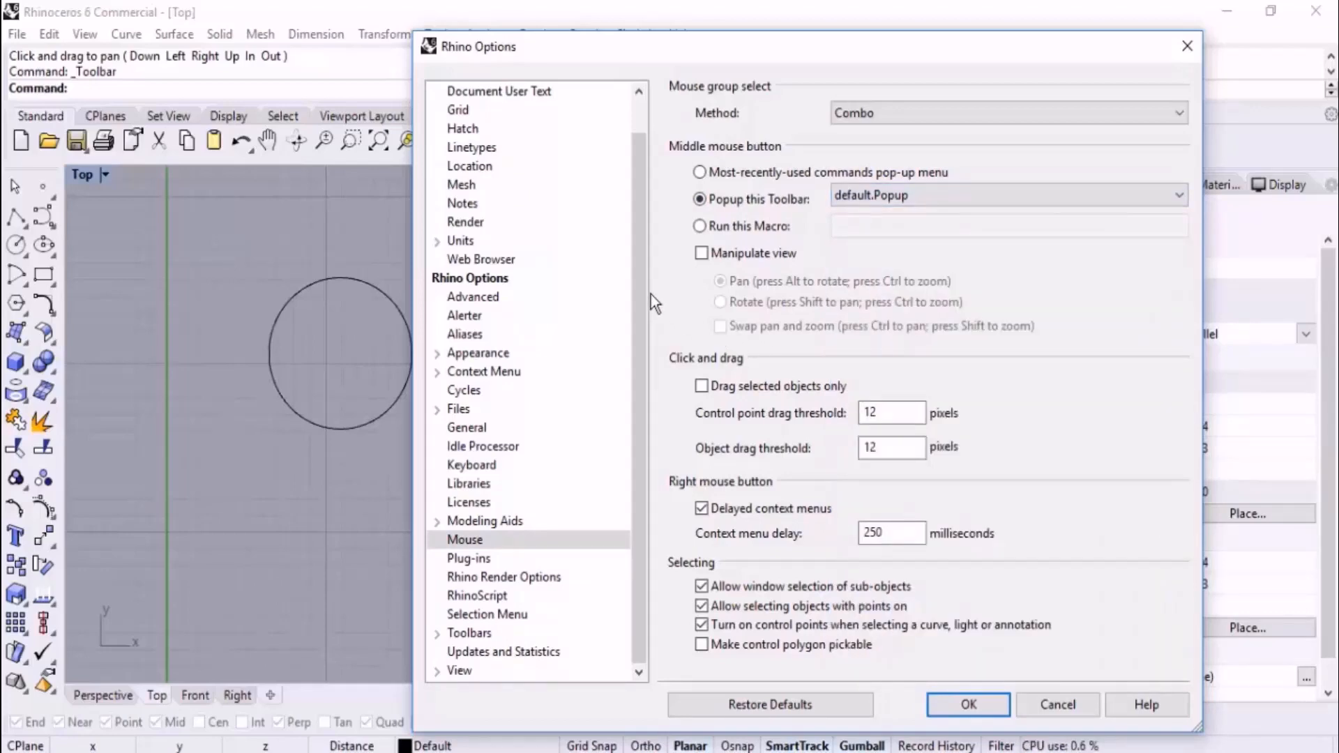
# Enable Manipulate view with Pan for the middle mouse button, apply it, and test panning in the Top viewport
pyautogui.click(732, 256)
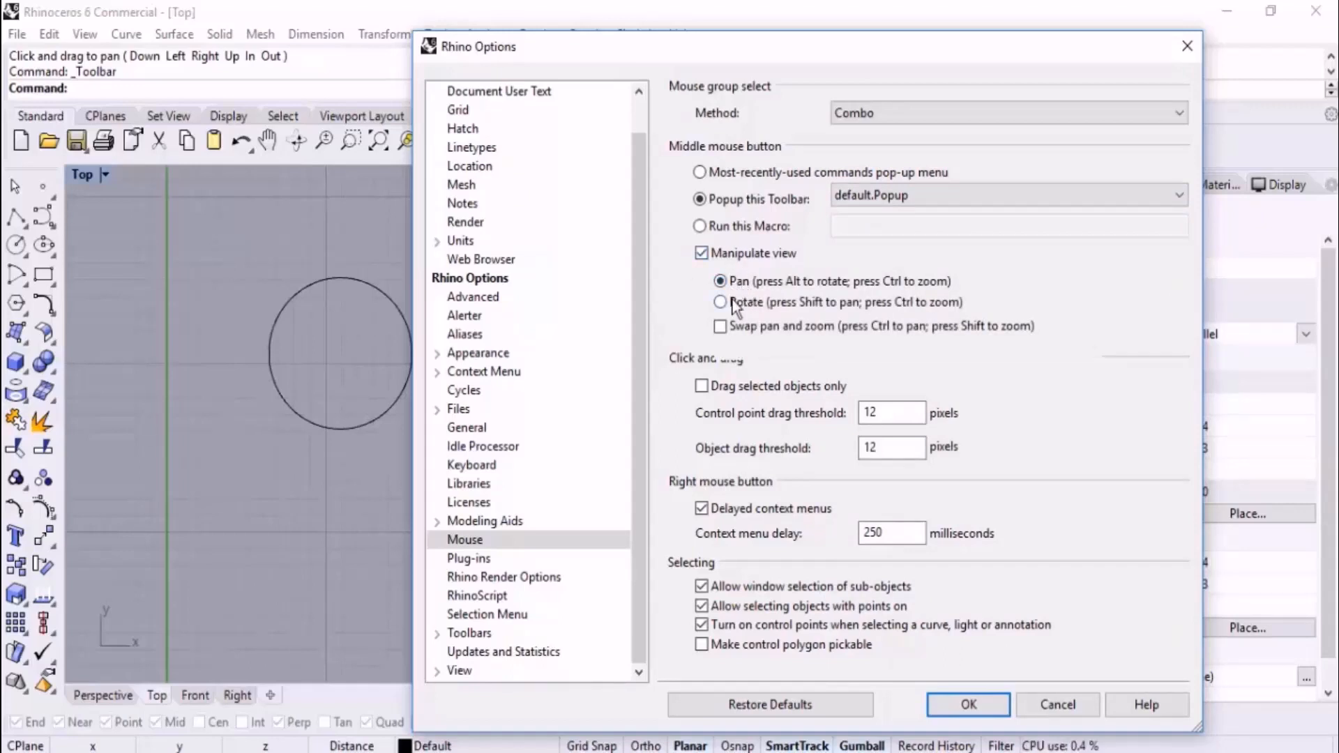
pyautogui.click(969, 705)
pyautogui.moveTo(762, 421)
pyautogui.mouseDown(button='middle')
pyautogui.moveTo(608, 426)
pyautogui.moveTo(655, 400)
pyautogui.moveTo(520, 412)
pyautogui.moveTo(716, 352)
pyautogui.moveTo(760, 429)
pyautogui.moveTo(747, 425)
pyautogui.mouseUp(button='middle')
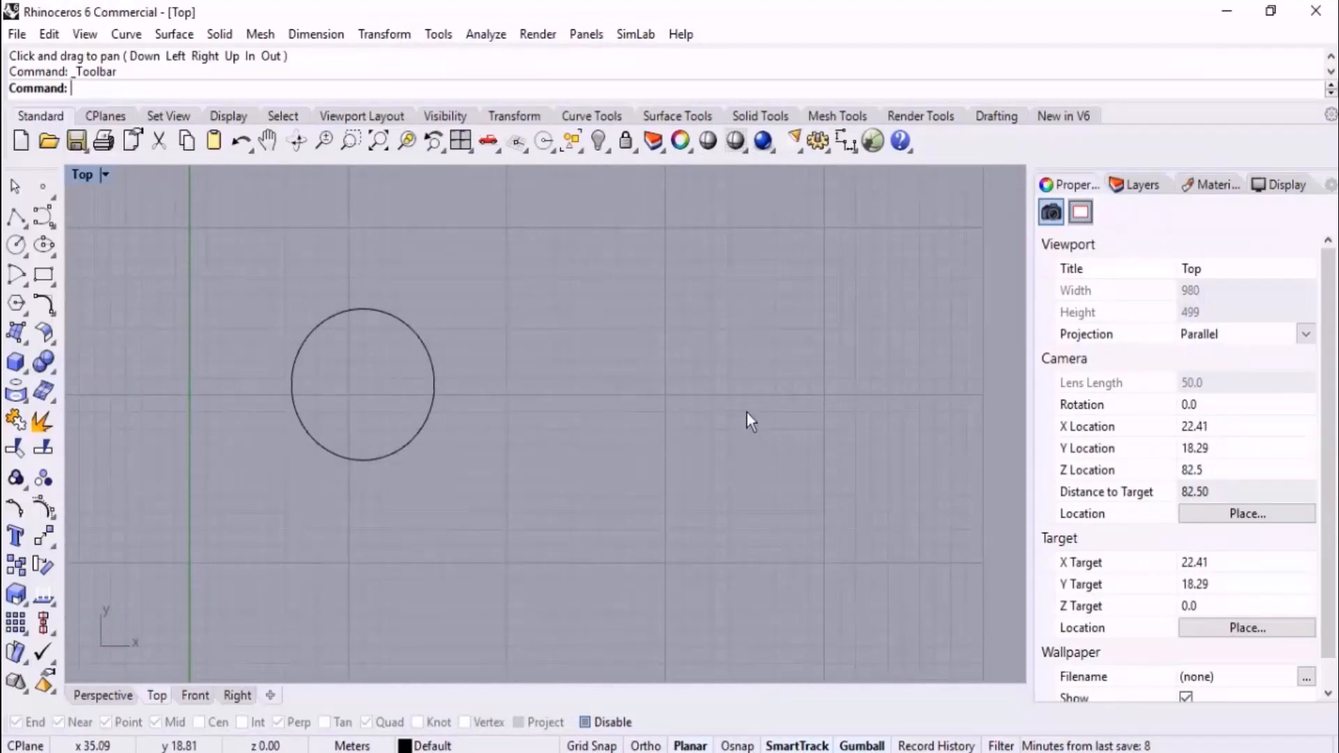
# Turn off Manipulate view for the middle mouse button in the Mouse options and apply the change
pyautogui.click(432, 37)
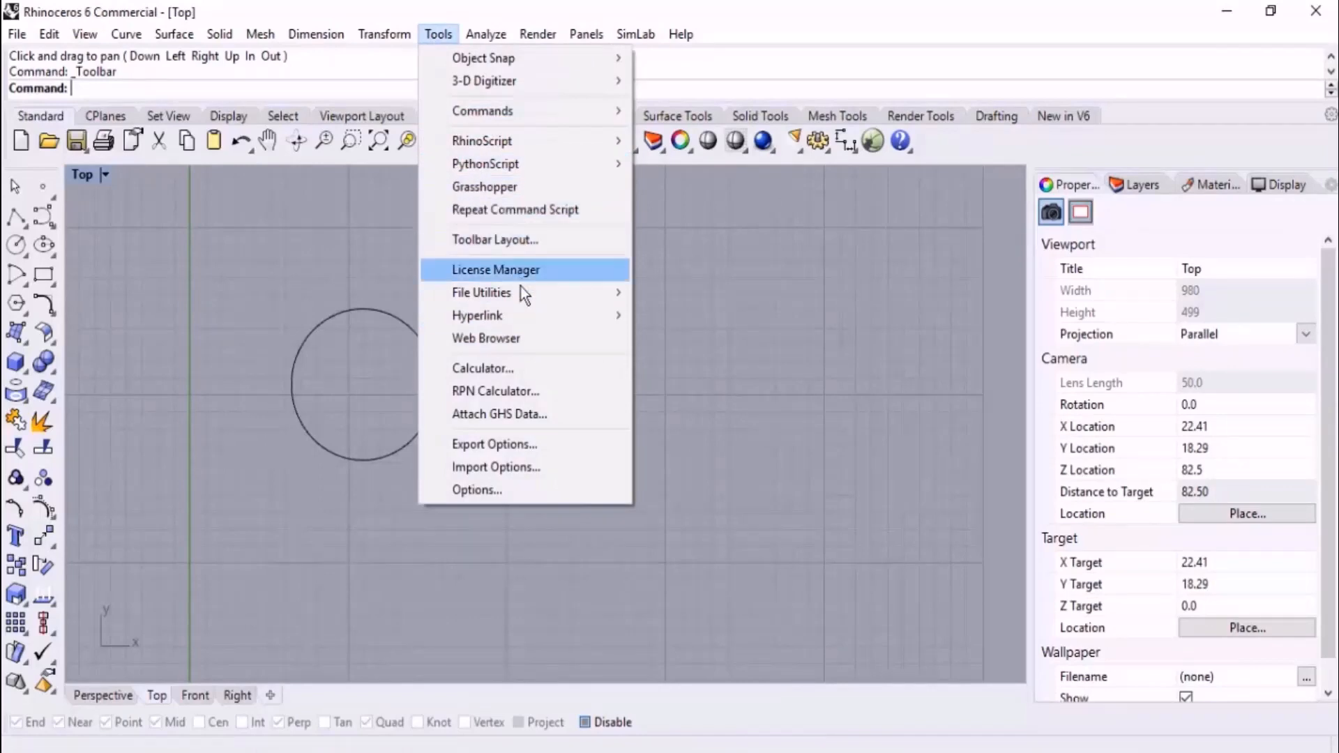
pyautogui.click(522, 241)
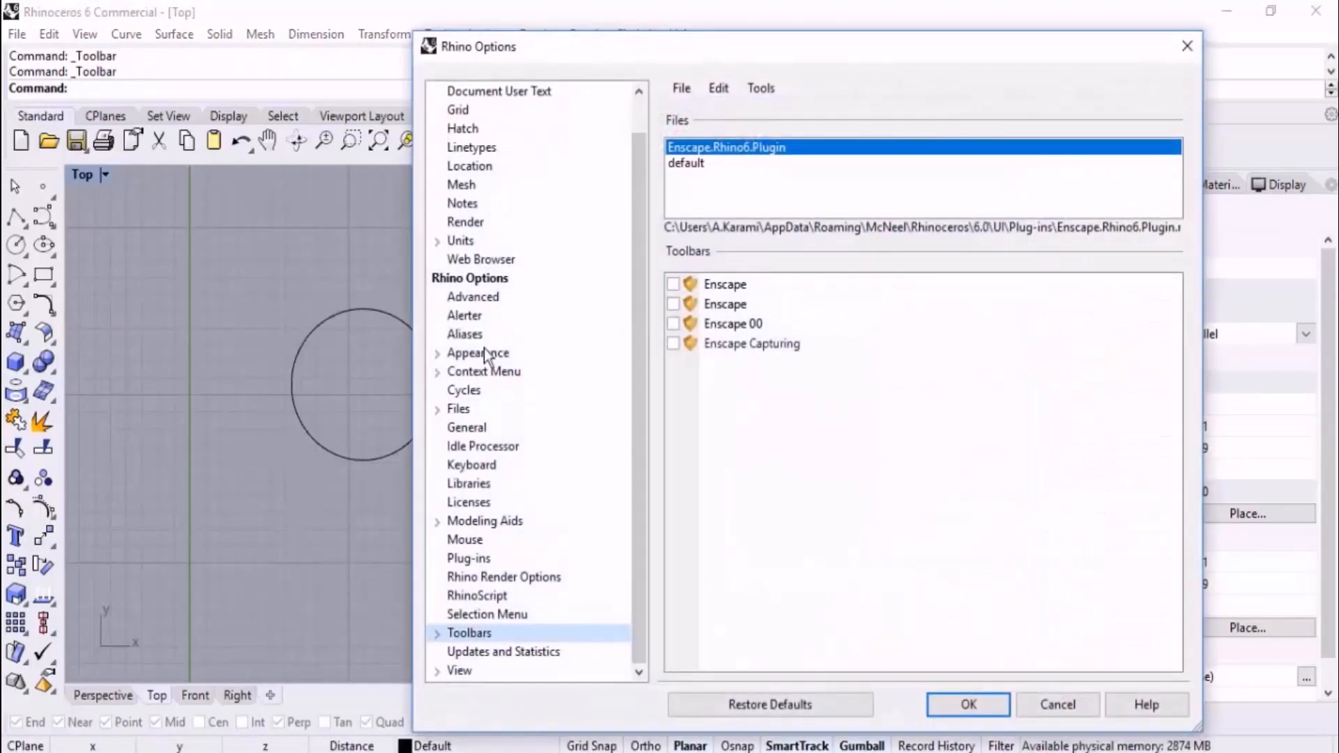
pyautogui.click(466, 539)
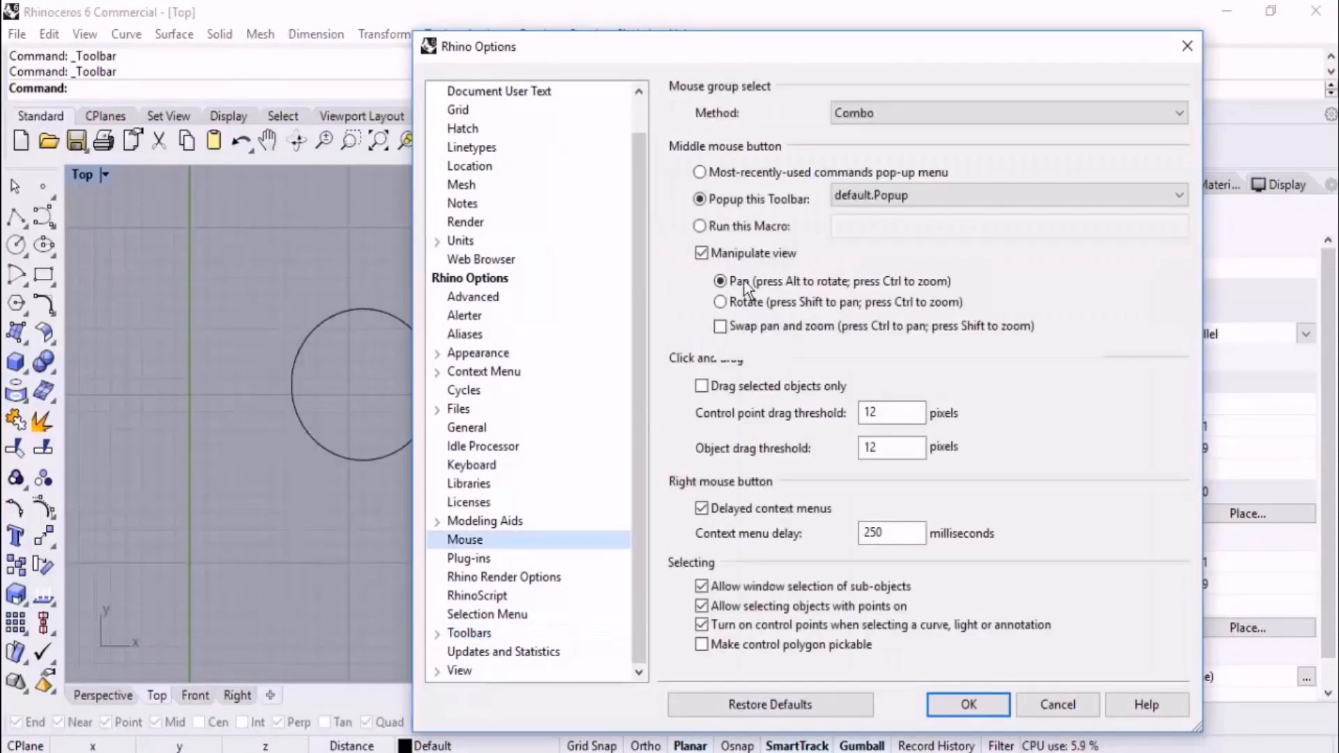
pyautogui.click(700, 253)
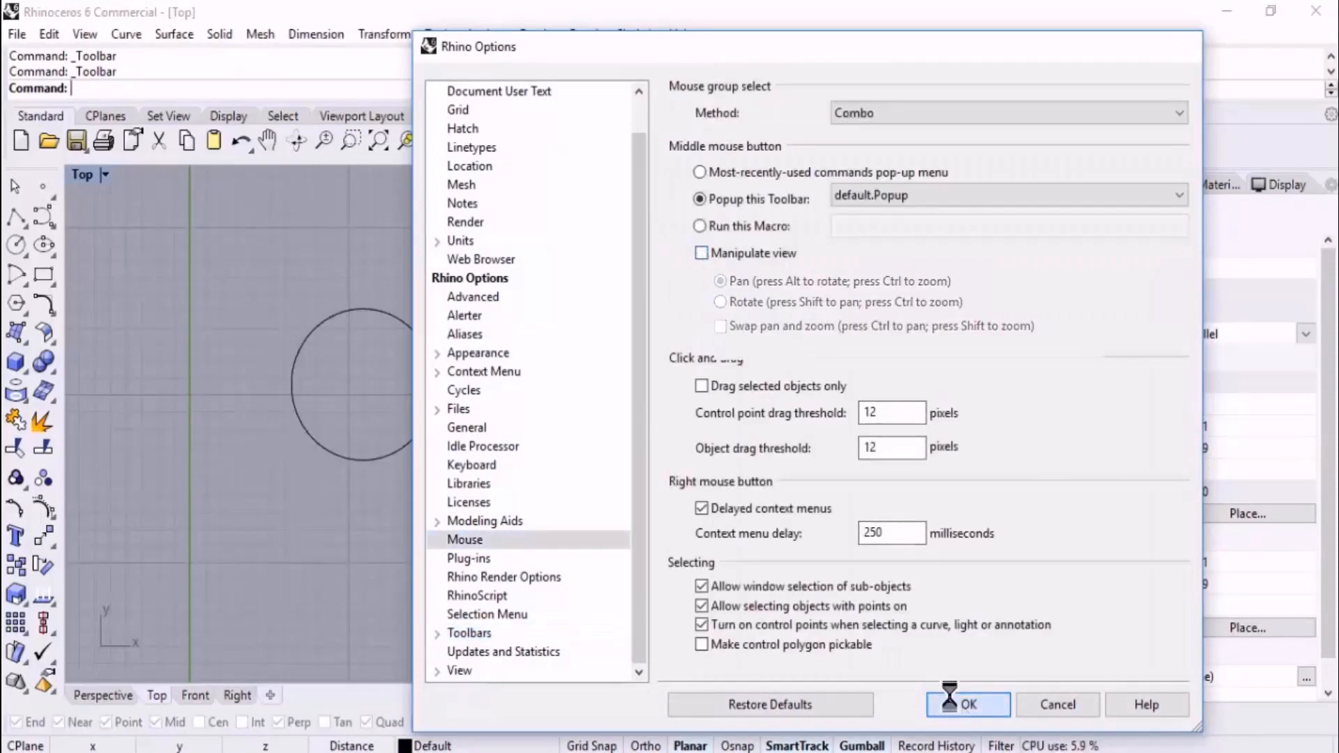
pyautogui.click(959, 702)
# Bring up the Popup toolbar at the pointer and detach it as a floating toolbar right of the circle
pyautogui.middleClick(634, 327)
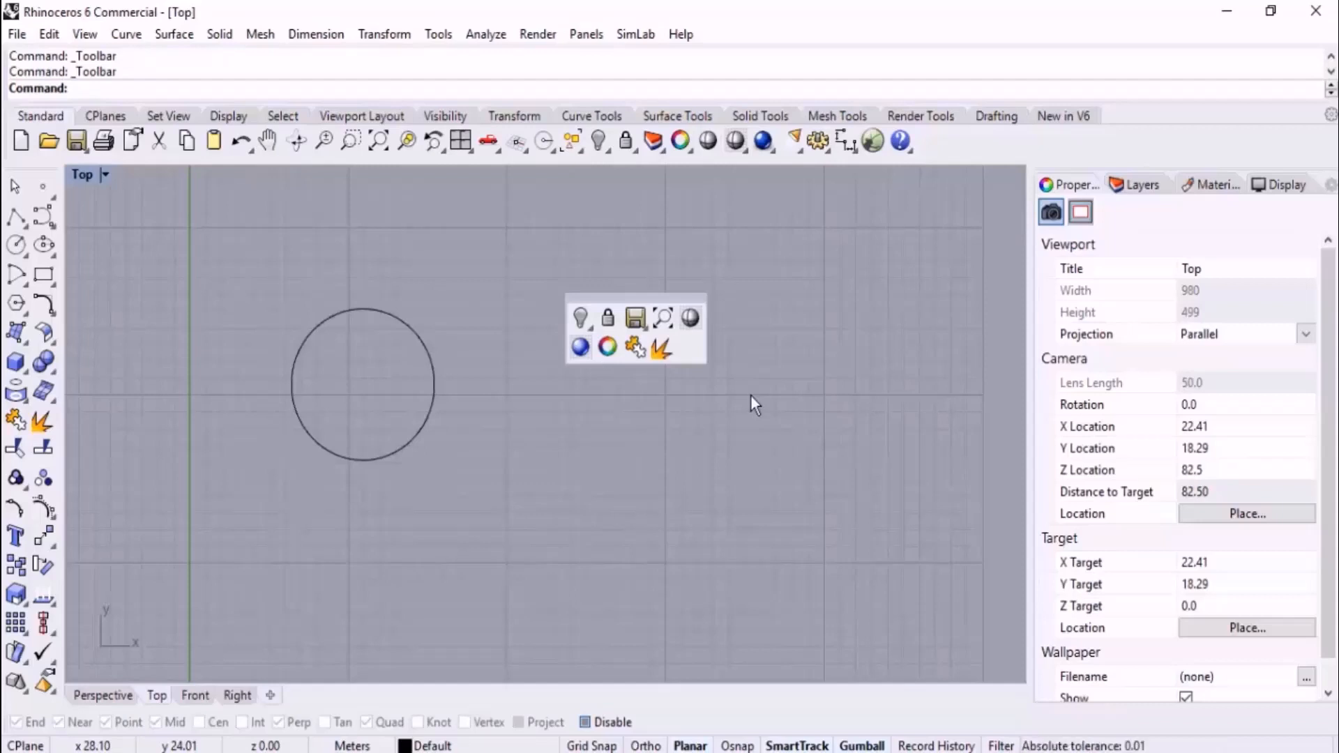
pyautogui.middleClick(927, 221)
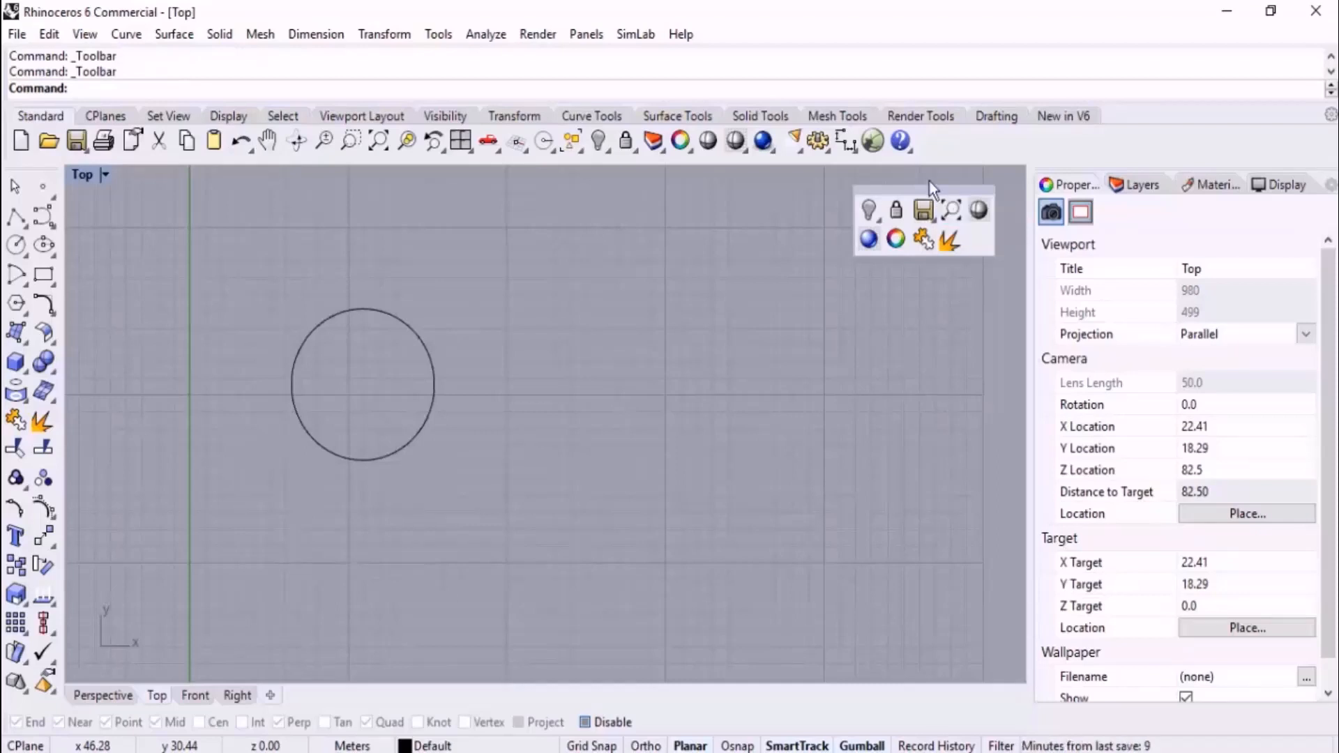
pyautogui.moveTo(930, 190); pyautogui.dragTo(647, 269)
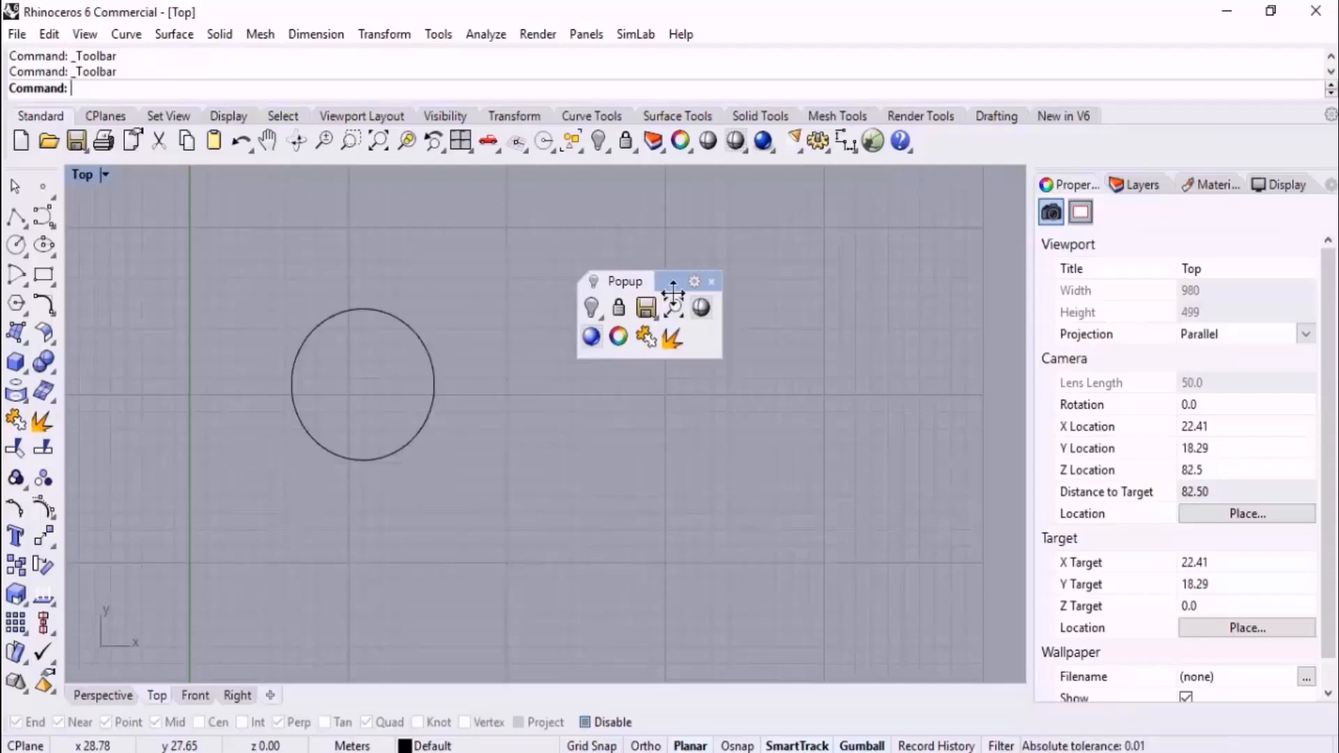
# Close the floating Popup toolbar, bring it up at the pointer again, and detach it as a floating toolbar beside the circle
pyautogui.click(711, 281)
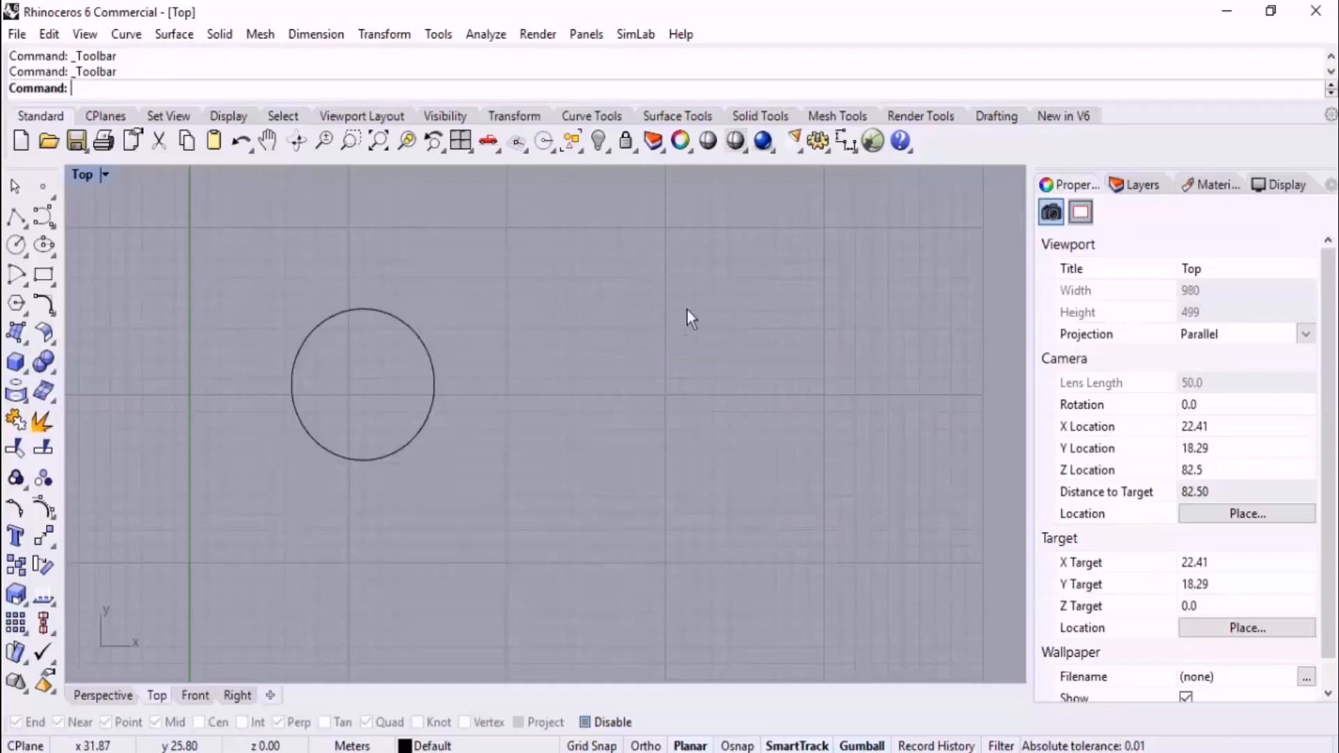
pyautogui.middleClick(651, 324)
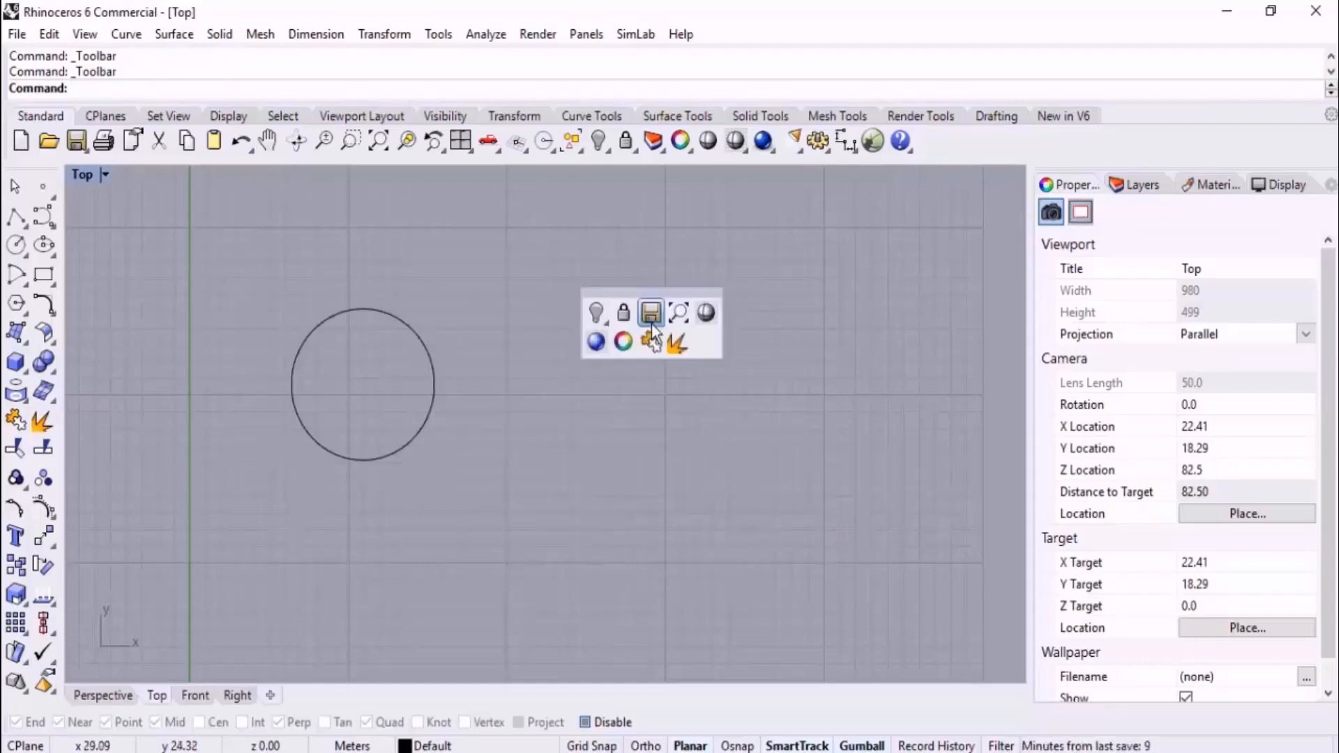
pyautogui.middleClick(636, 300)
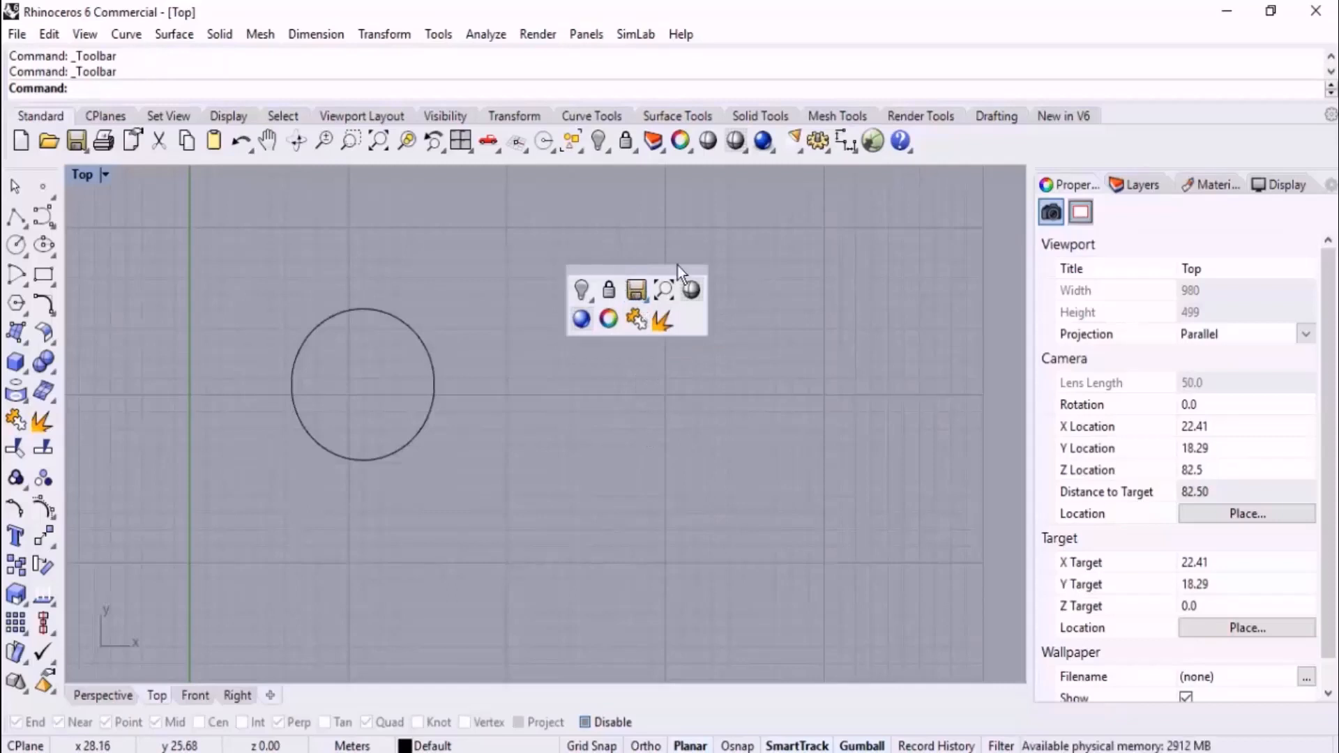
pyautogui.moveTo(629, 266); pyautogui.dragTo(650, 290)
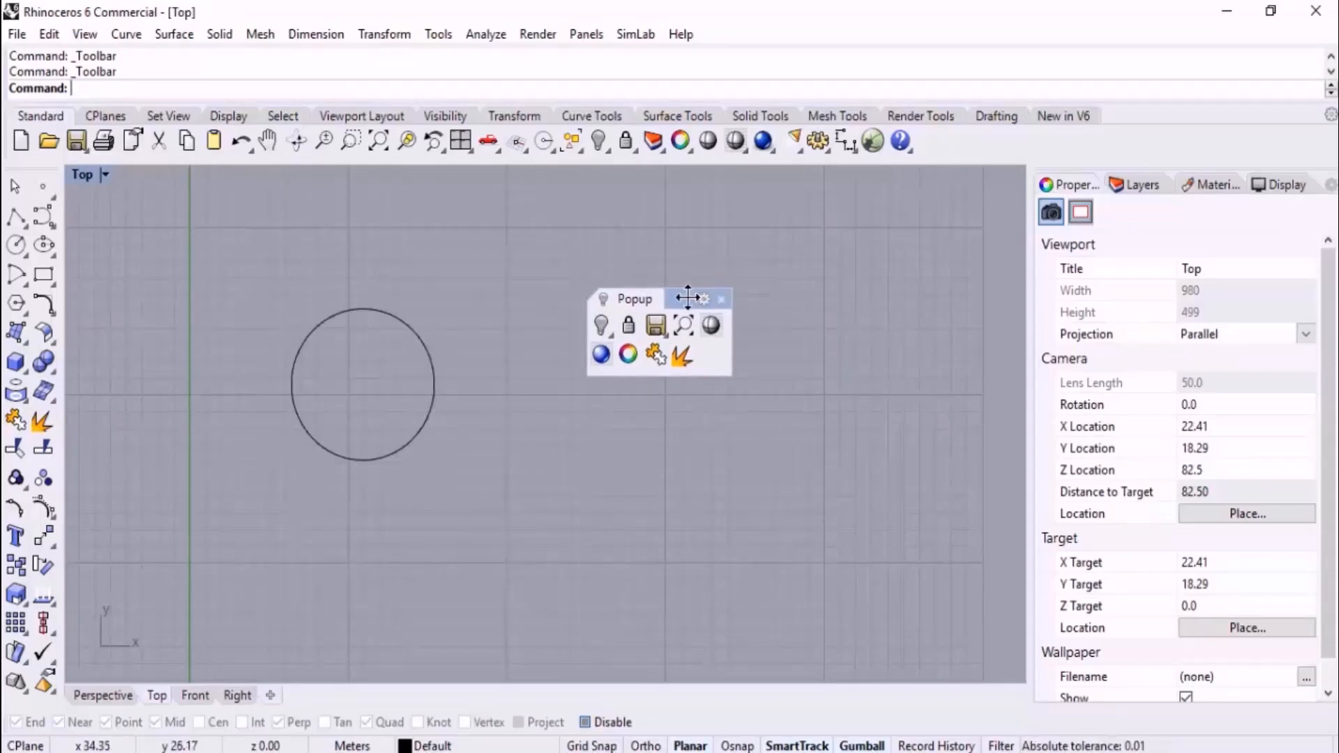
pyautogui.moveTo(686, 298); pyautogui.dragTo(603, 244)
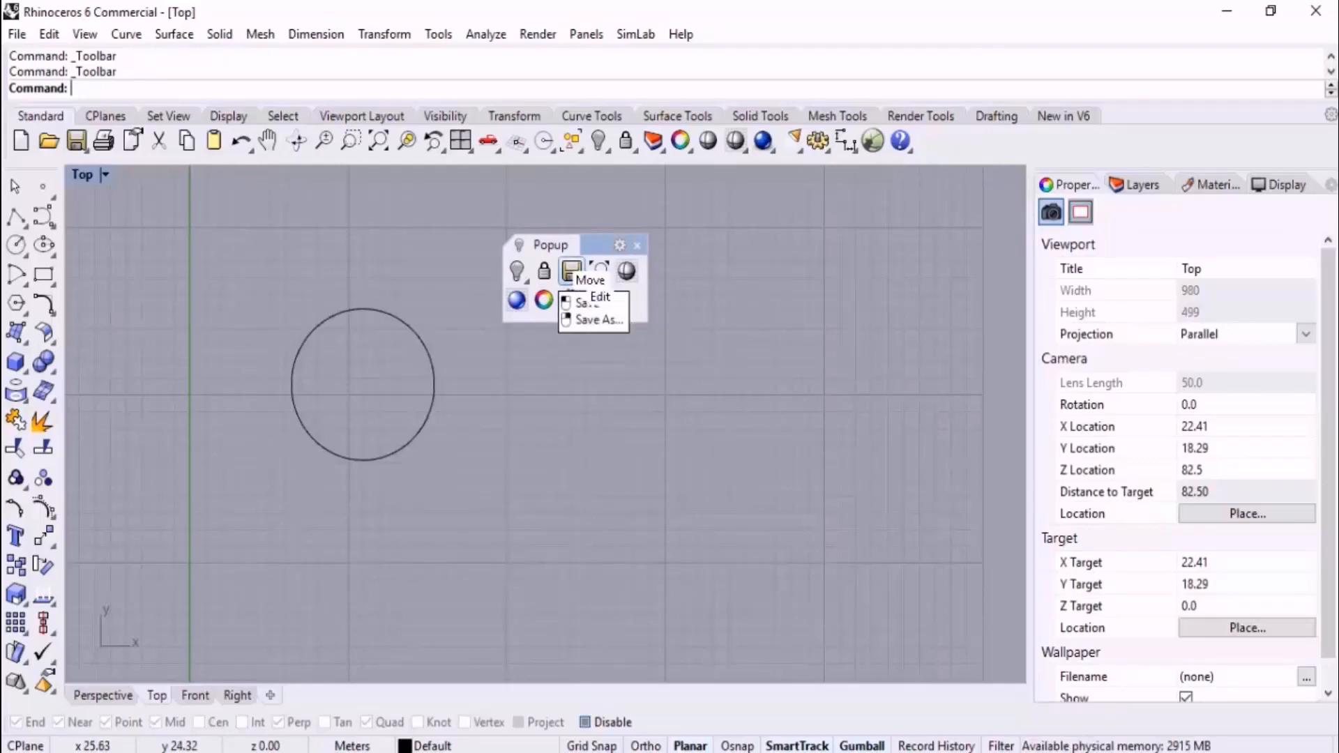
# Delete the Save, Lock objects and Hide objects buttons from the Popup toolbar
pyautogui.keyDown('shift'); pyautogui.moveTo(598, 305); pyautogui.dragTo(808, 353); pyautogui.keyUp('shift')
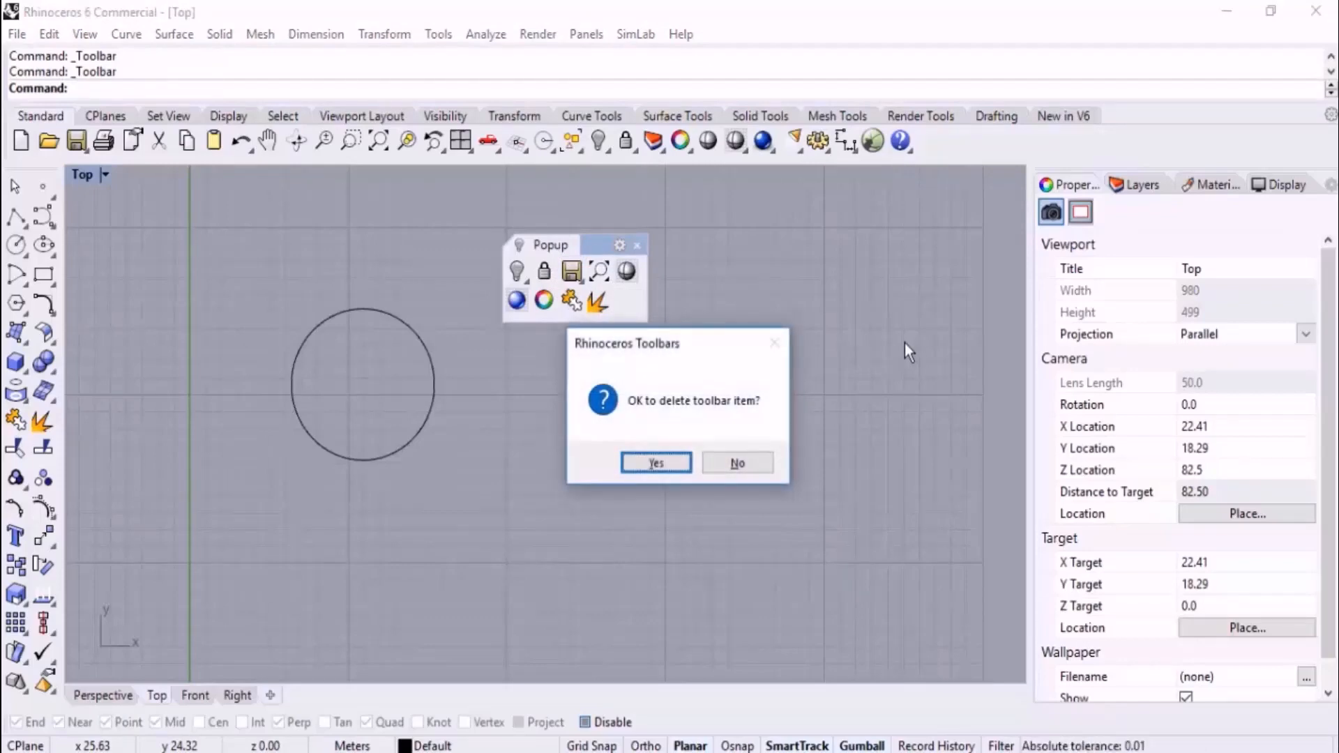
pyautogui.click(656, 463)
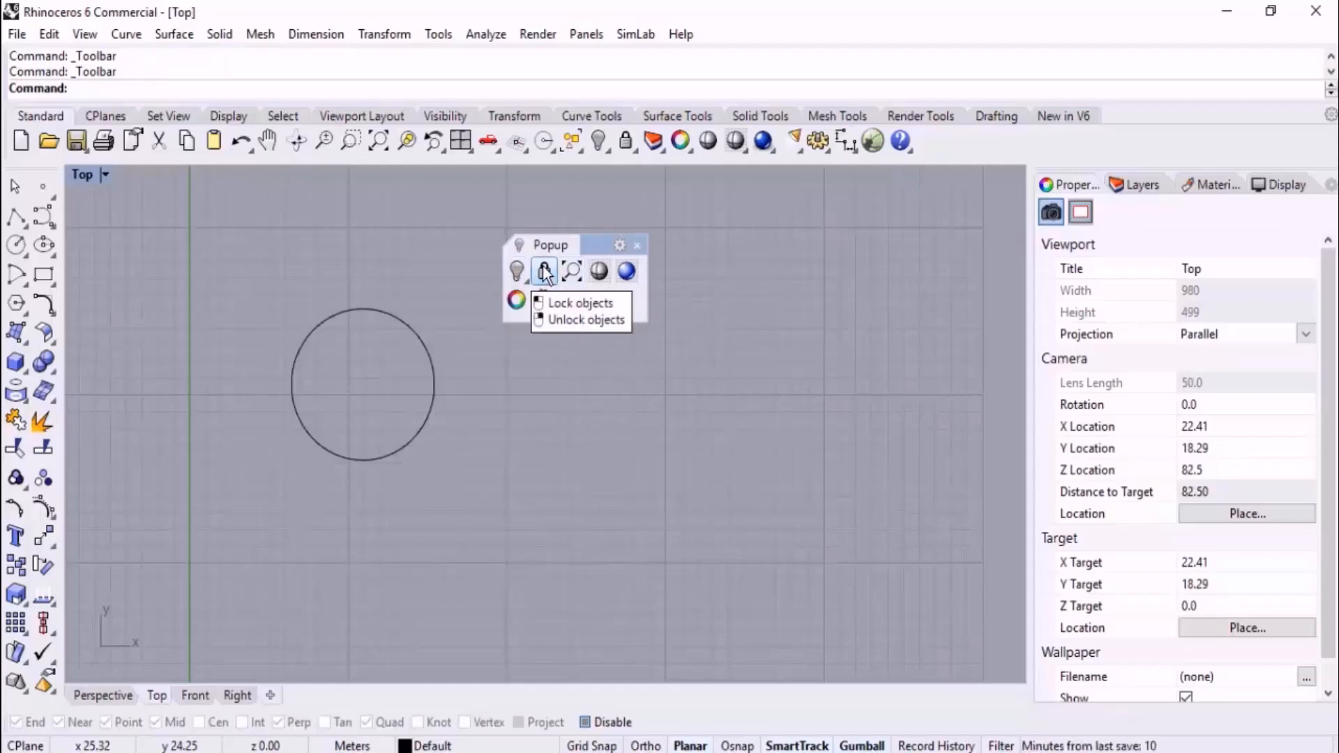
pyautogui.keyDown('shift'); pyautogui.moveTo(544, 277); pyautogui.dragTo(648, 429); pyautogui.keyUp('shift')
pyautogui.click(645, 460)
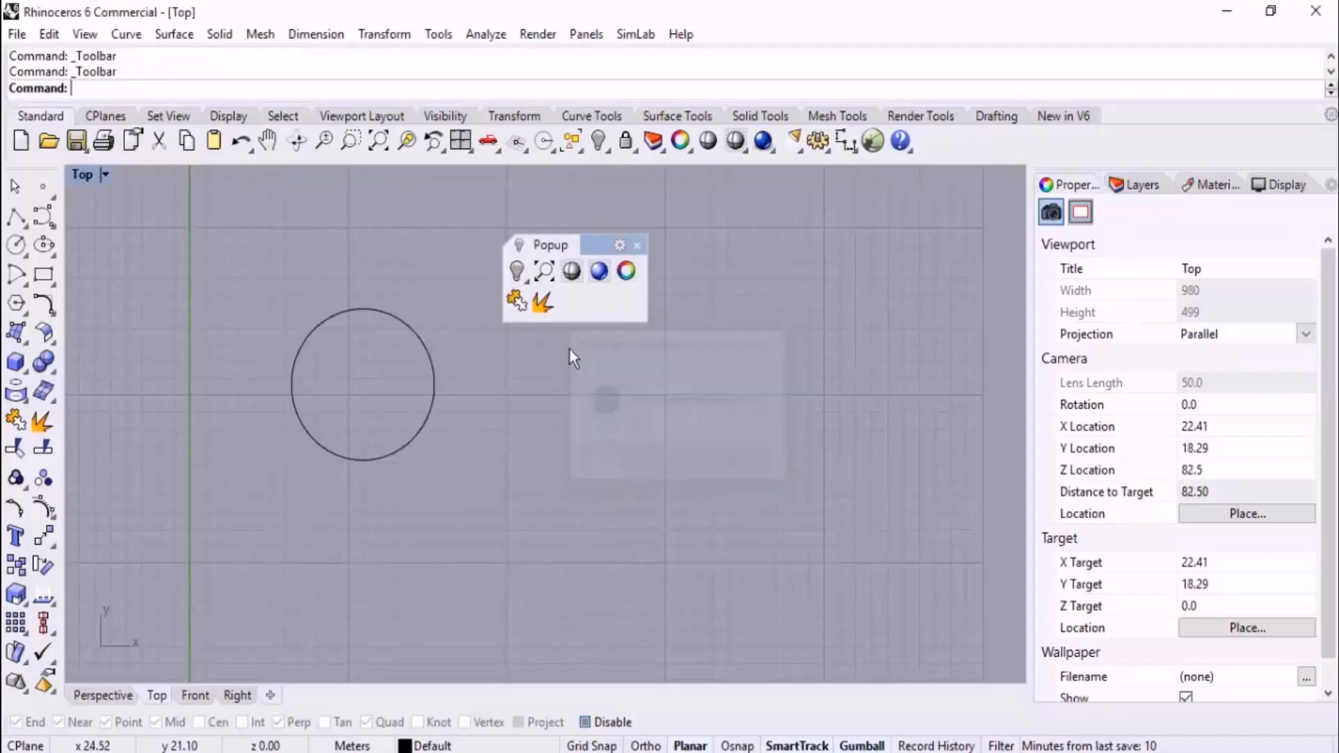
pyautogui.keyDown('shift'); pyautogui.moveTo(516, 272); pyautogui.dragTo(628, 444); pyautogui.keyUp('shift')
pyautogui.click(660, 465)
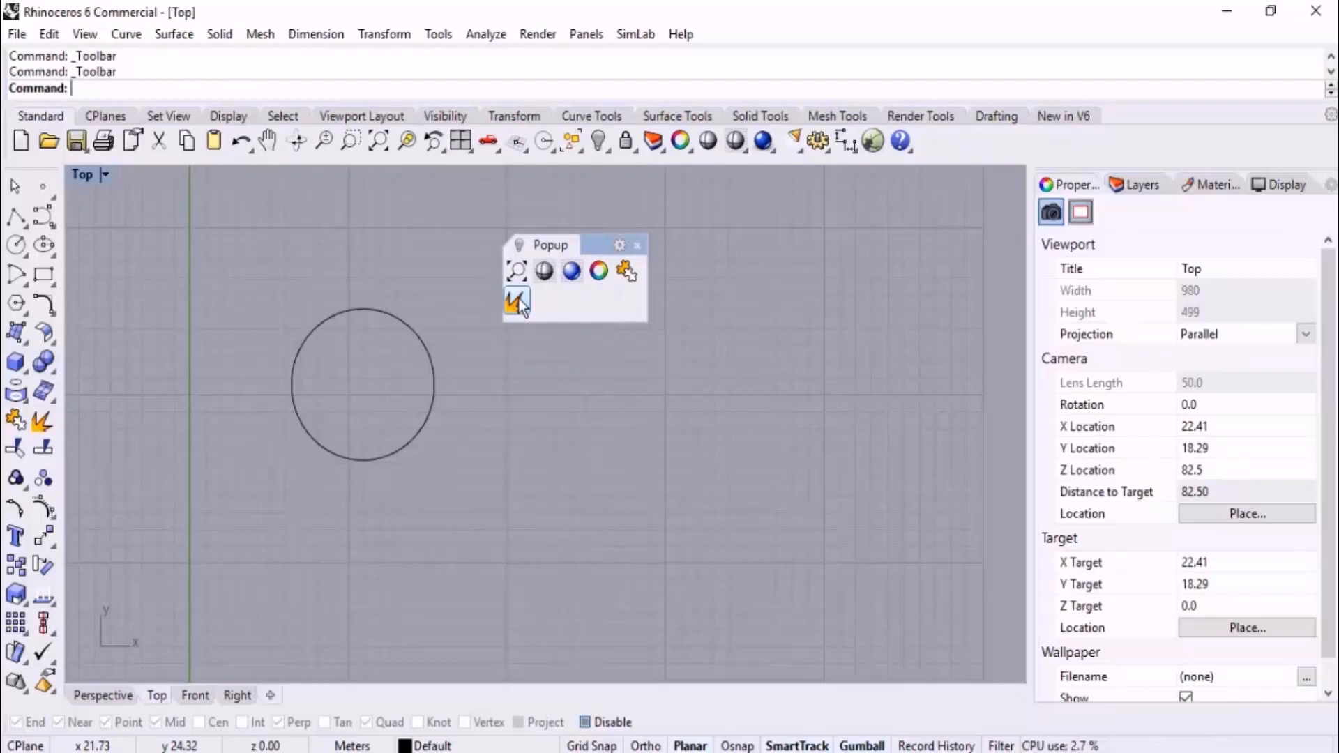
# Remove the Explode, Join, Object Properties and Zoom Extents buttons from the Popup toolbar, leaving only Shaded and Render
pyautogui.keyDown('shift'); pyautogui.moveTo(519, 305); pyautogui.dragTo(548, 407); pyautogui.keyUp('shift')
pyautogui.click(671, 466)
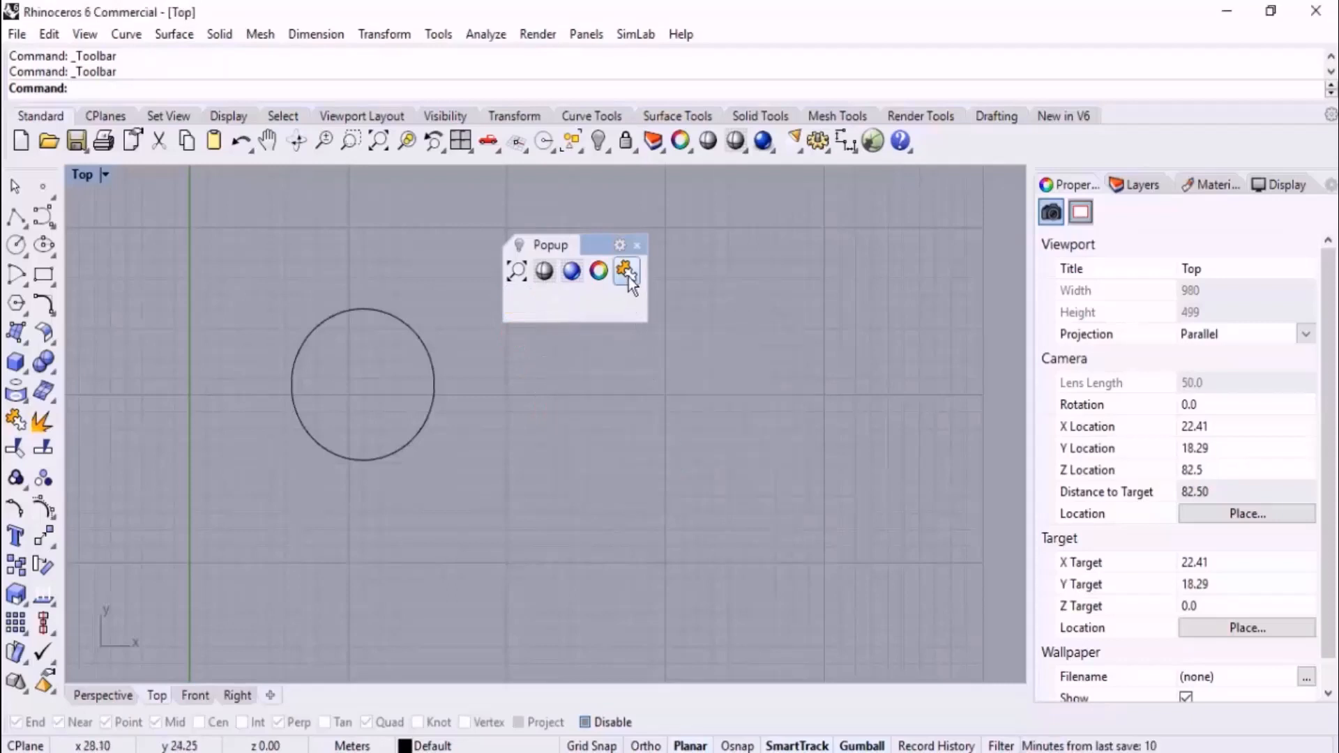
pyautogui.keyDown('shift'); pyautogui.moveTo(629, 273); pyautogui.dragTo(756, 449); pyautogui.keyUp('shift')
pyautogui.click(659, 464)
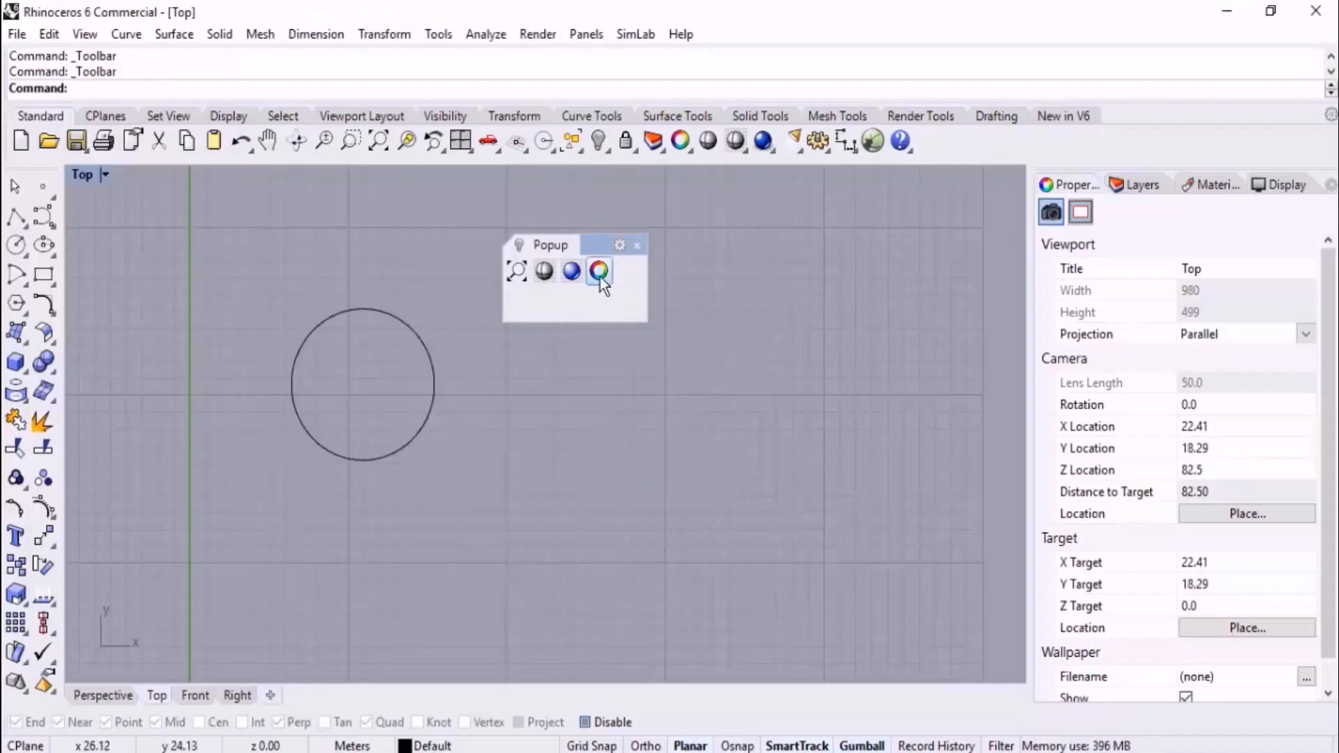
pyautogui.keyDown('shift'); pyautogui.moveTo(598, 271); pyautogui.dragTo(727, 480); pyautogui.keyUp('shift')
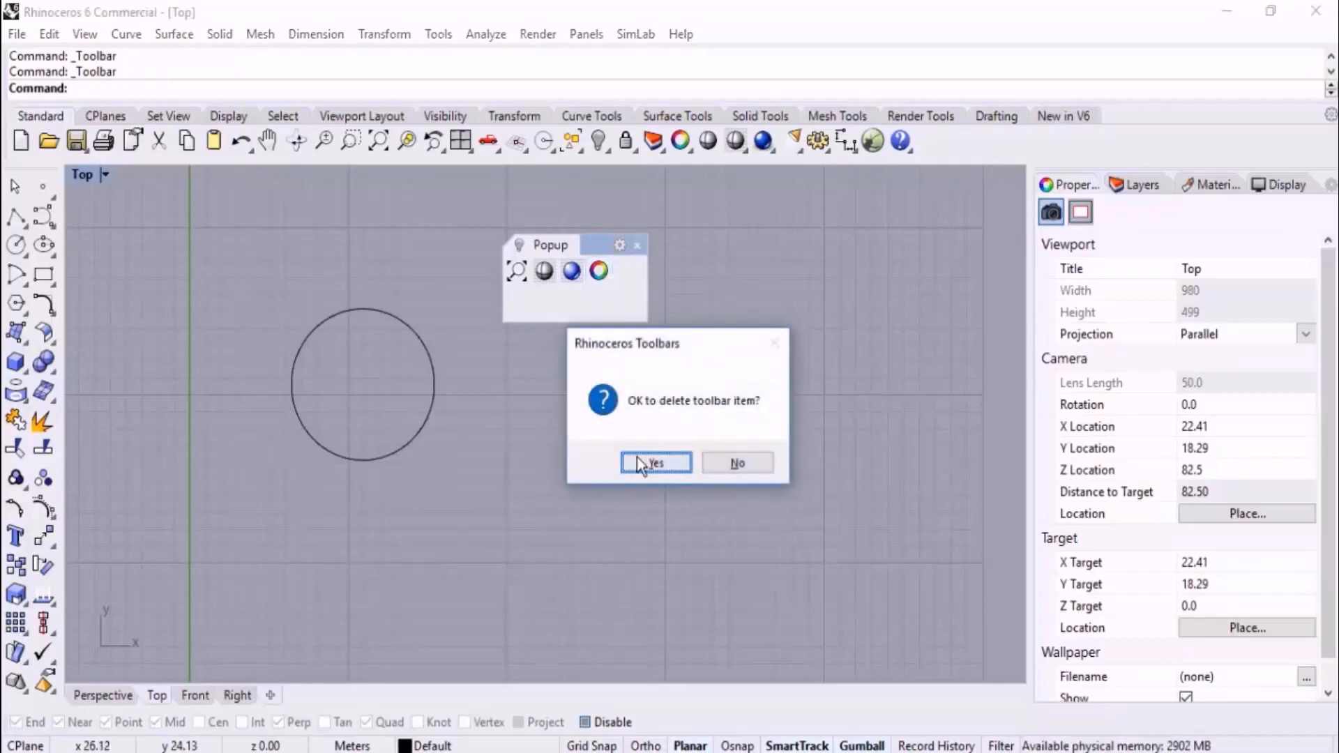
pyautogui.click(638, 463)
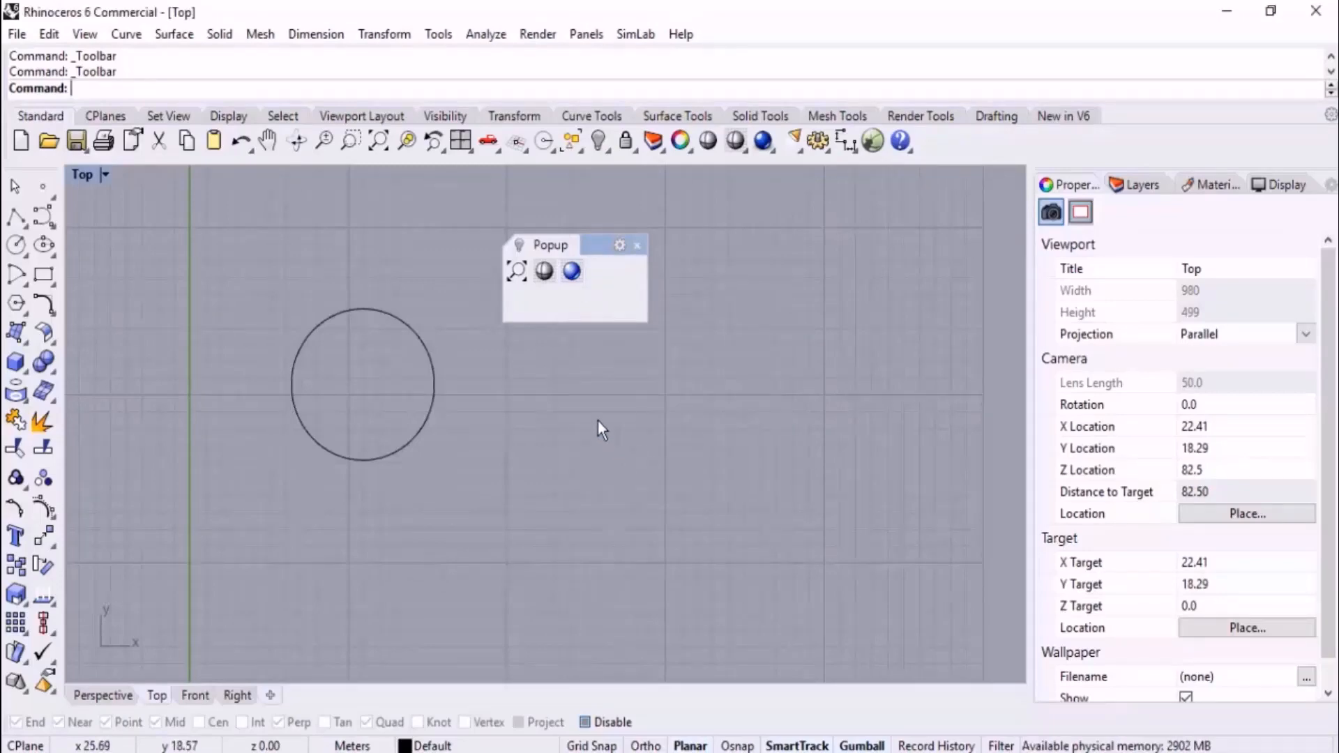
pyautogui.keyDown('shift'); pyautogui.moveTo(520, 273); pyautogui.dragTo(610, 489); pyautogui.keyUp('shift')
pyautogui.click(654, 462)
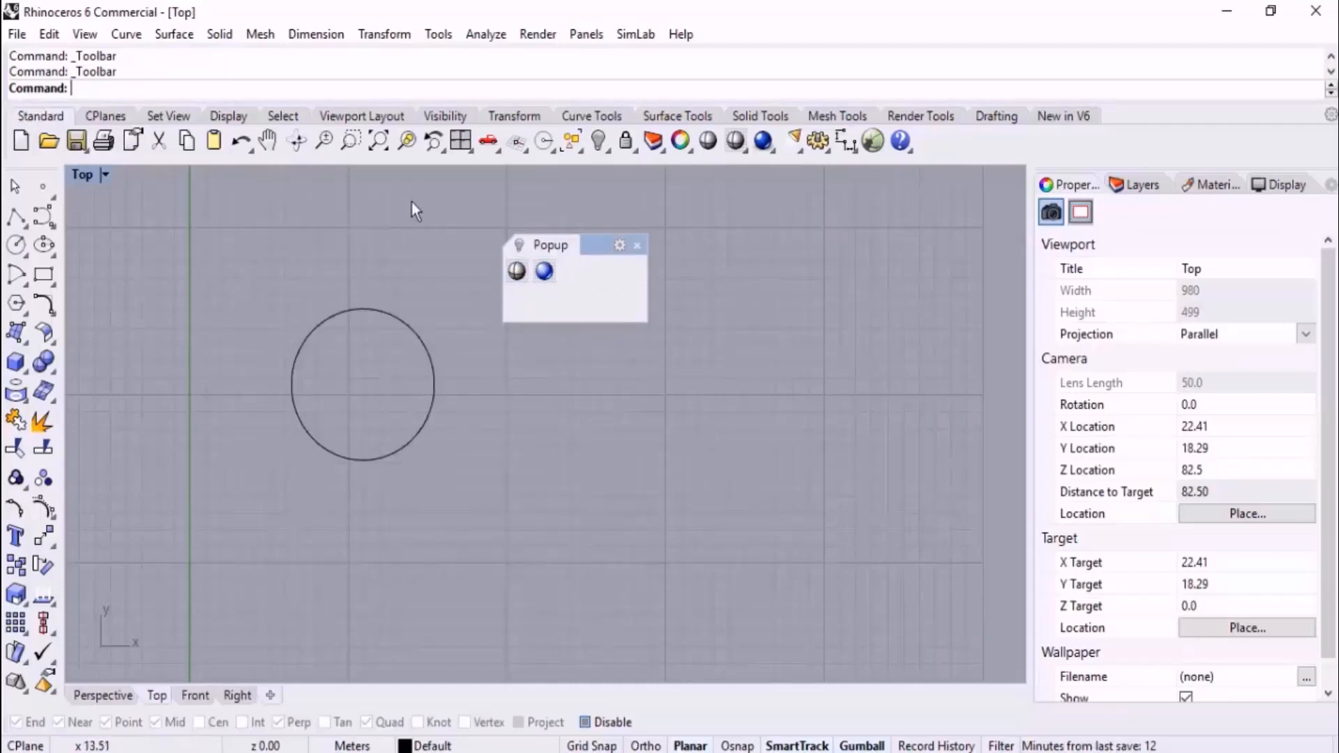
# Copy the Zoom Selected, solid Extrude Closed Planar Curve, and Invert Selection and Hide Objects buttons into the Popup toolbar
pyautogui.click(442, 152)
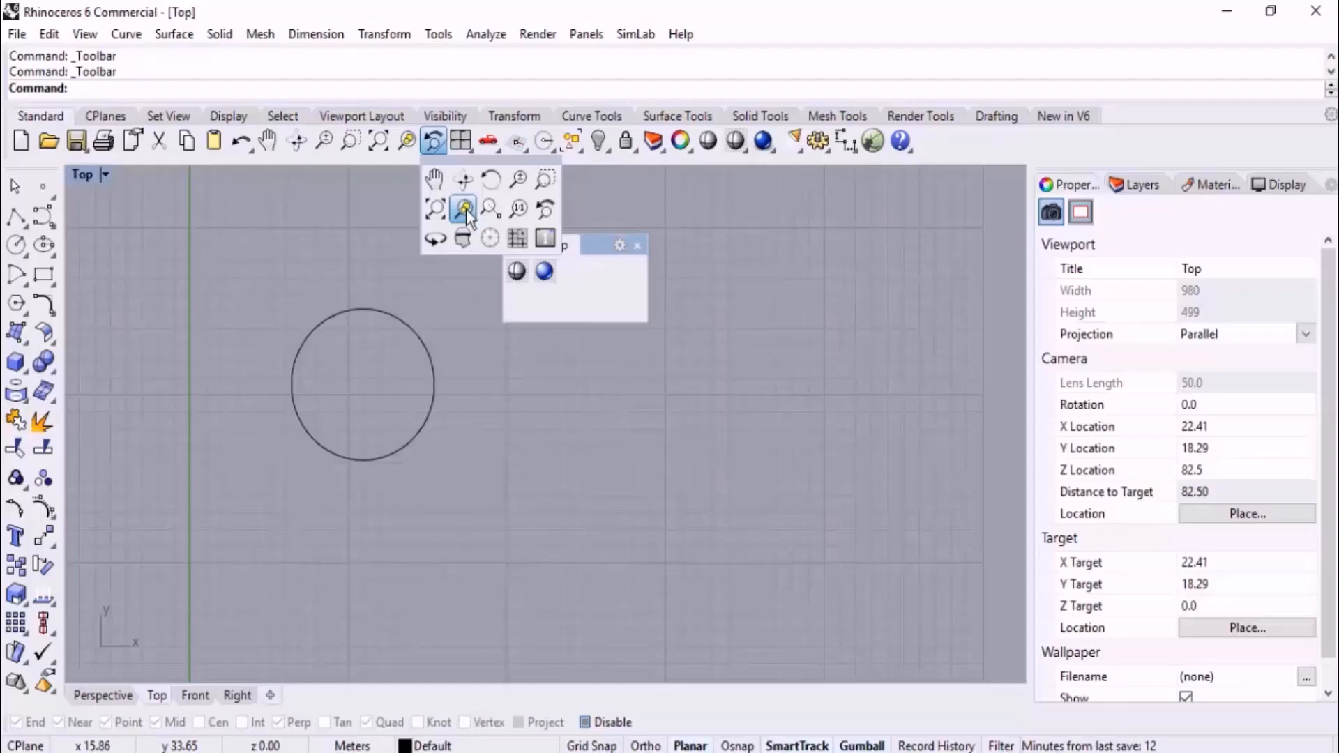
pyautogui.keyDown('ctrl'); pyautogui.moveTo(466, 213); pyautogui.dragTo(628, 282); pyautogui.keyUp('ctrl')
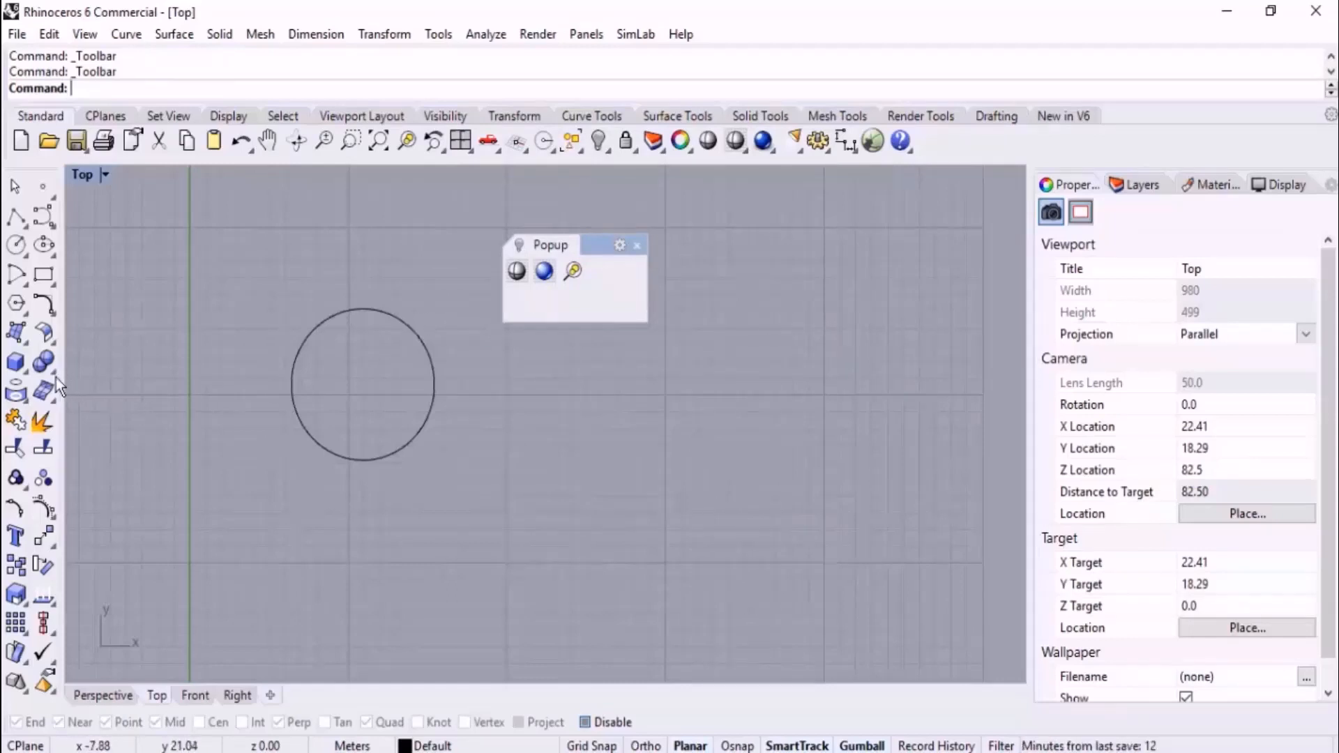
pyautogui.click(27, 377)
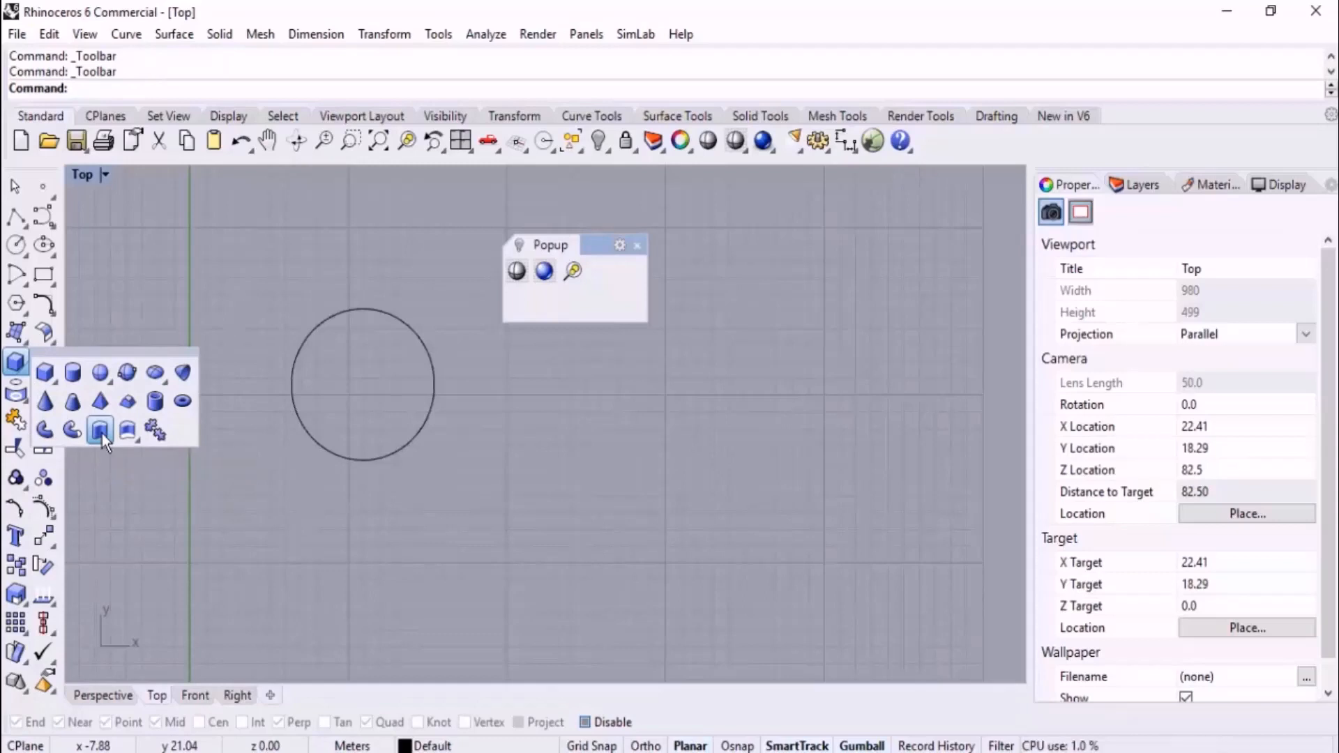
pyautogui.keyDown('ctrl'); pyautogui.moveTo(101, 434); pyautogui.dragTo(613, 272); pyautogui.keyUp('ctrl')
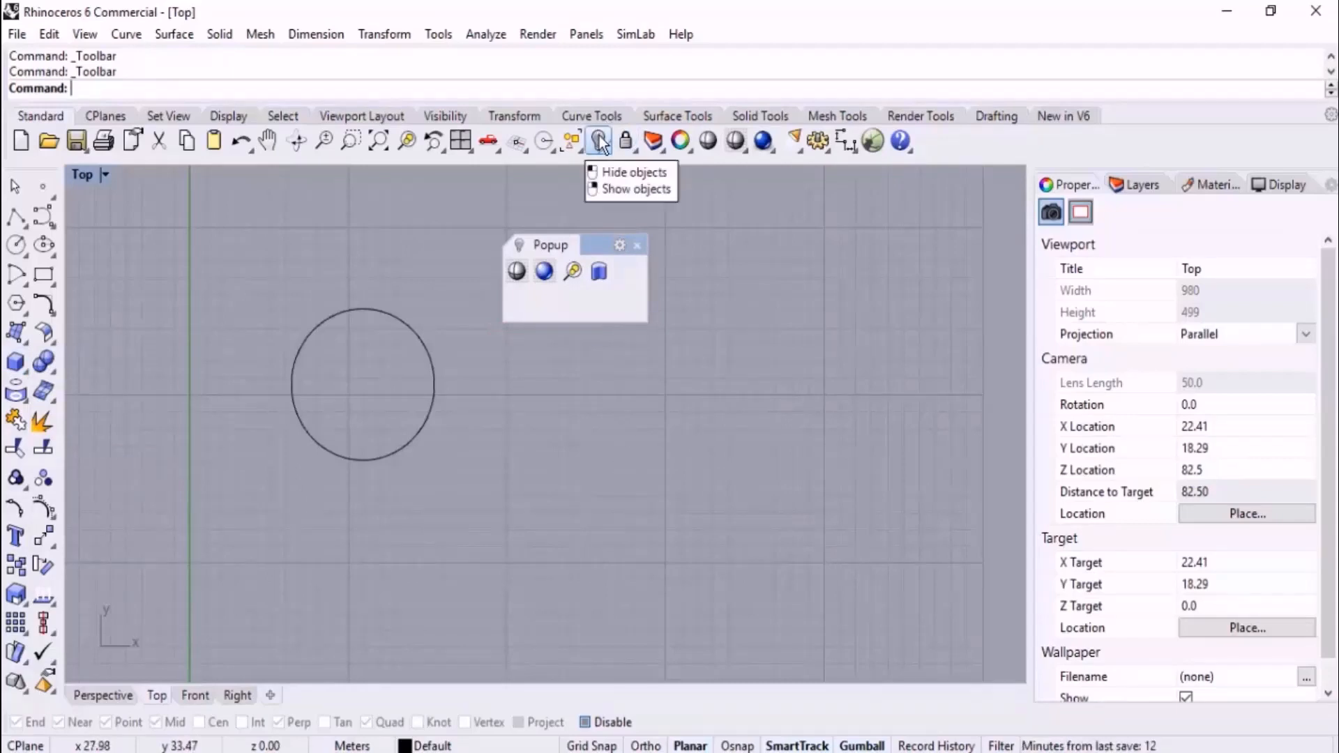
pyautogui.click(611, 154)
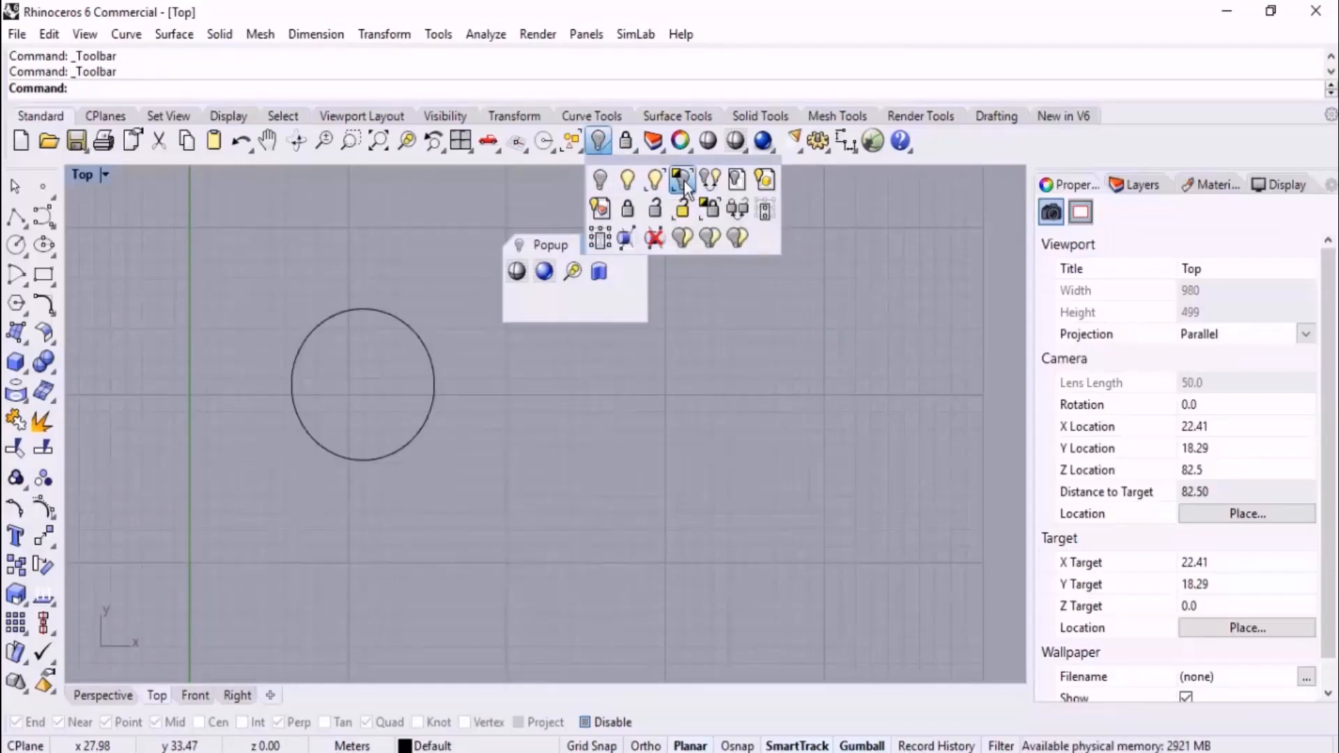
pyautogui.keyDown('ctrl'); pyautogui.moveTo(685, 187); pyautogui.dragTo(628, 273); pyautogui.keyUp('ctrl')
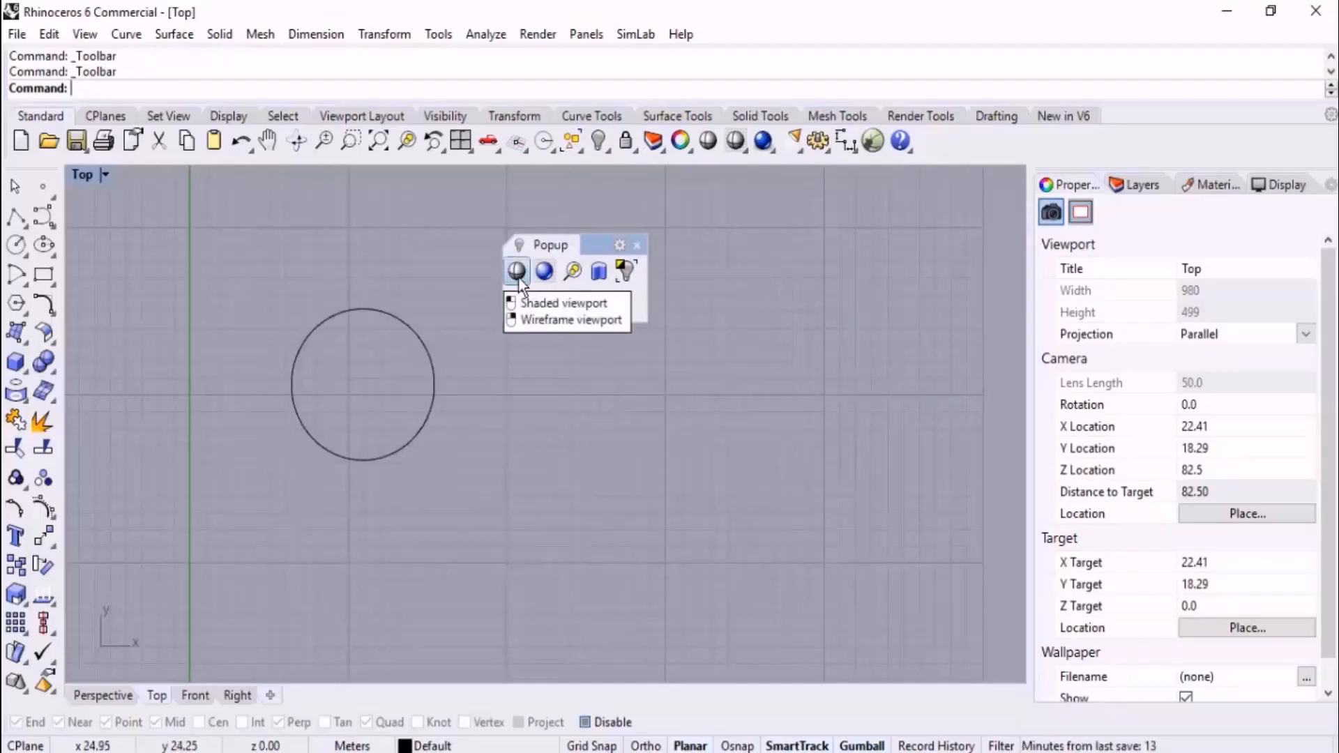
# Copy the Ghosted viewport and Curve: interpolate points buttons into the Popup toolbar
pyautogui.click(746, 149)
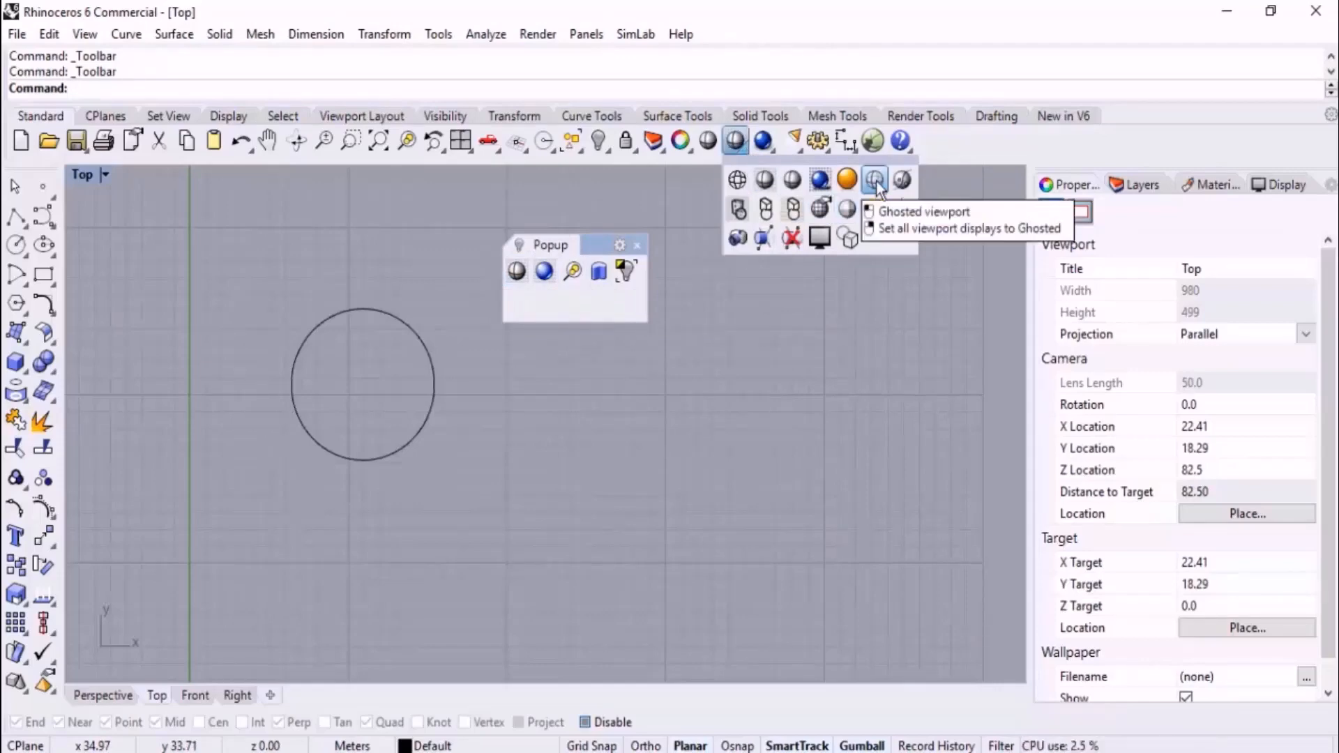
pyautogui.keyDown('ctrl'); pyautogui.moveTo(877, 187); pyautogui.dragTo(515, 272); pyautogui.keyUp('ctrl')
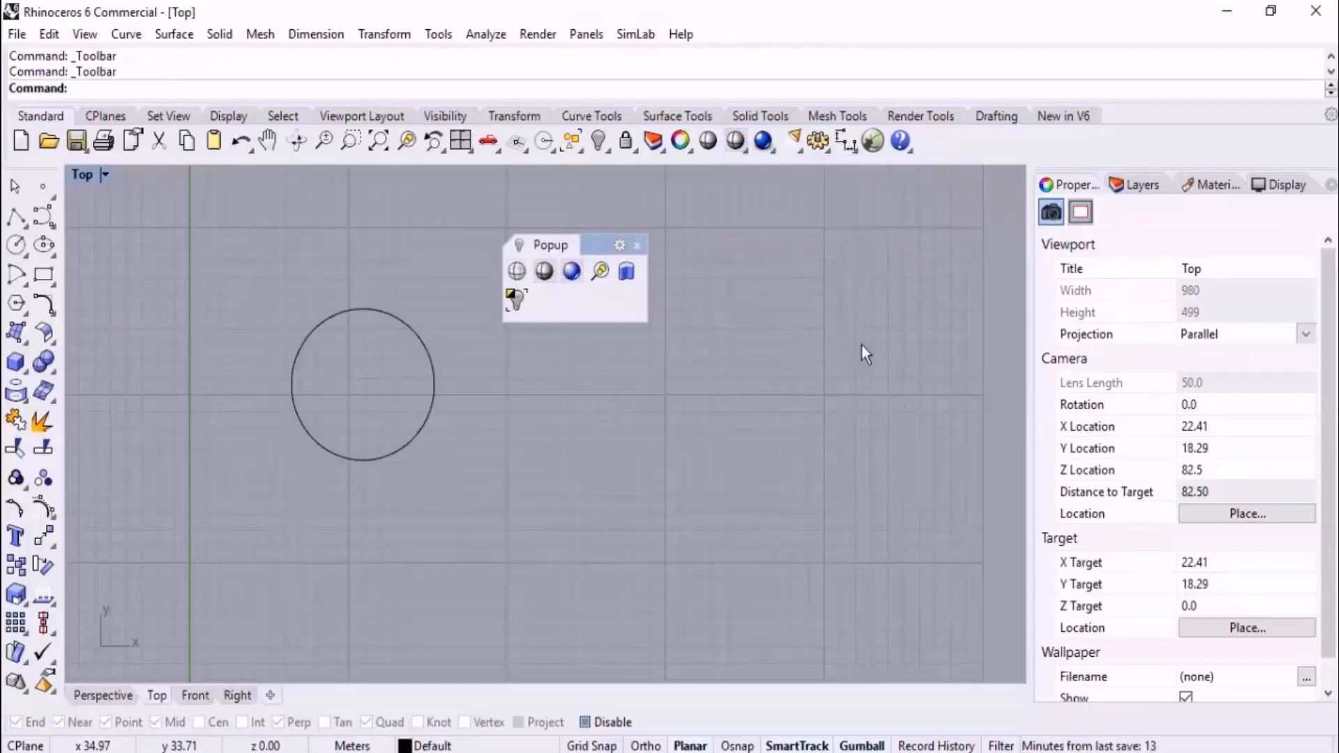
pyautogui.click(54, 228)
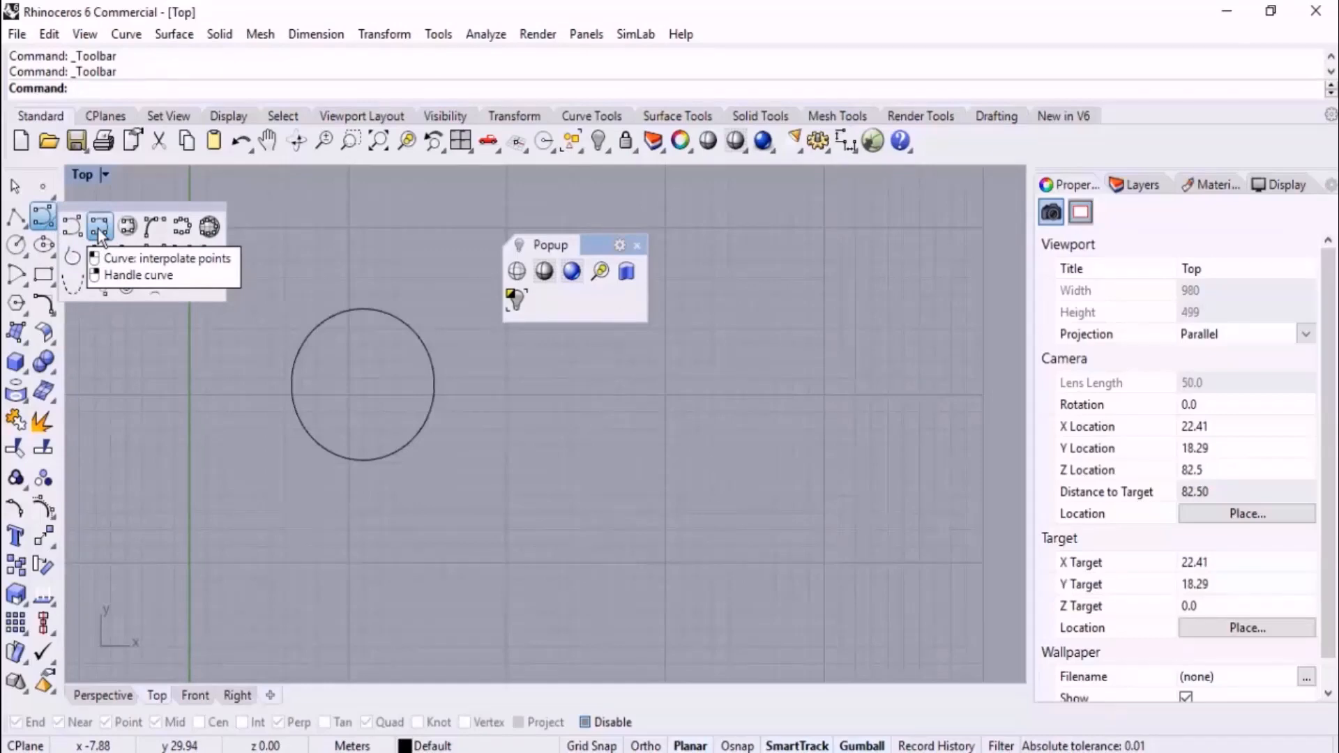
pyautogui.keyDown('ctrl'); pyautogui.moveTo(100, 235); pyautogui.dragTo(558, 296); pyautogui.keyUp('ctrl')
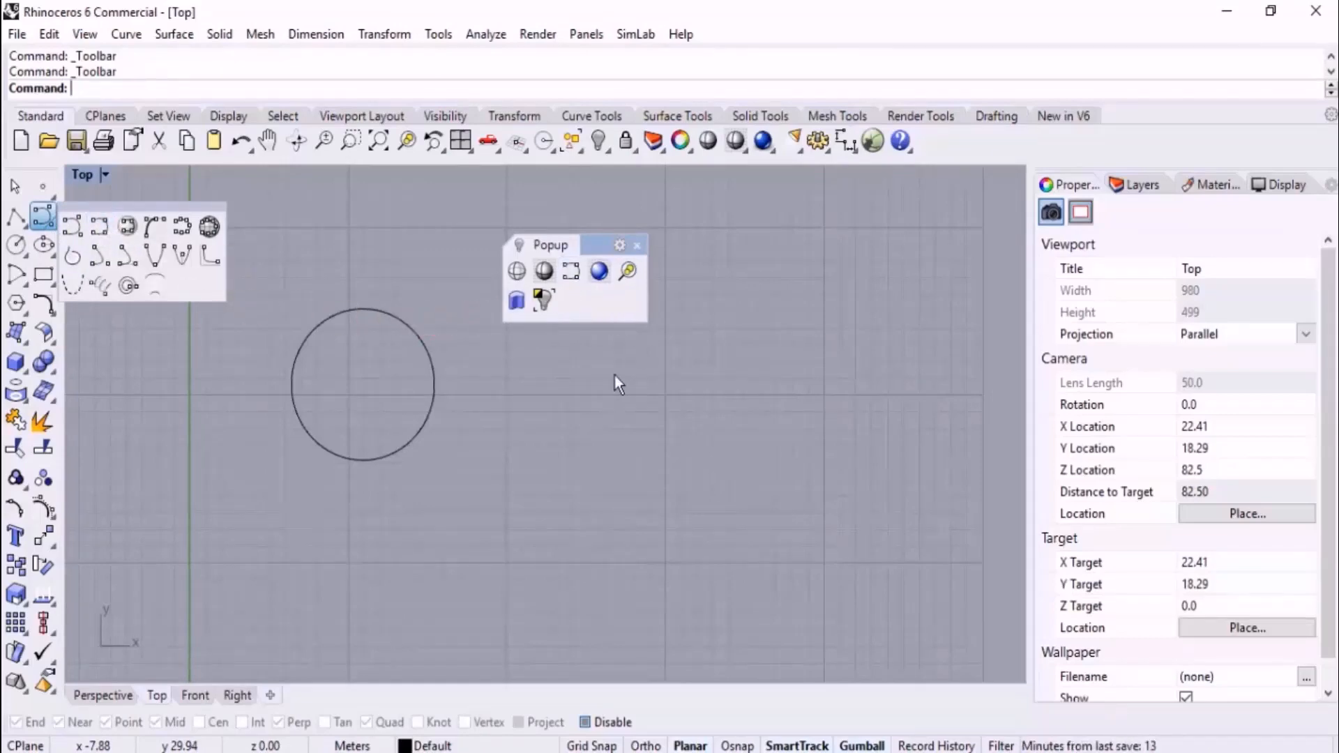
# Copy the Select last created objects and Polar Array buttons into the Popup toolbar
pyautogui.click(283, 116)
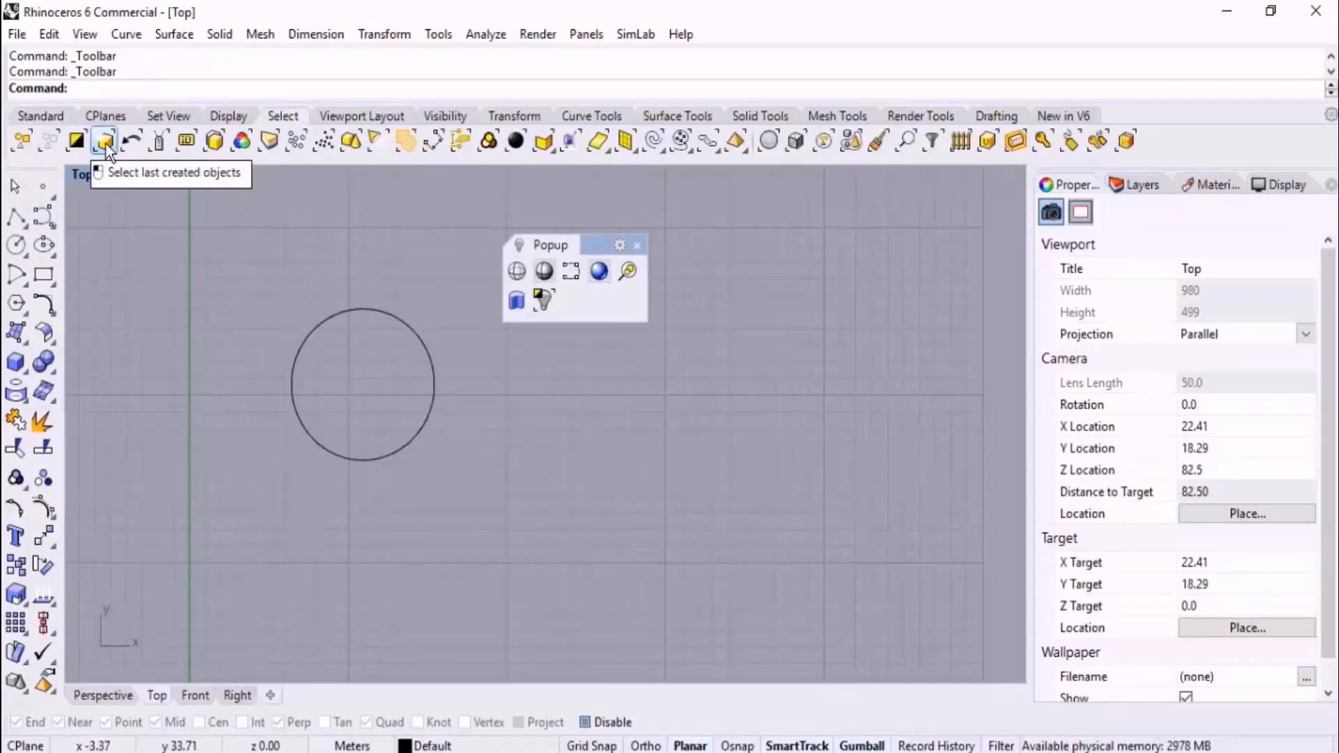
pyautogui.keyDown('ctrl'); pyautogui.moveTo(105, 143); pyautogui.dragTo(576, 300); pyautogui.keyUp('ctrl')
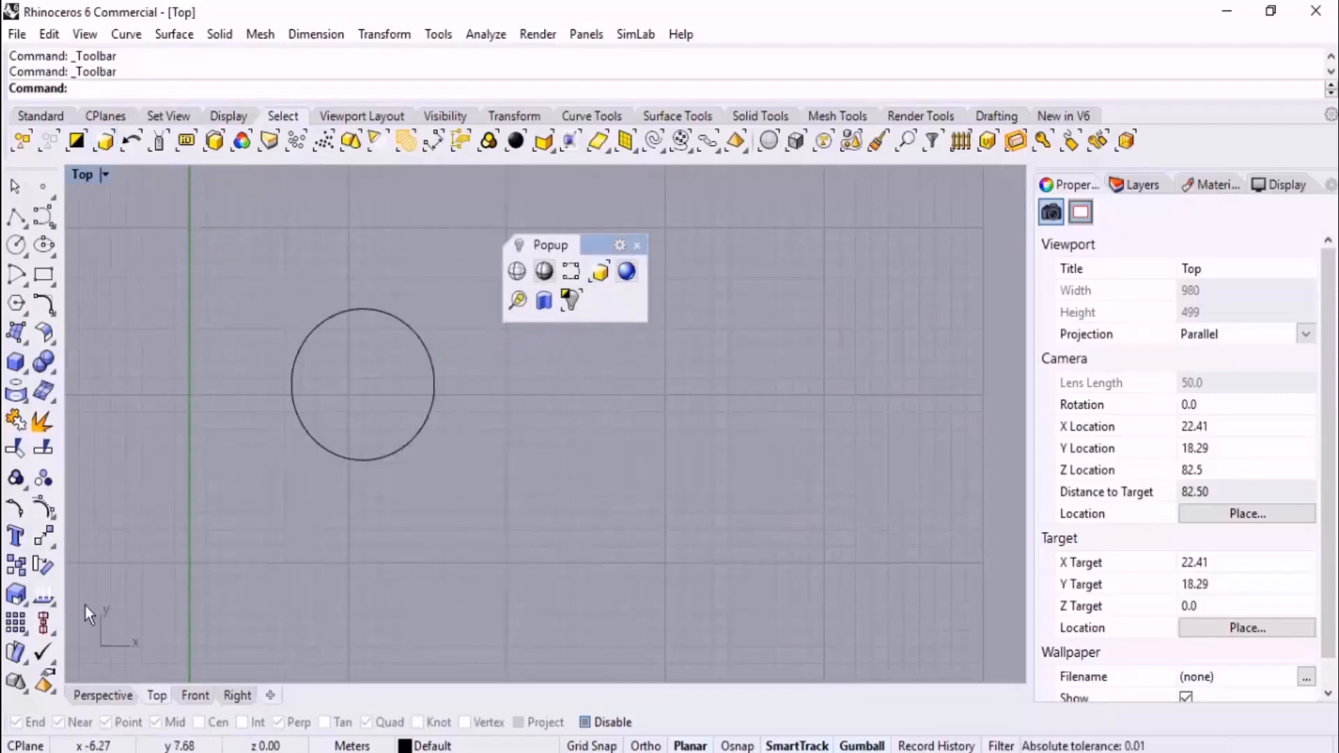
pyautogui.click(17, 622)
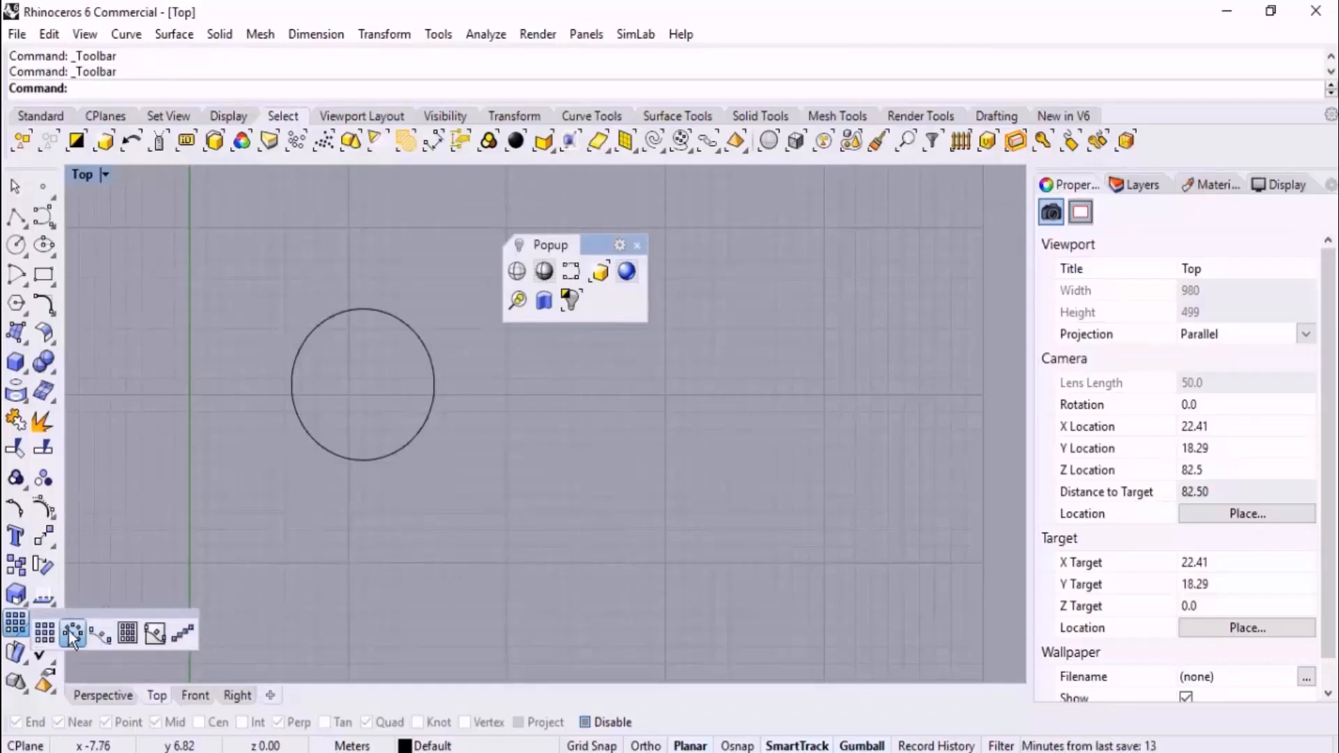
pyautogui.keyDown('ctrl'); pyautogui.moveTo(72, 632); pyautogui.dragTo(601, 300); pyautogui.keyUp('ctrl')
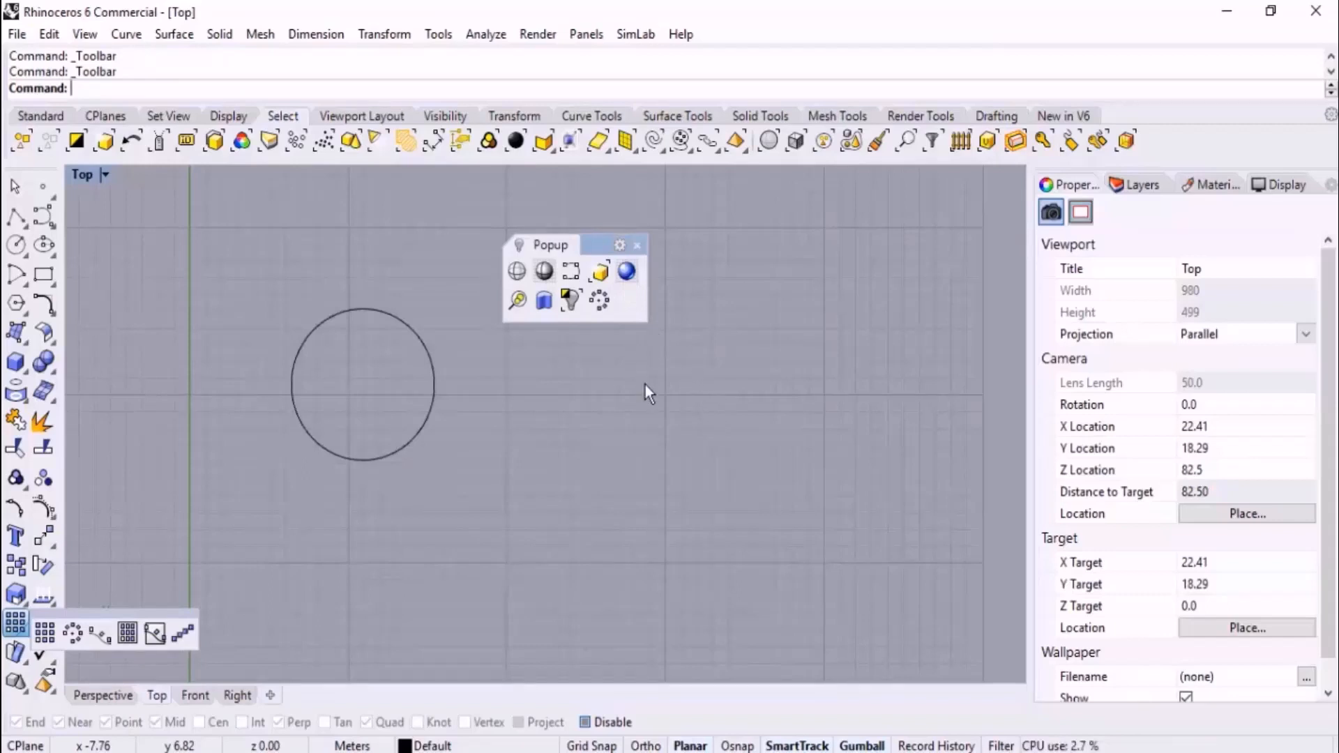
pyautogui.click(629, 424)
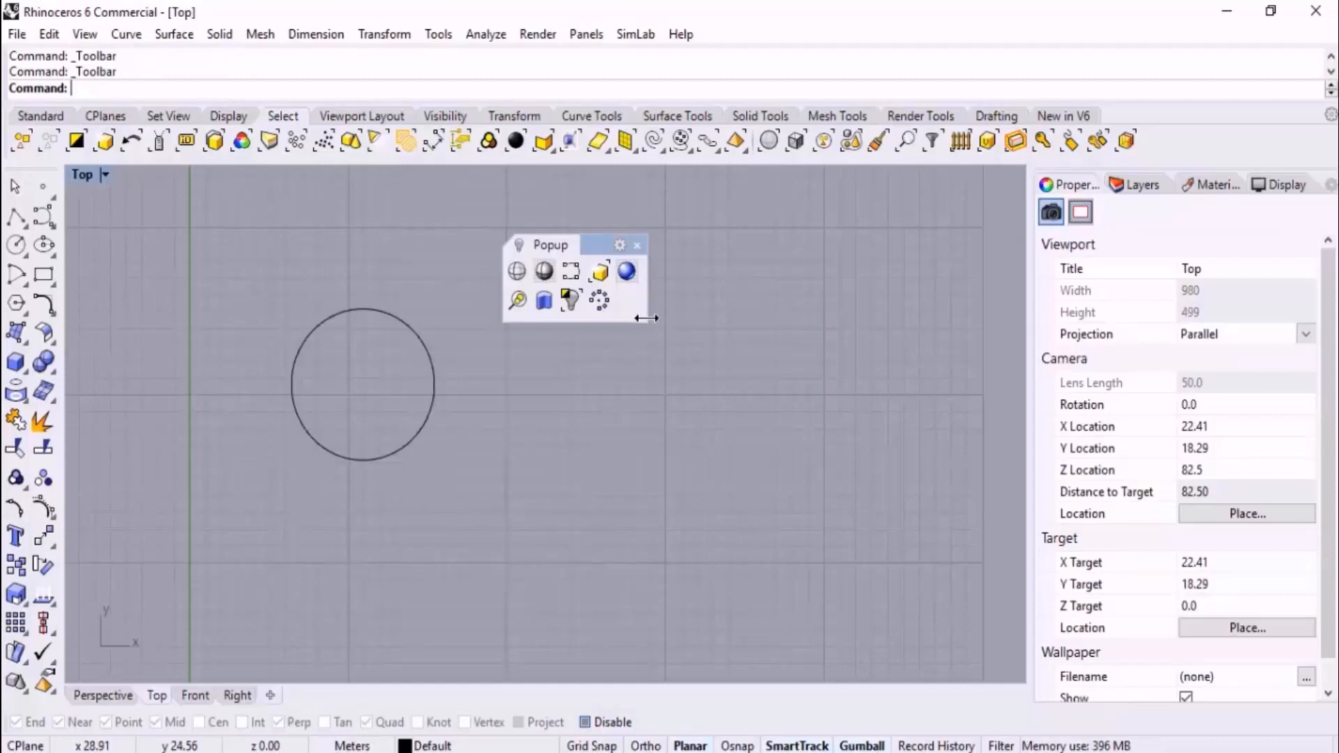
# Resize the Popup toolbar to a three-by-three grid, close it, and test it as a popup in the Top viewport
pyautogui.moveTo(648, 320); pyautogui.dragTo(598, 359)
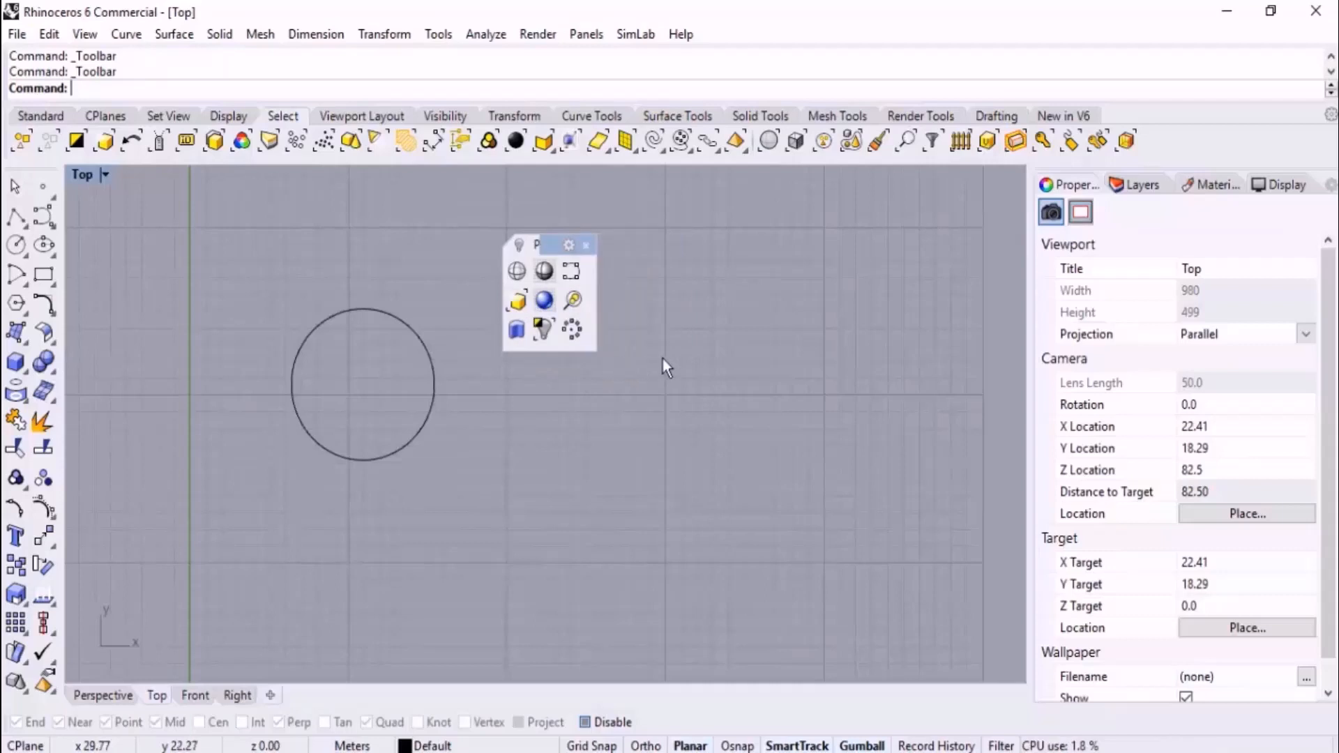
pyautogui.click(587, 245)
pyautogui.middleClick(646, 279)
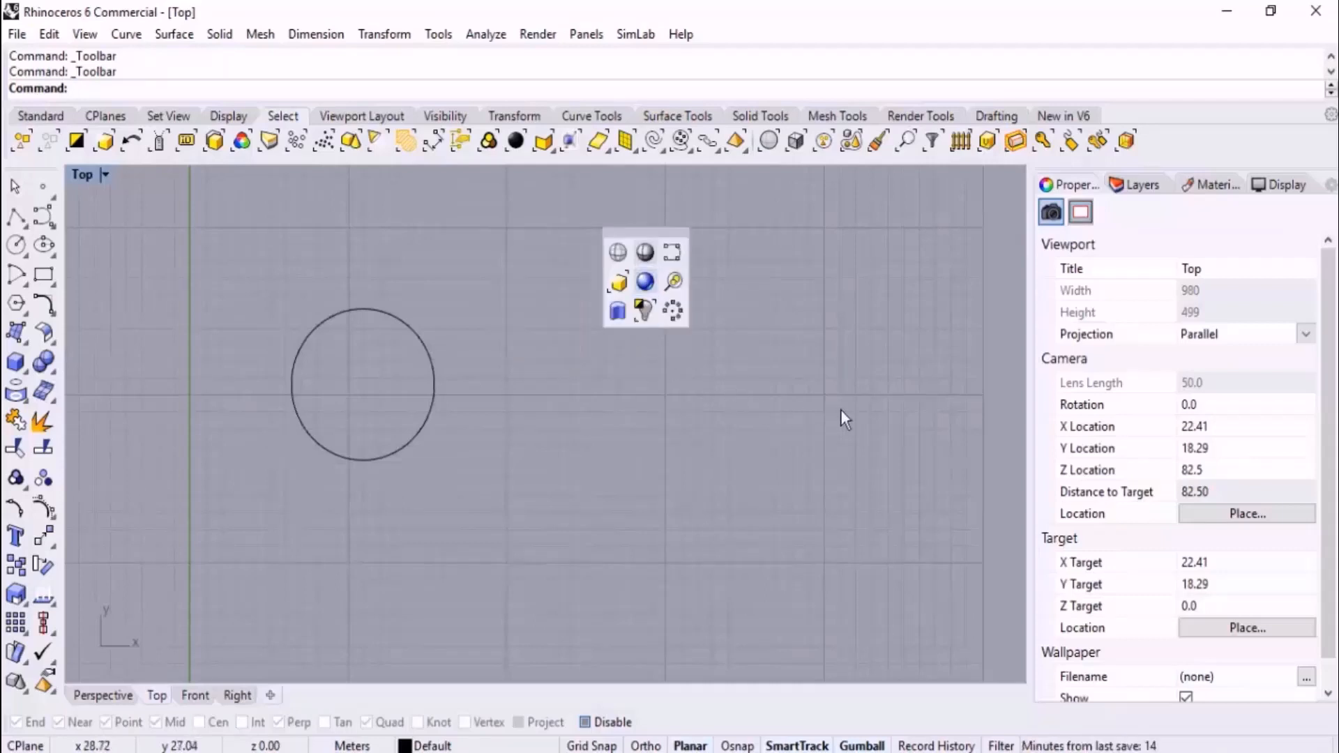
pyautogui.click(840, 408)
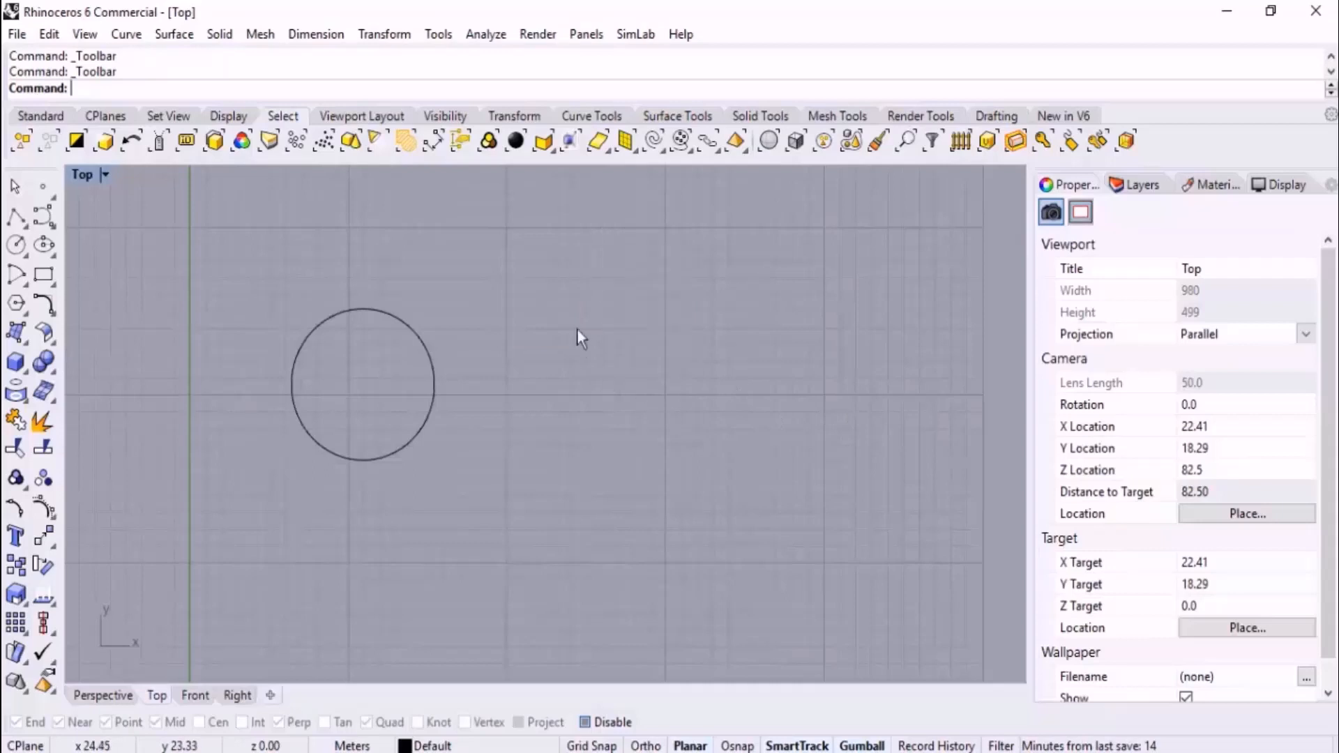
# Detach the Popup toolbar, widen it to four columns, close it, and test it at several spots in the Top viewport
pyautogui.middleClick(635, 330)
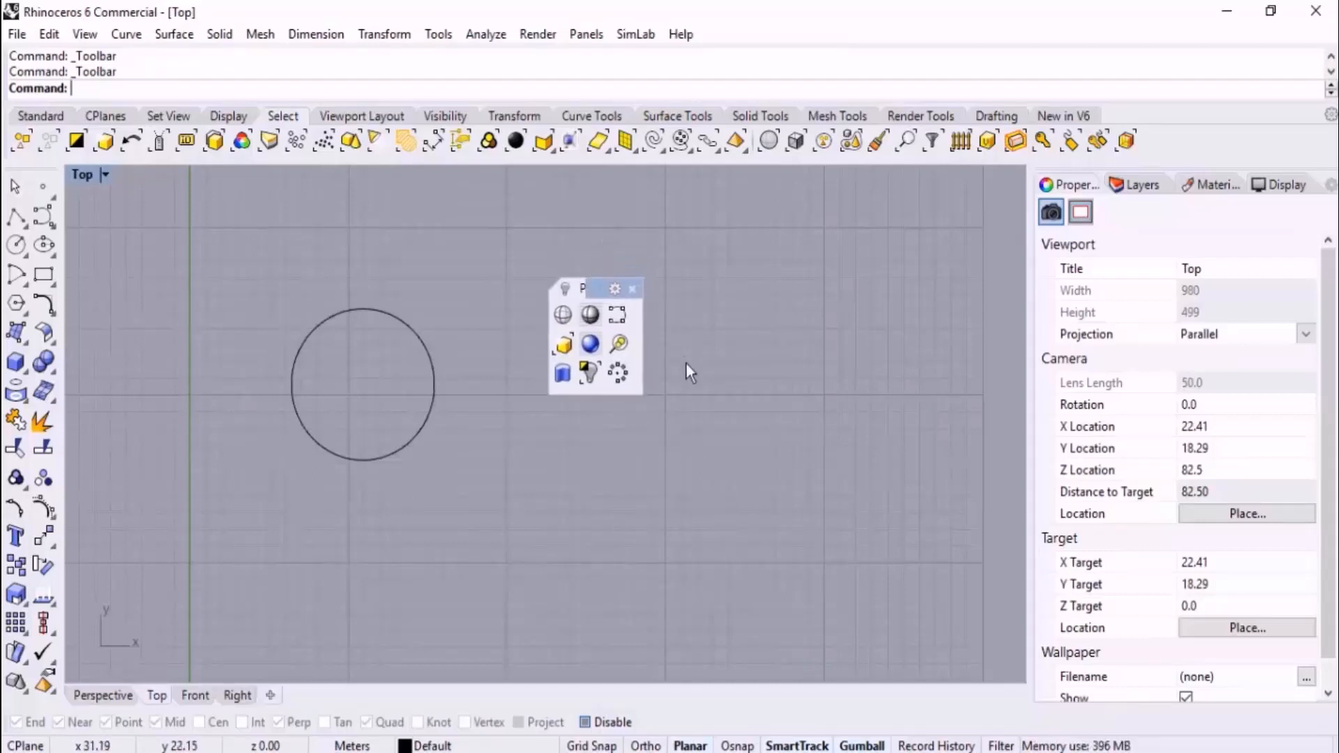
pyautogui.moveTo(643, 379); pyautogui.dragTo(670, 341)
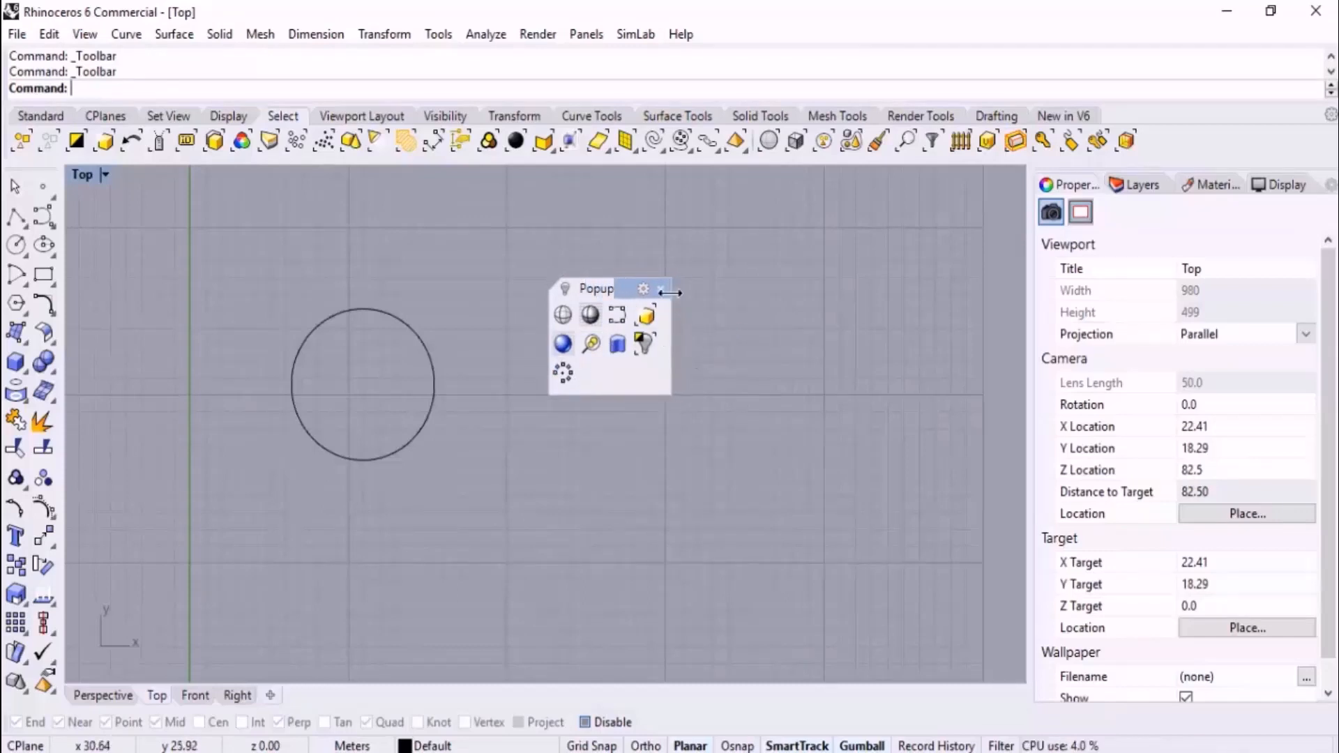
pyautogui.click(661, 289)
pyautogui.scroll(2, 591, 329)
pyautogui.middleClick(593, 329)
pyautogui.middleClick(762, 279)
pyautogui.middleClick(713, 401)
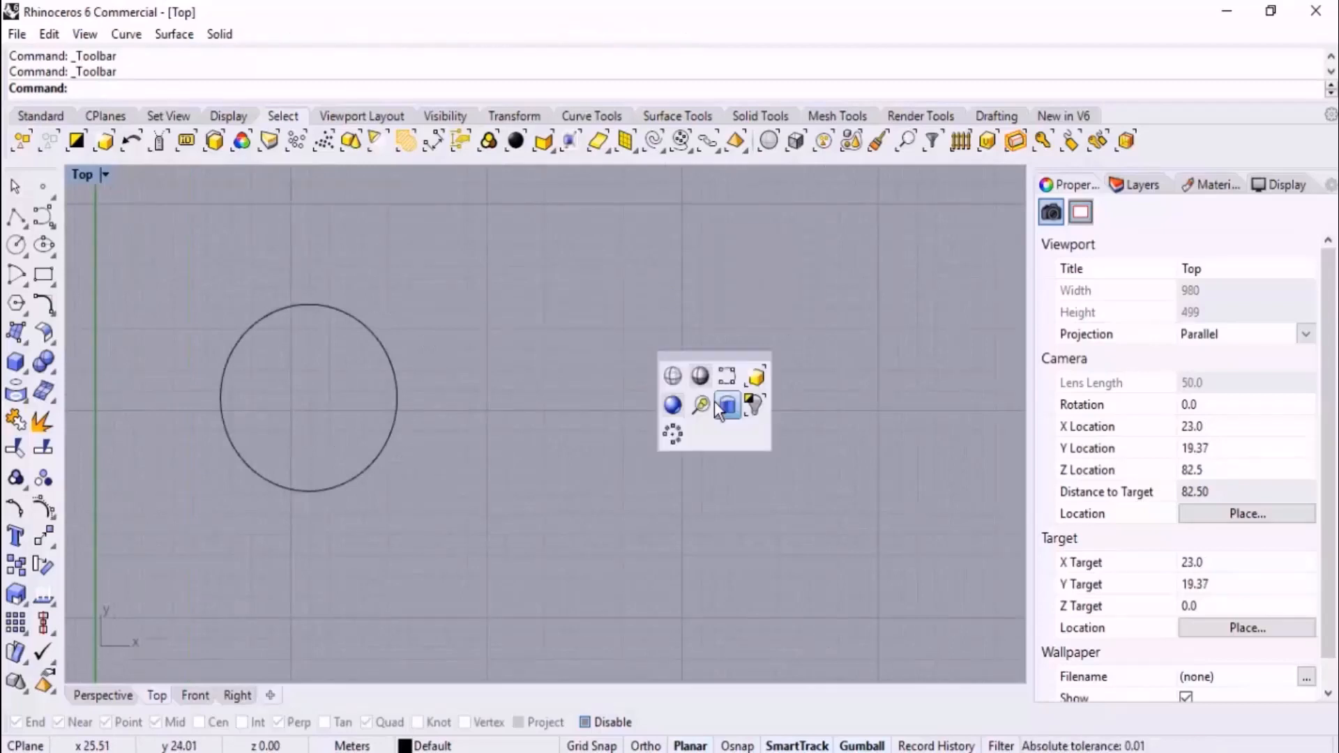
# Detach the Popup toolbar, narrow it to three columns, close it, and test it at several spots in the Top viewport
pyautogui.middleClick(555, 310)
pyautogui.moveTo(581, 266); pyautogui.dragTo(619, 294)
pyautogui.moveTo(651, 399); pyautogui.dragTo(627, 402)
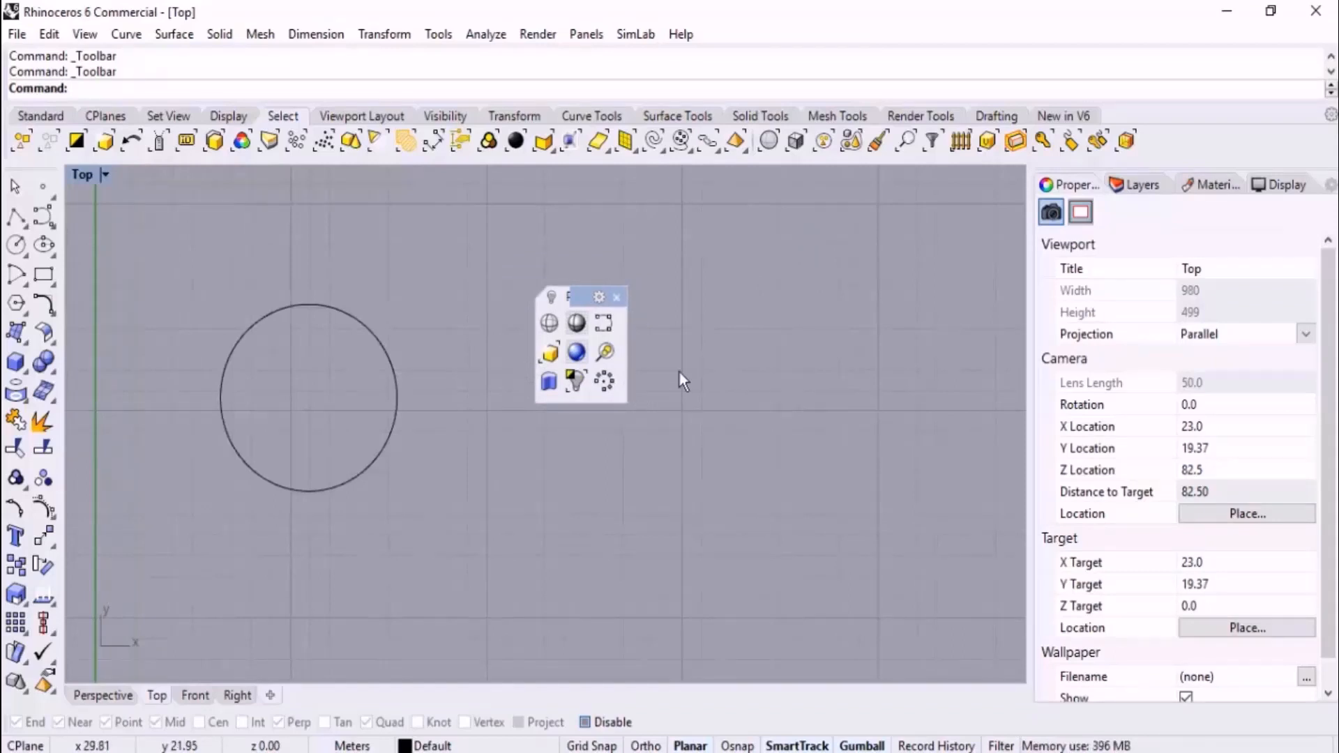
pyautogui.moveTo(620, 291); pyautogui.dragTo(654, 202)
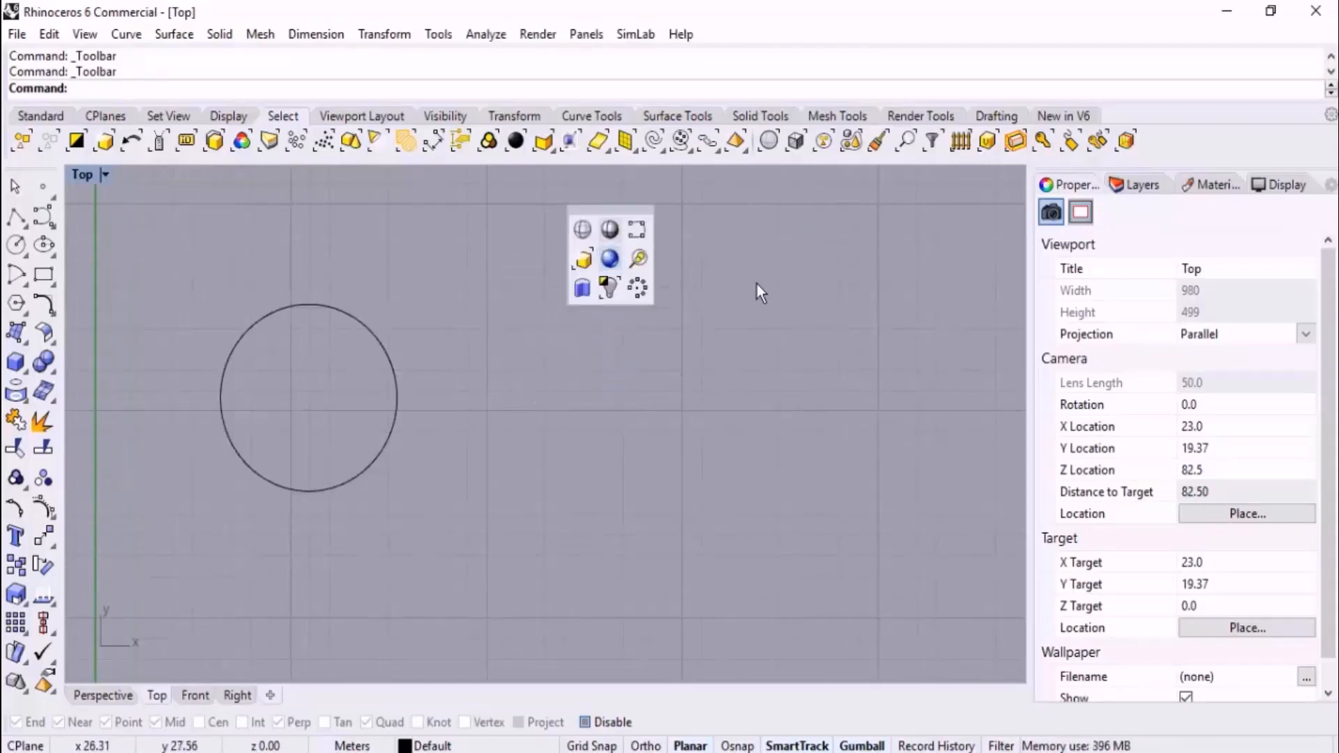
pyautogui.middleClick(756, 282)
pyautogui.middleClick(587, 396)
pyautogui.middleClick(755, 453)
pyautogui.middleClick(824, 301)
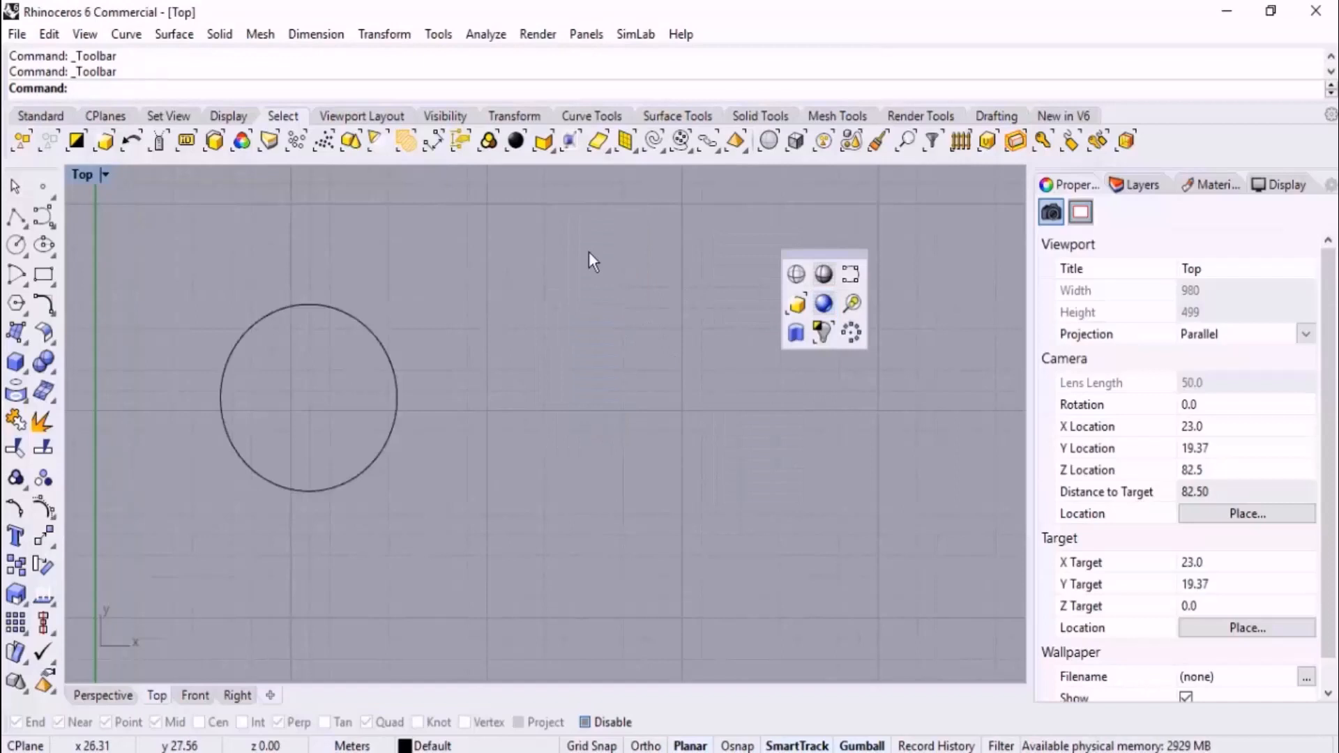
pyautogui.click(576, 300)
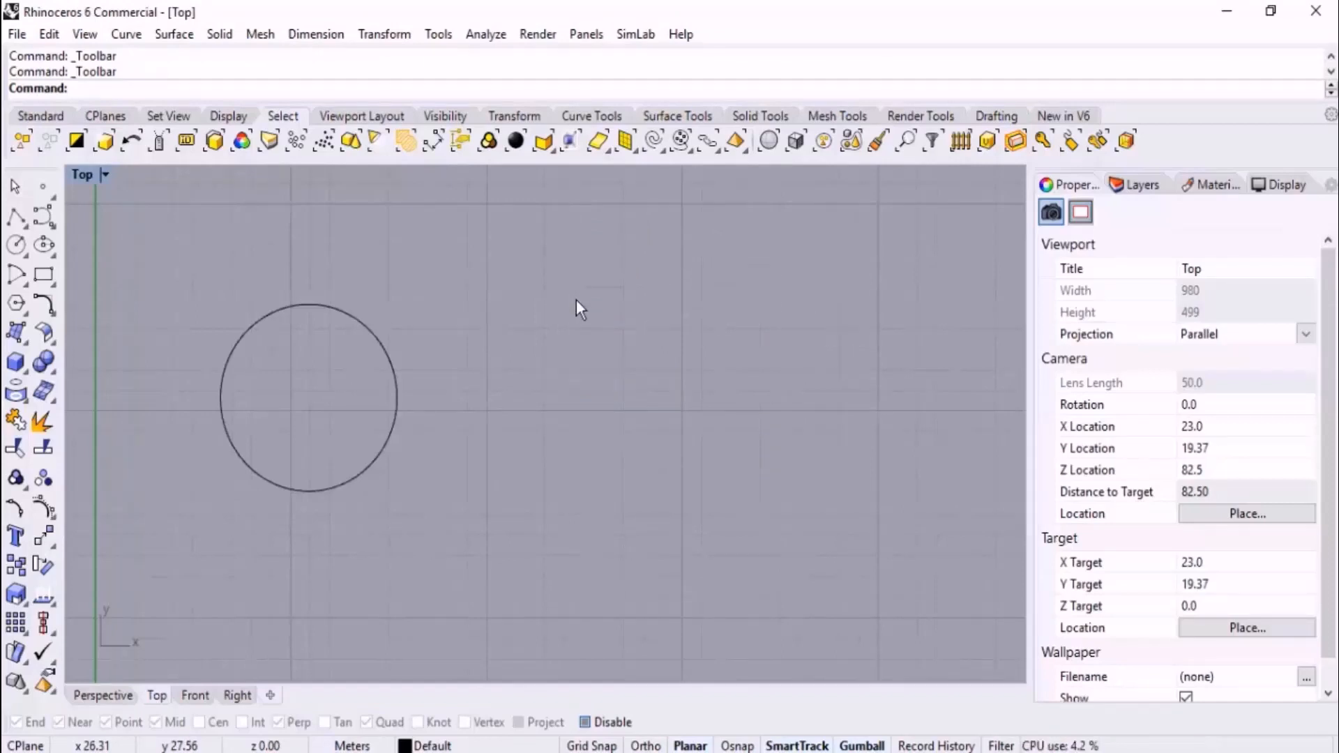